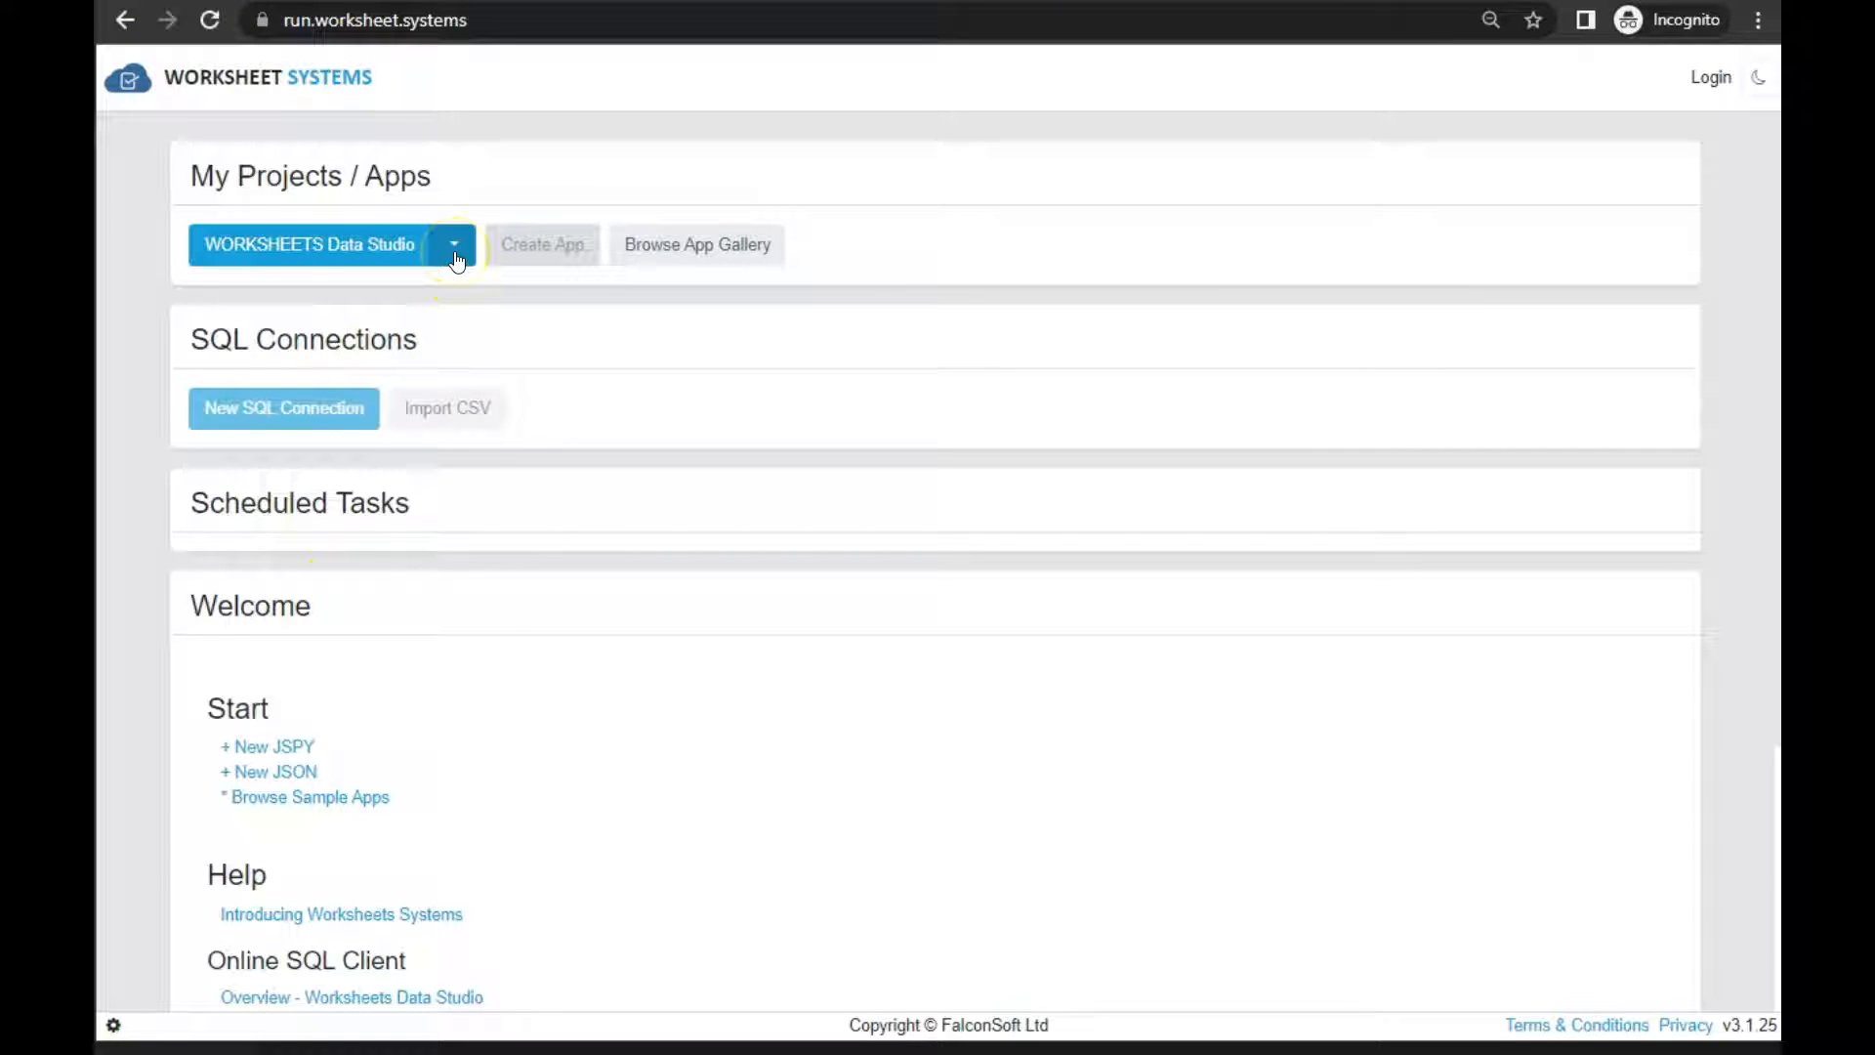
# Create a new JSON file, hide the file sidebar and show the JSON text editor beside the grid
pyautogui.click(453, 252)
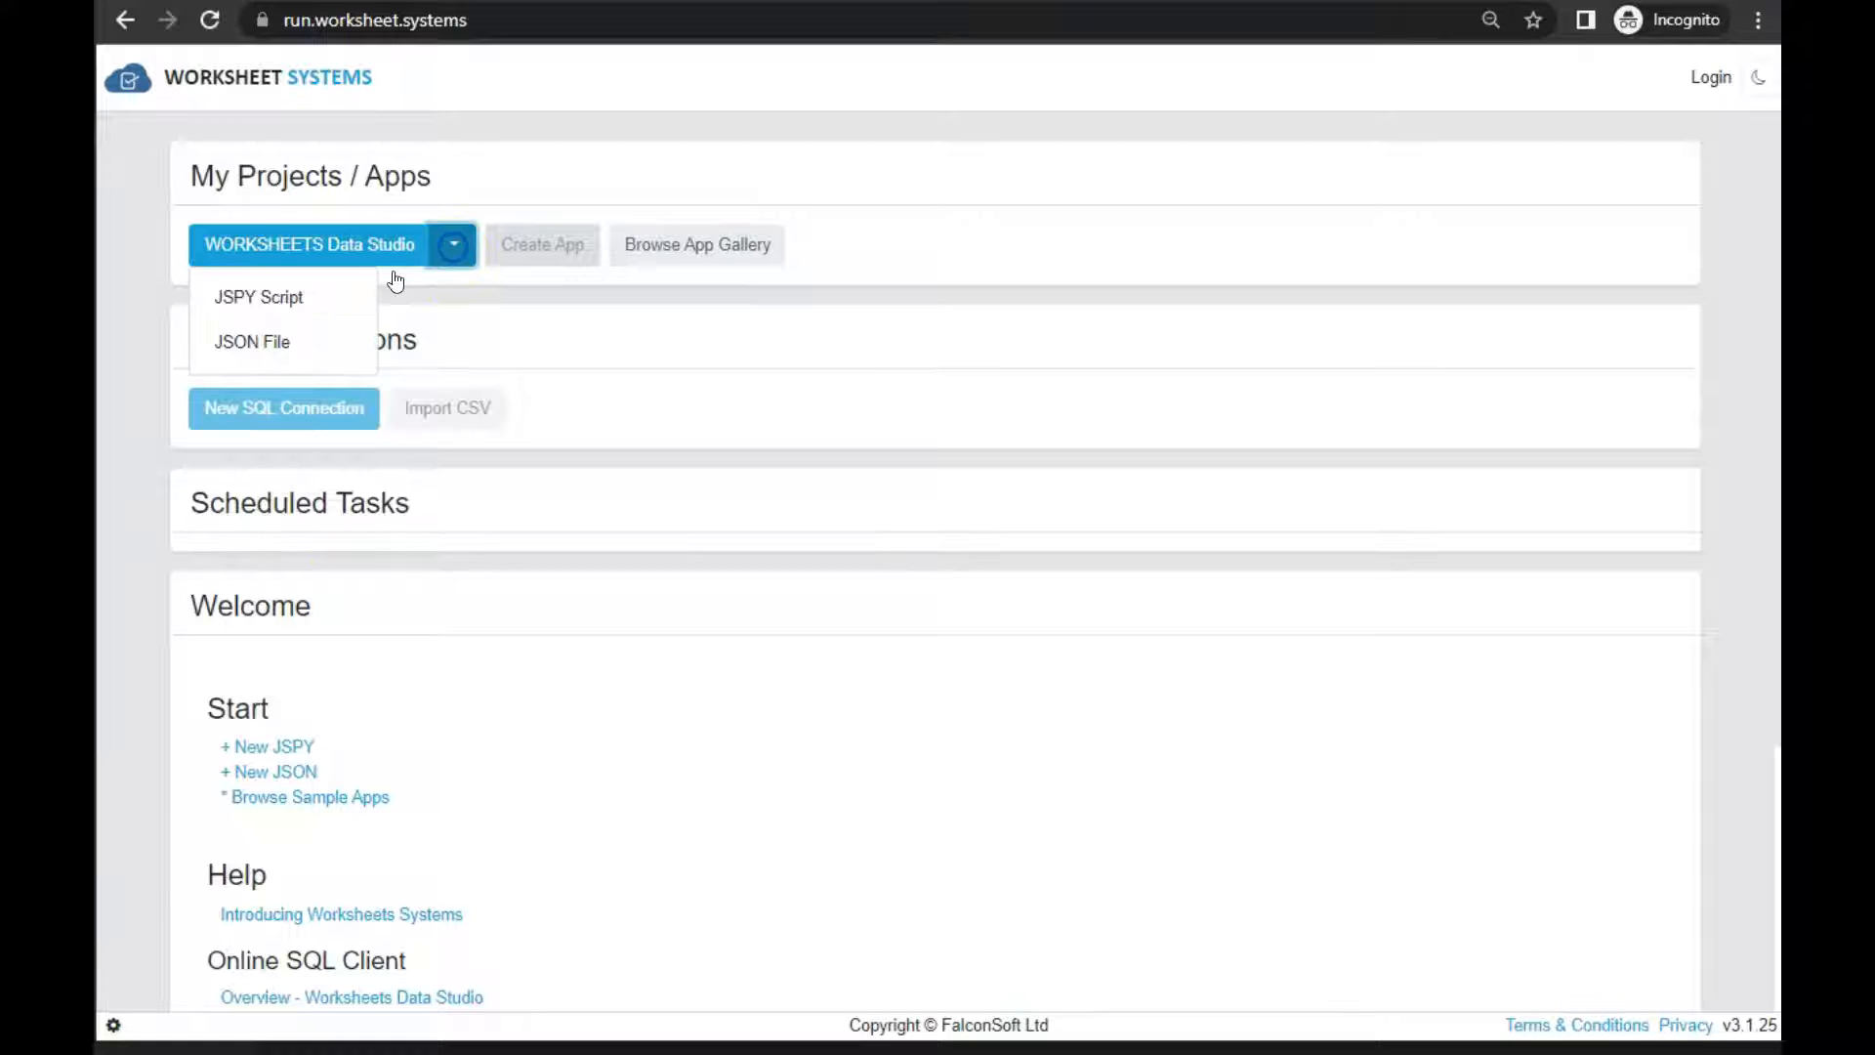
pyautogui.click(249, 344)
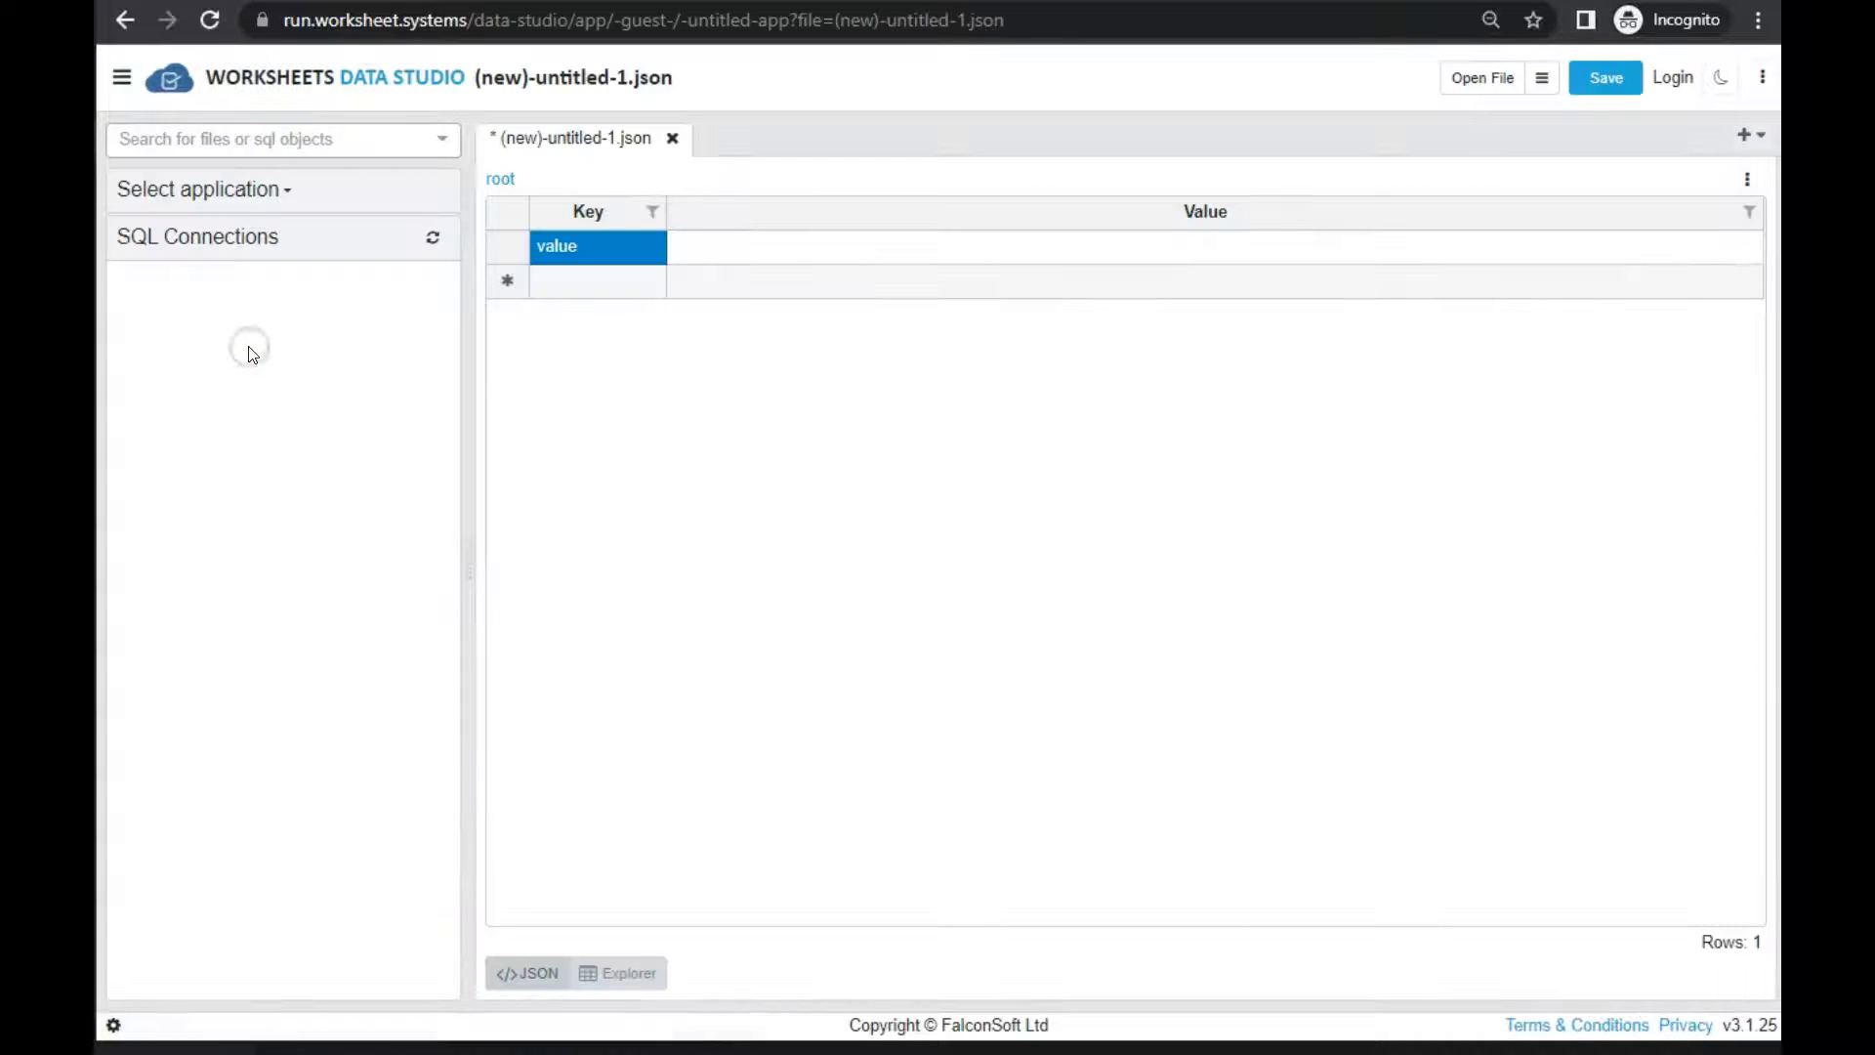
pyautogui.click(122, 81)
pyautogui.click(158, 973)
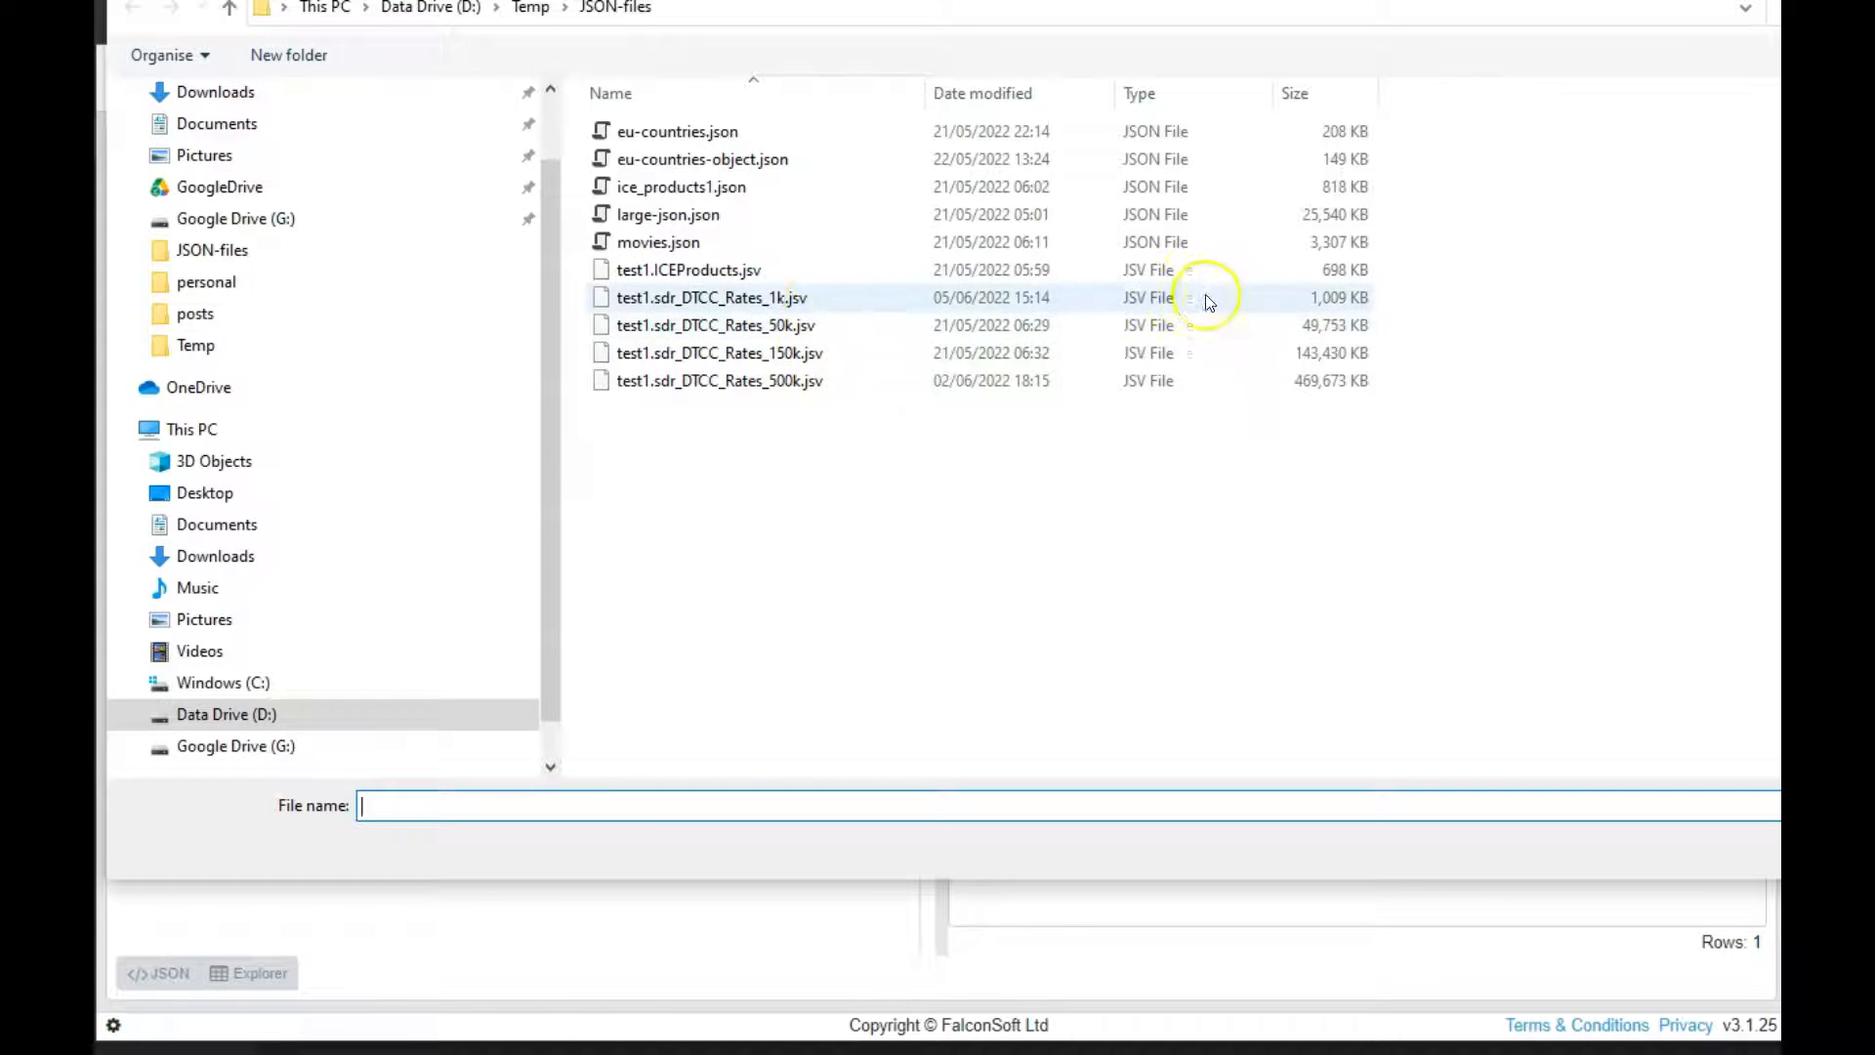
# Load test1.sdr_DTCC_Rates_1k.jsv into the new file and look through its JSON text
pyautogui.doubleClick(824, 297)
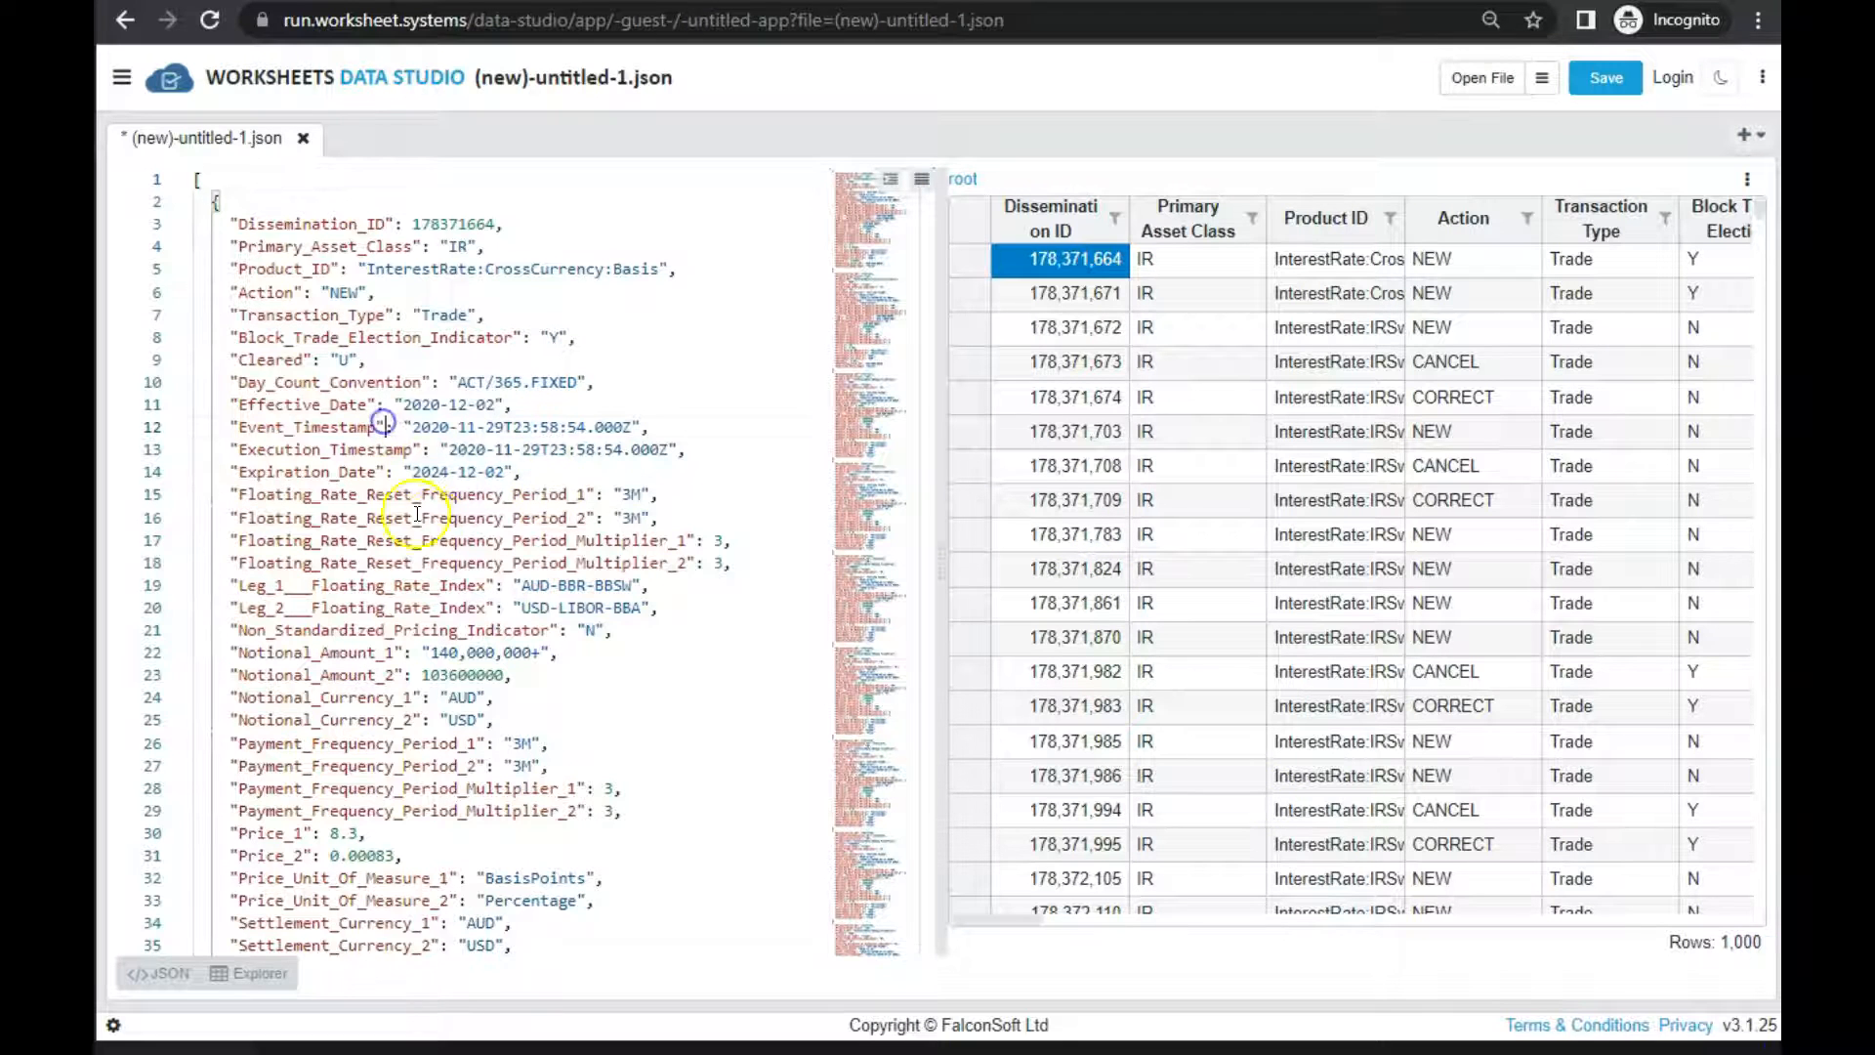
pyautogui.scroll(-5, 430, 524)
pyautogui.scroll(5, 430, 524)
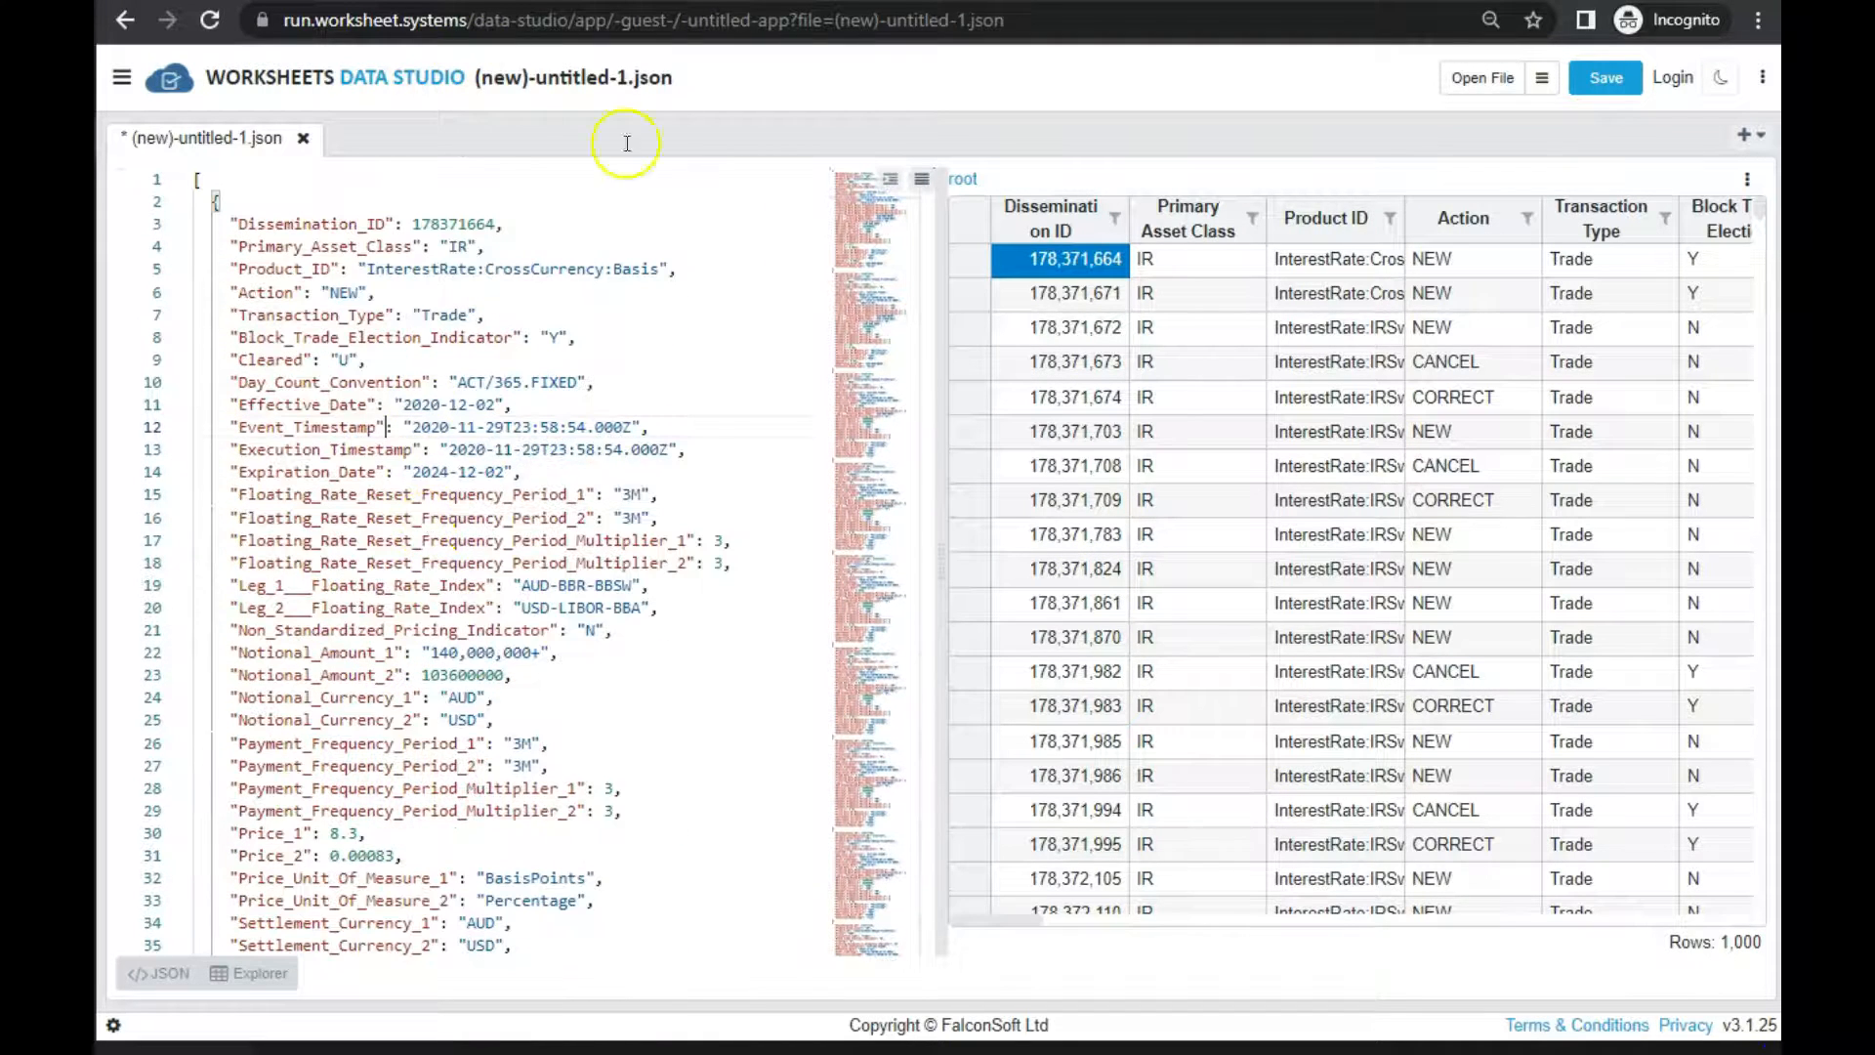
pyautogui.moveTo(417, 369); pyautogui.dragTo(501, 609)
pyautogui.click(527, 715)
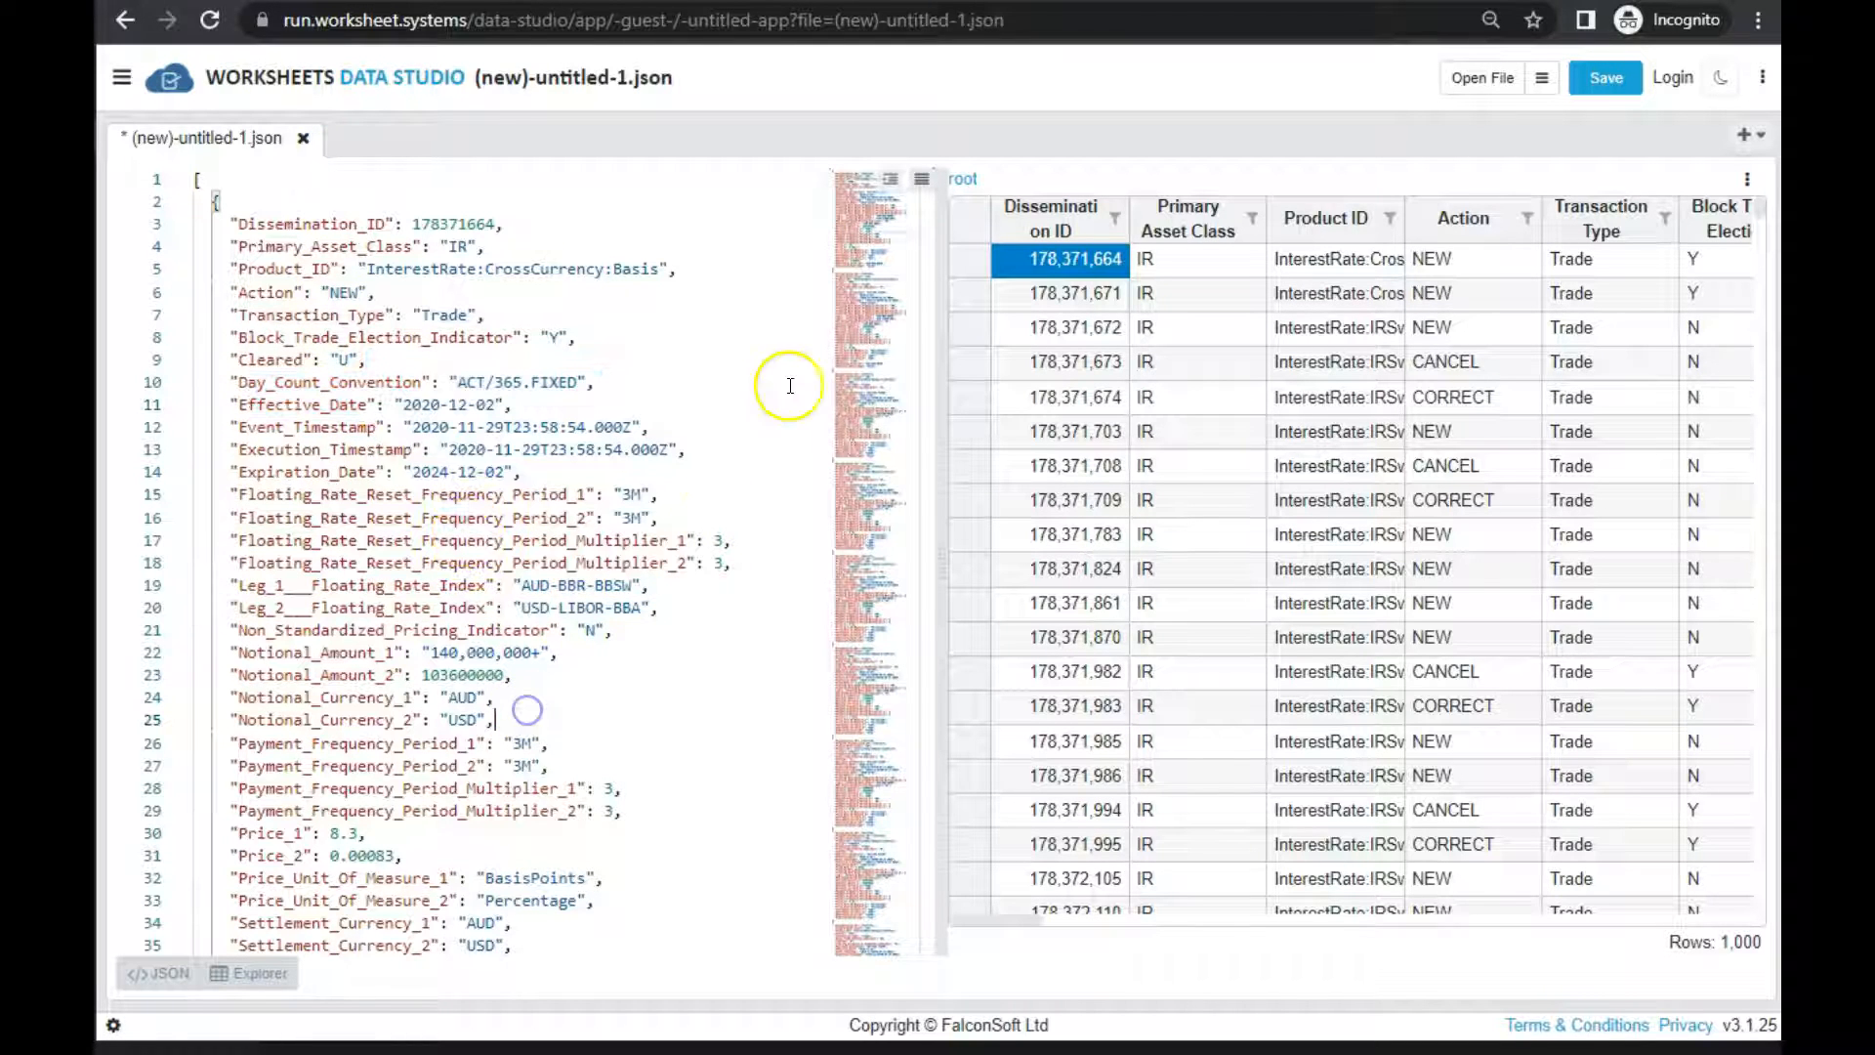
# Compact the JSON text onto a single line, then reformat it with indentation
pyautogui.click(922, 180)
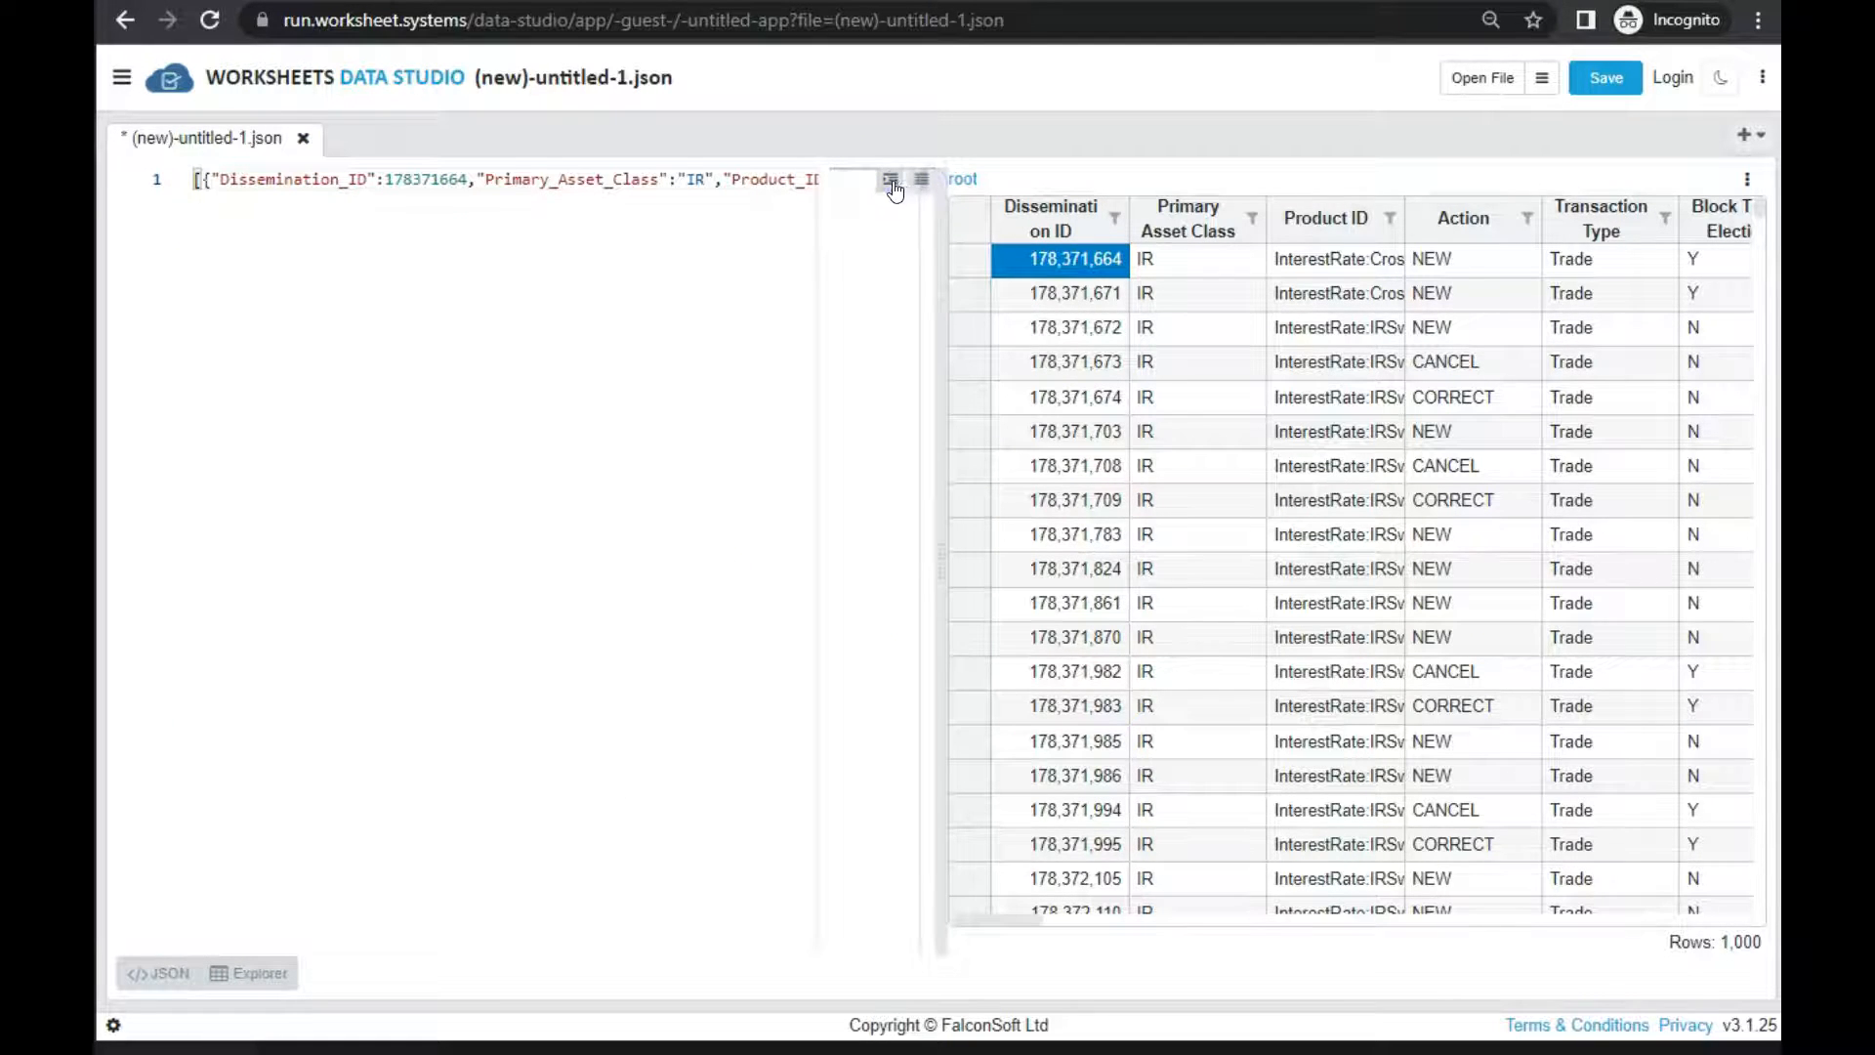
pyautogui.click(891, 181)
pyautogui.click(456, 381)
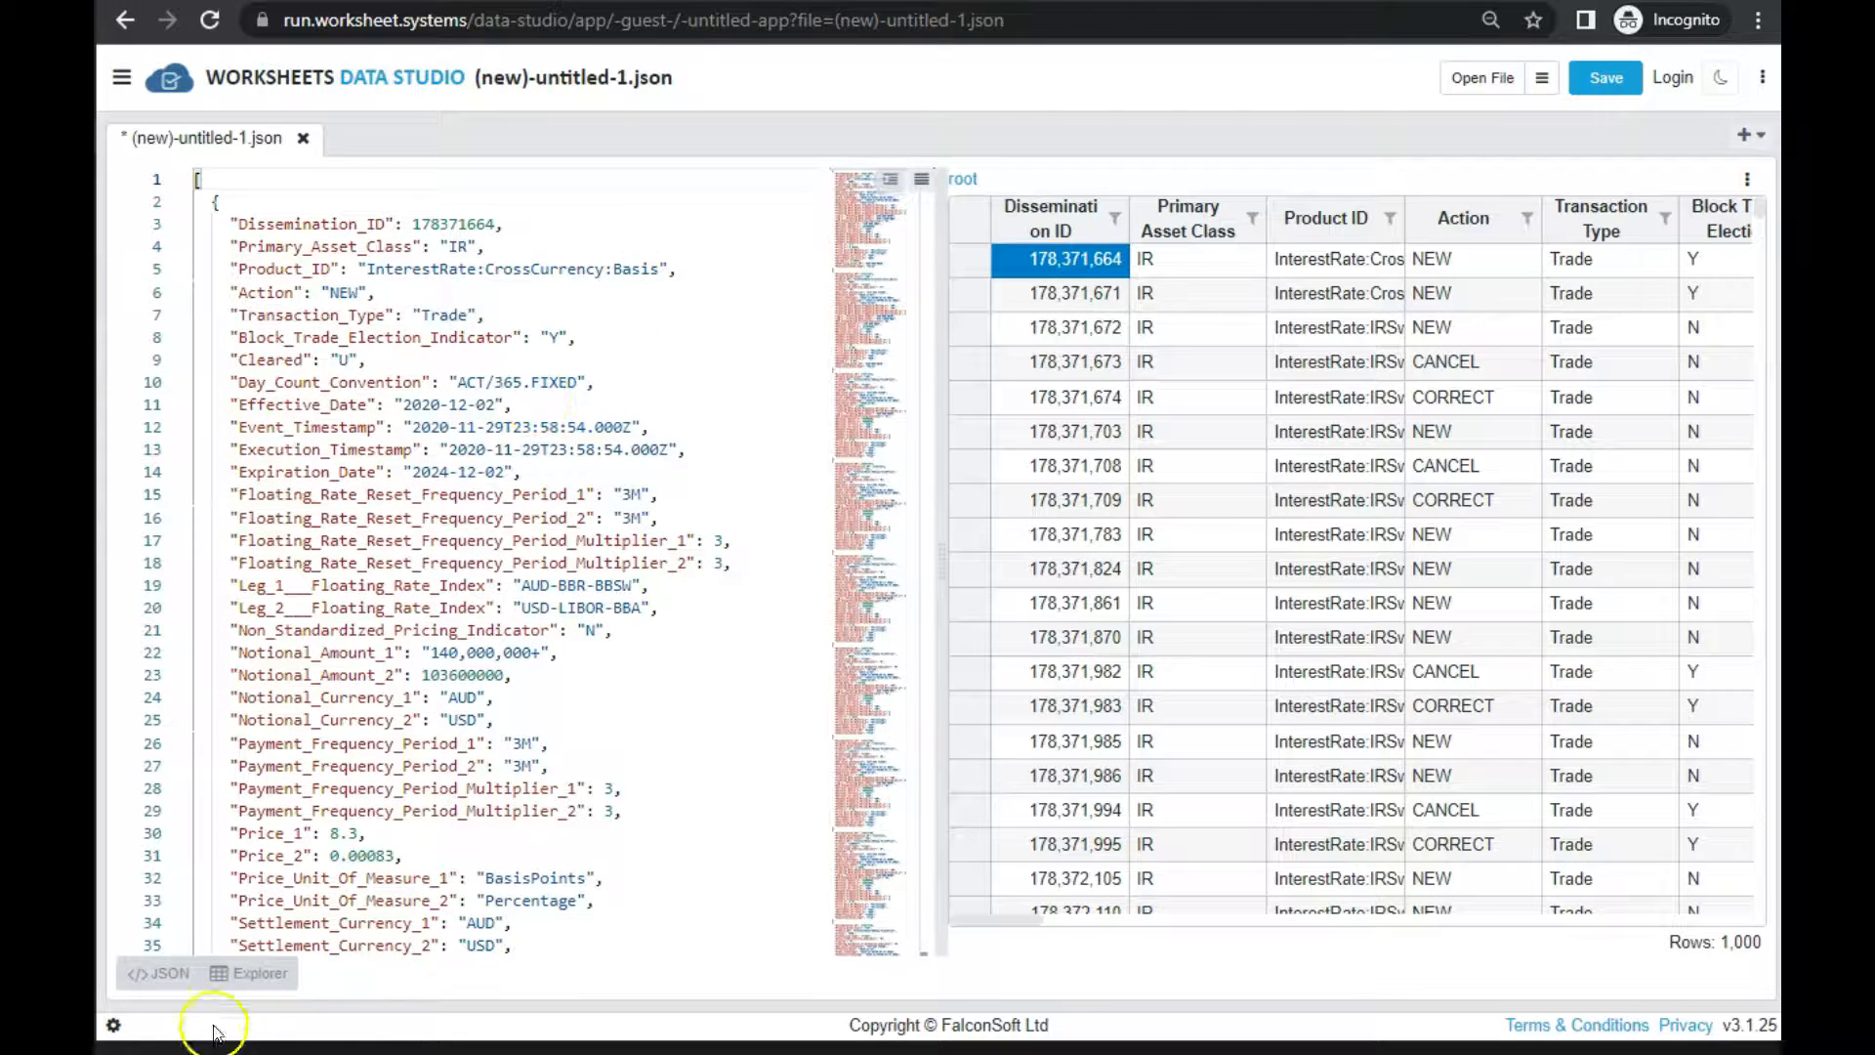
# Hide the JSON text and select a block of grid cells from Primary Asset Class to Cleared, starting in the second row
pyautogui.click(157, 976)
pyautogui.click(477, 395)
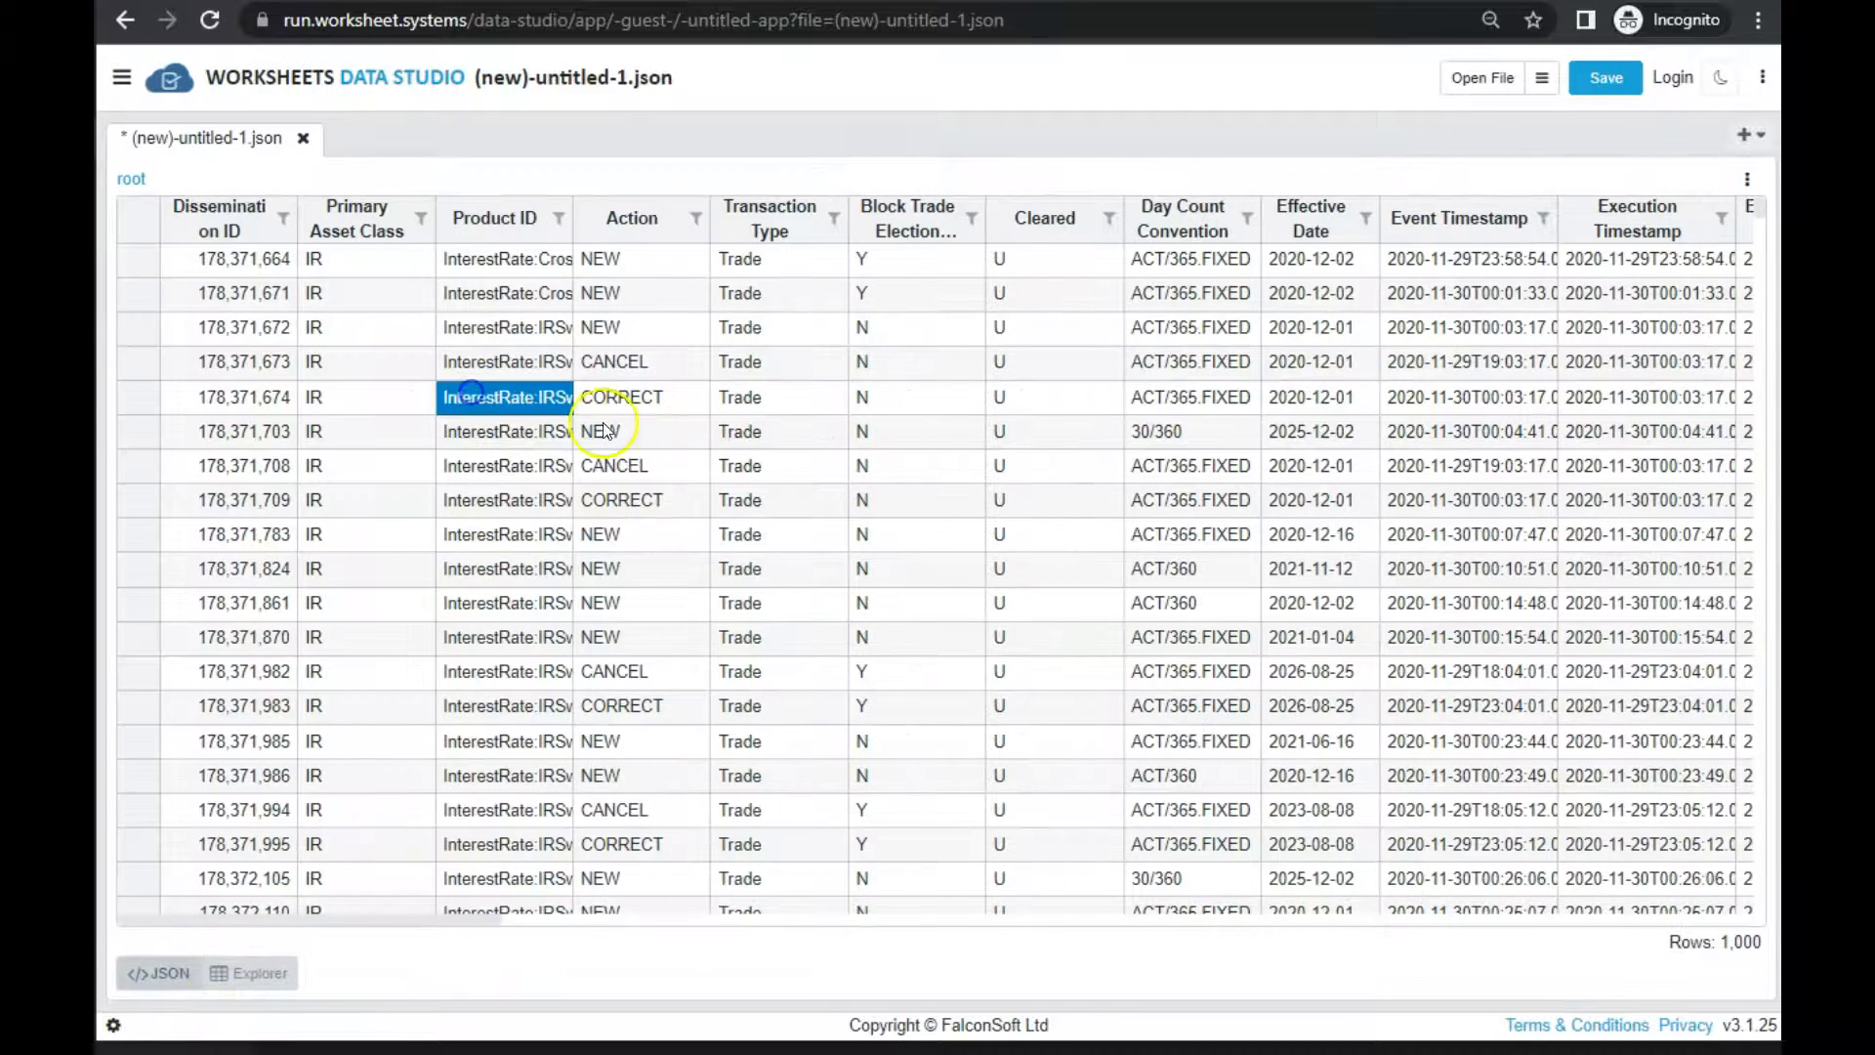
pyautogui.scroll(-5, 615, 547)
pyautogui.scroll(6, 598, 555)
pyautogui.click(357, 296)
pyautogui.moveTo(359, 337); pyautogui.dragTo(1091, 708)
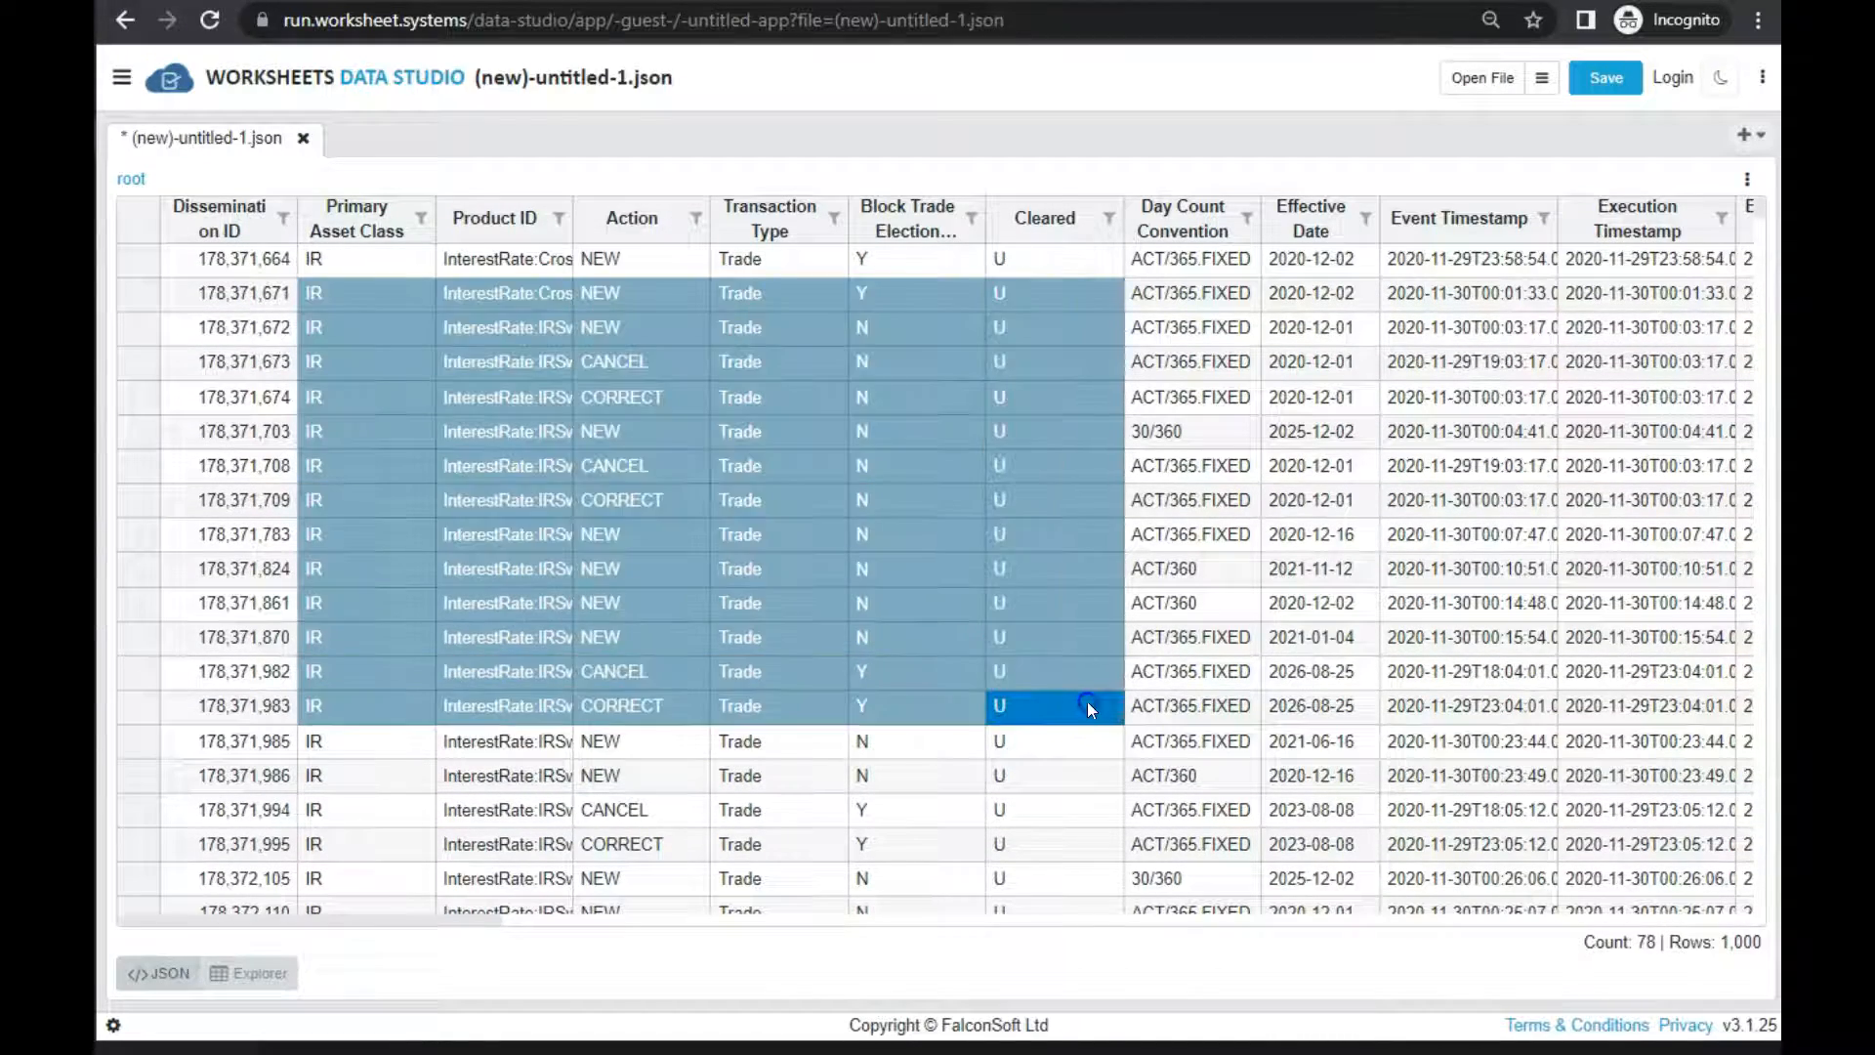
# Widen the Product ID column to fit its full values and check the filter values available for the Action column
pyautogui.click(736, 703)
pyautogui.moveTo(573, 217); pyautogui.dragTo(725, 226)
pyautogui.click(804, 297)
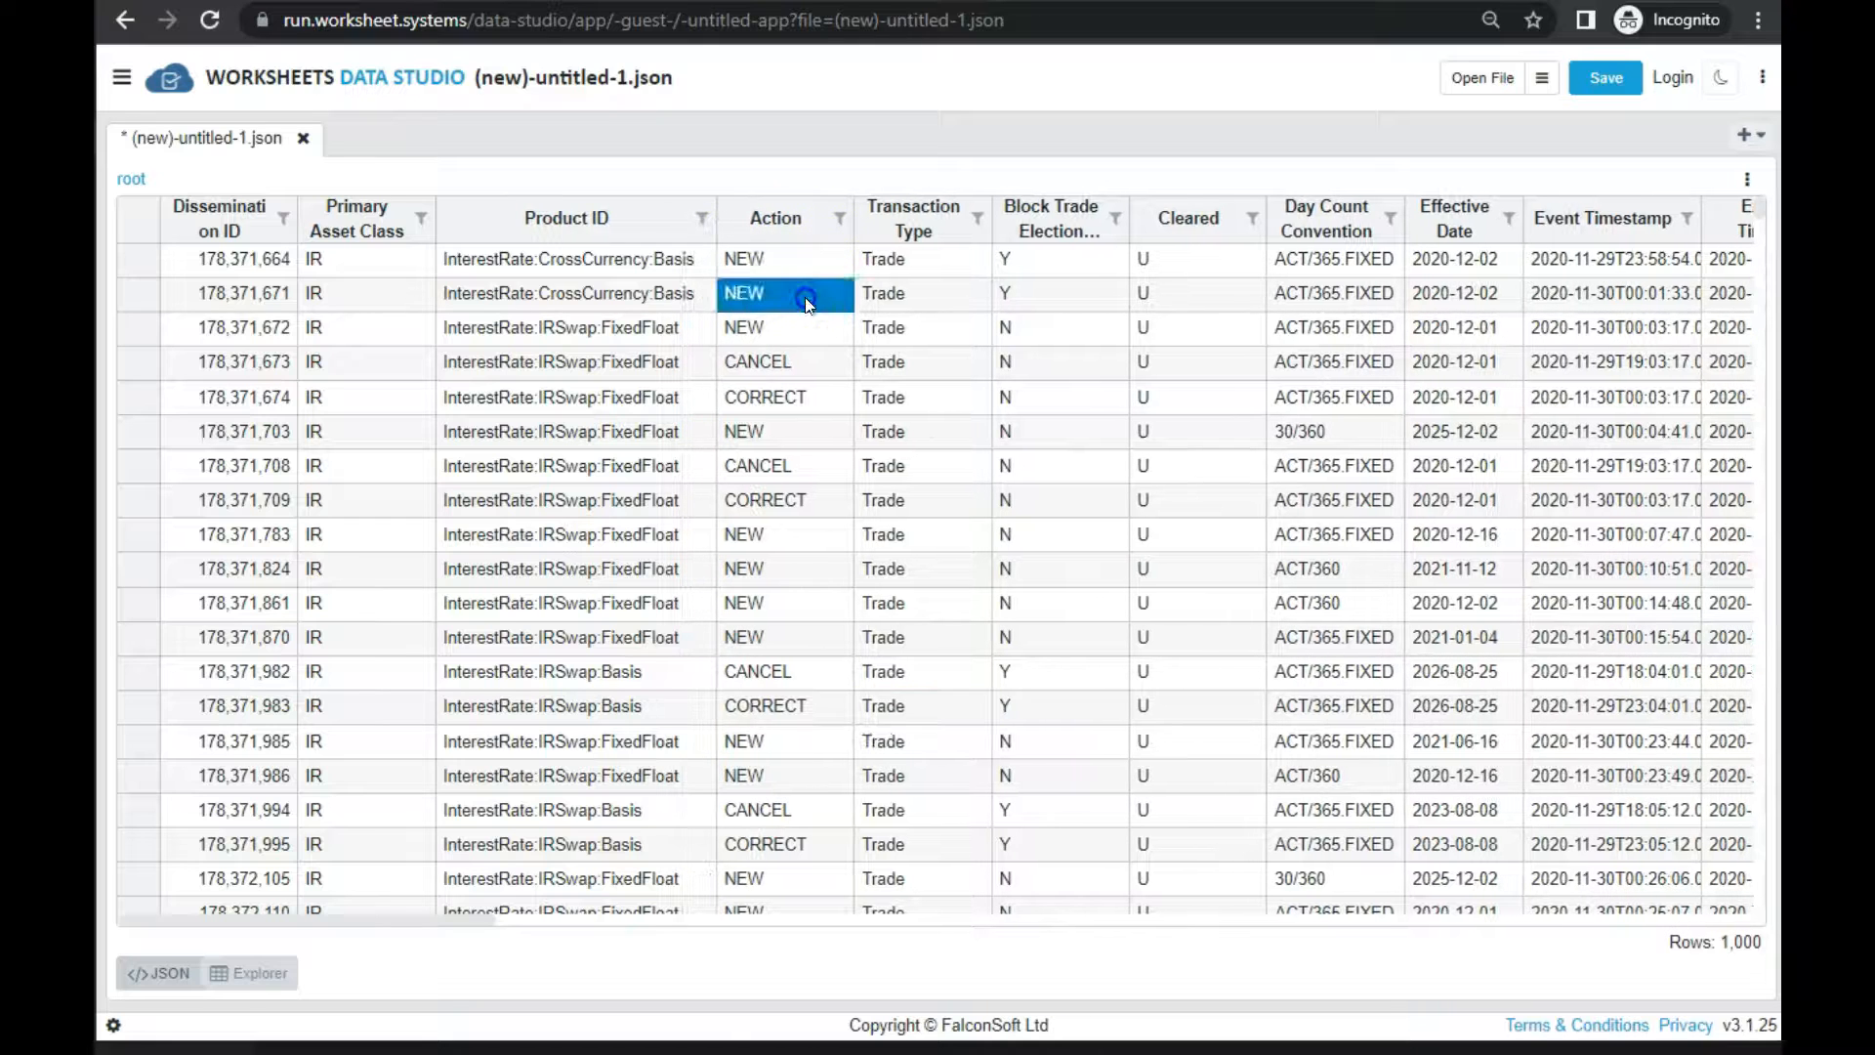
pyautogui.click(839, 223)
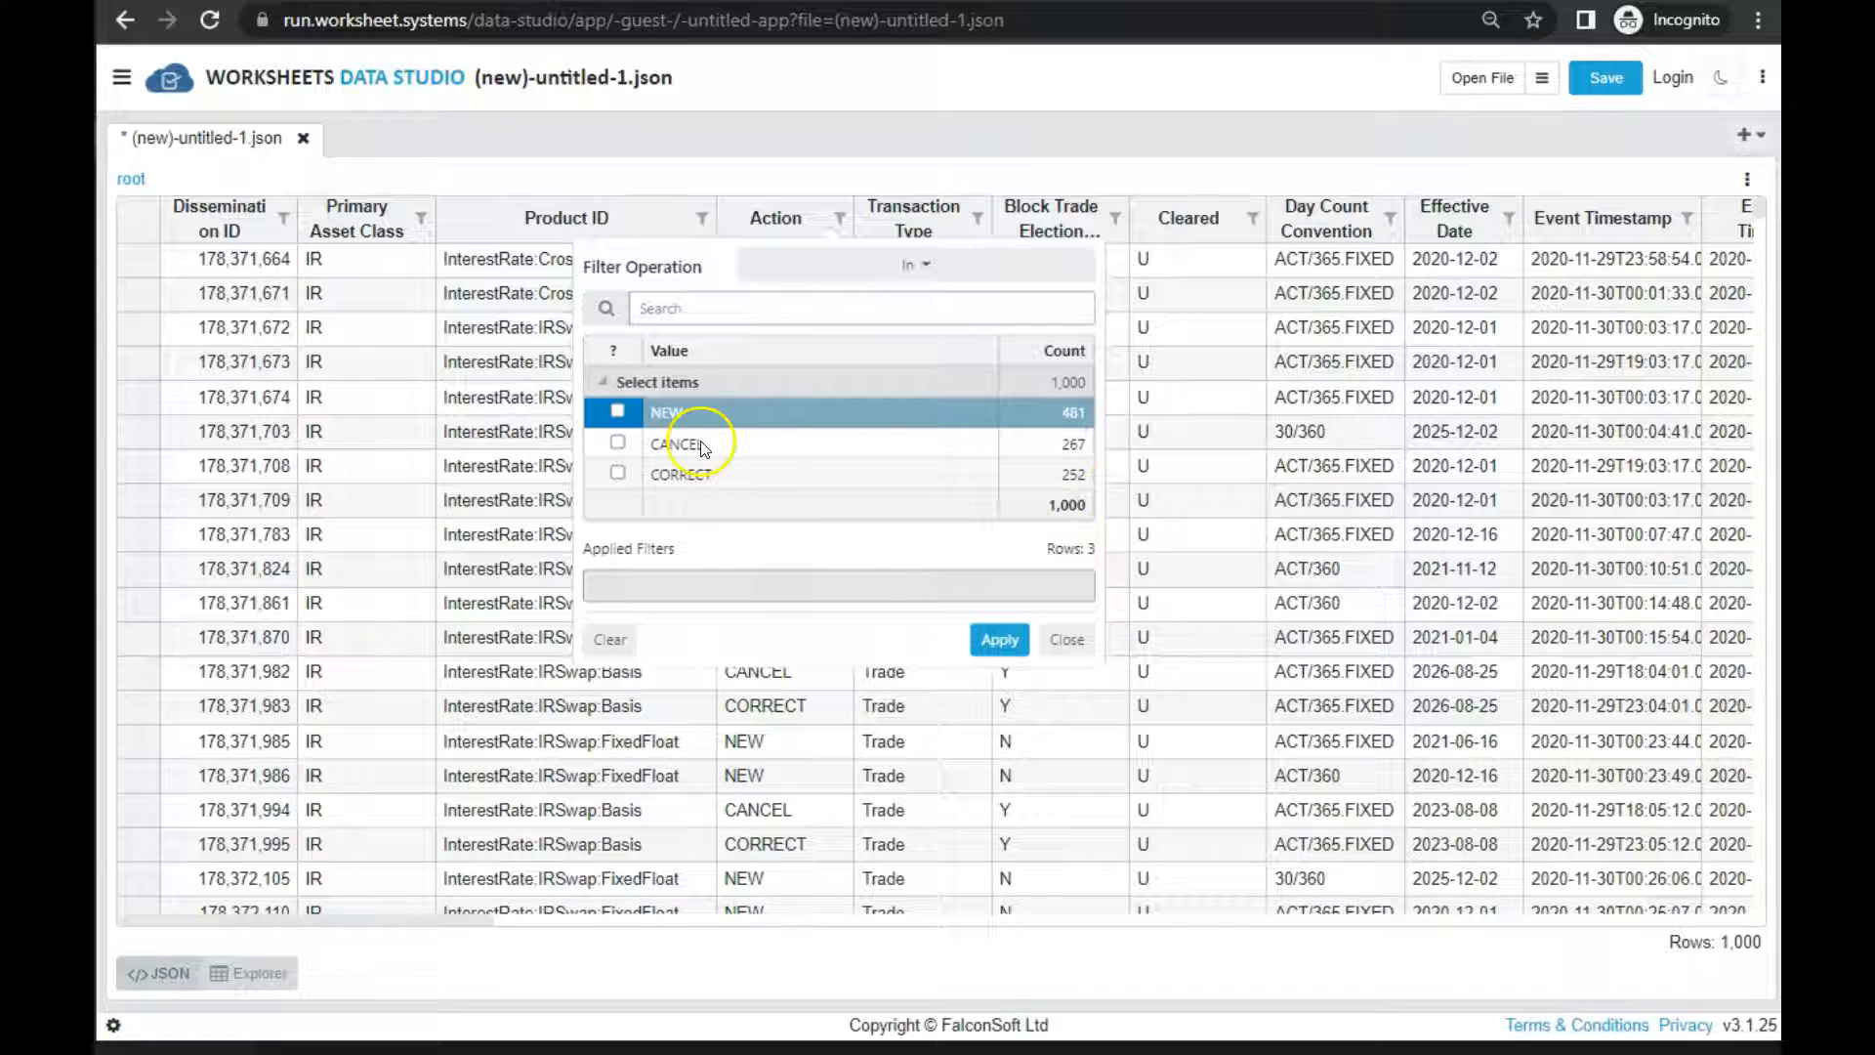
pyautogui.click(1067, 639)
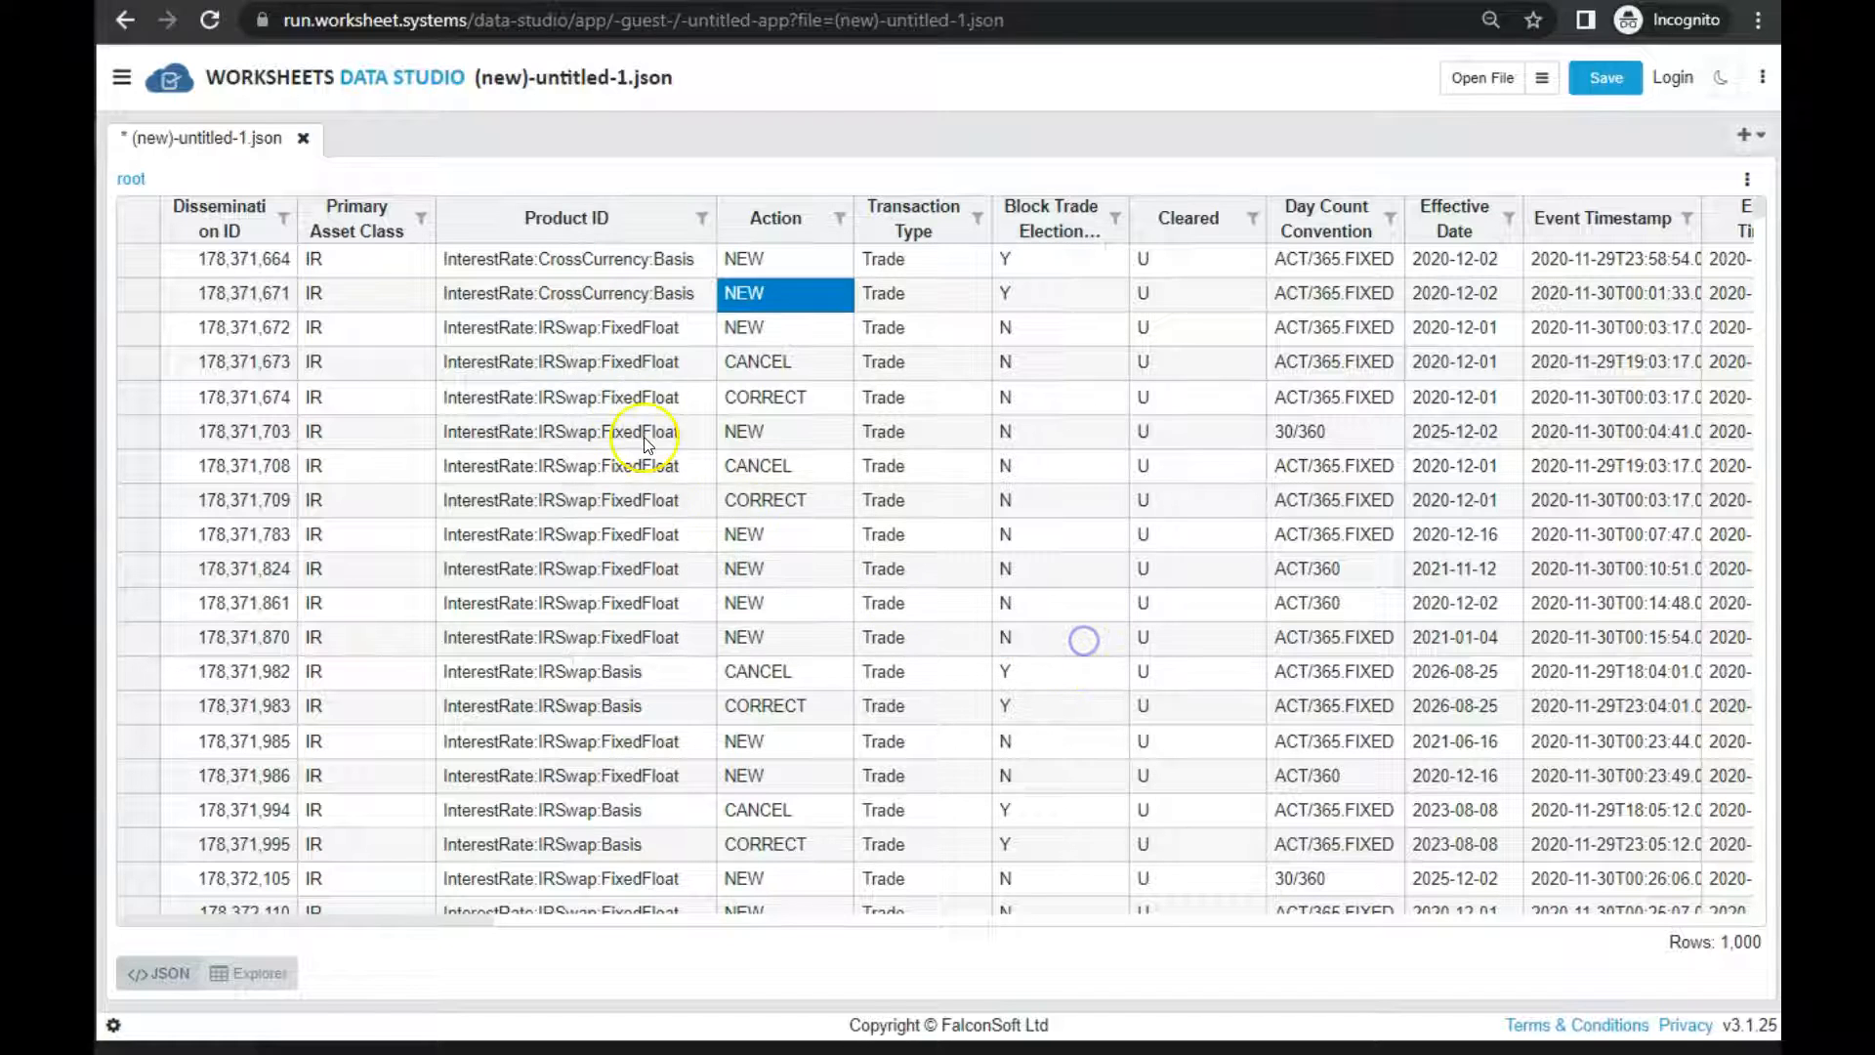
# Filter the Product ID column to InterestRate:FRA
pyautogui.click(615, 400)
pyautogui.click(704, 221)
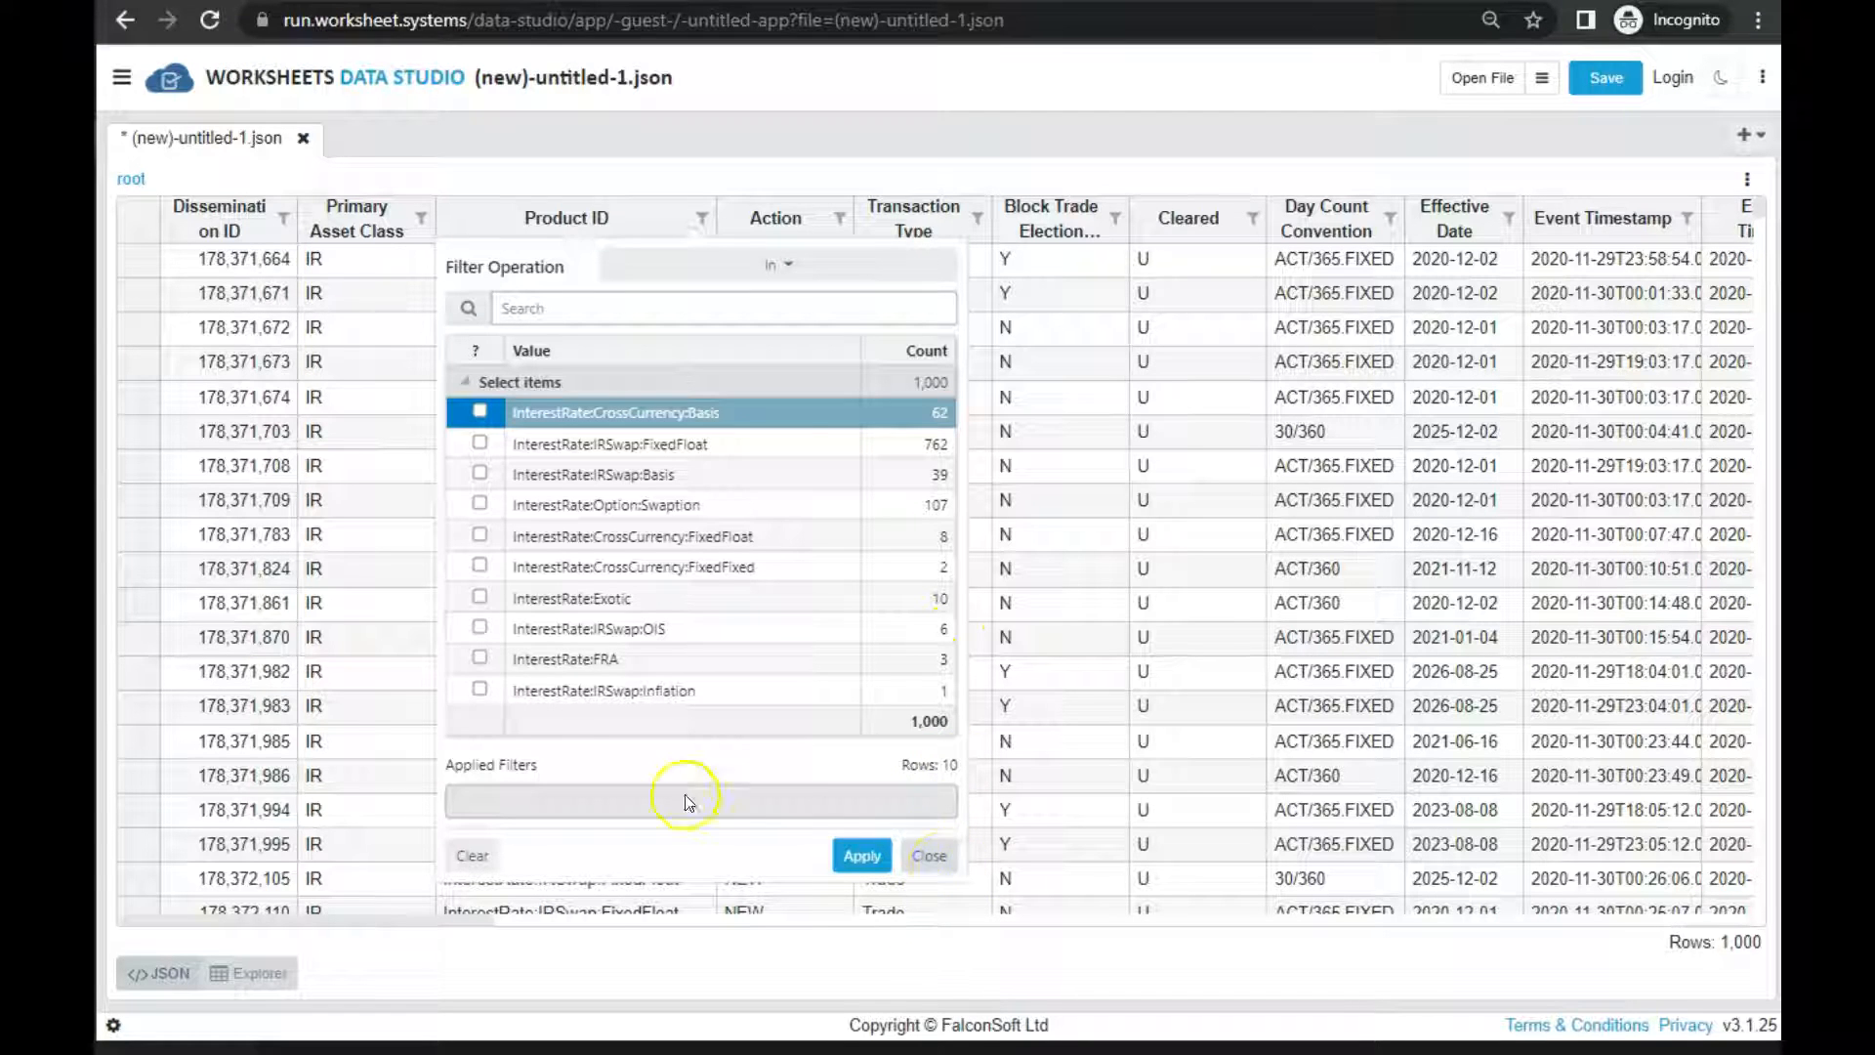
pyautogui.click(478, 658)
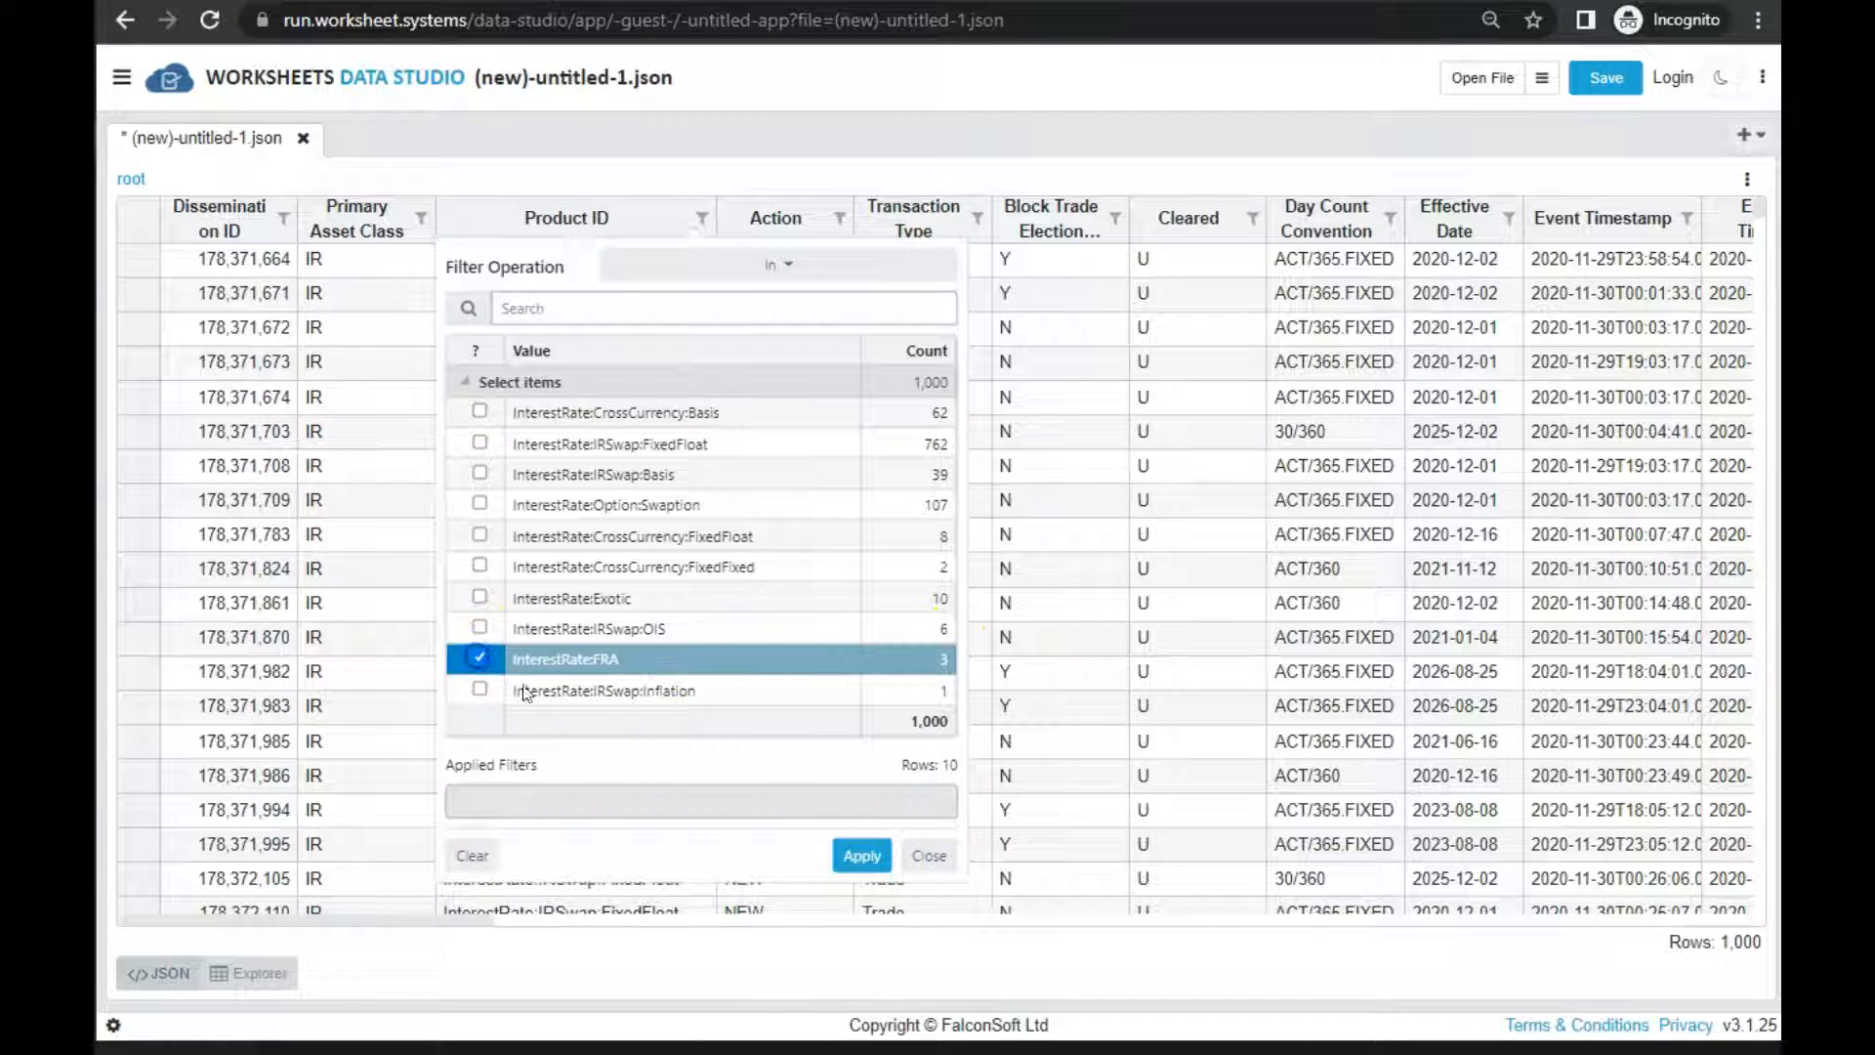
pyautogui.click(859, 856)
pyautogui.click(644, 330)
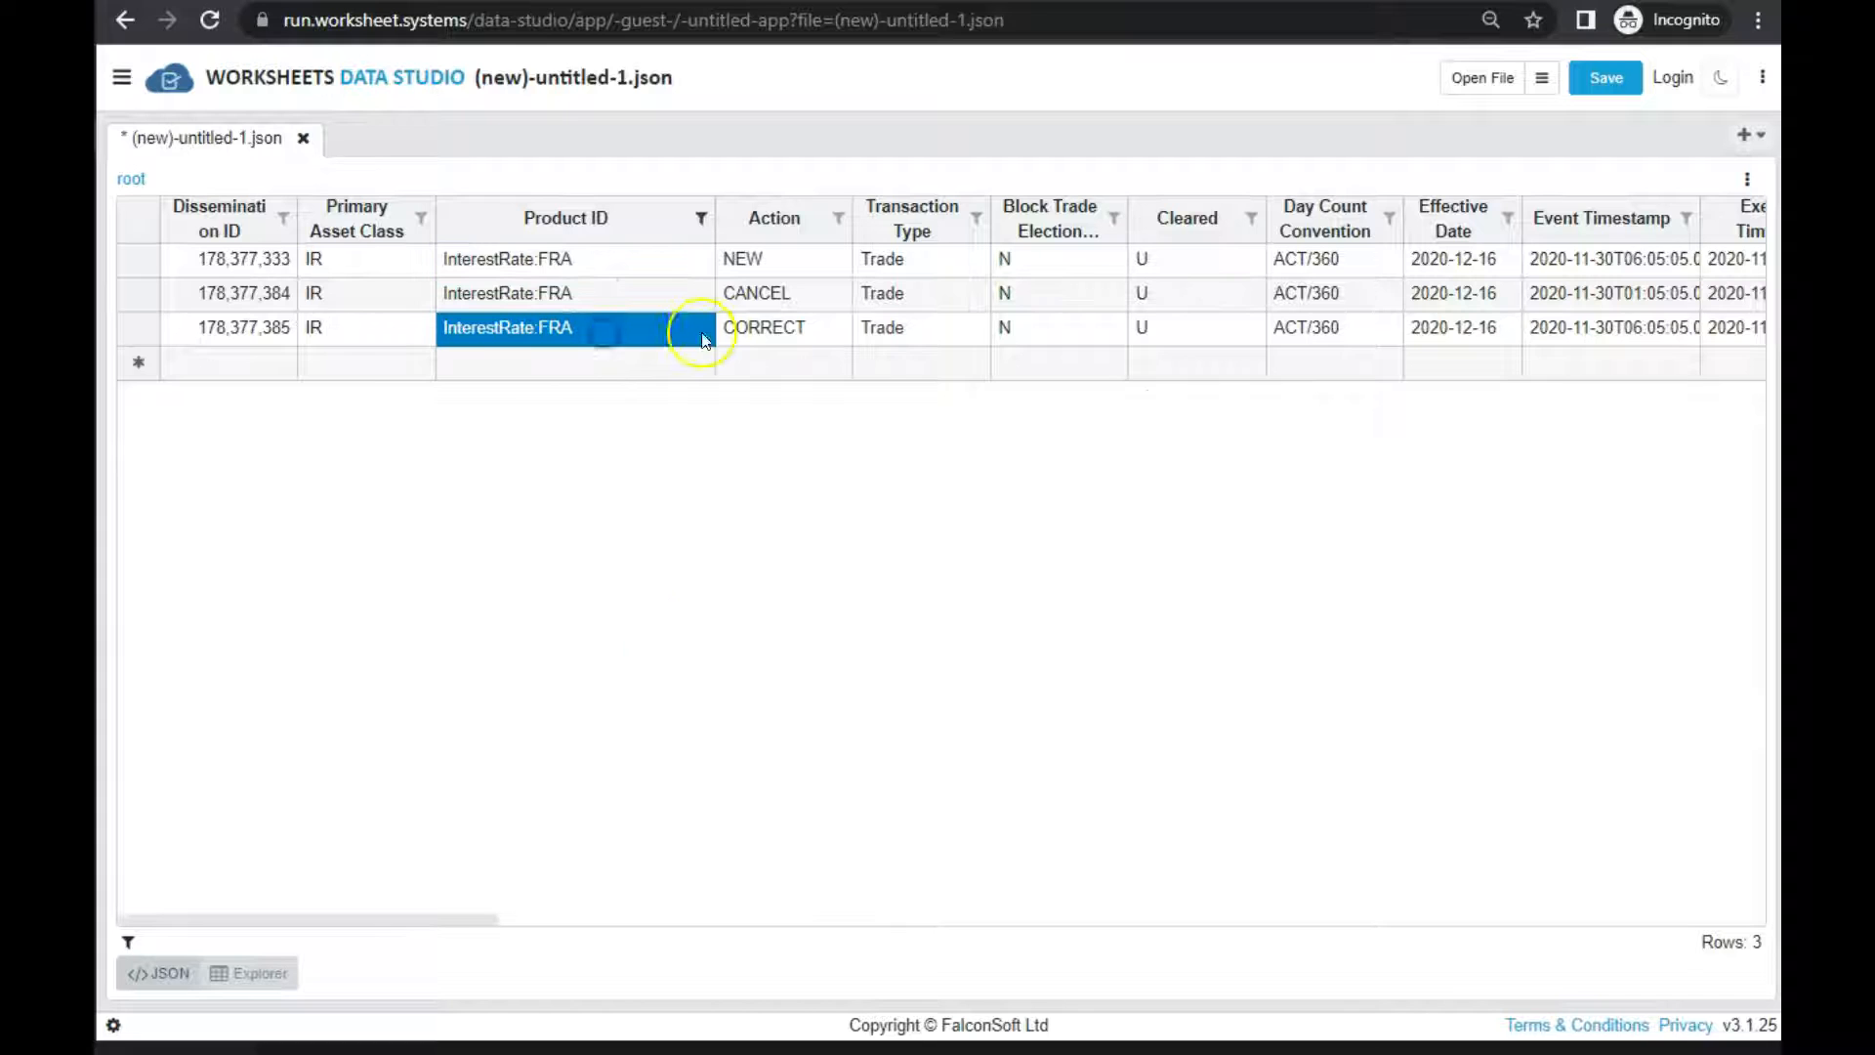
# Review the file formats offered for exporting the filtered grid and the option to save it to a database
pyautogui.click(1748, 183)
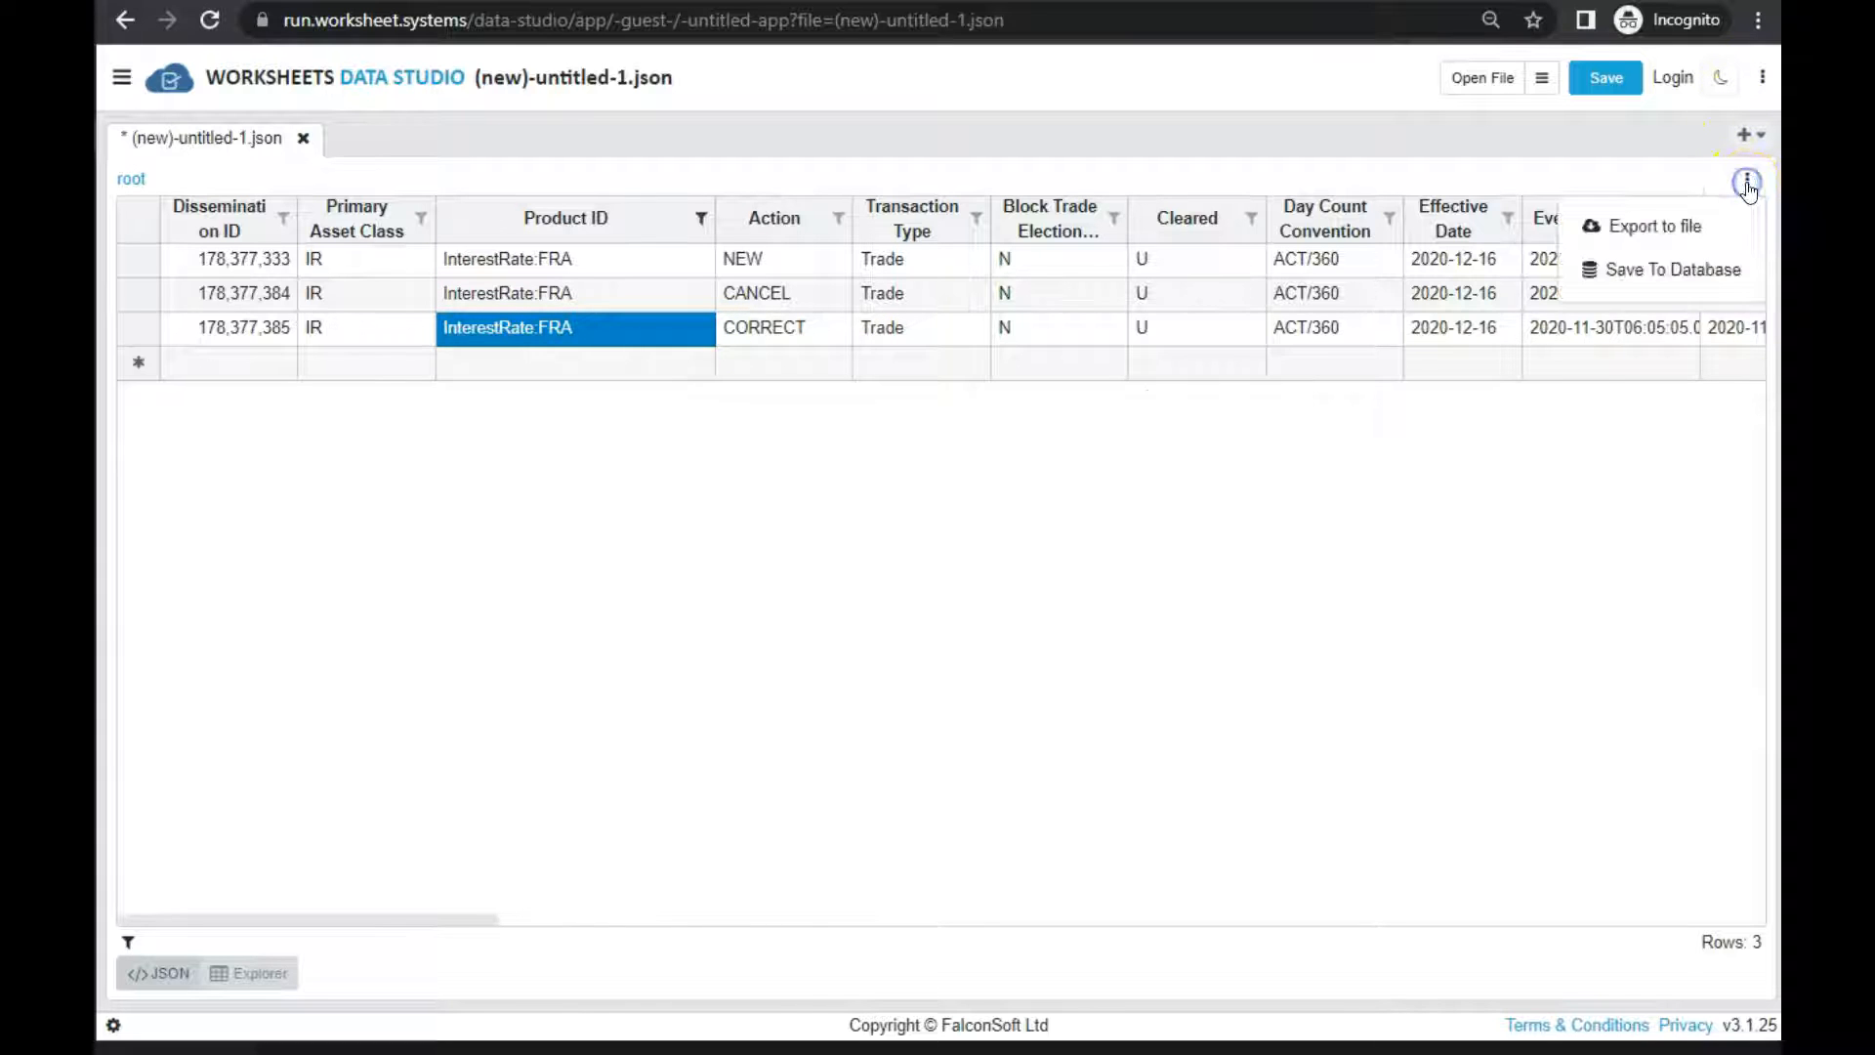
pyautogui.click(1692, 230)
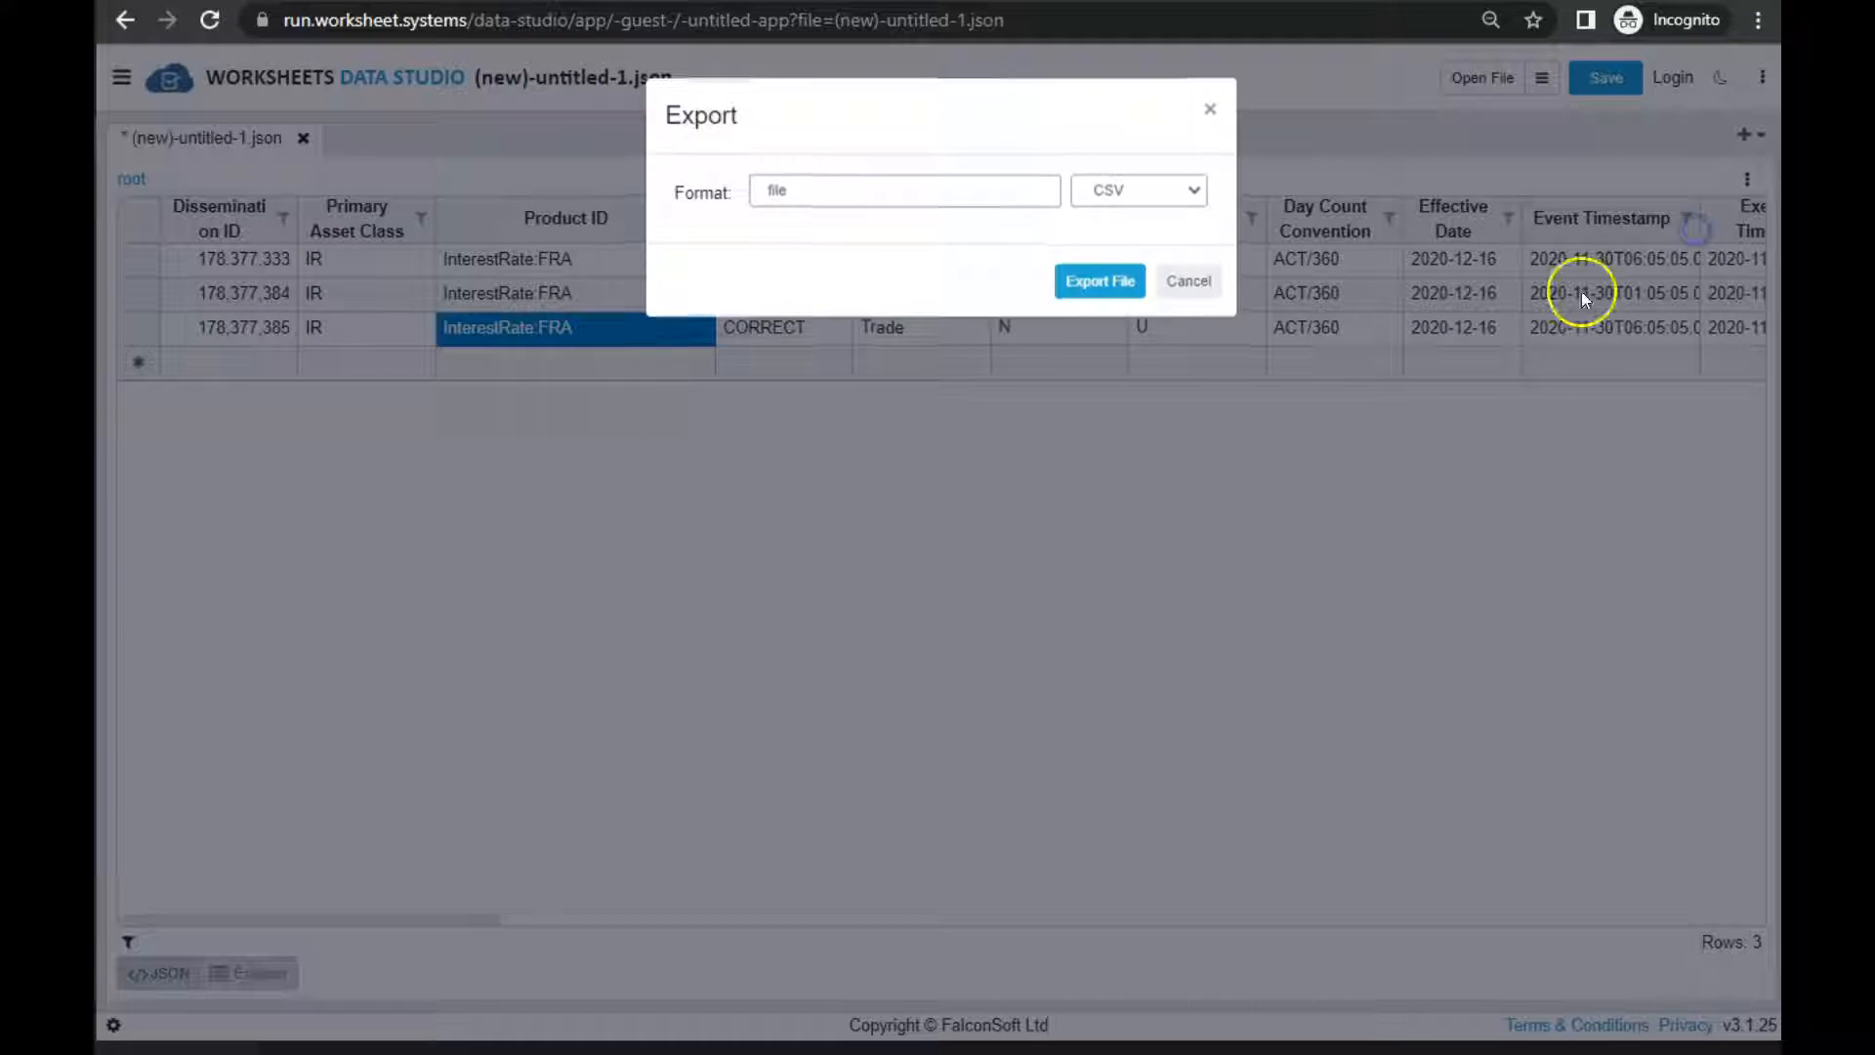
pyautogui.click(1162, 190)
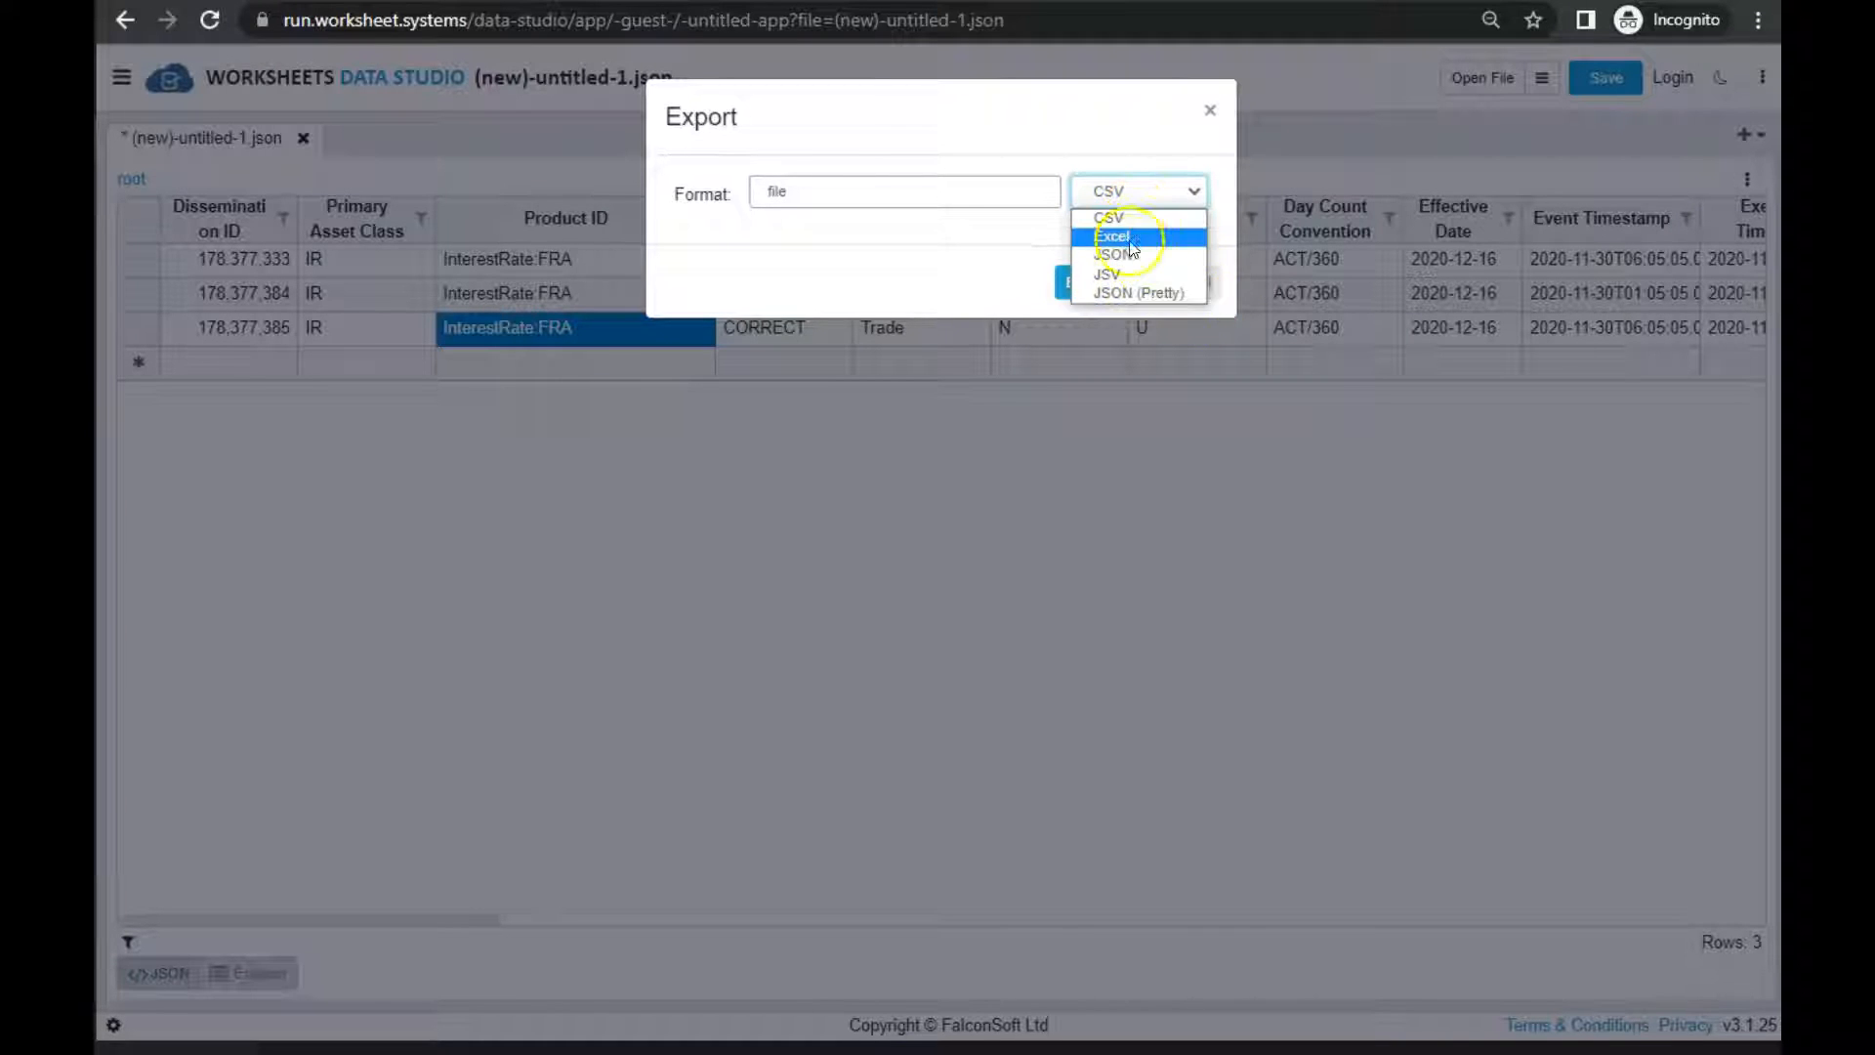
pyautogui.click(1620, 295)
pyautogui.click(1620, 295)
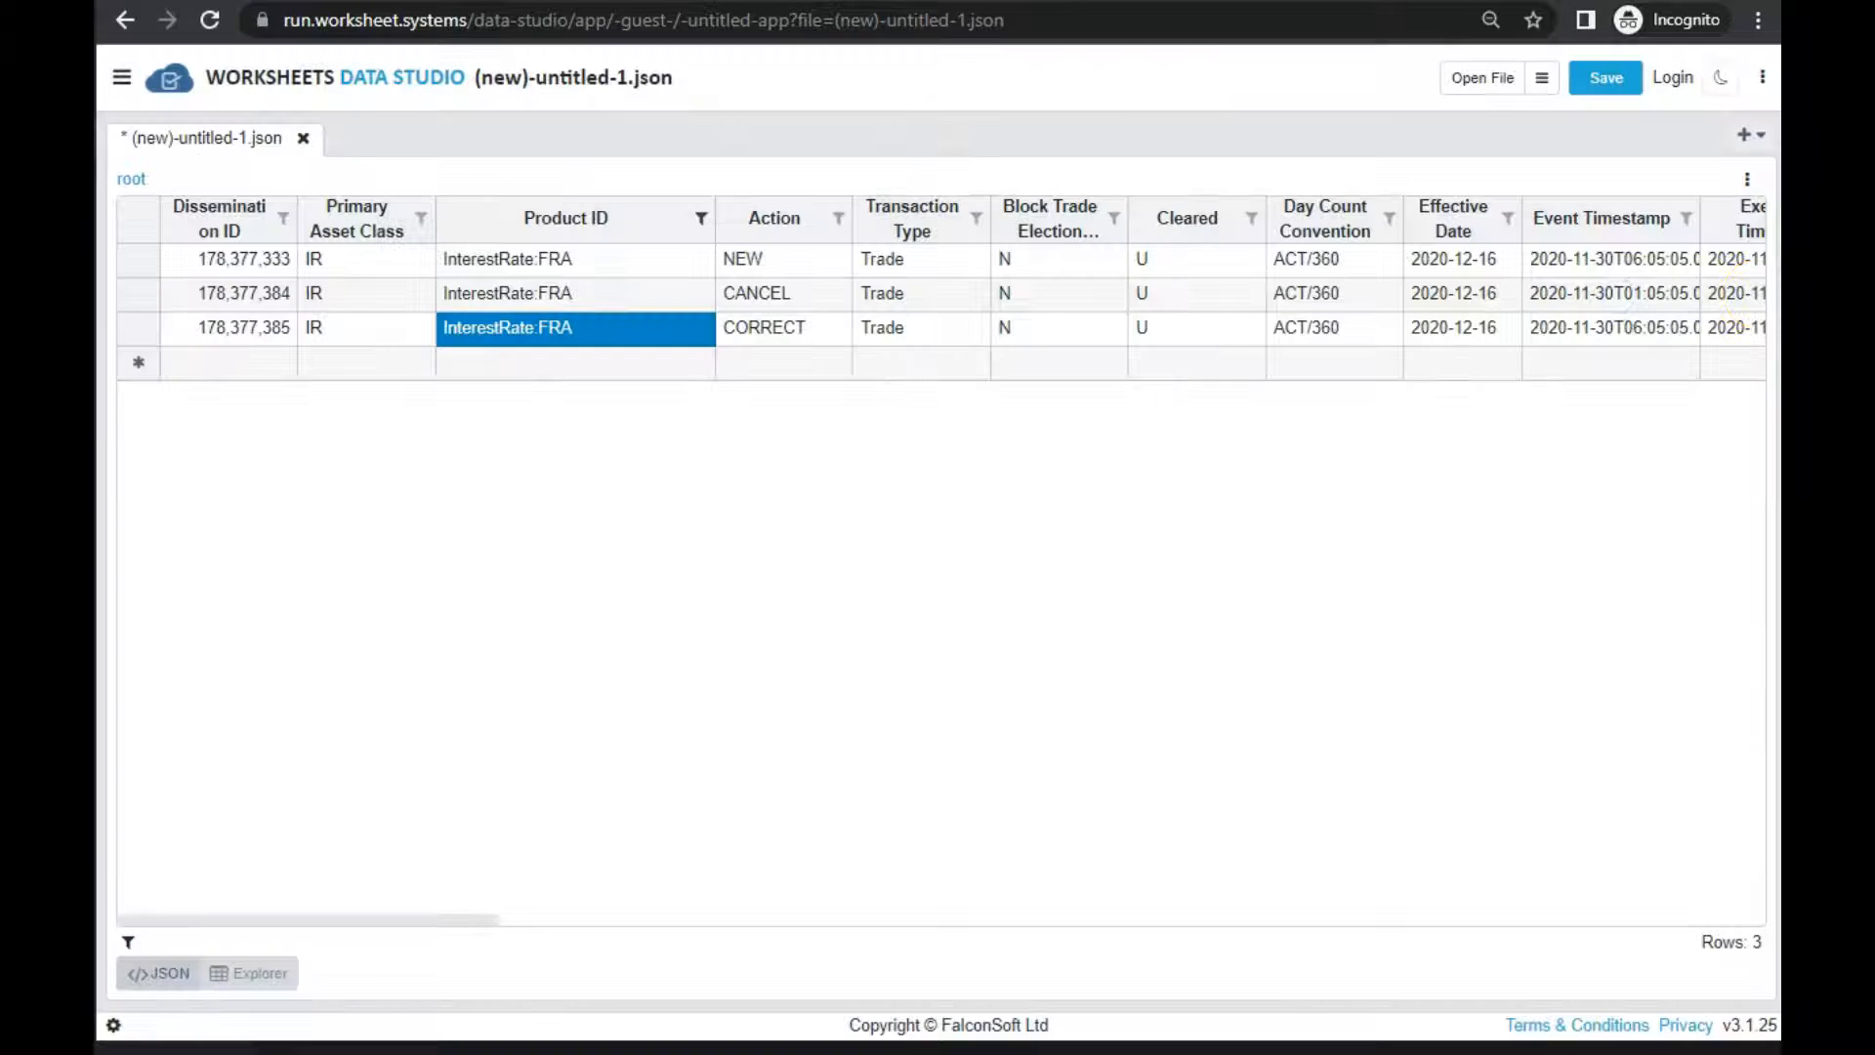
pyautogui.click(1747, 180)
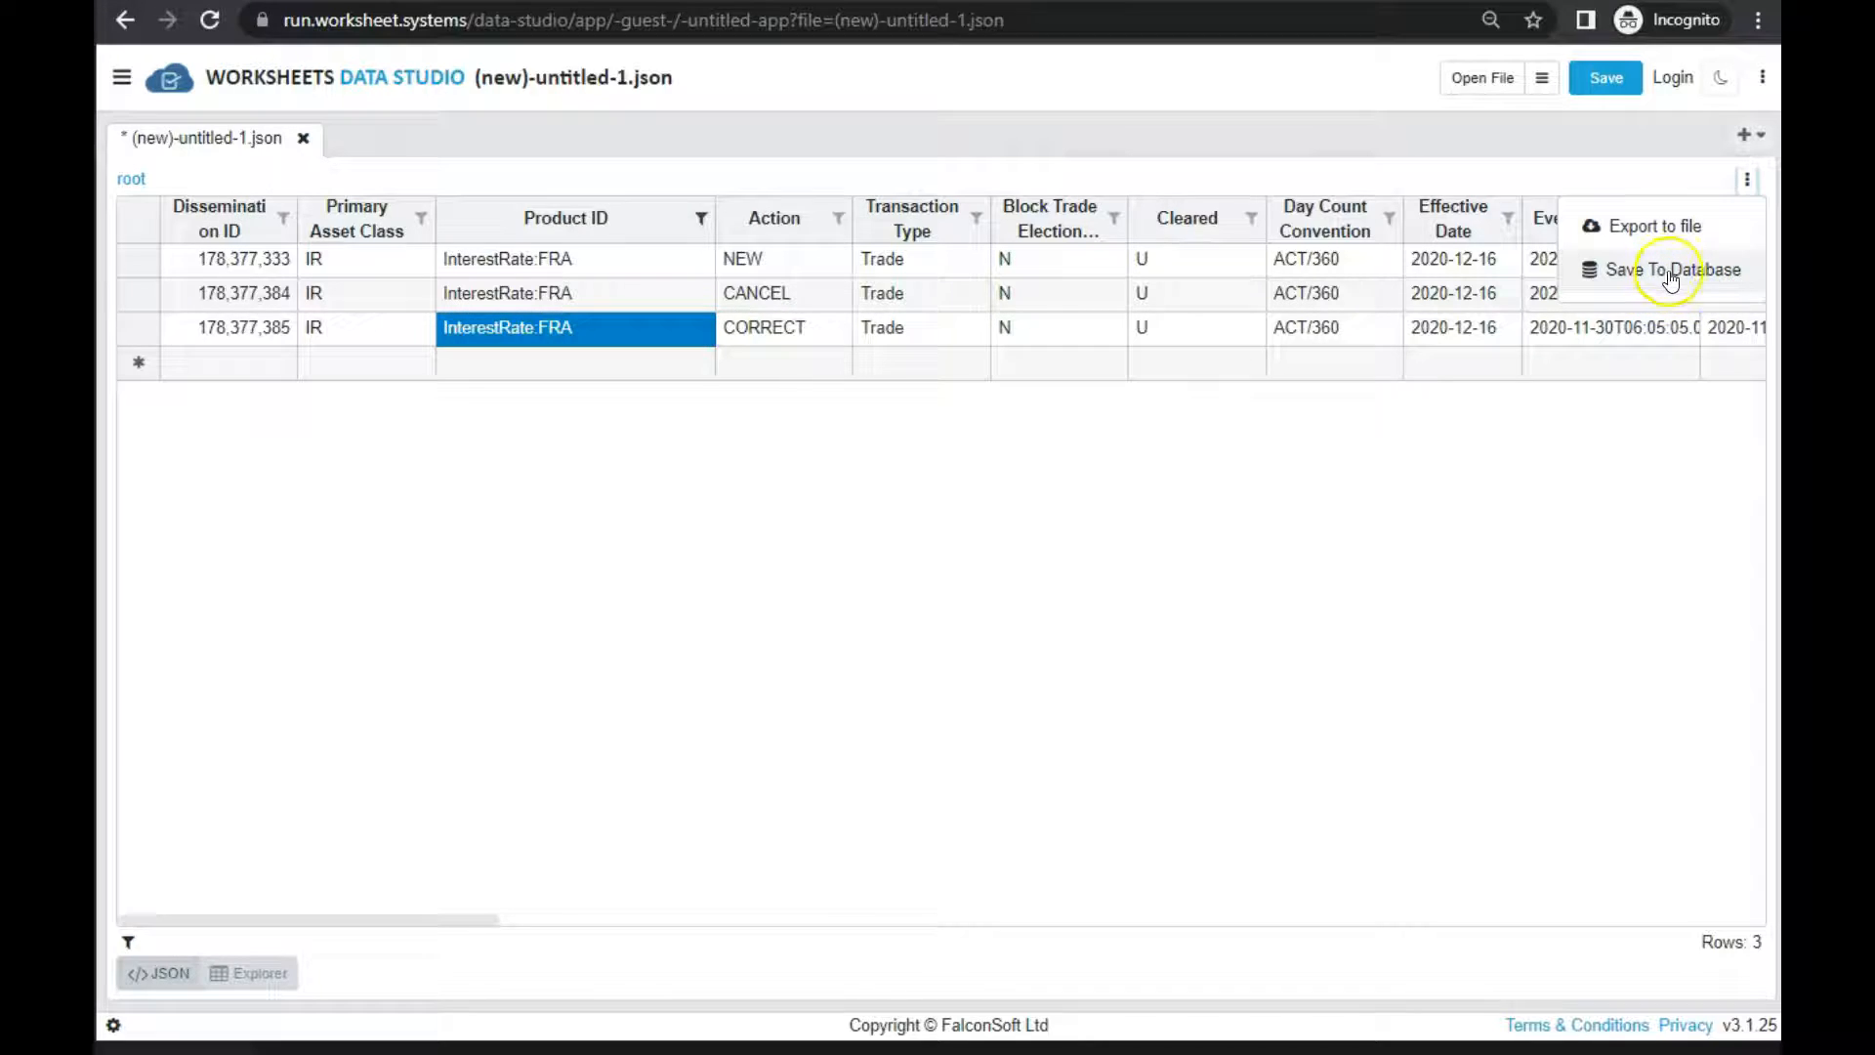
# Show the JSON text beside the grid again and browse through its records
pyautogui.click(179, 969)
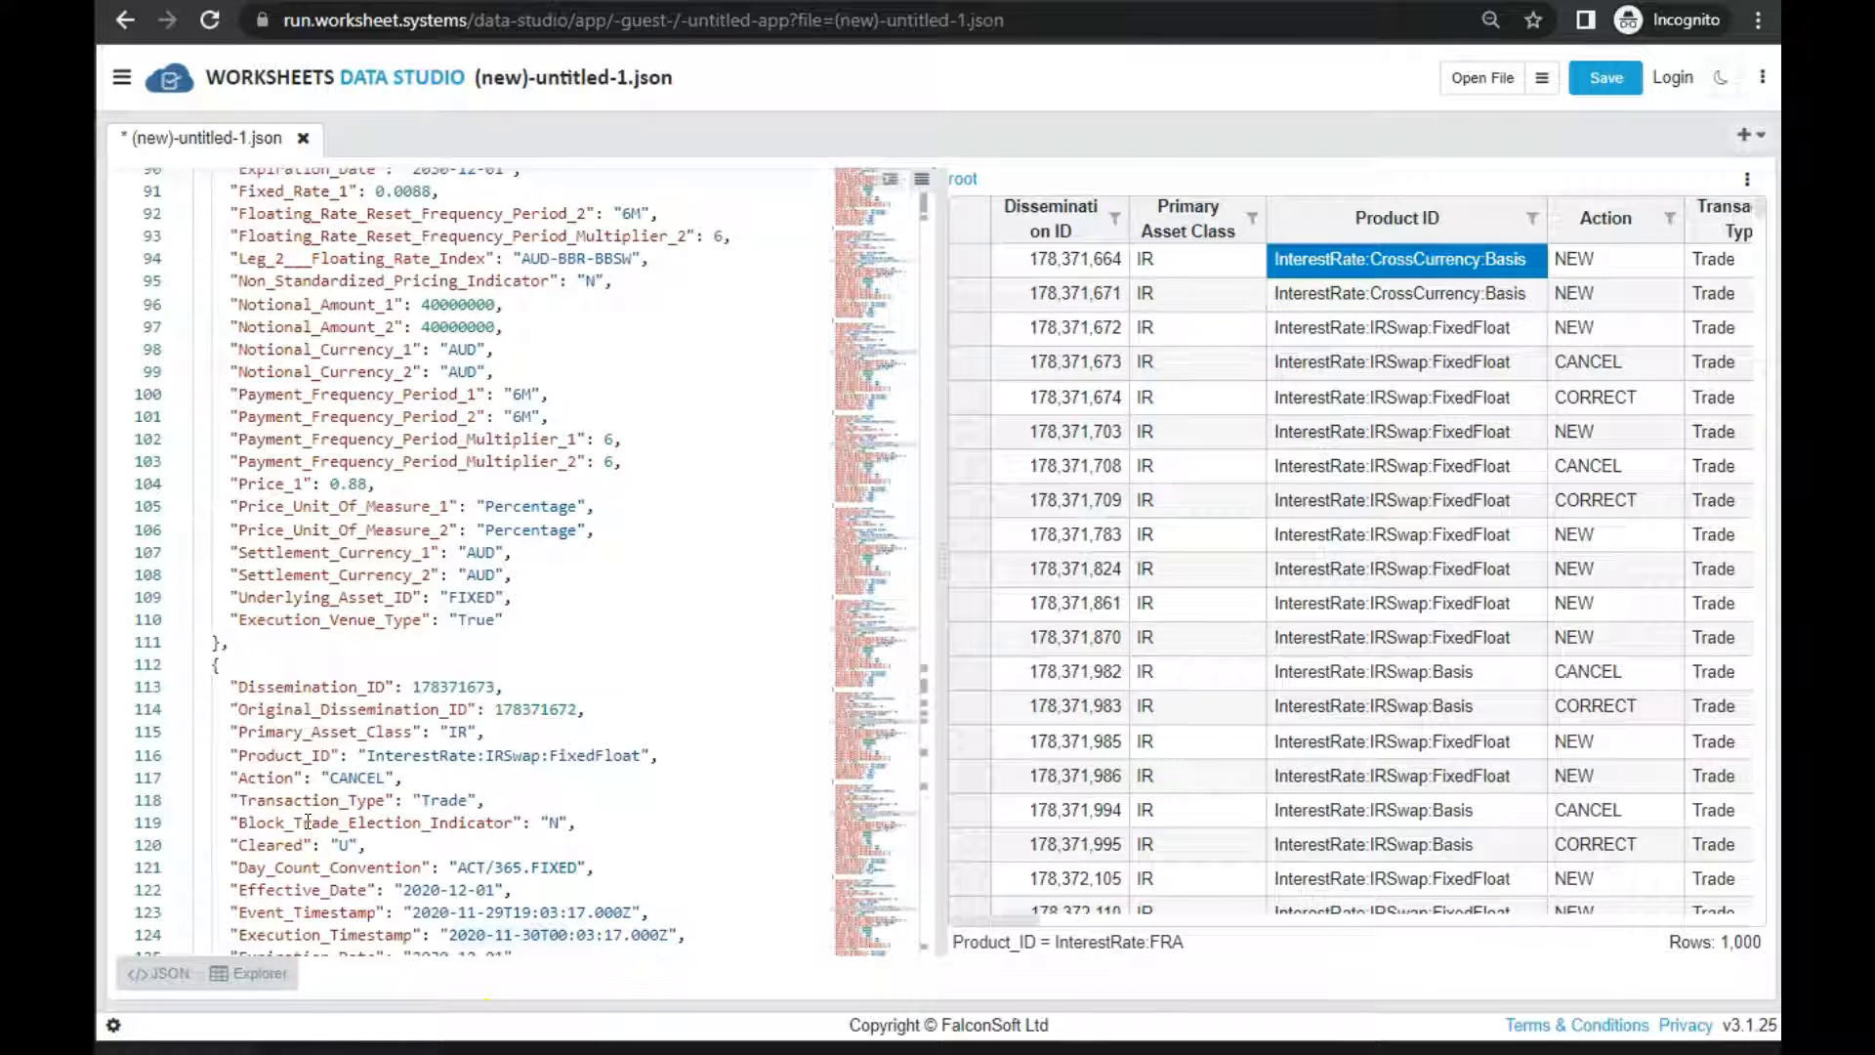
pyautogui.scroll(-2, 306, 820)
pyautogui.scroll(-1, 305, 827)
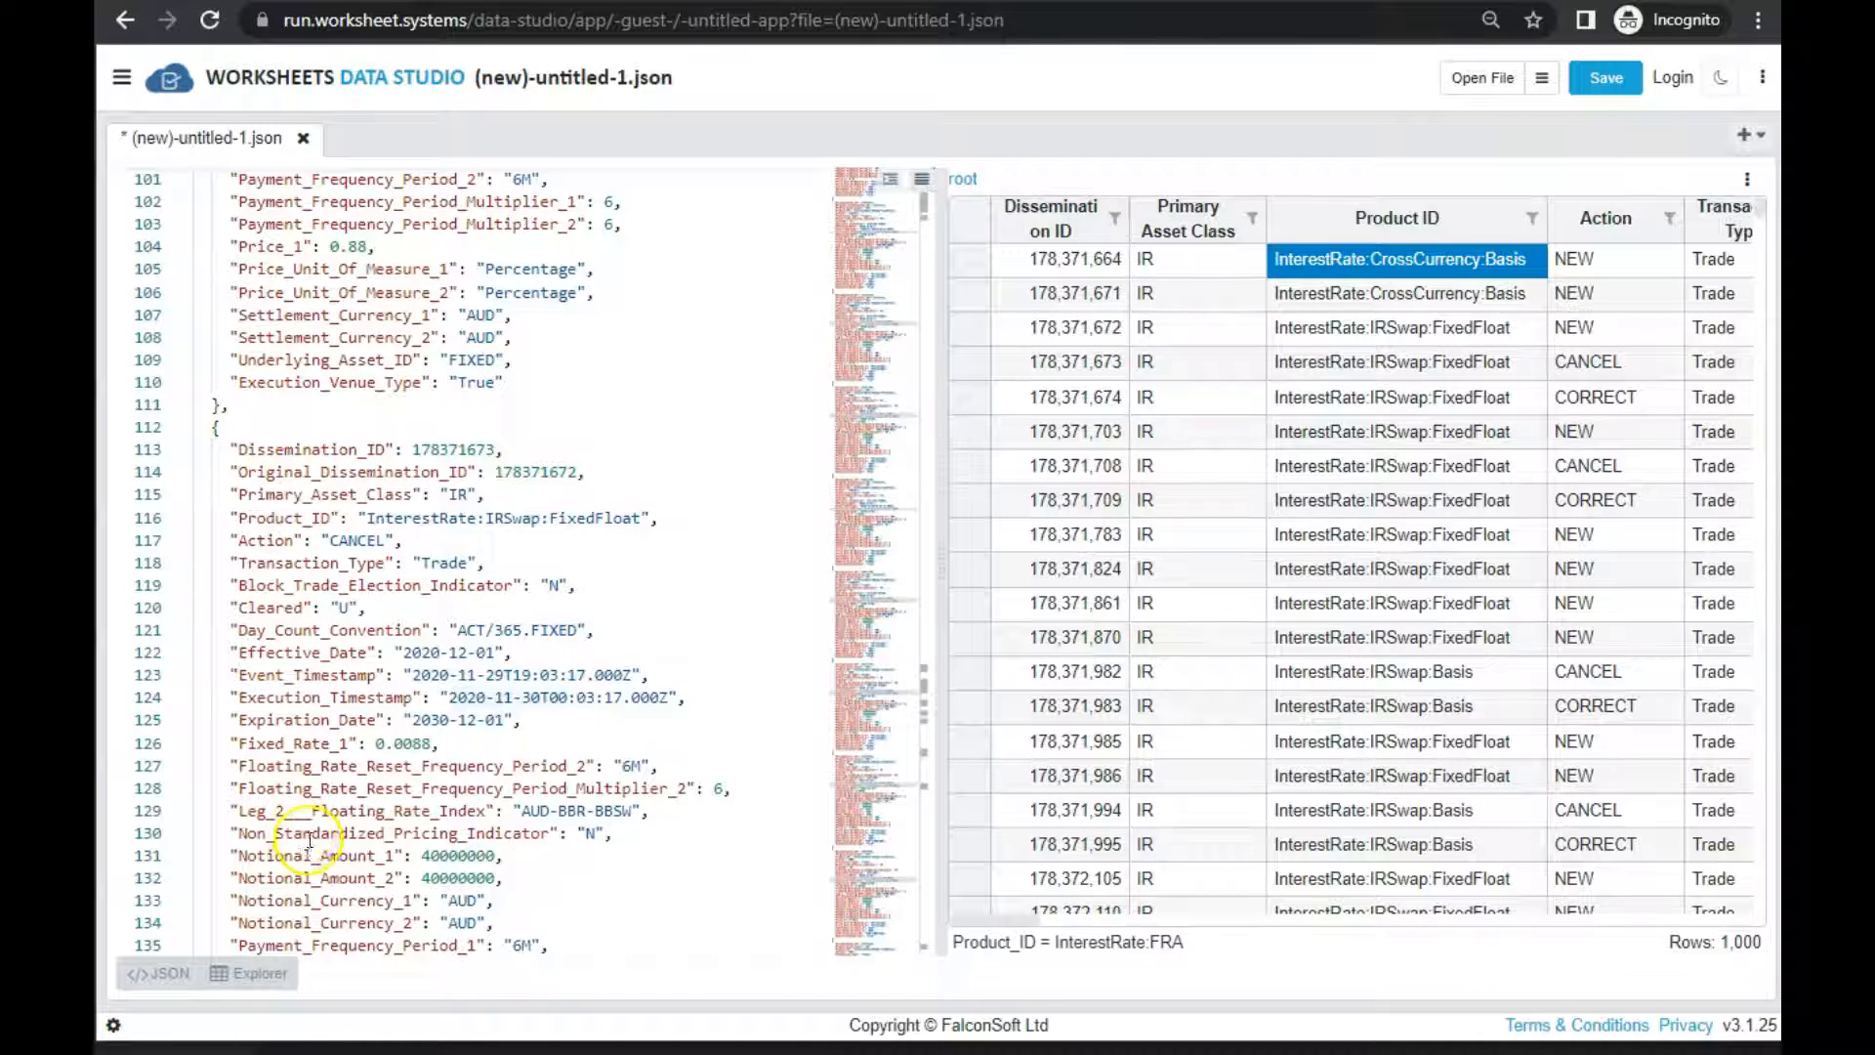
pyautogui.scroll(-15, 332, 815)
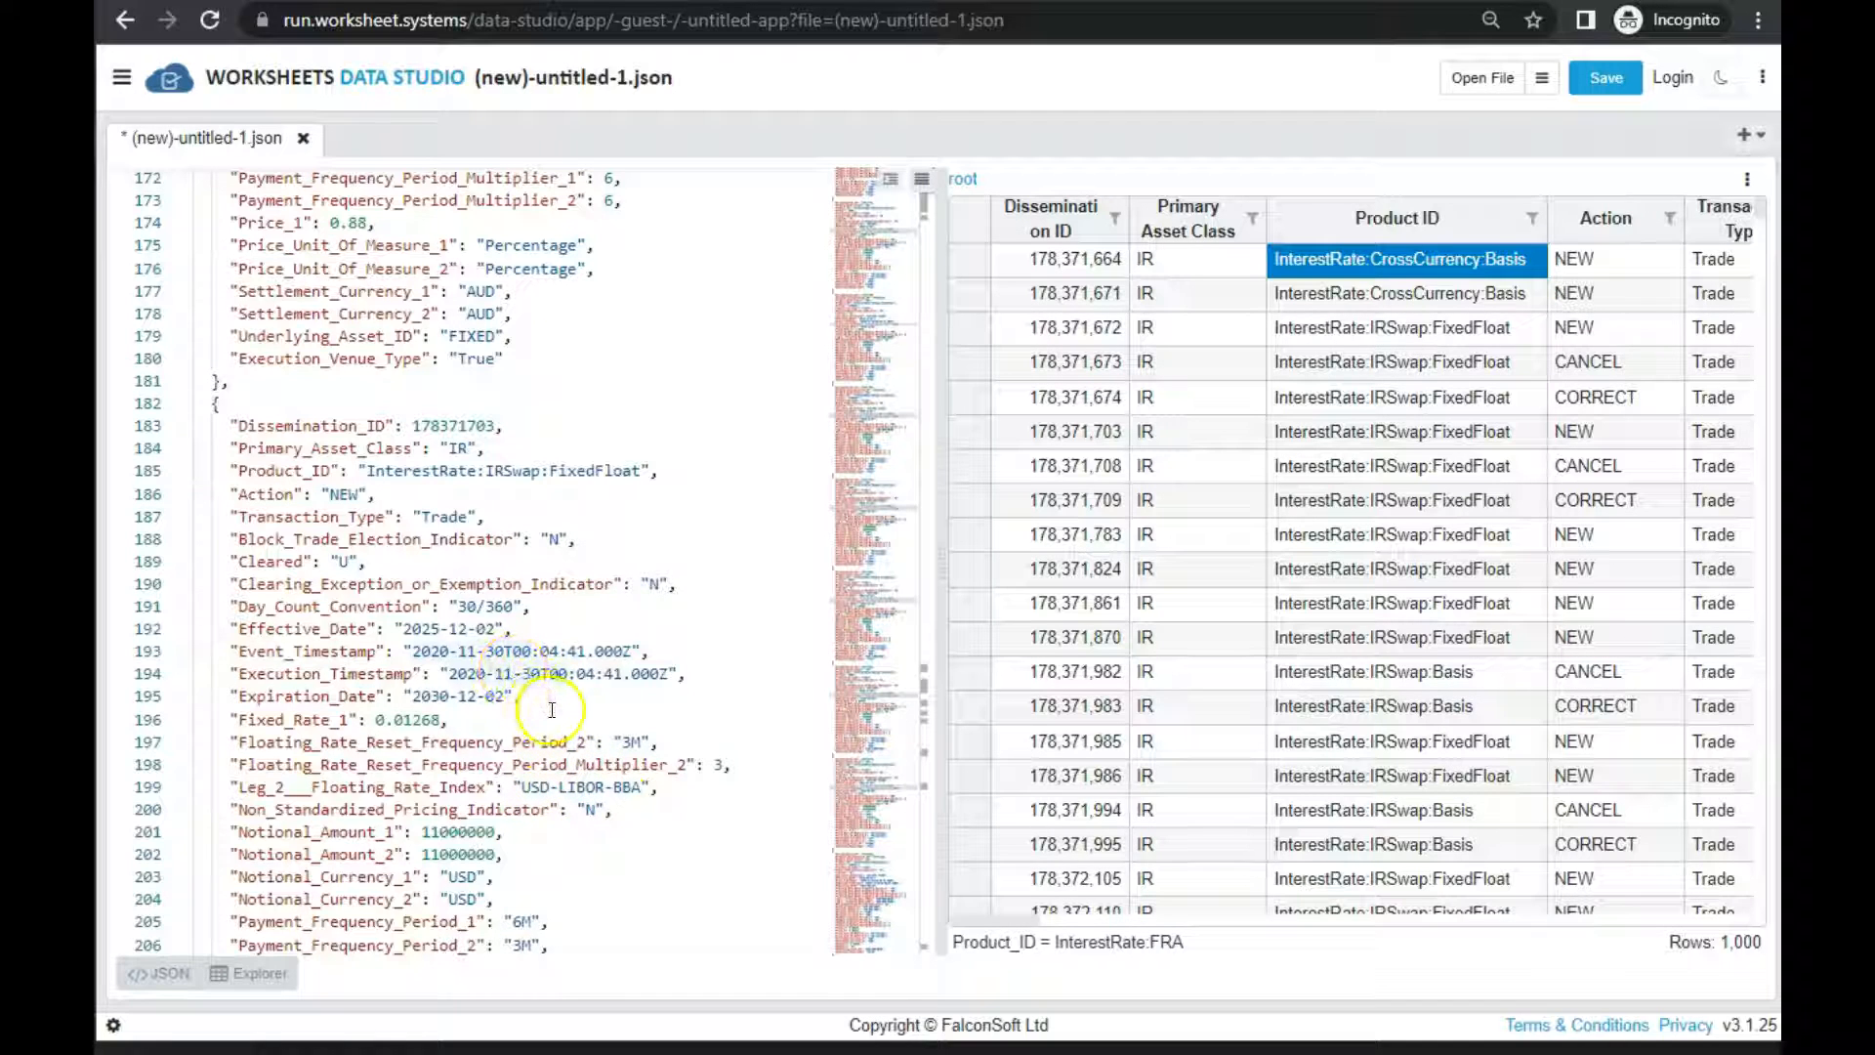
# Partially open test1.sdr_DTCC_Rates_500k.jsv, taking 100 rows and skipping the first 100
pyautogui.click(1542, 86)
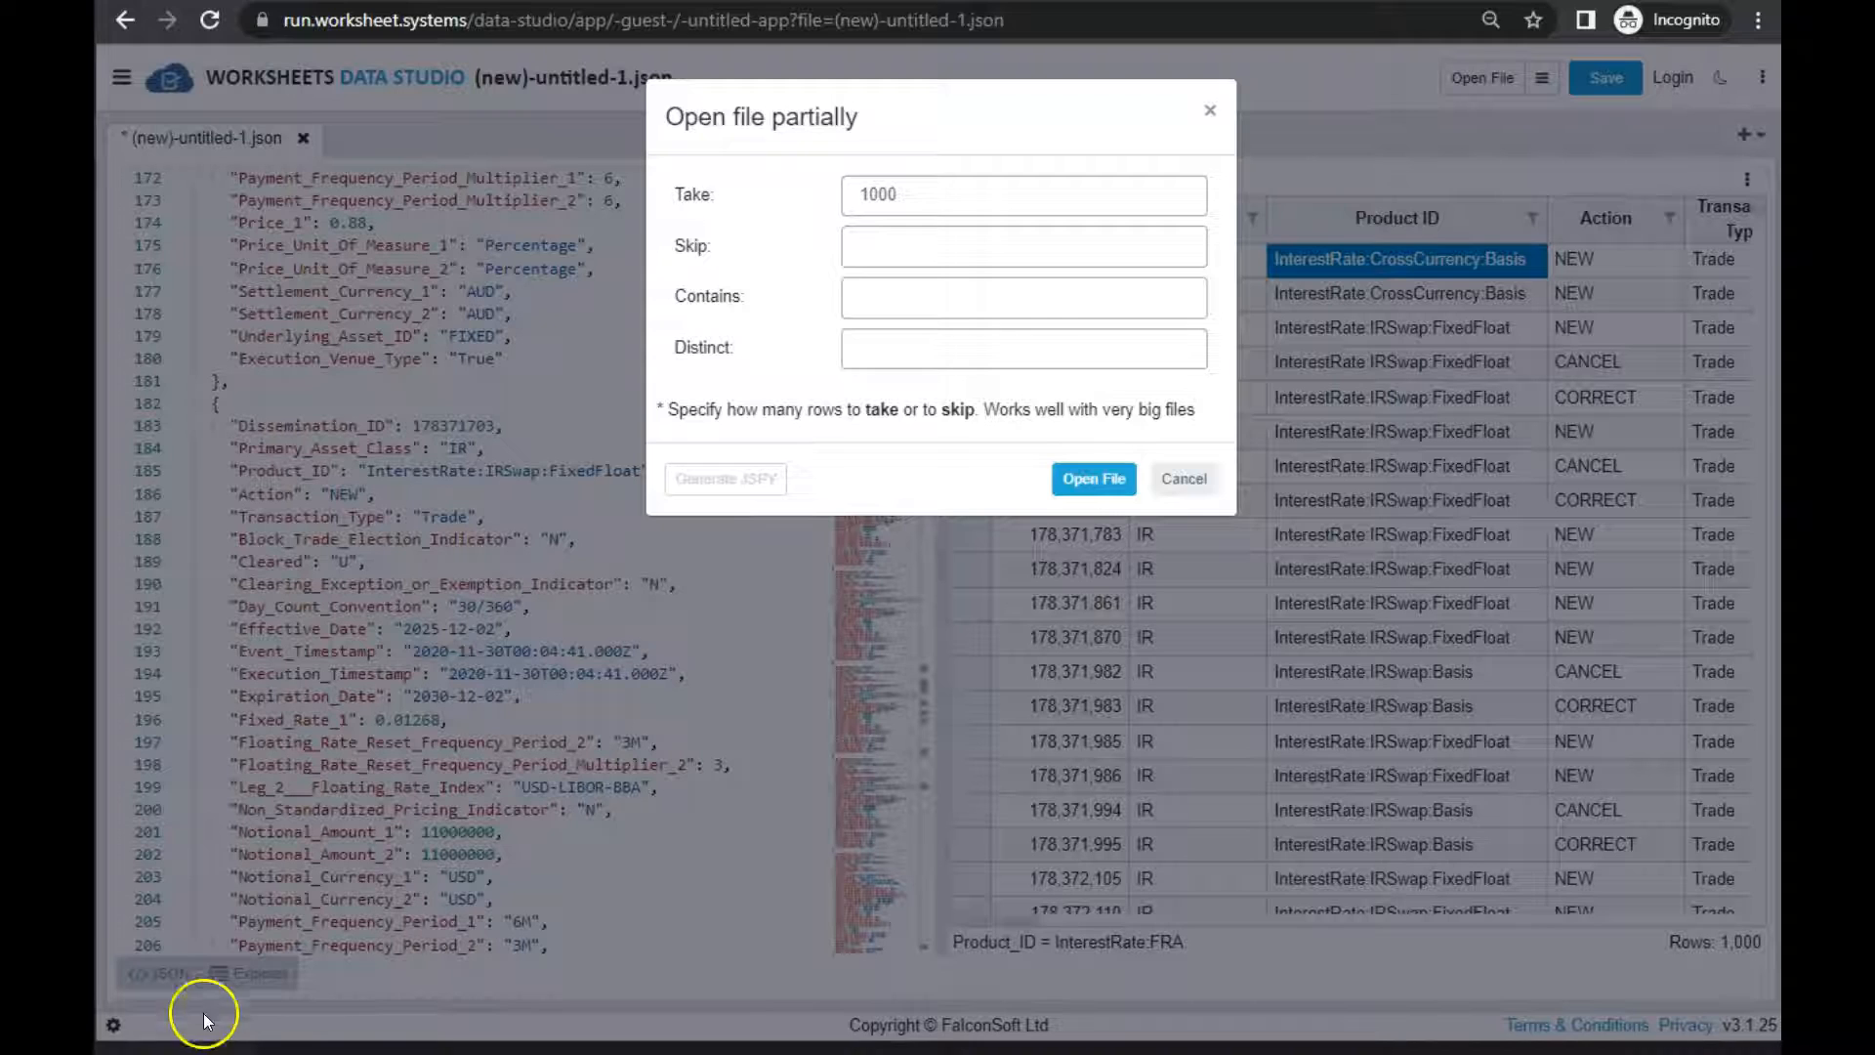
pyautogui.click(961, 203)
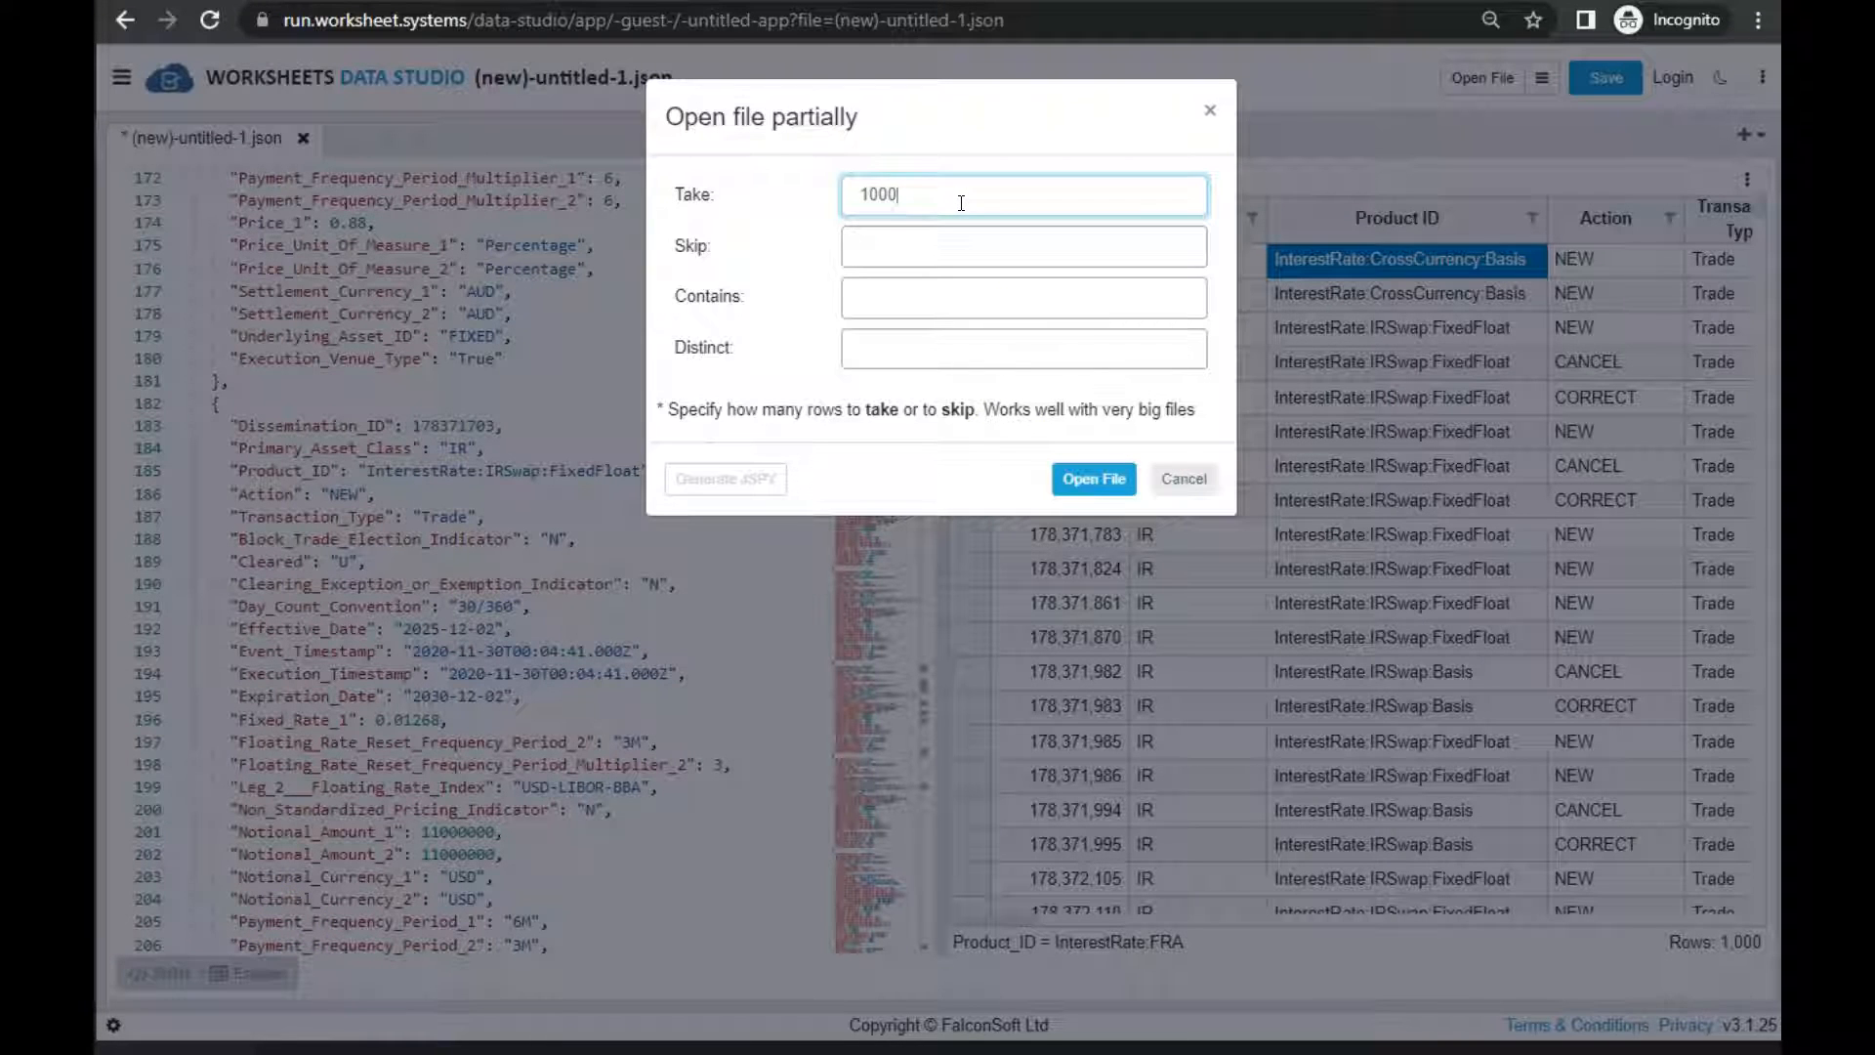
pyautogui.click(927, 242)
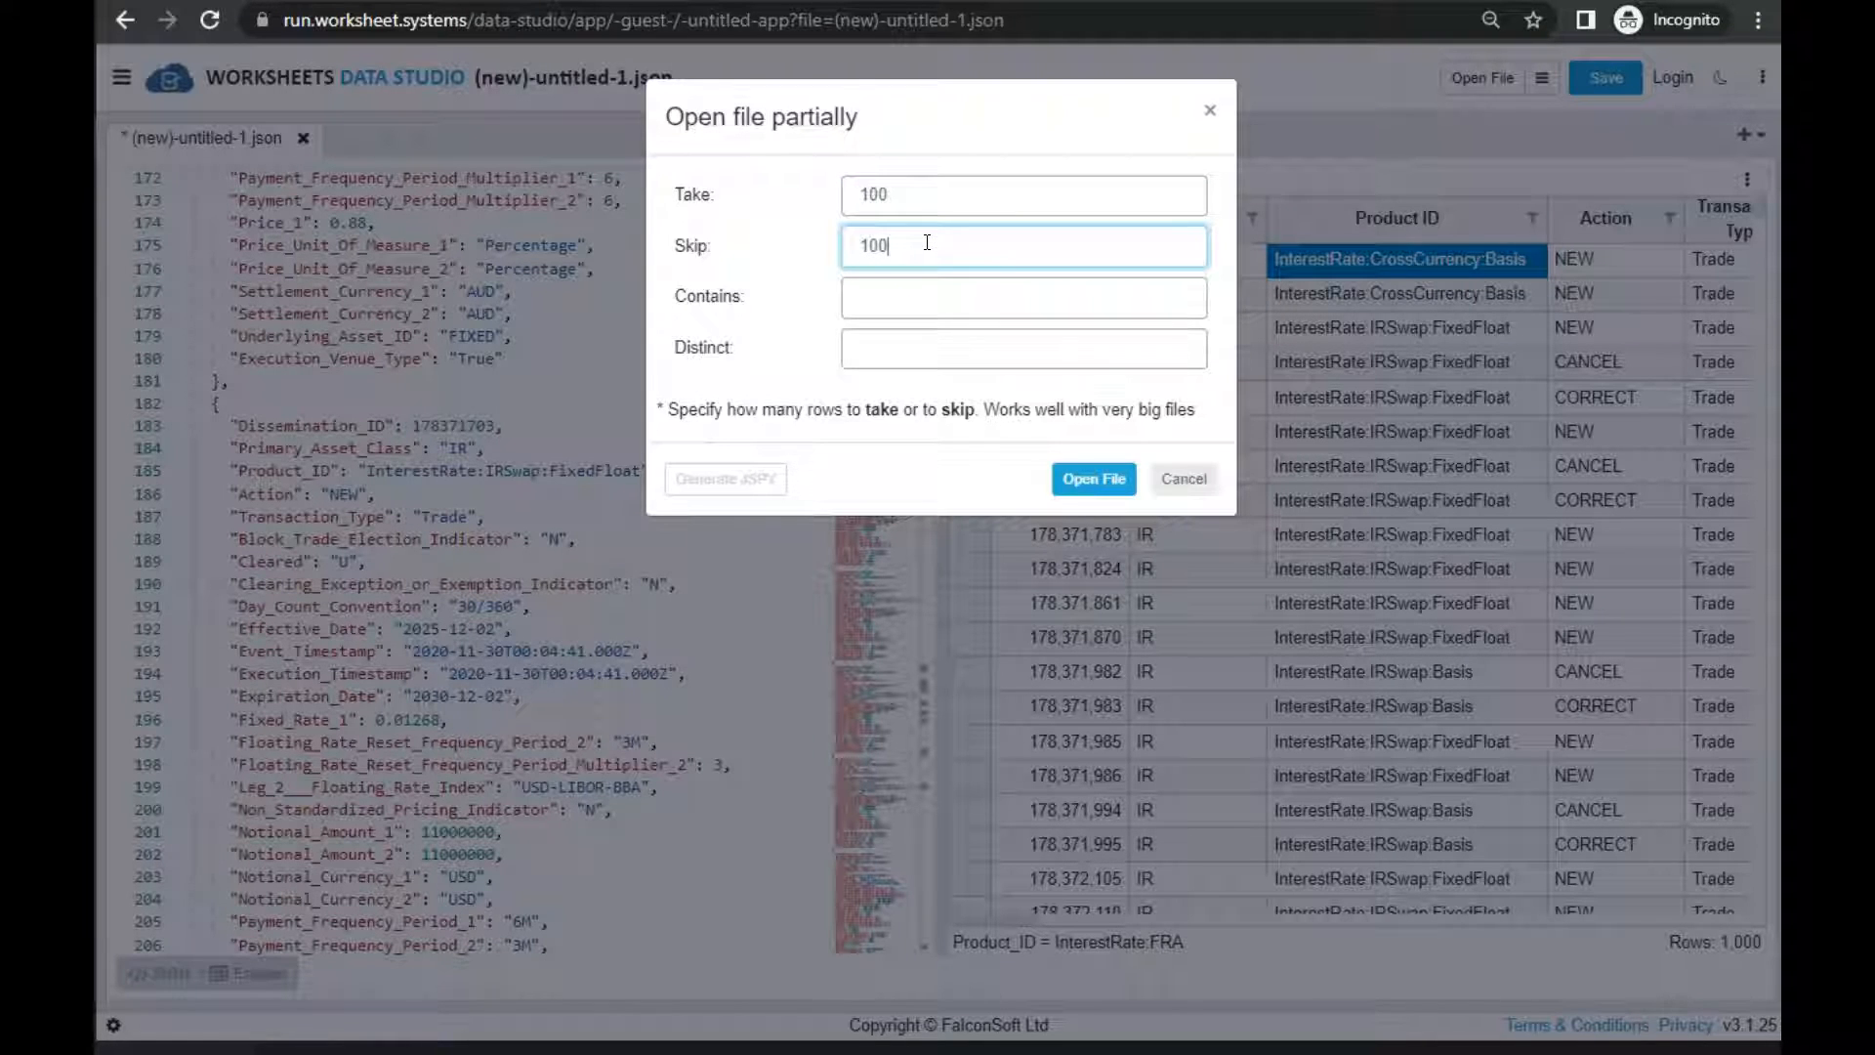
pyautogui.click(1096, 479)
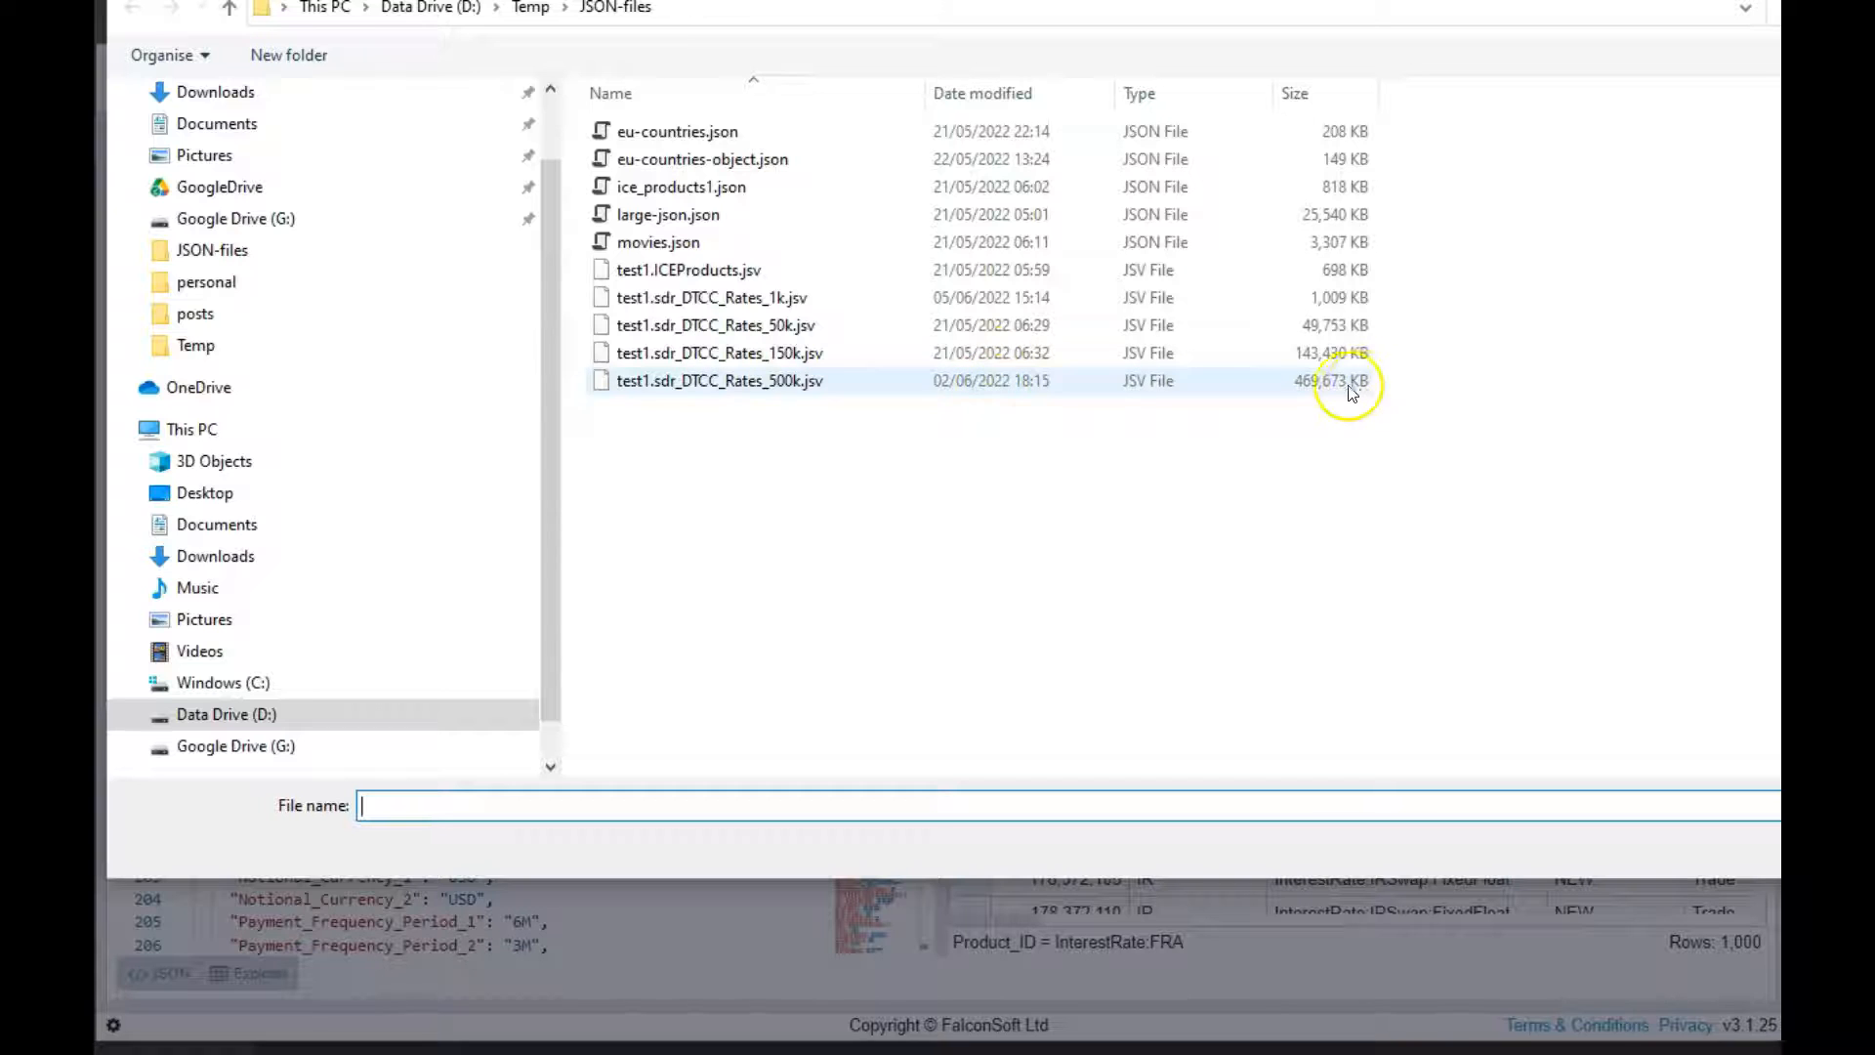
pyautogui.click(799, 383)
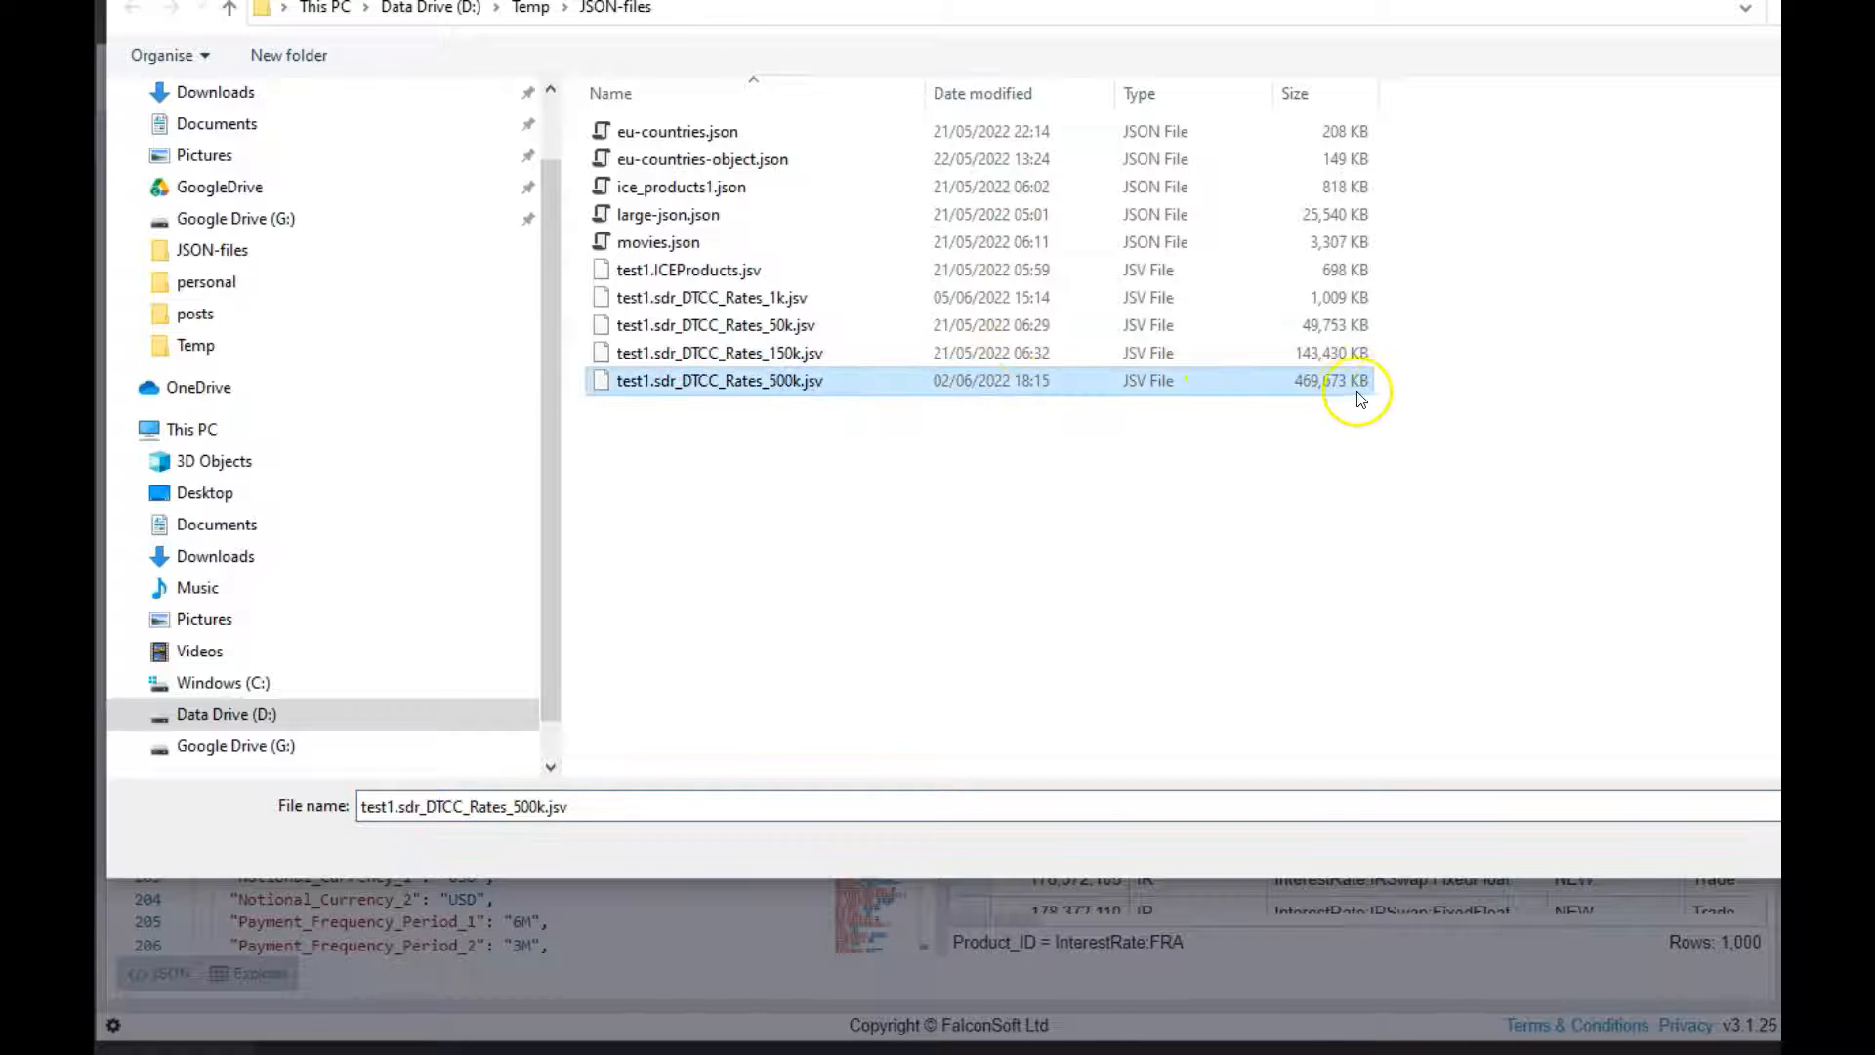
pyautogui.doubleClick(754, 387)
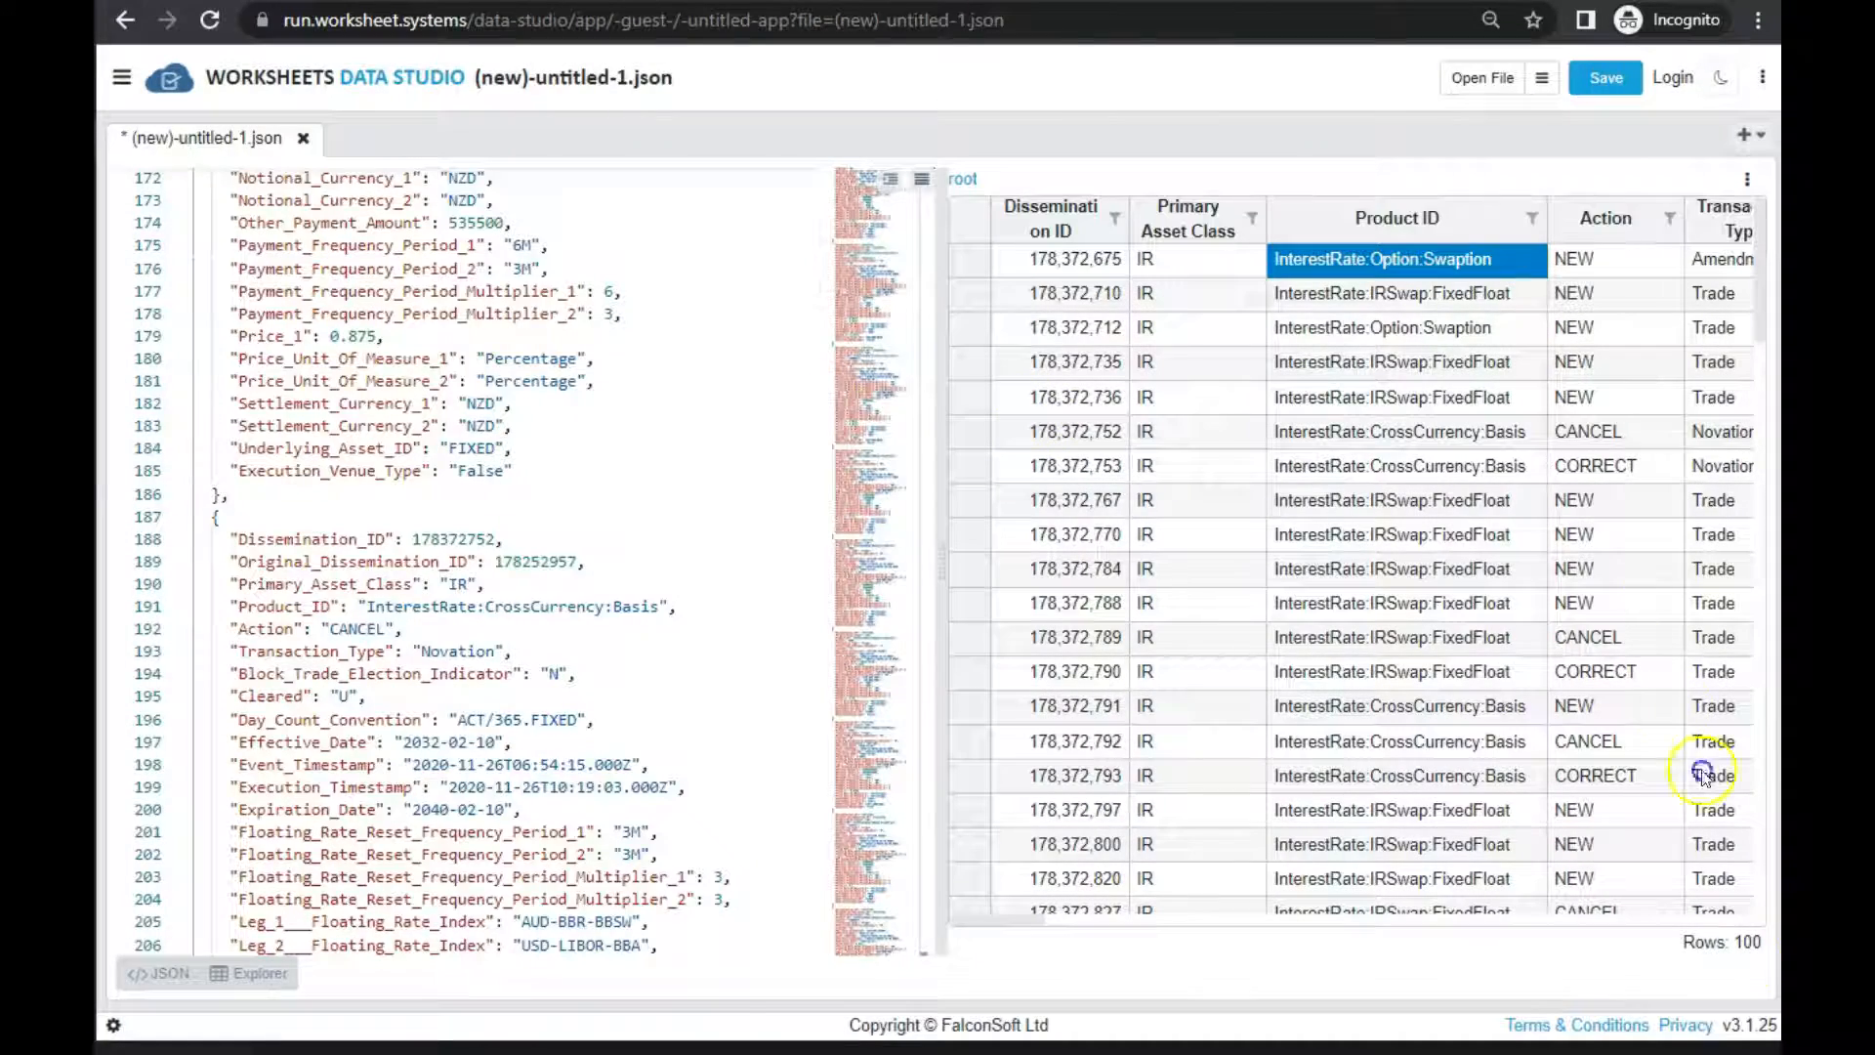
# Examine the partially loaded records in both the grid and the JSON text
pyautogui.moveTo(1177, 293); pyautogui.dragTo(469, 552)
pyautogui.scroll(-11, 469, 552)
pyautogui.scroll(18, 493, 553)
pyautogui.scroll(20, 492, 552)
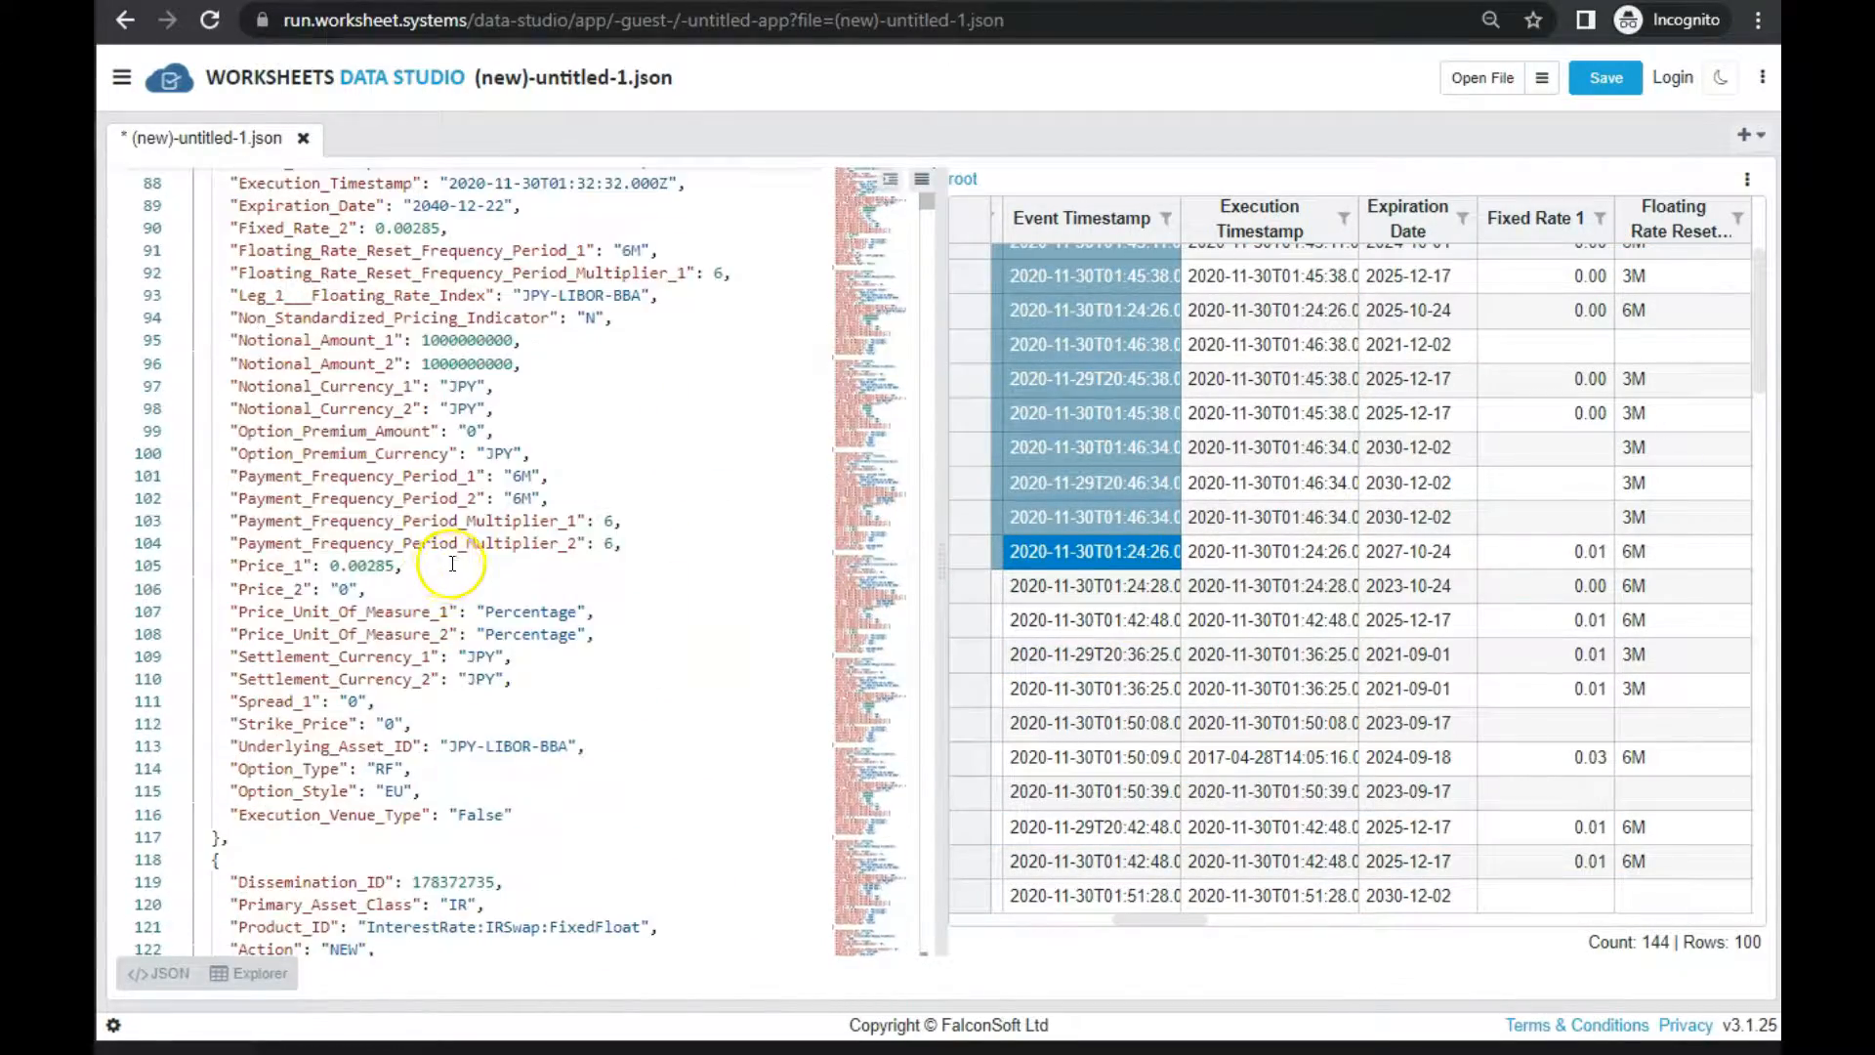
pyautogui.scroll(20, 435, 565)
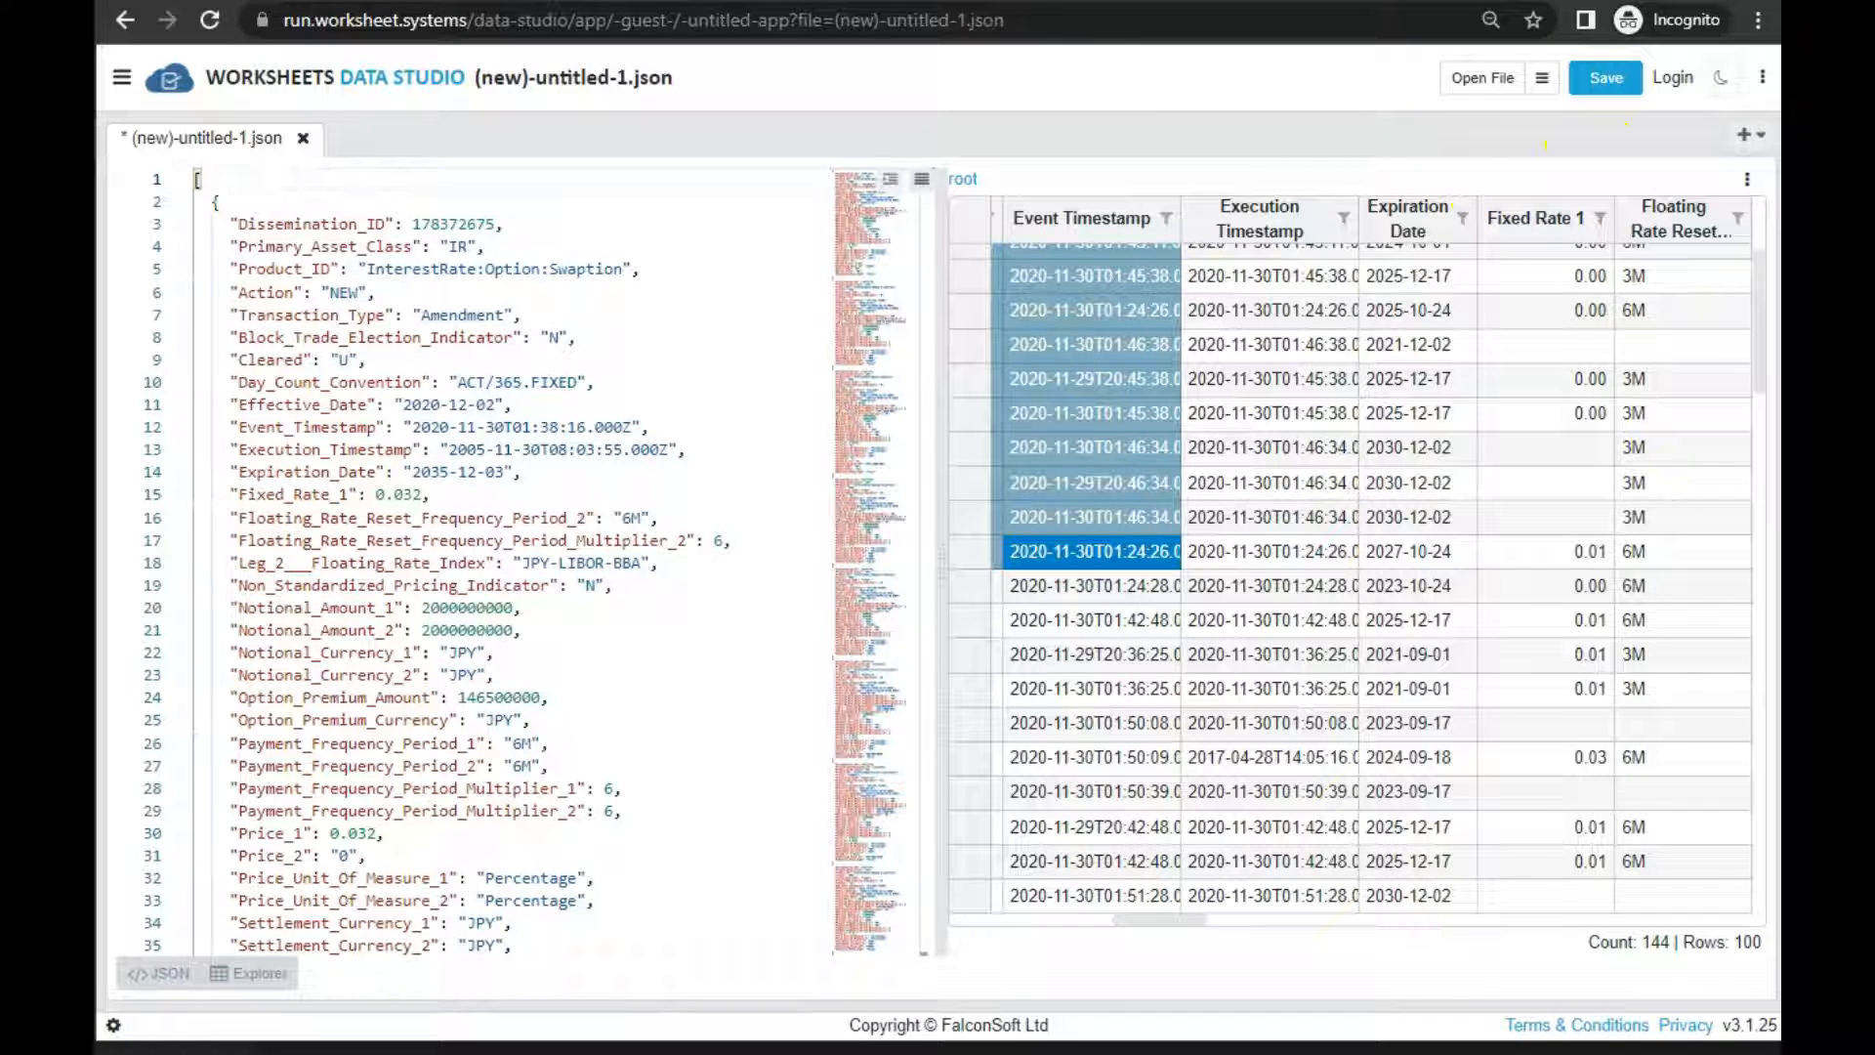
pyautogui.click(344, 630)
pyautogui.scroll(-5, 332, 630)
pyautogui.scroll(3, 328, 633)
pyautogui.scroll(3, 332, 625)
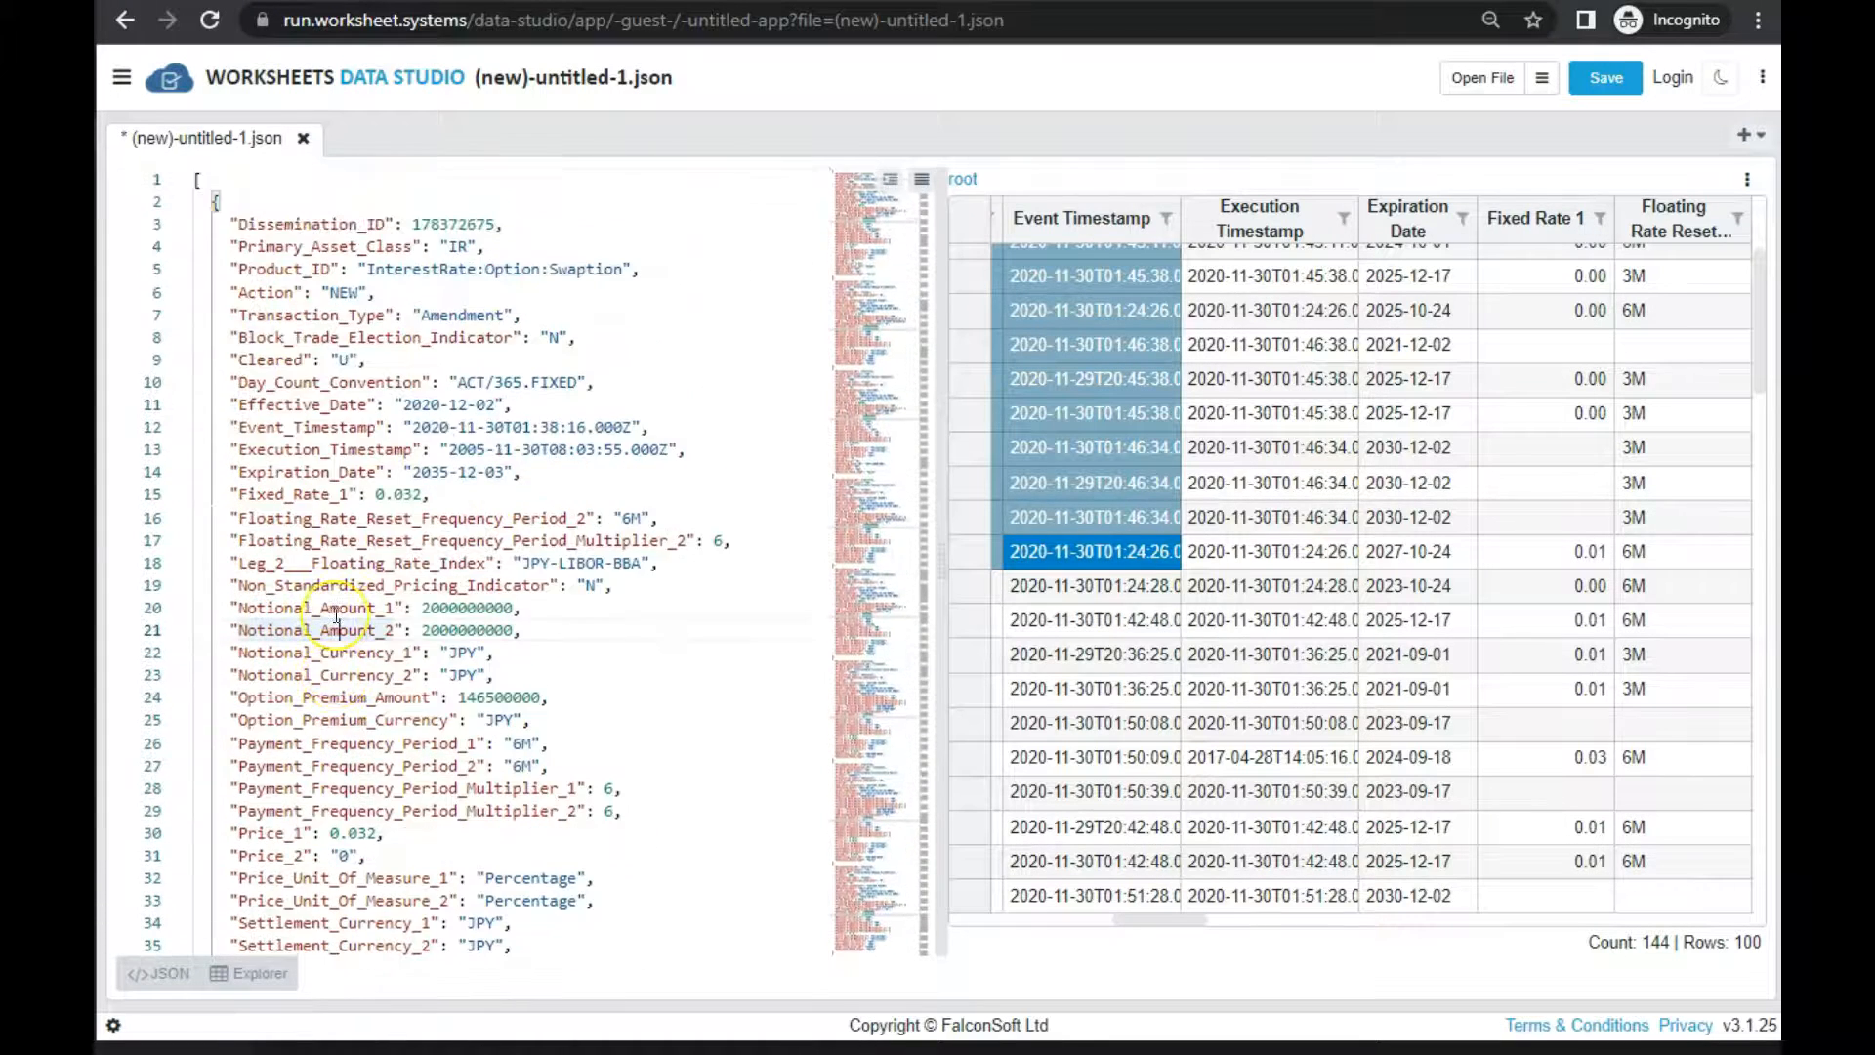
# Copy the Product_ID key name from the first record in the JSON text
pyautogui.click(270, 266)
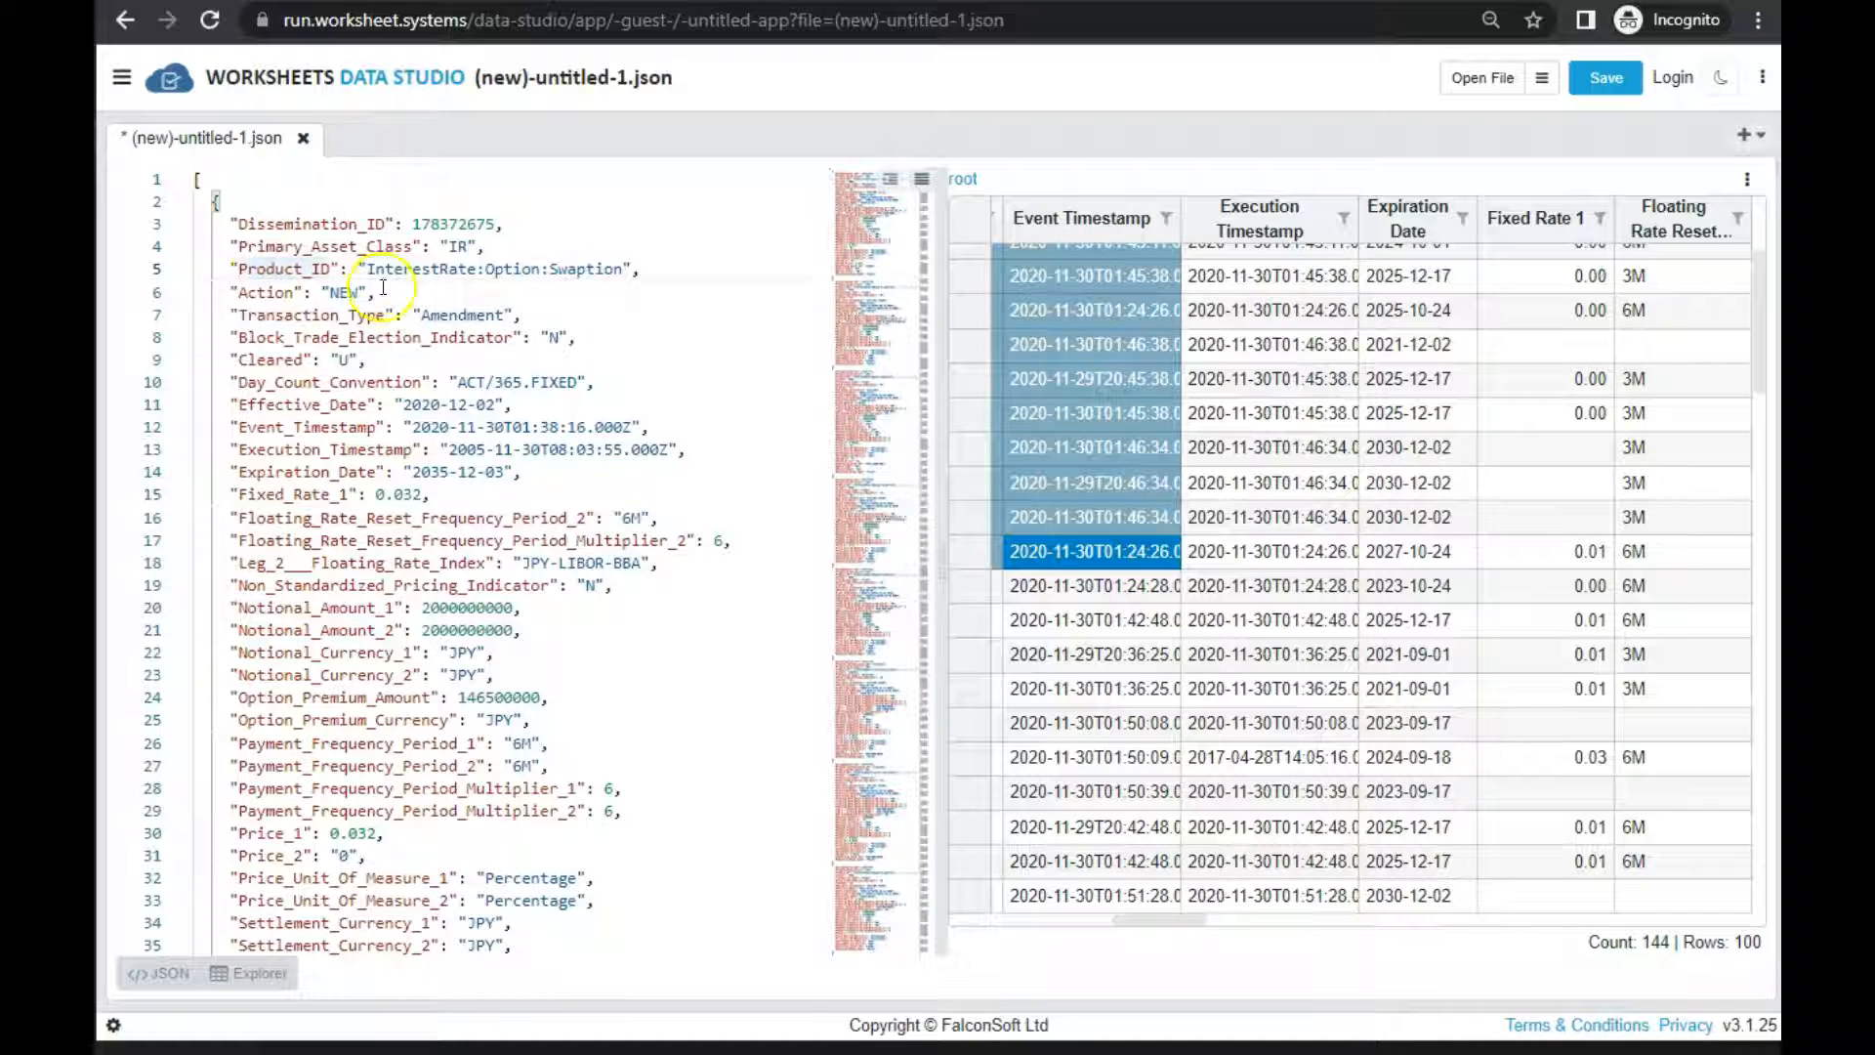
pyautogui.click(291, 265)
pyautogui.doubleClick(291, 265)
pyautogui.hotkey('ctrl', 'c')
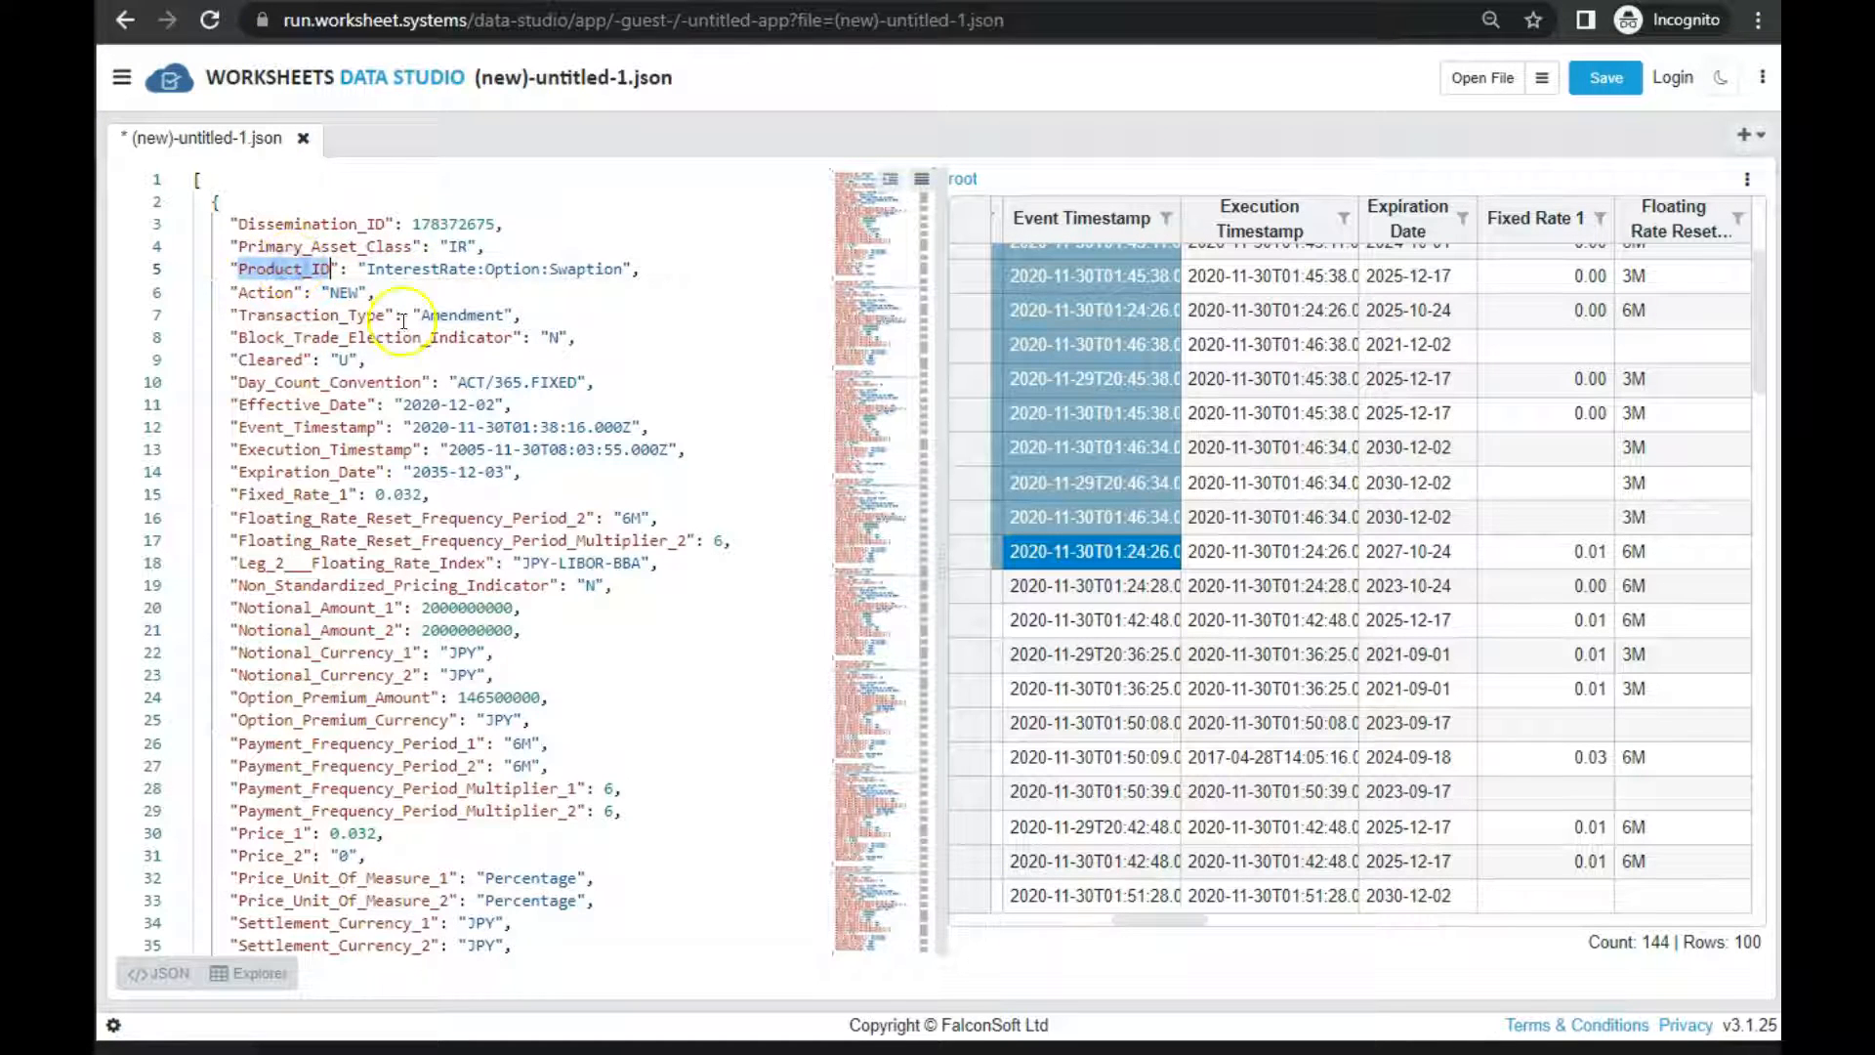
# Partially open test1.sdr_DTCC_Rates_150k.jsv with no row limit, listing the distinct Product_ID values
pyautogui.click(1541, 78)
pyautogui.doubleClick(958, 191)
pyautogui.press('BackSpace')
pyautogui.click(871, 349)
pyautogui.hotkey('ctrl', 'v')
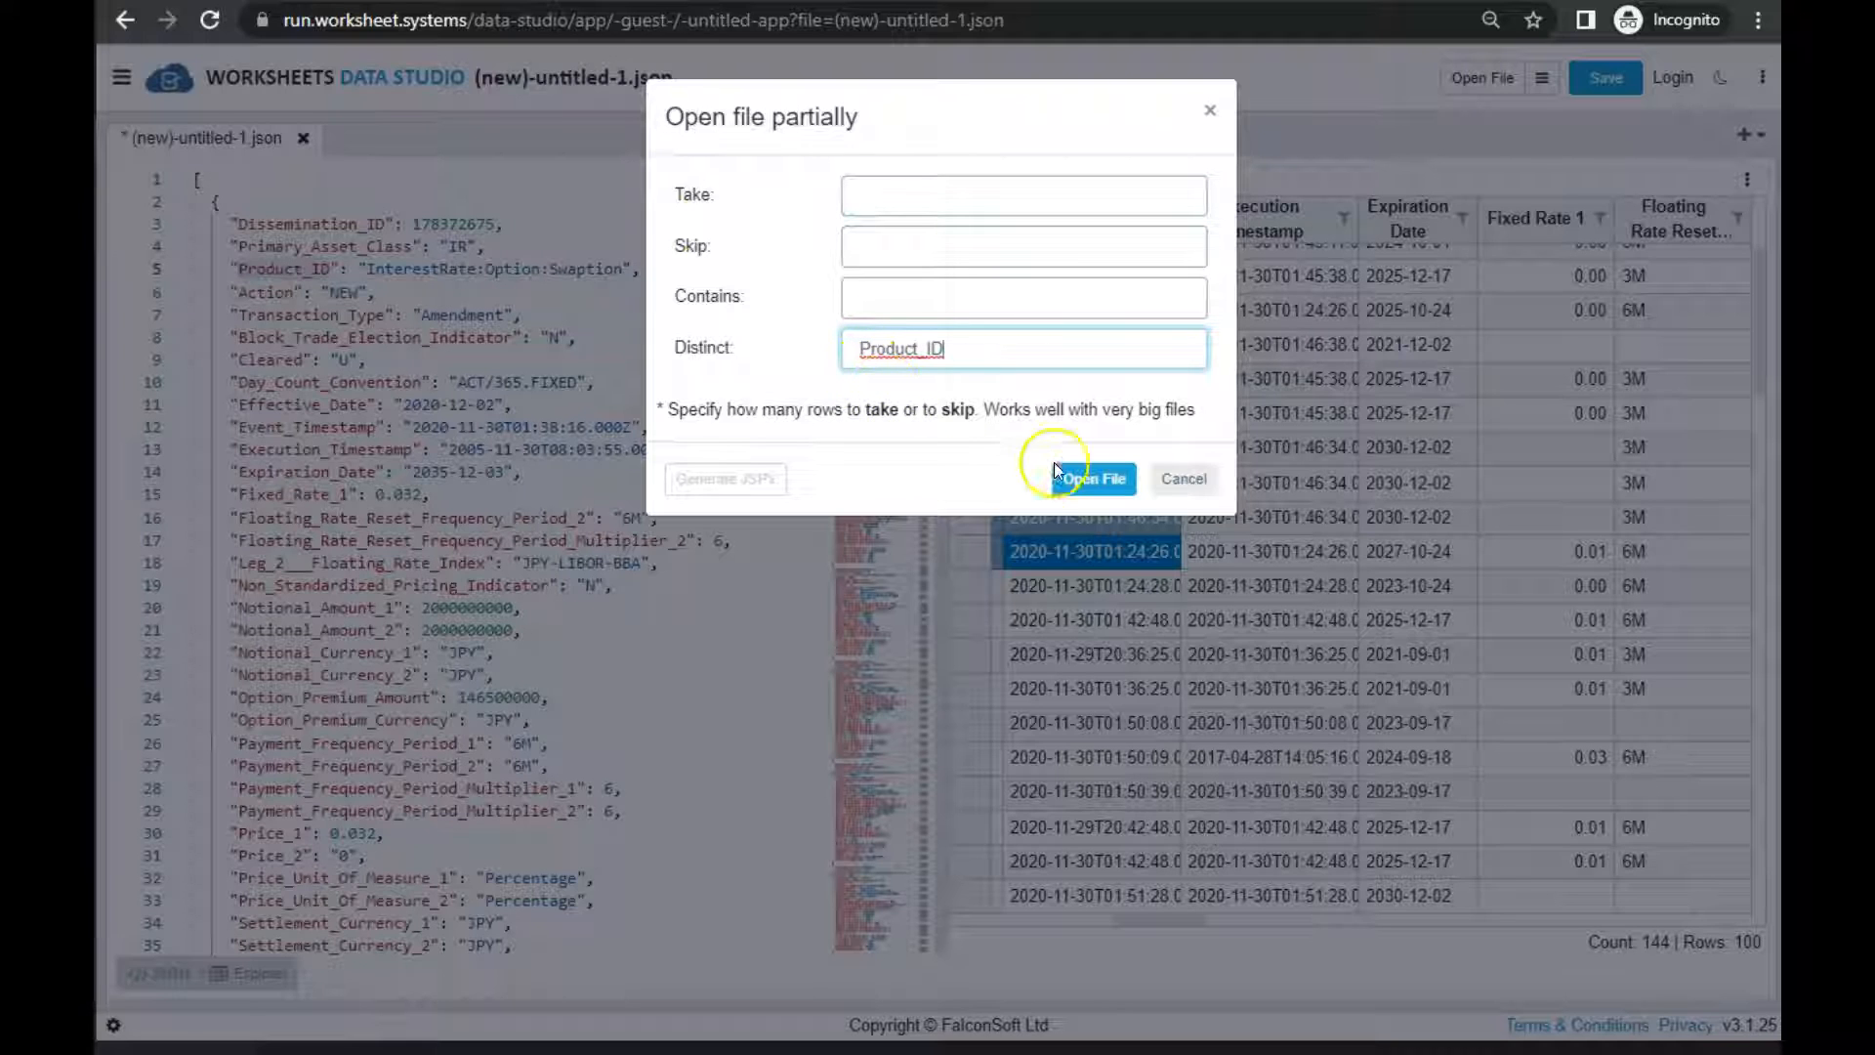
pyautogui.click(1091, 482)
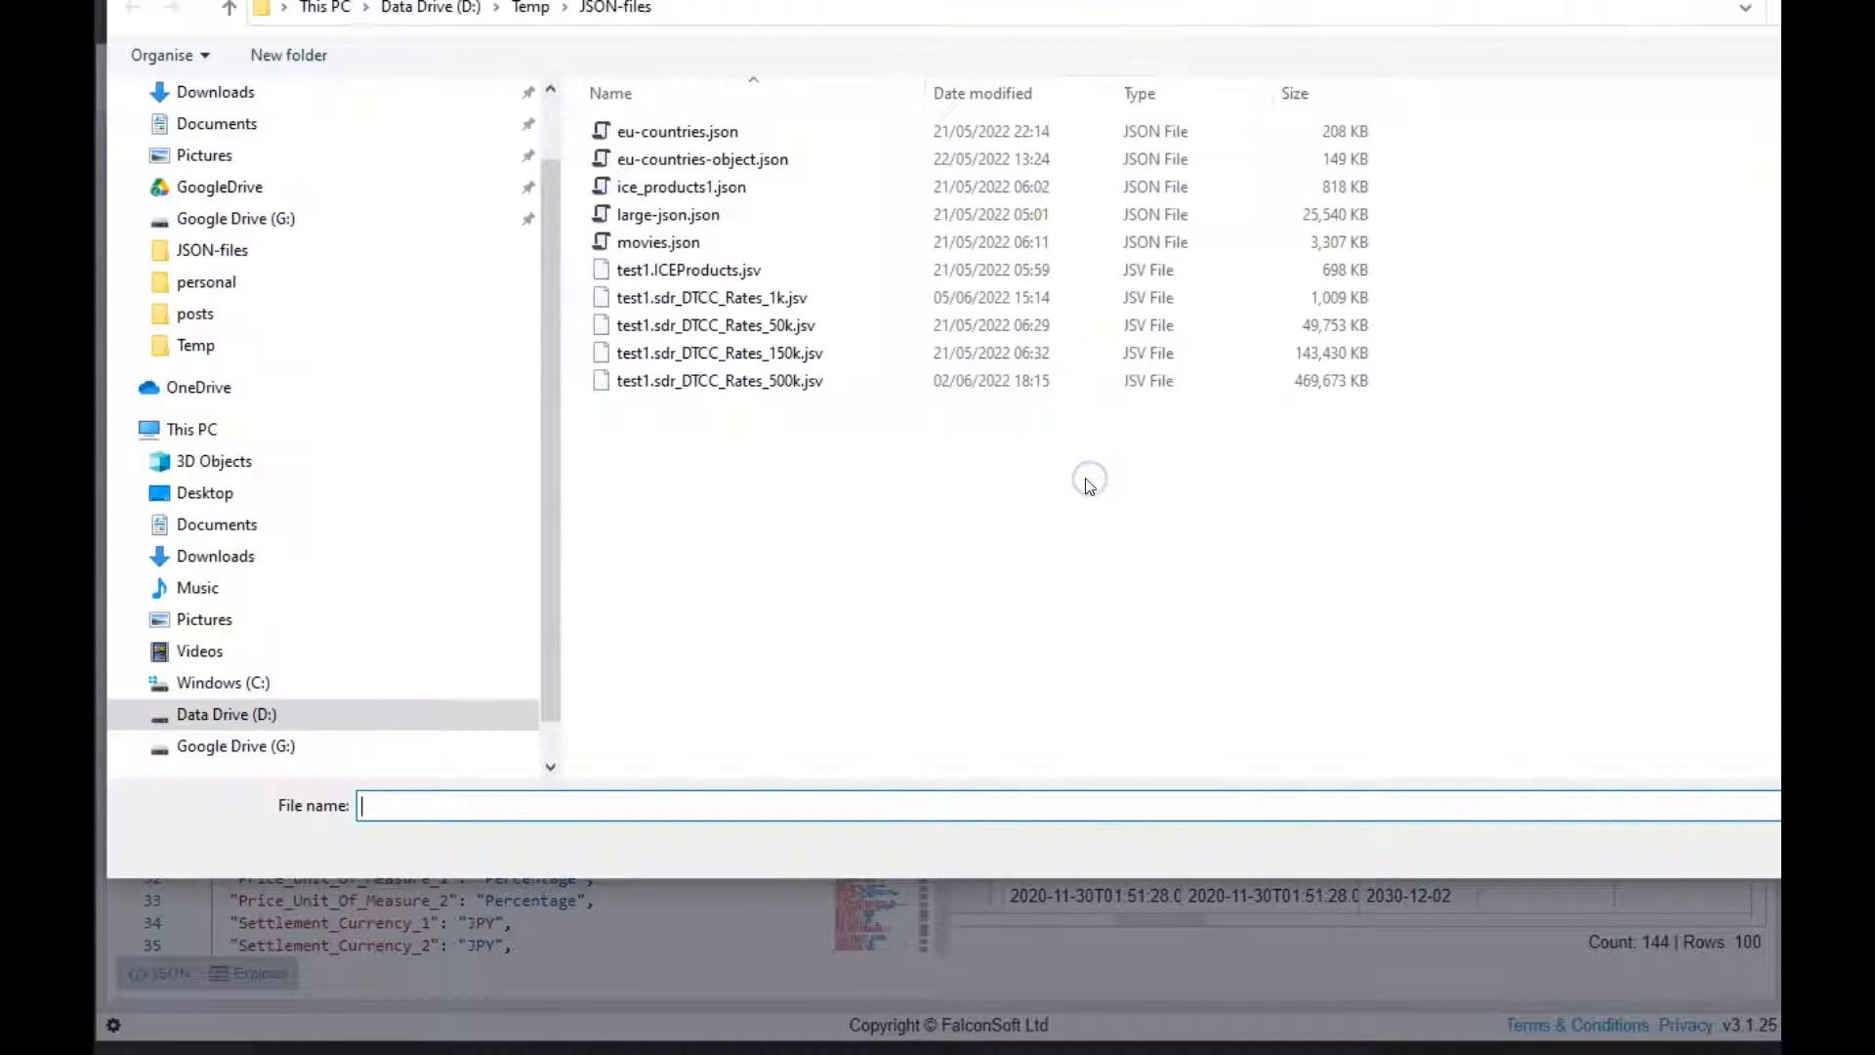
pyautogui.doubleClick(766, 363)
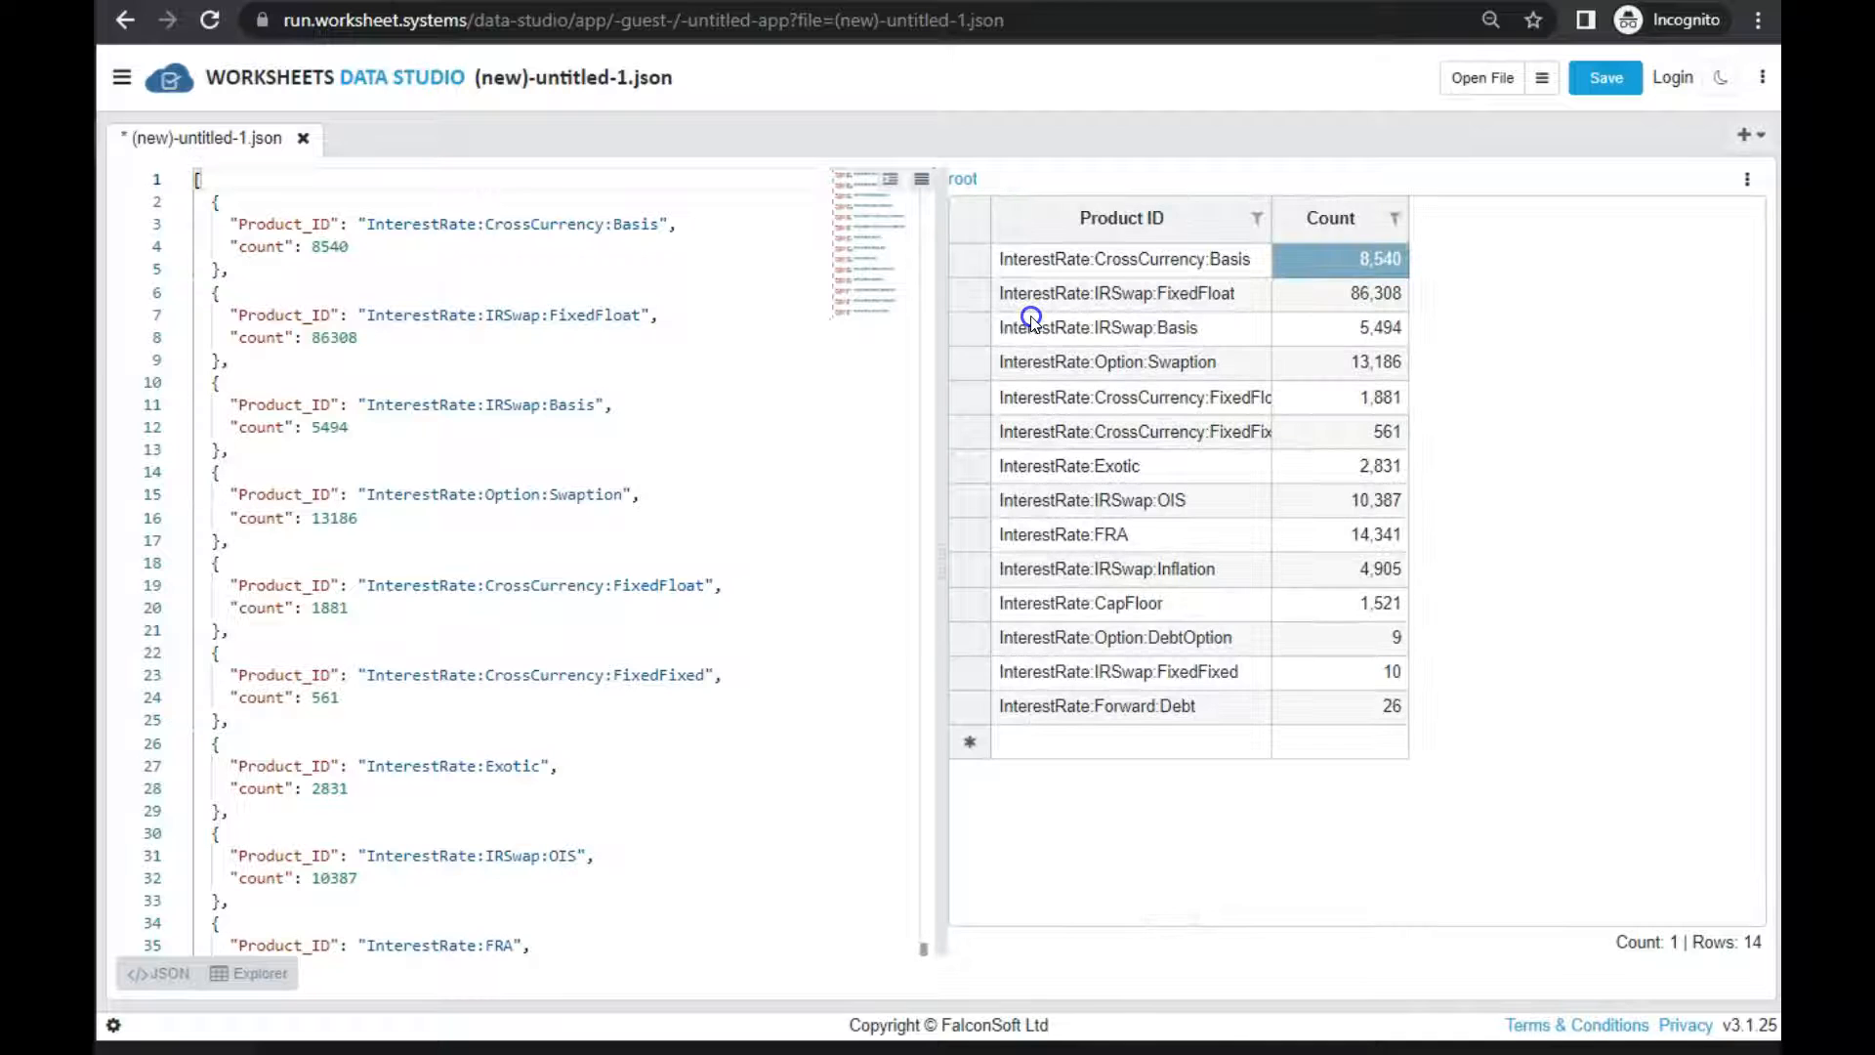
# Examine the distinct Product ID values and the total of their Count column in the grid
pyautogui.click(1483, 612)
pyautogui.moveTo(1167, 639); pyautogui.dragTo(1171, 397)
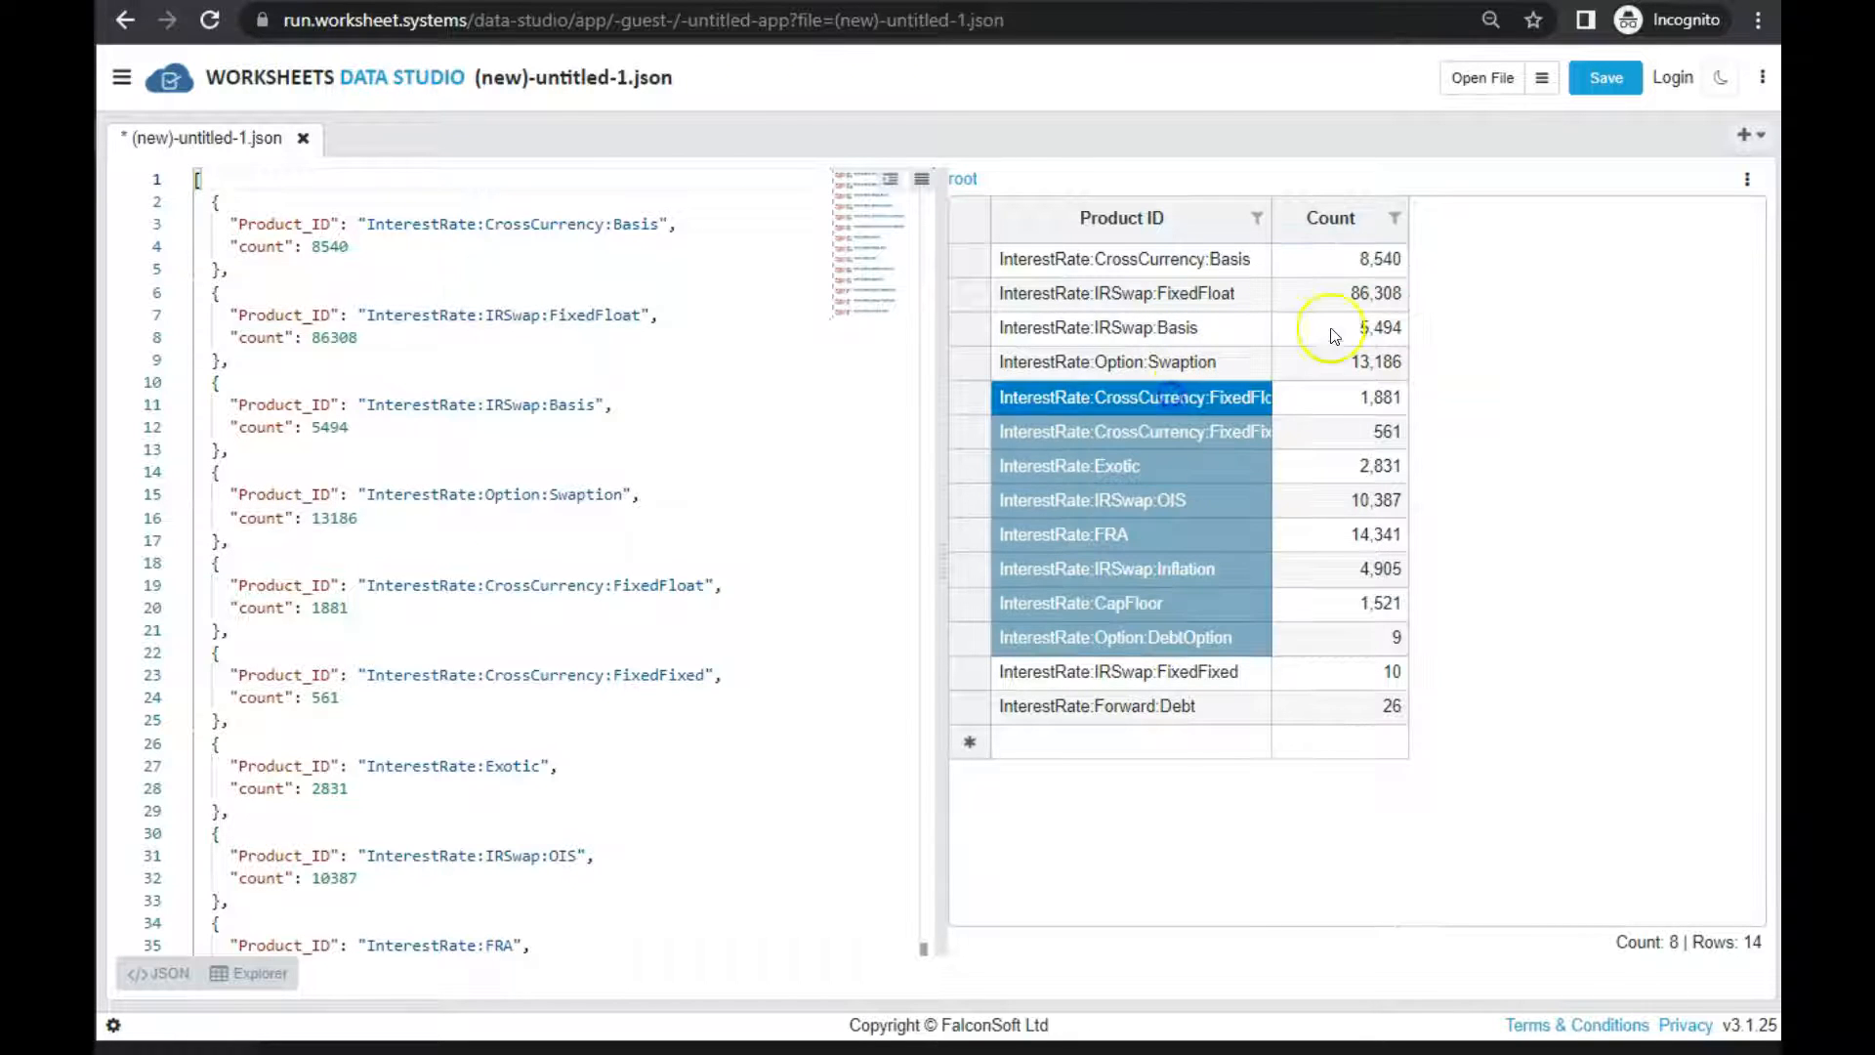
pyautogui.moveTo(1378, 266); pyautogui.dragTo(1344, 714)
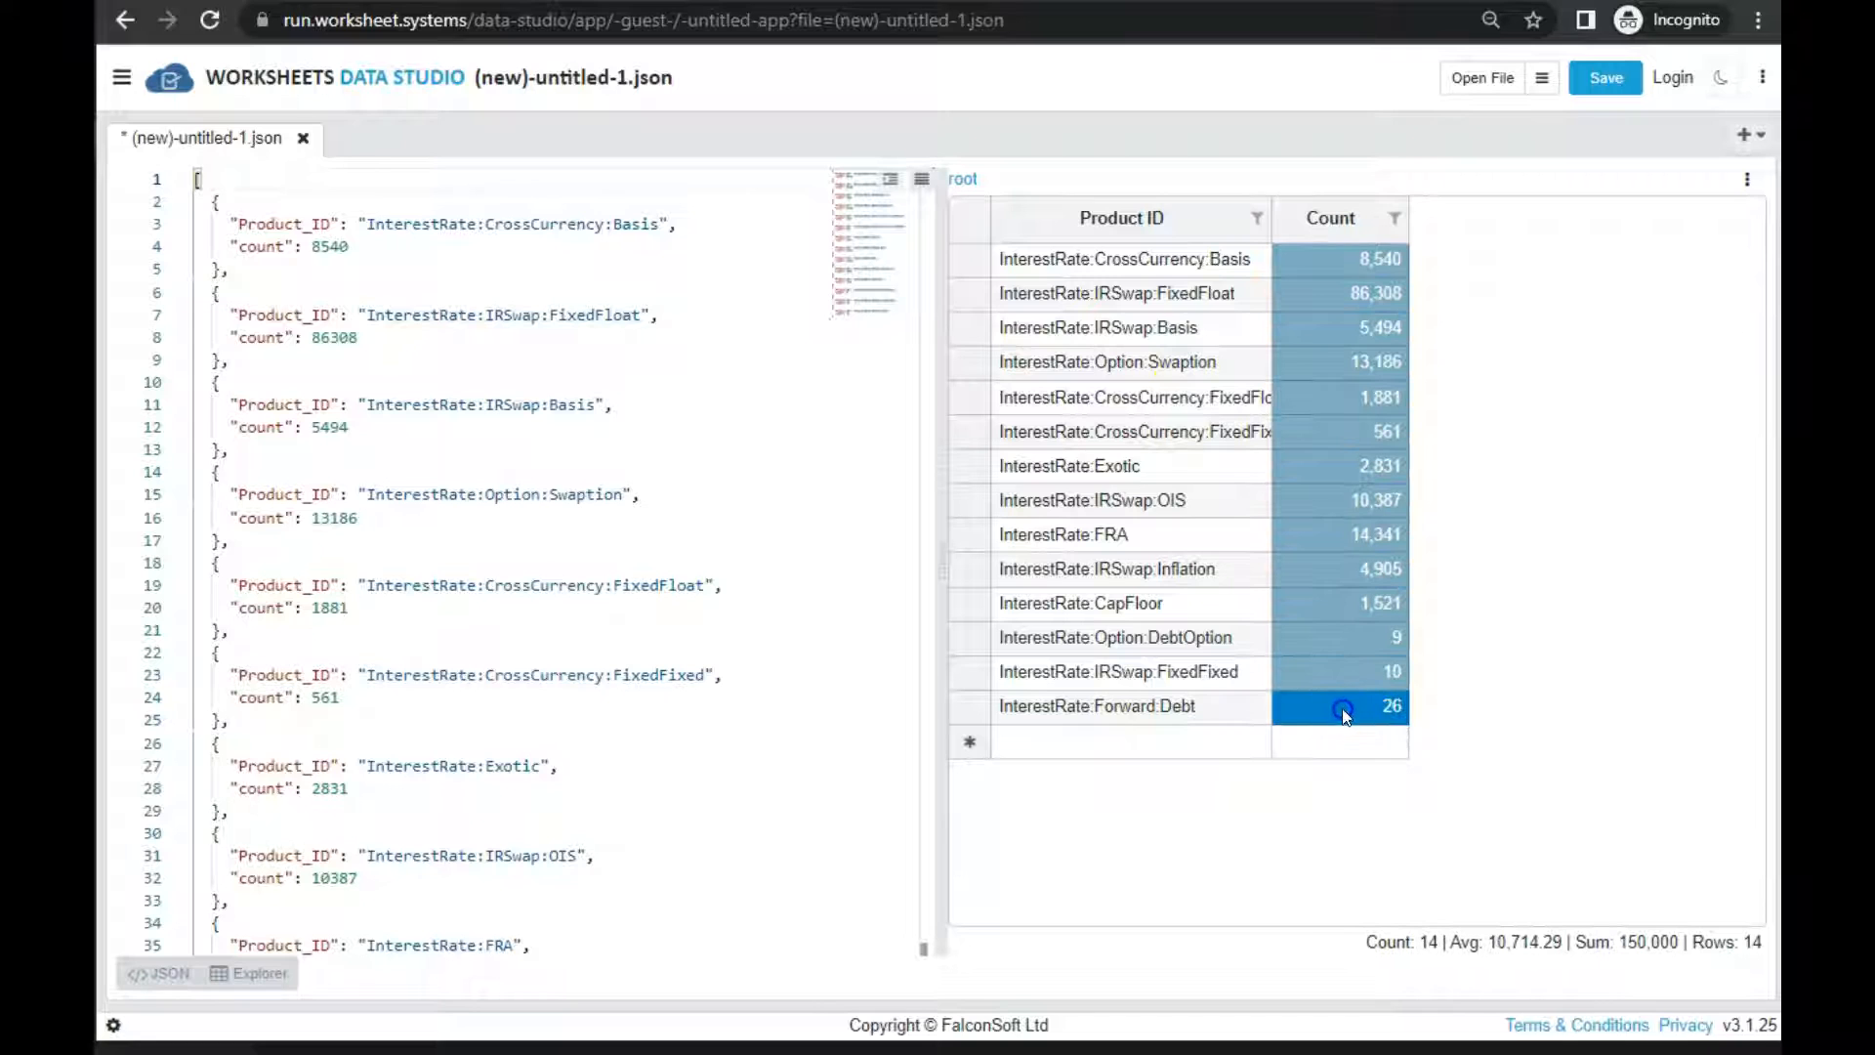
pyautogui.moveTo(1620, 941); pyautogui.dragTo(1647, 939)
pyautogui.click(1186, 498)
pyautogui.click(1199, 568)
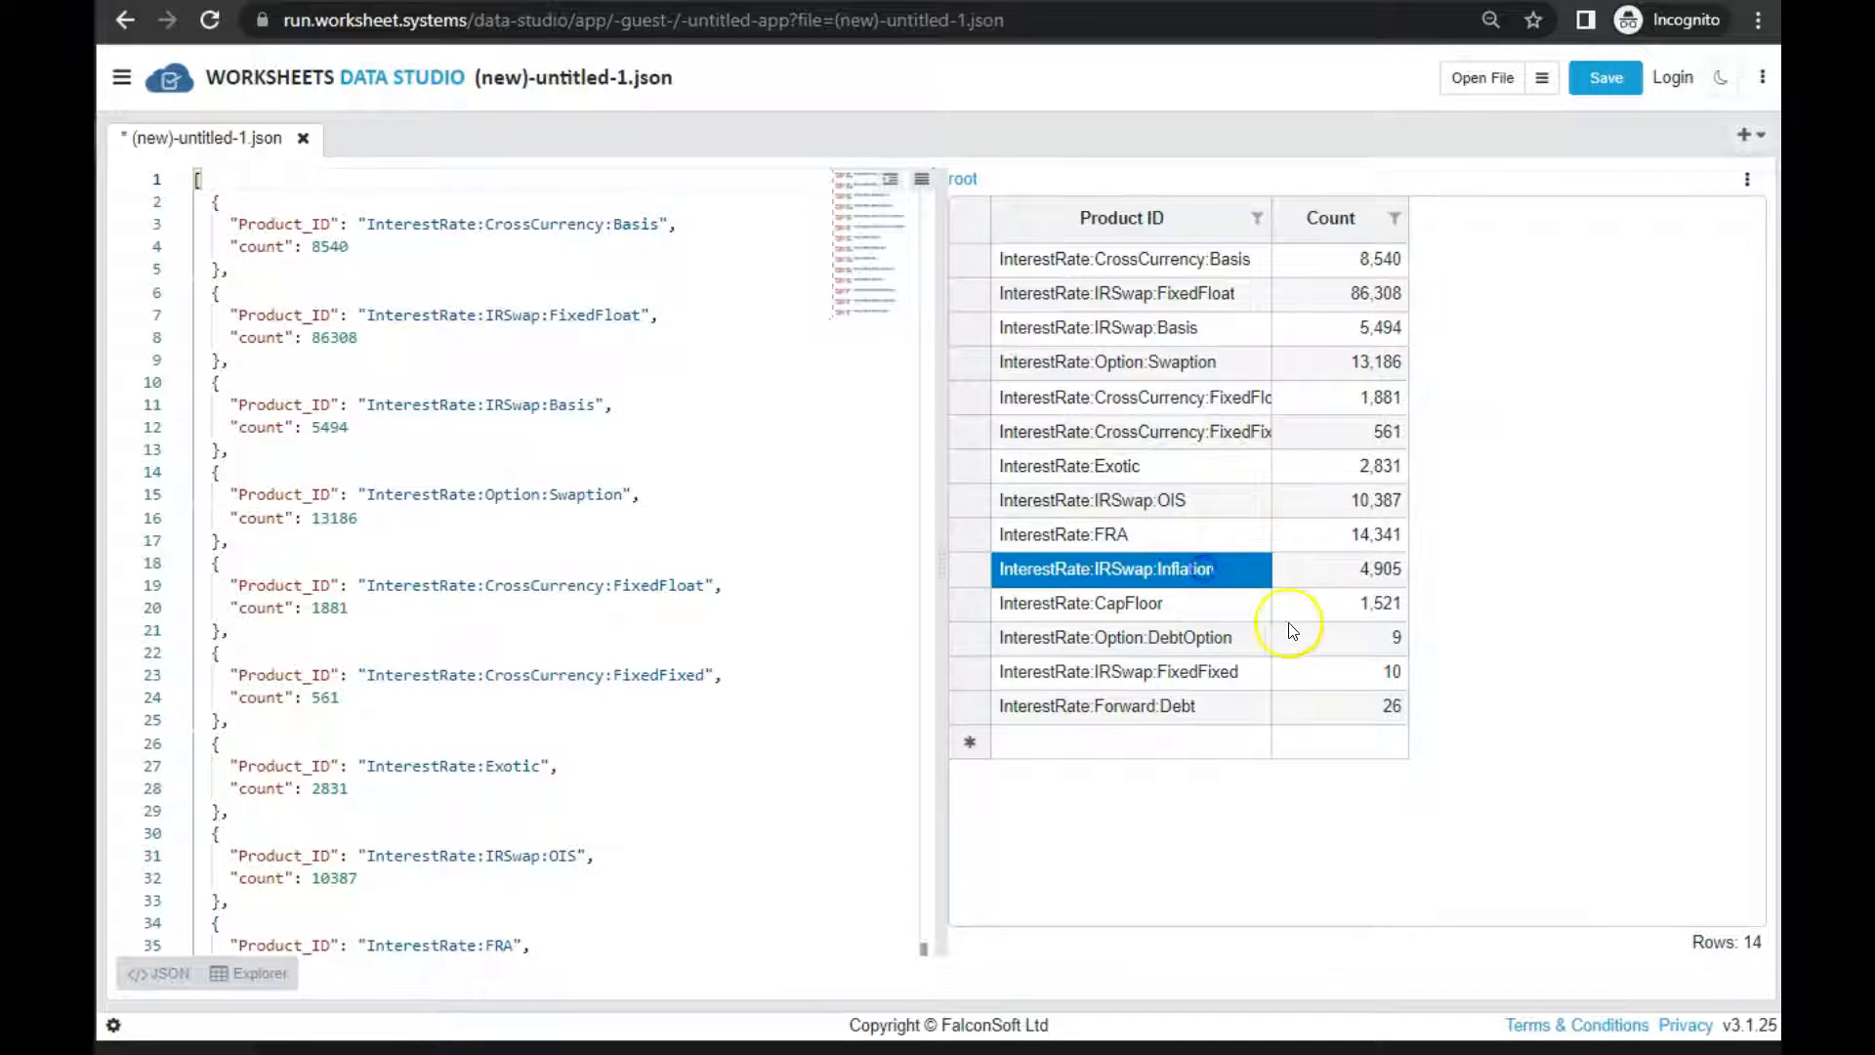
pyautogui.click(1295, 630)
pyautogui.click(1172, 507)
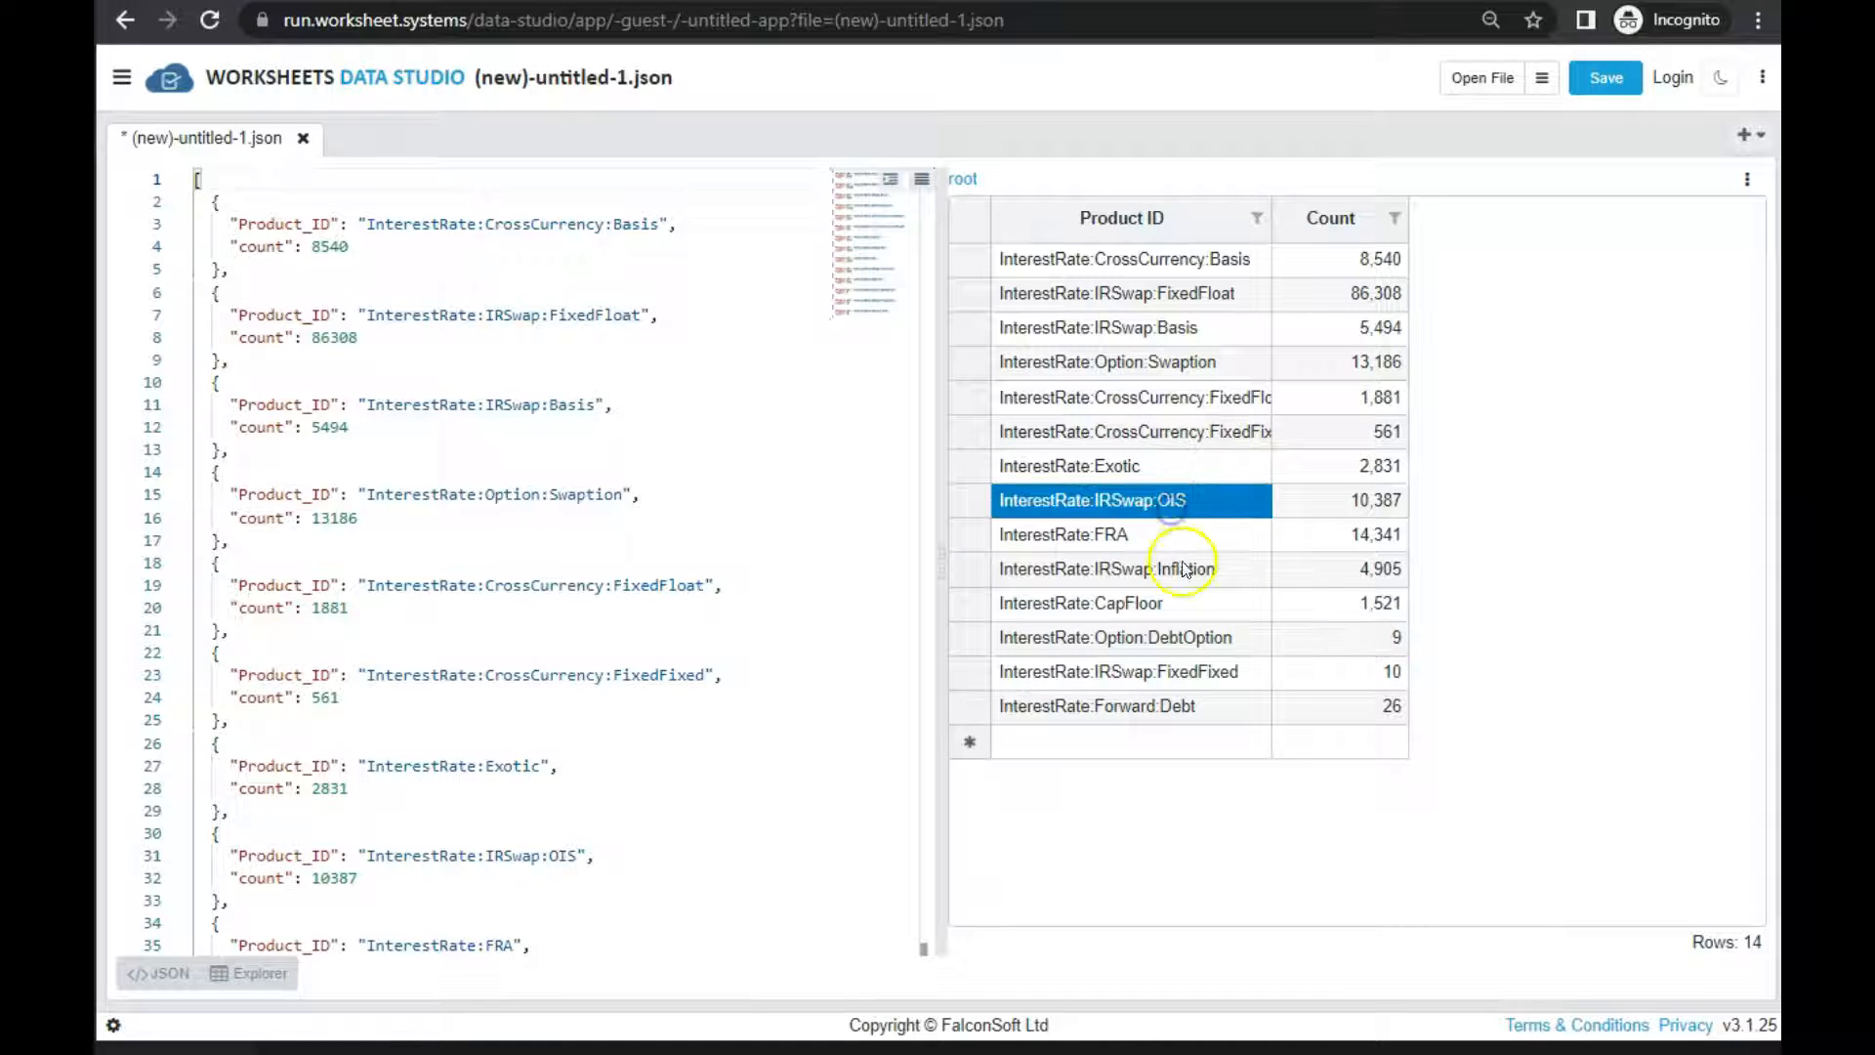
pyautogui.click(1150, 606)
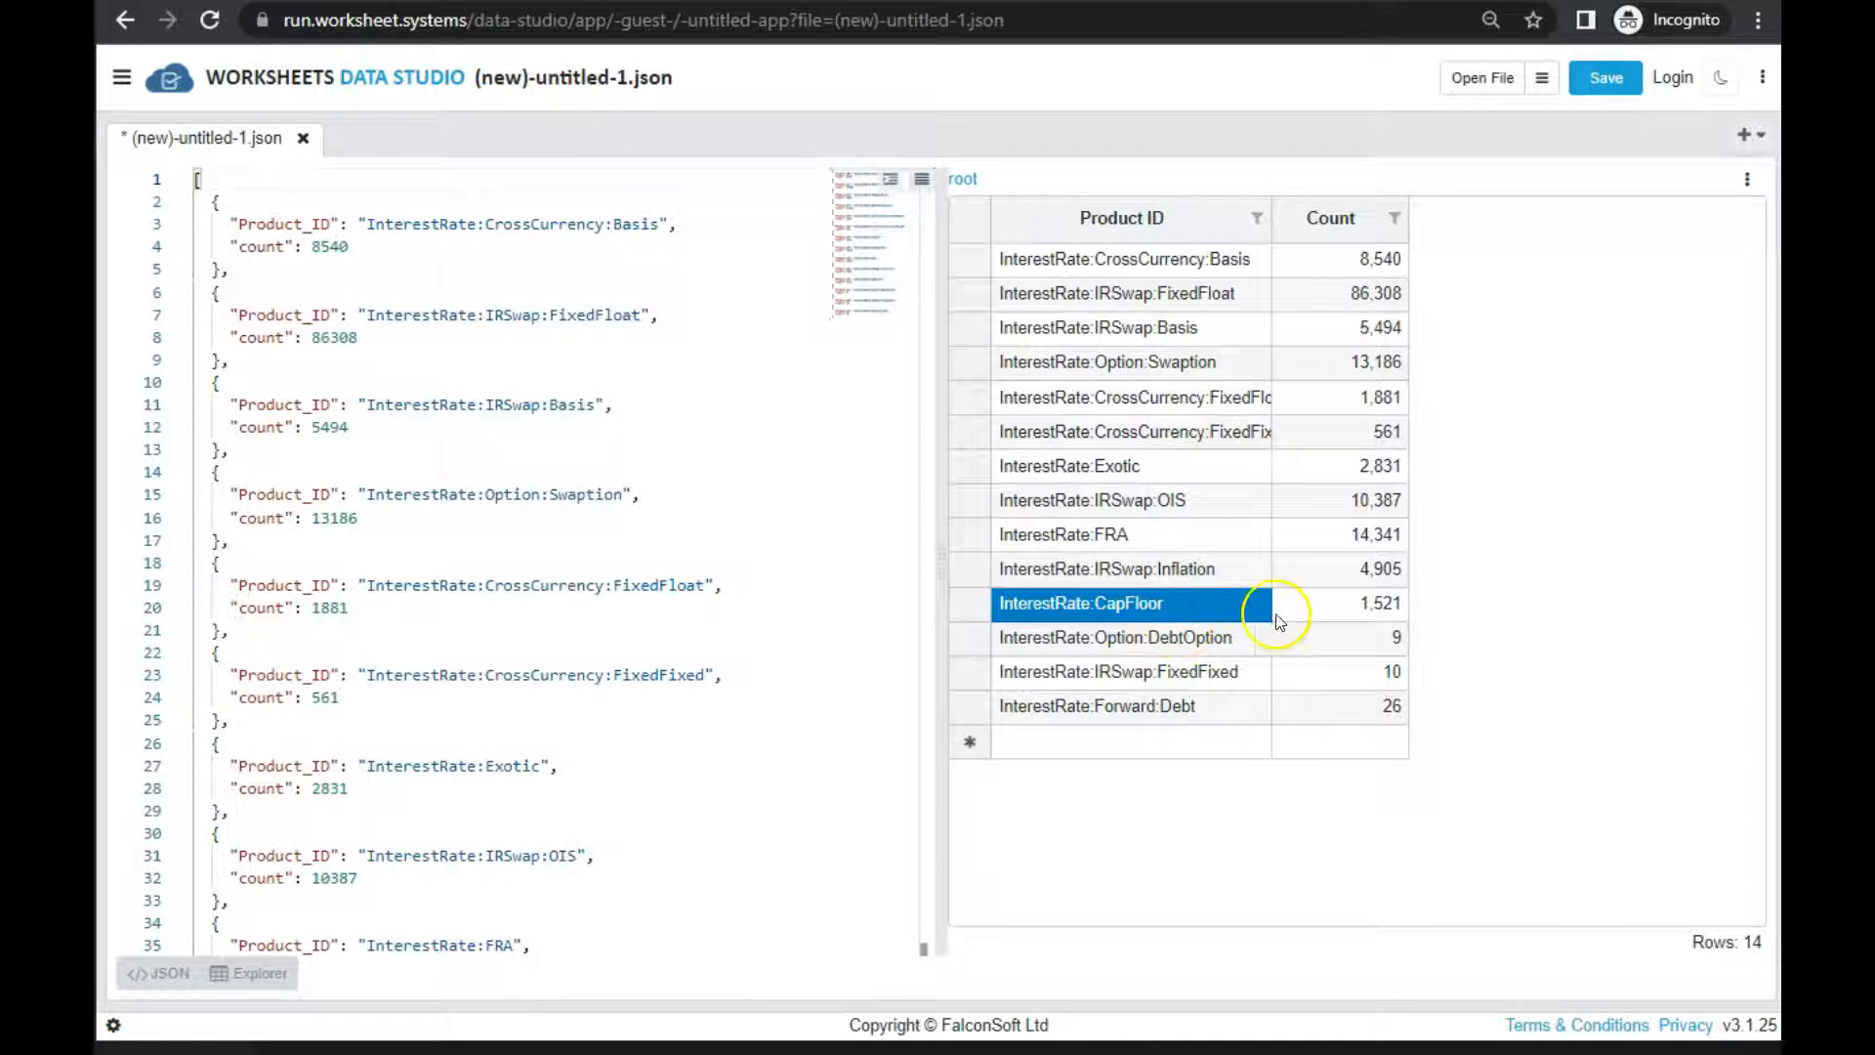
# Copy the InterestRate:CapFloor value and partially open test1.sdr_DTCC_Rates_150k.jsv with it as the Contains filter and no row limit
pyautogui.click(1344, 601)
pyautogui.click(1209, 604)
pyautogui.click(1545, 80)
pyautogui.moveTo(942, 187); pyautogui.dragTo(524, 182)
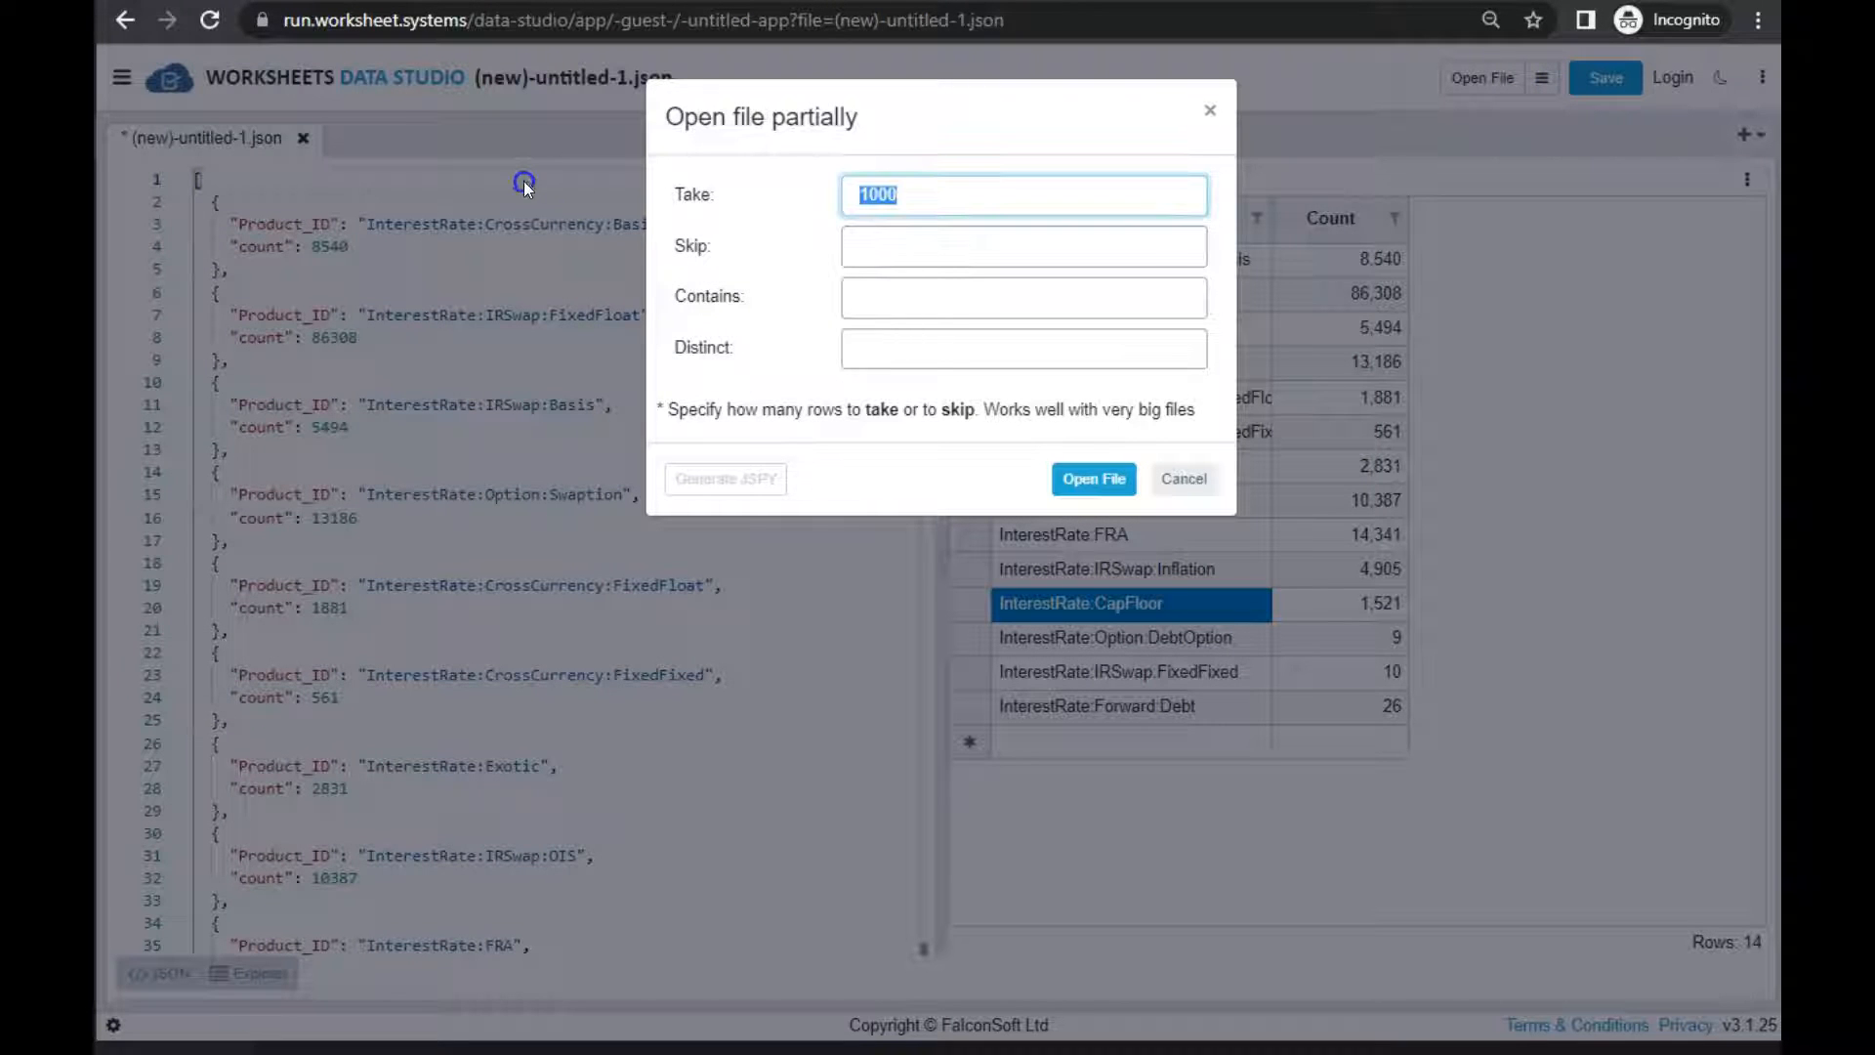
pyautogui.click(869, 296)
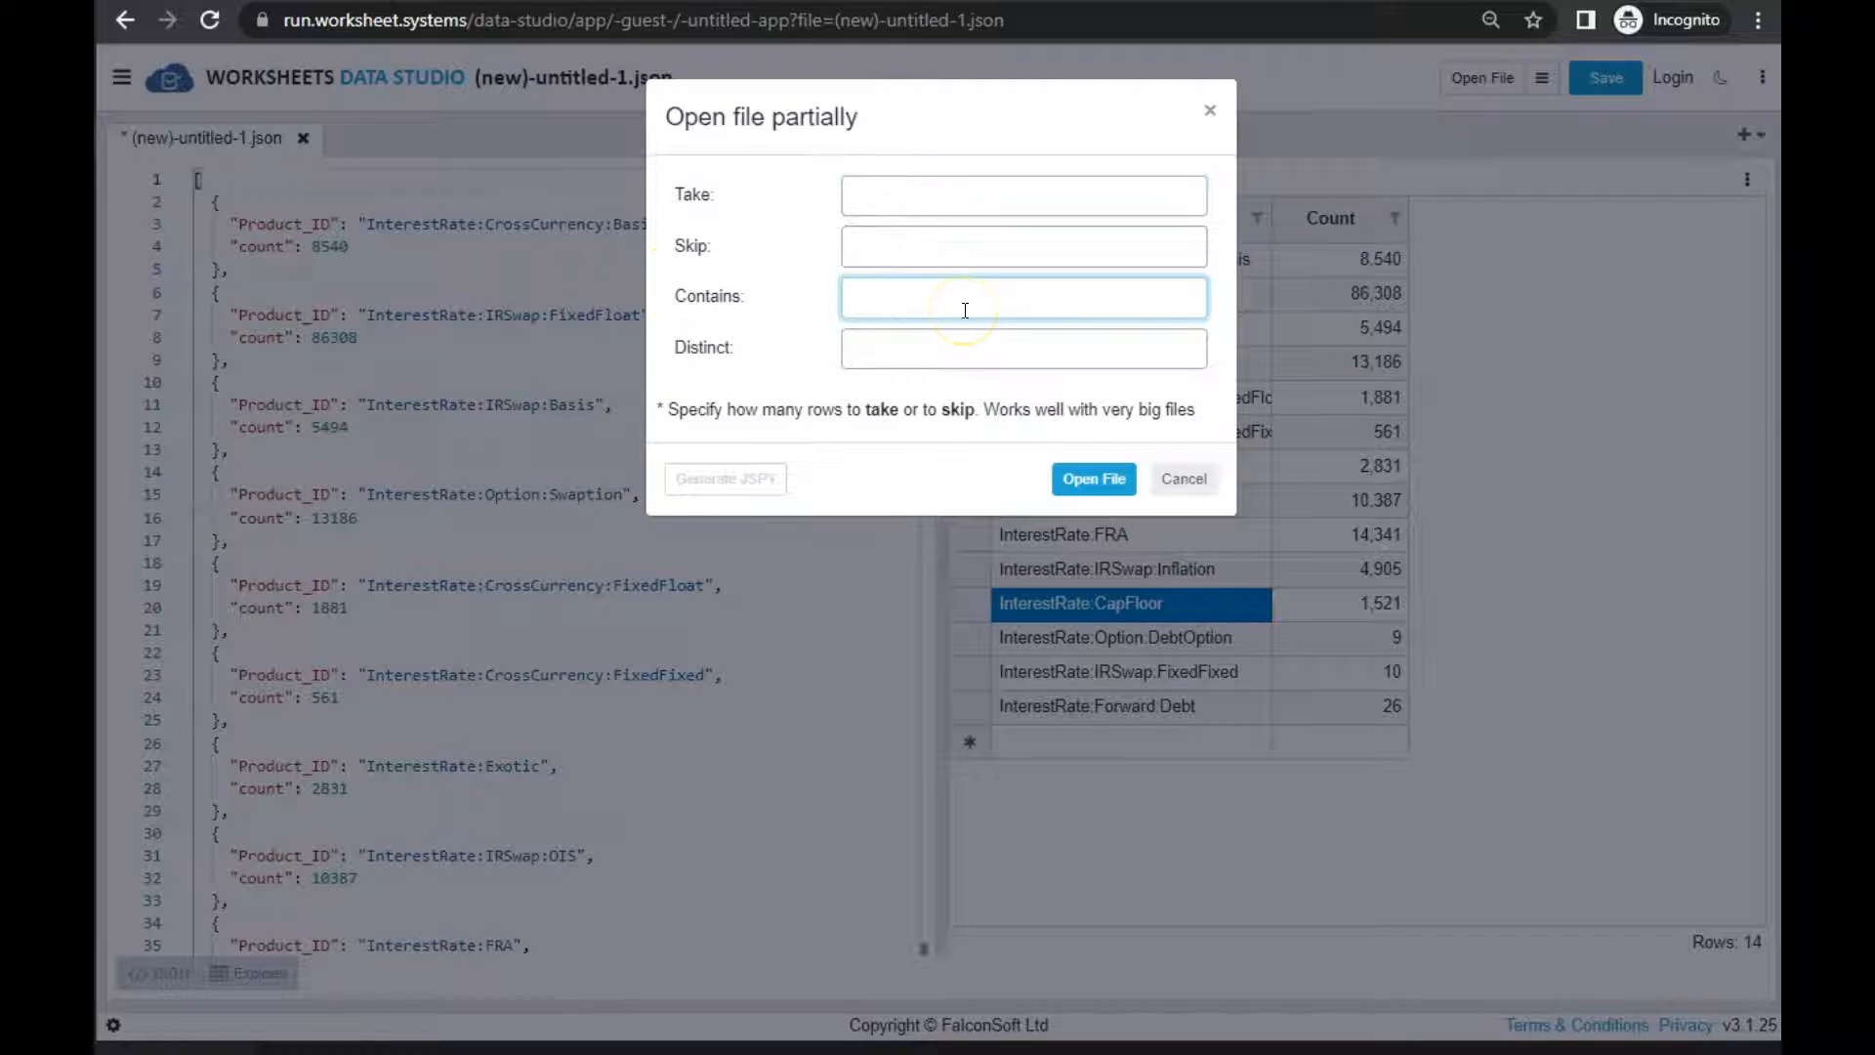
pyautogui.write('InterestRate:CapFloor')
pyautogui.click(1091, 485)
pyautogui.doubleClick(1069, 353)
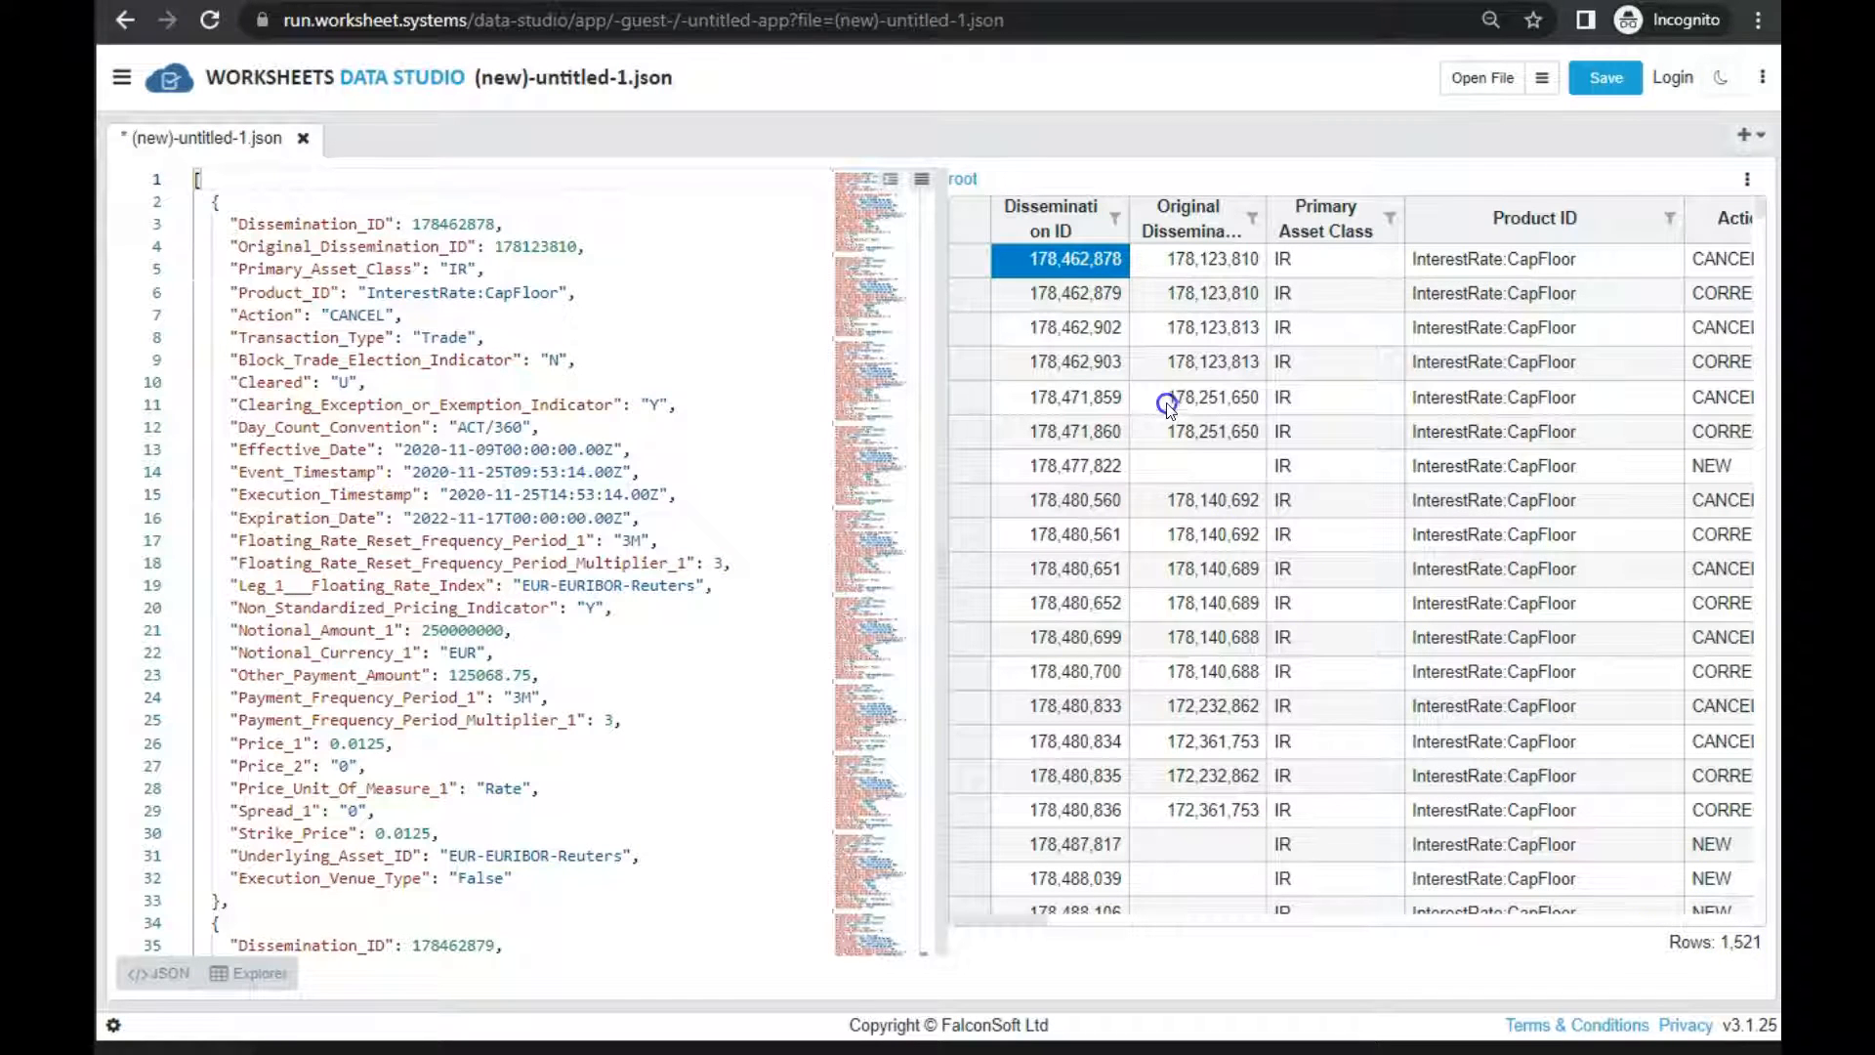
# Look over the filtered CapFloor records and hide the JSON text so the grid takes the full width
pyautogui.click(1162, 369)
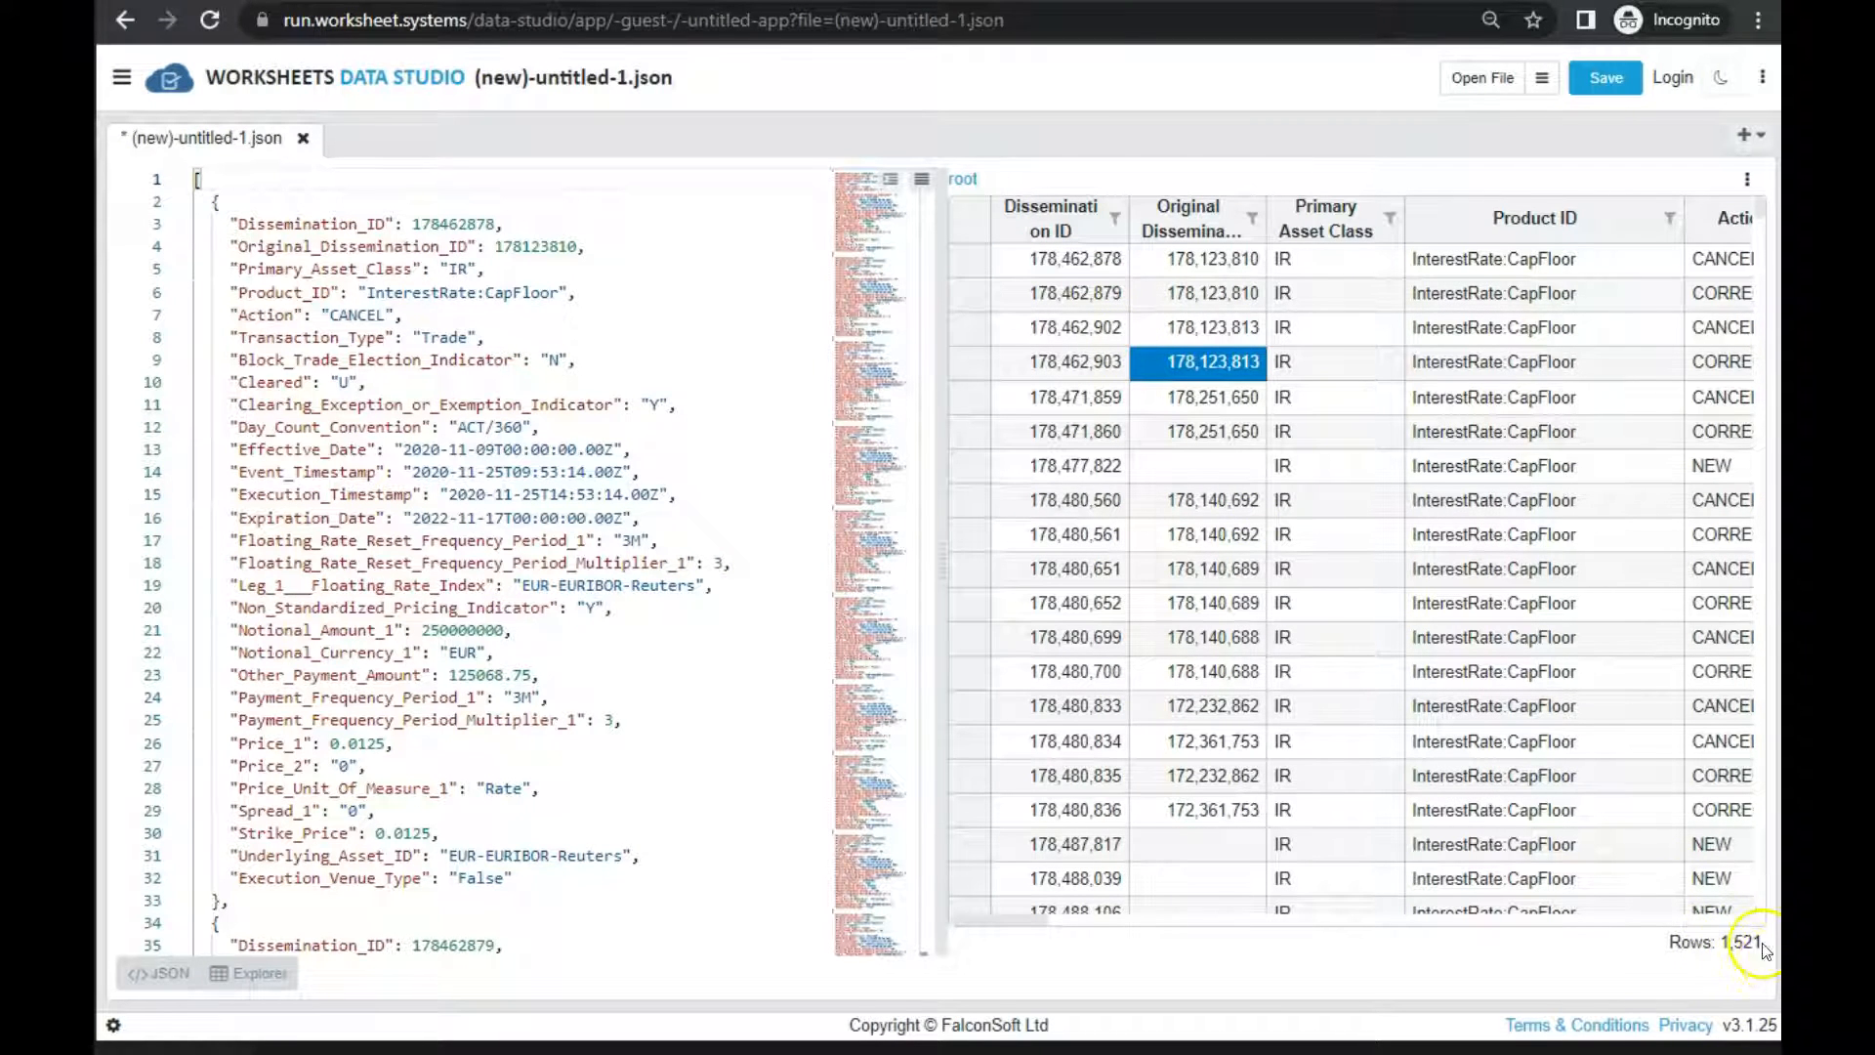
pyautogui.moveTo(1074, 397); pyautogui.dragTo(1660, 536)
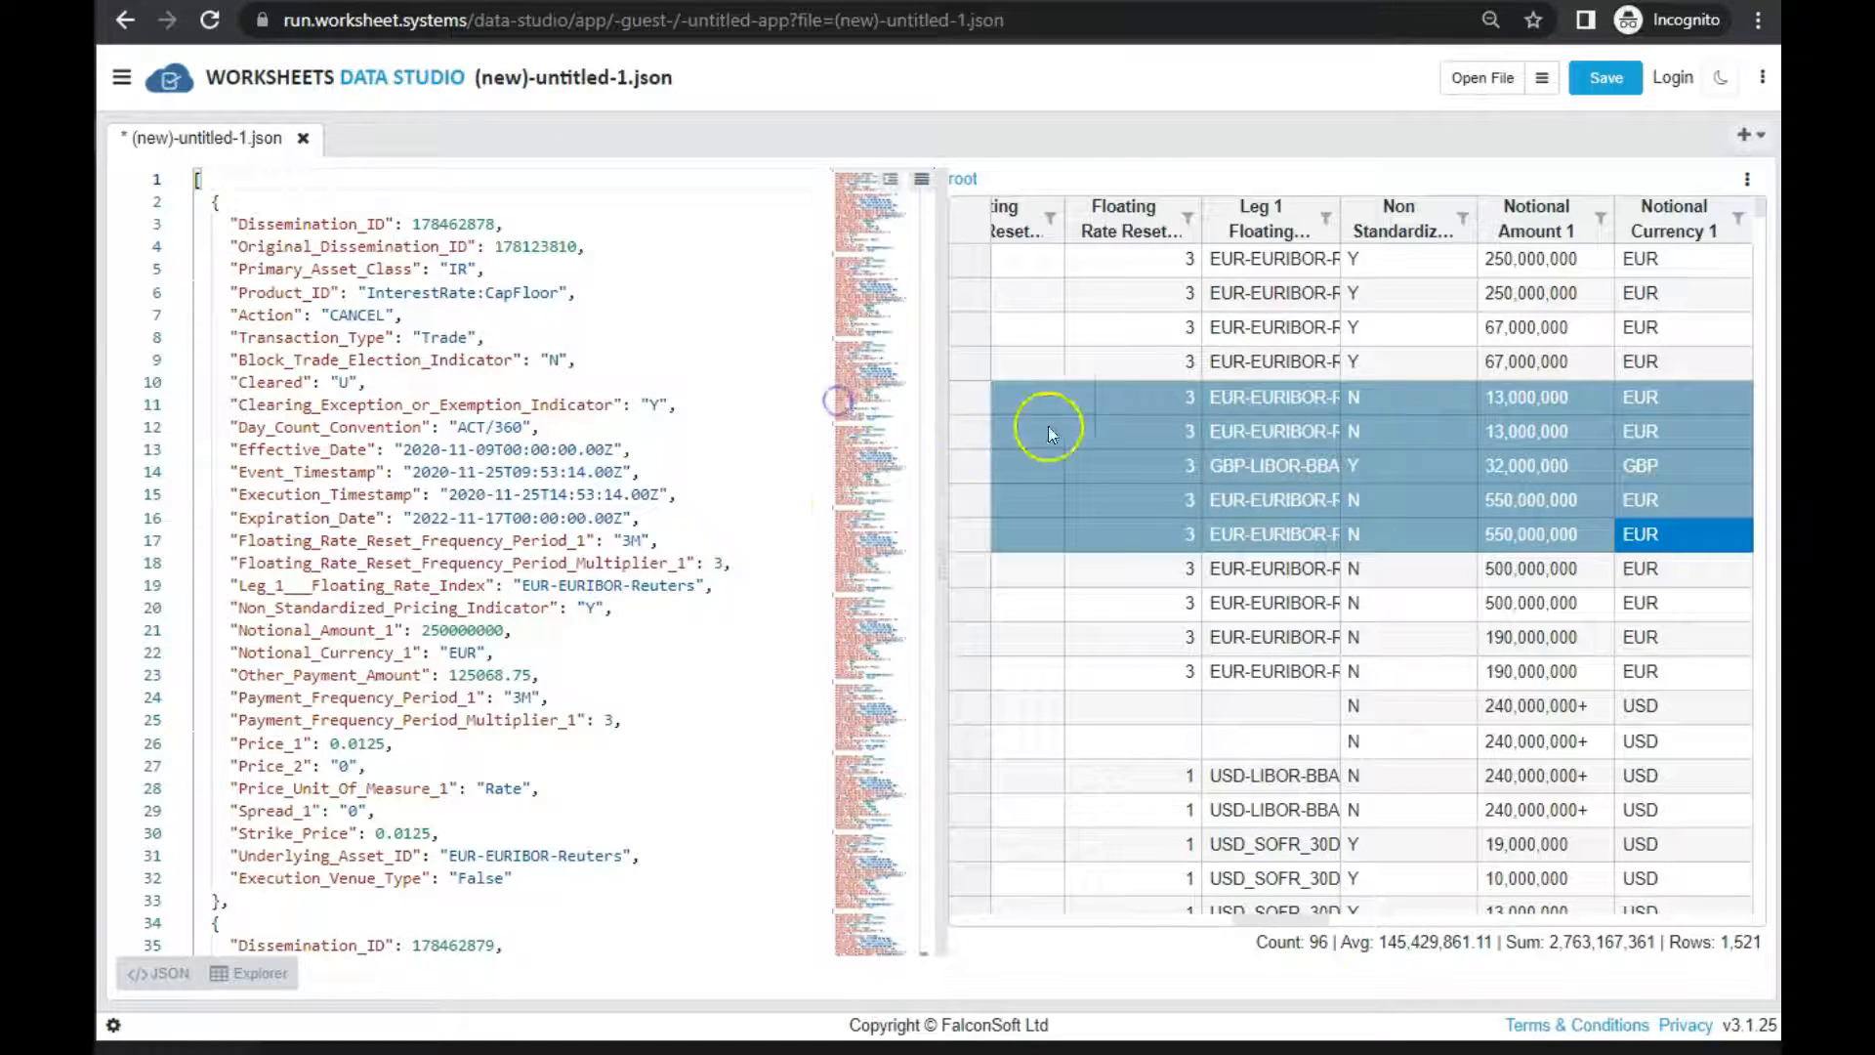
pyautogui.click(148, 986)
pyautogui.press('Left')
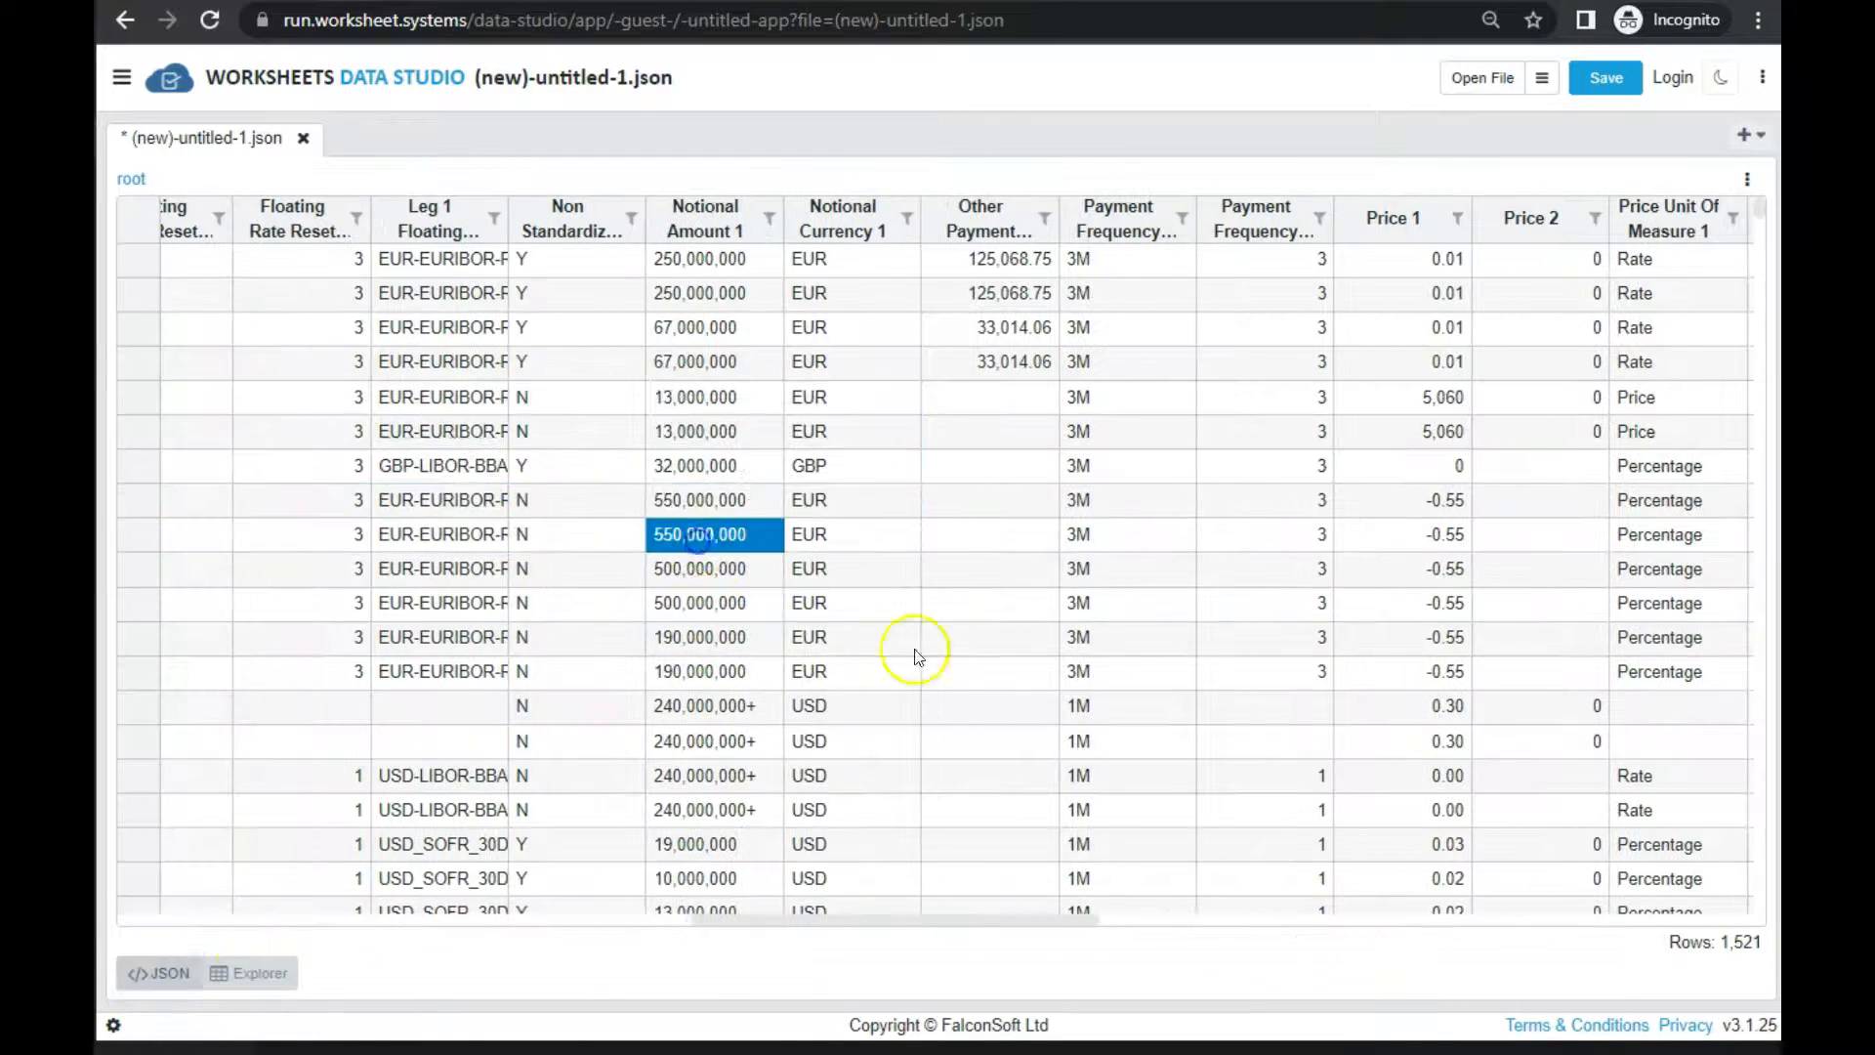
pyautogui.click(1137, 669)
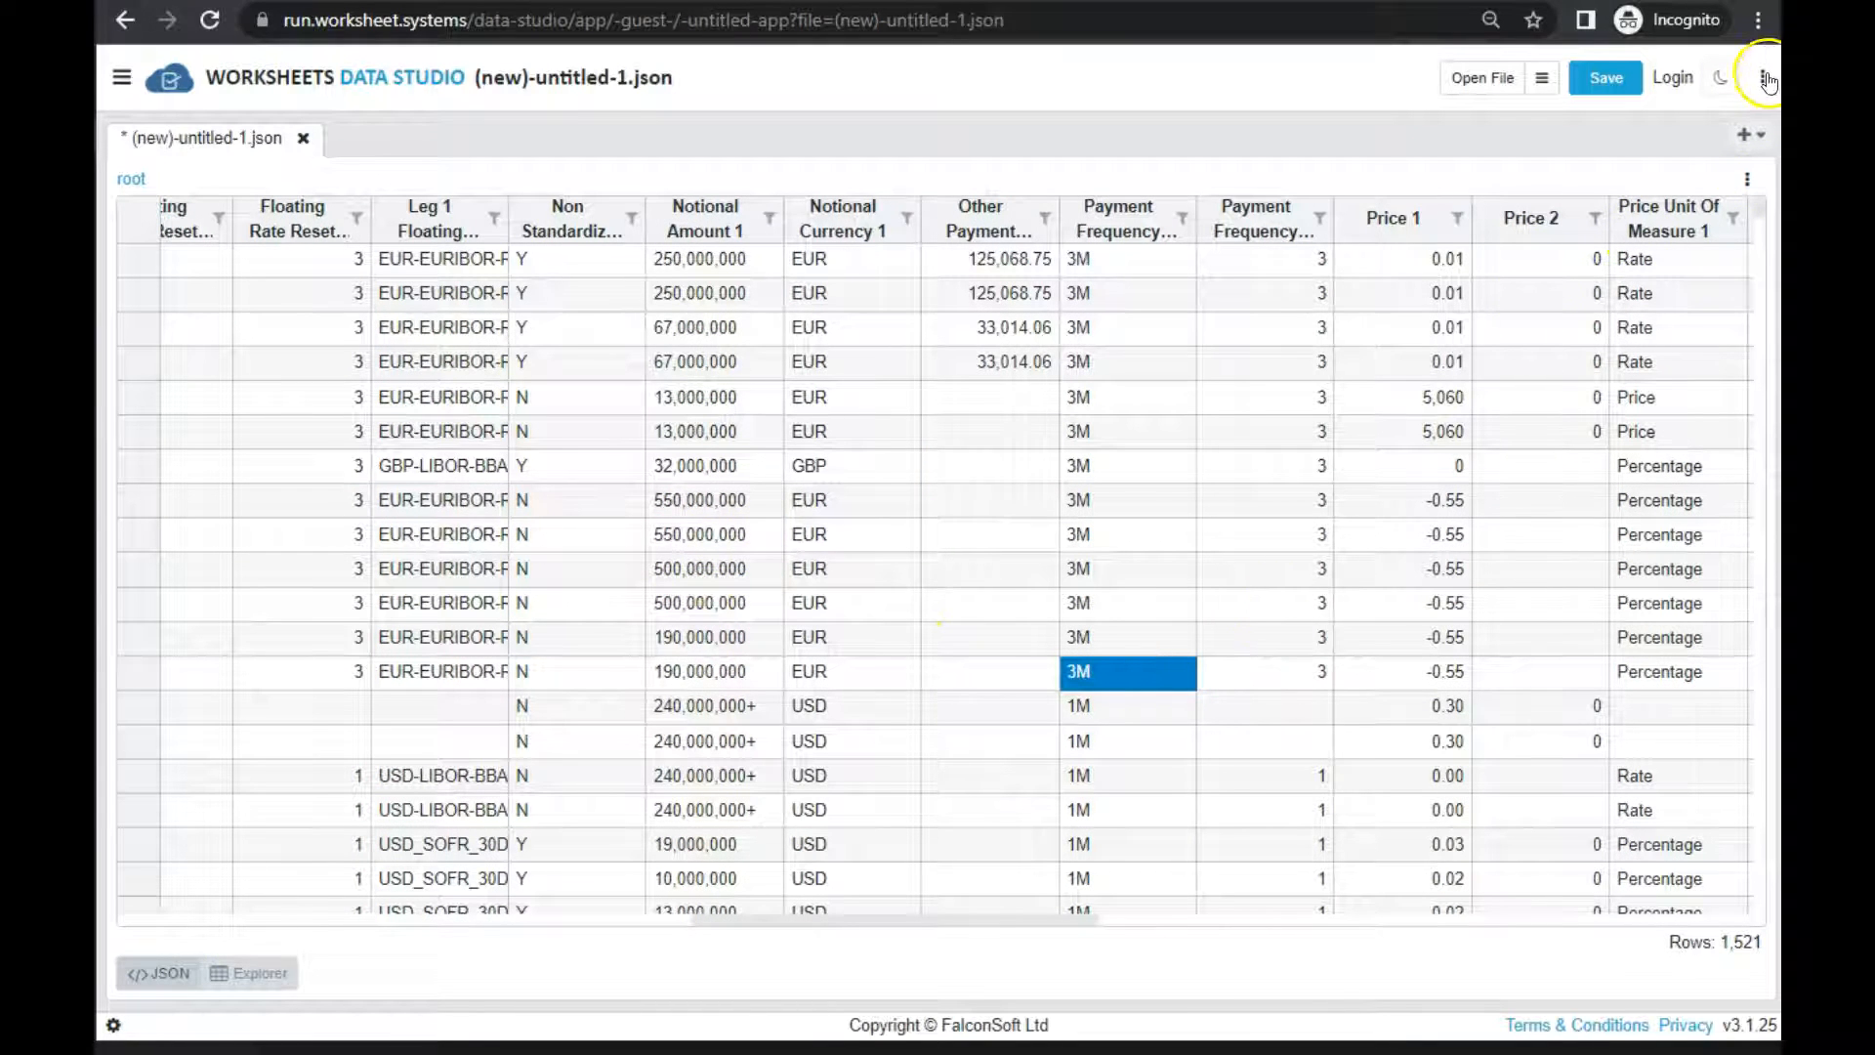
# Create a new Jspy script and replace its sample code with the copied openFileAsArray script that takes 1000 rows
pyautogui.click(1747, 179)
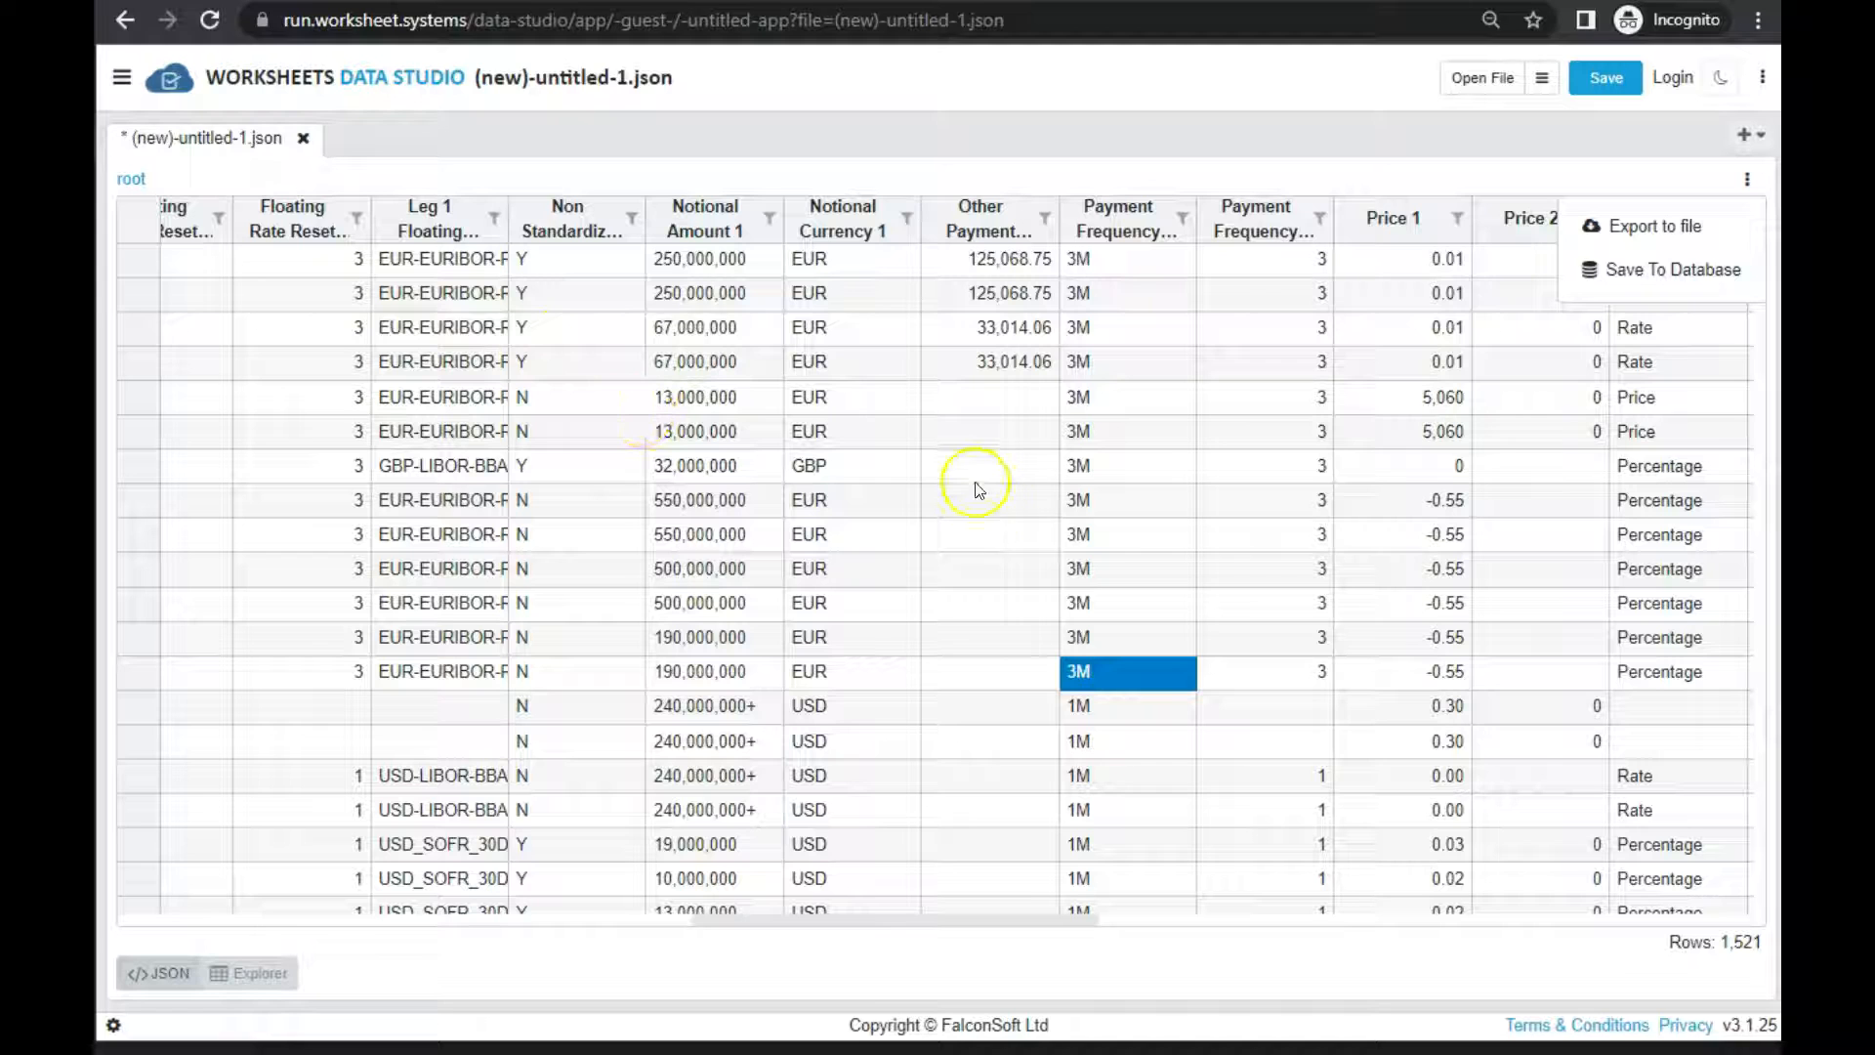
pyautogui.click(1754, 135)
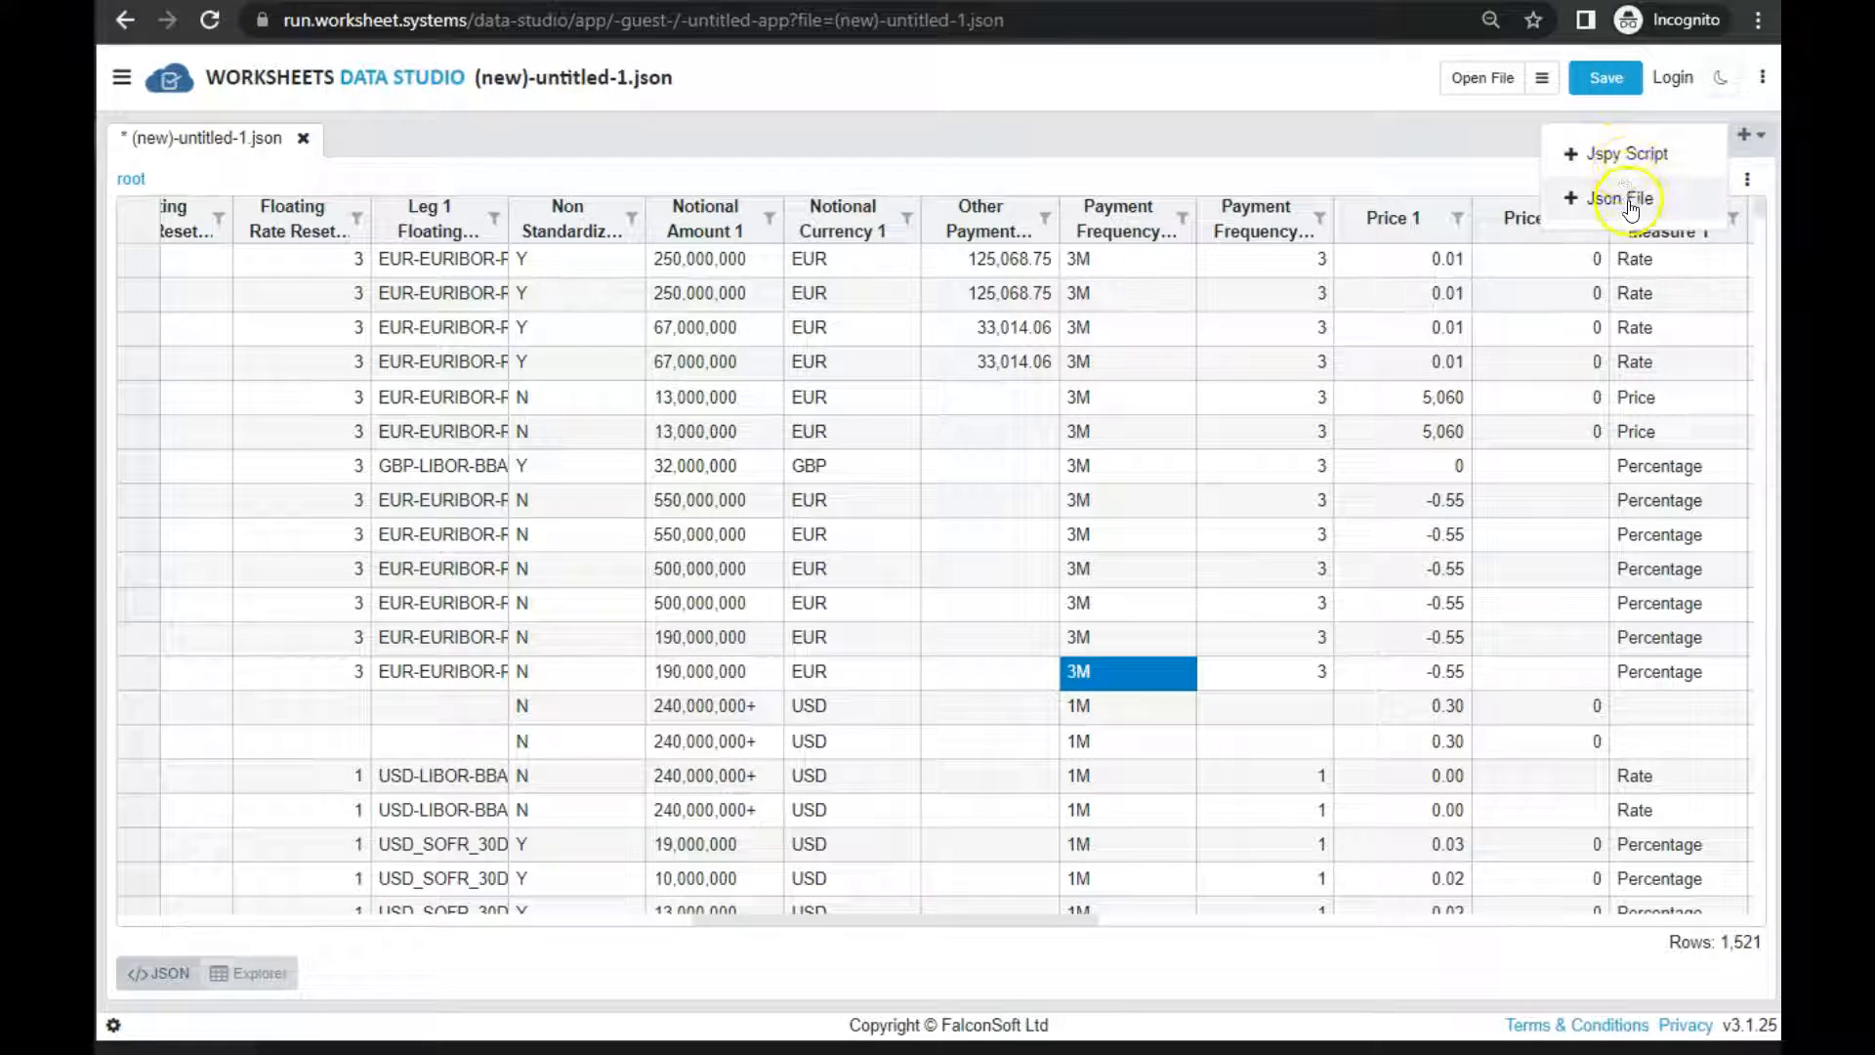
pyautogui.click(1610, 156)
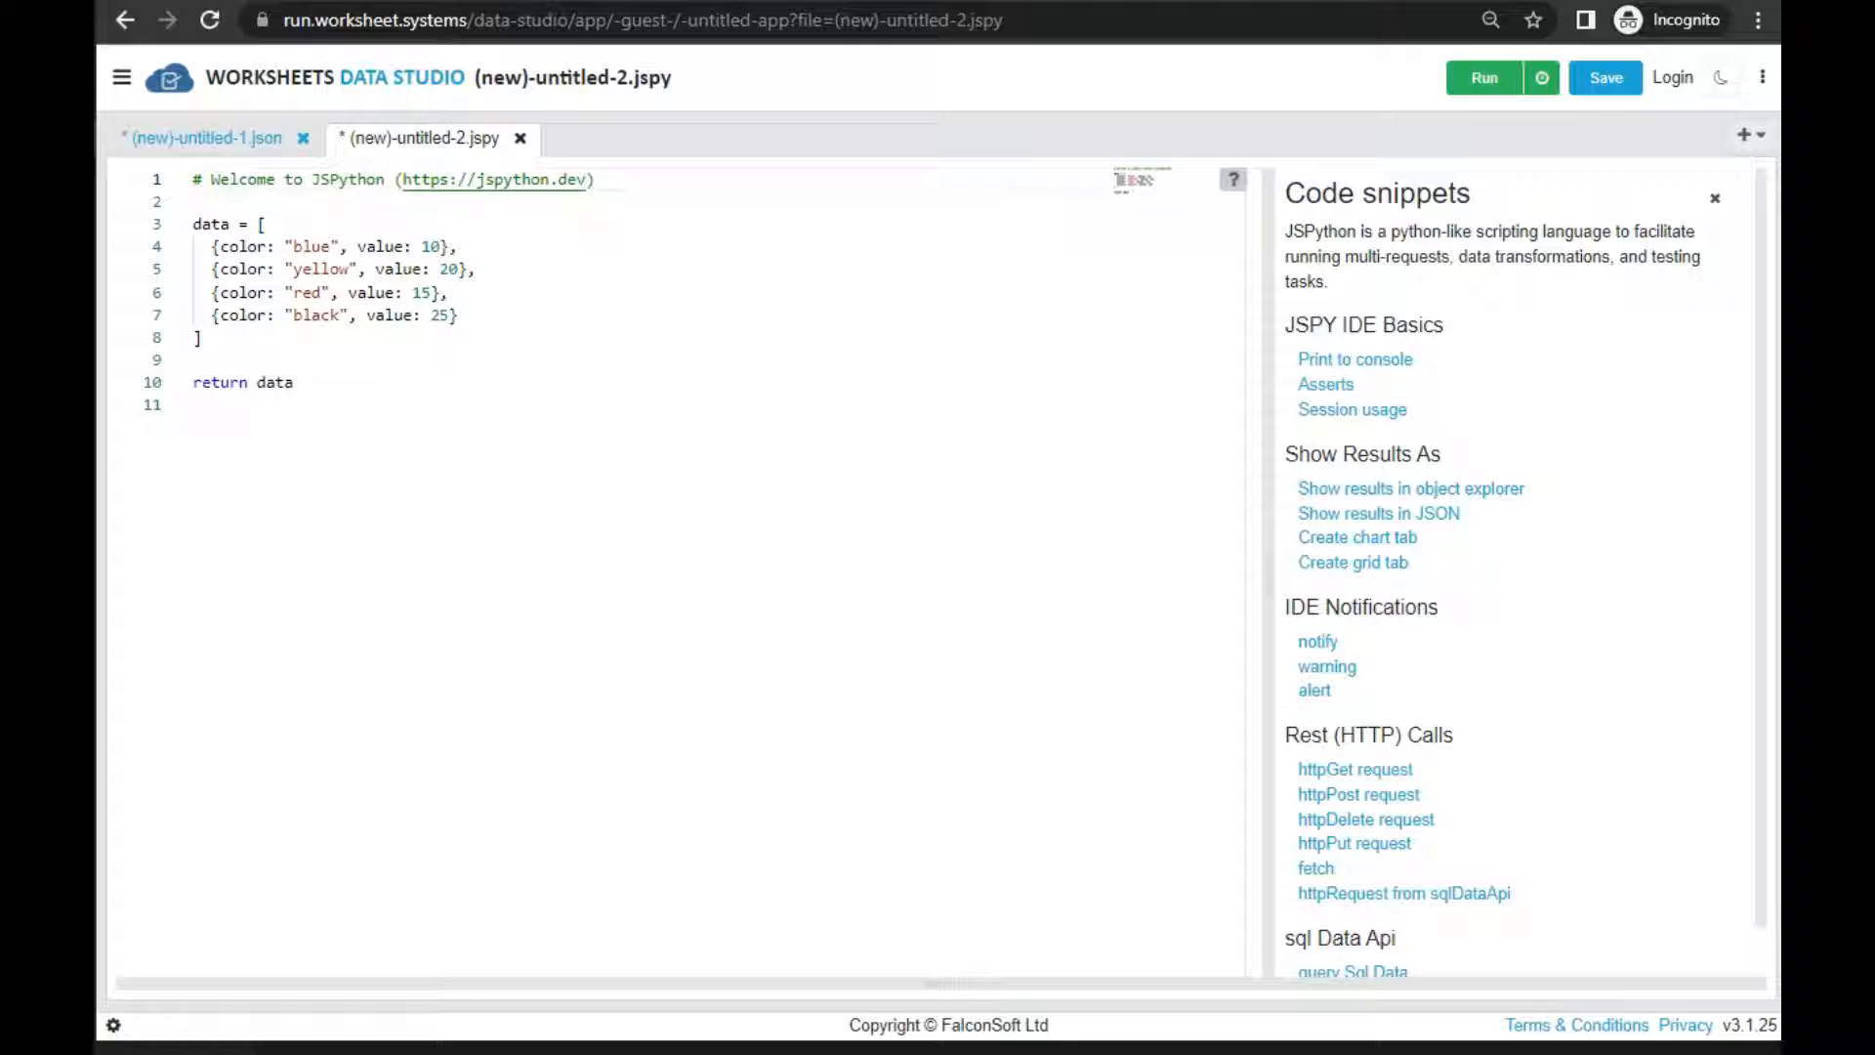
pyautogui.click(634, 608)
pyautogui.hotkey('ctrl', 'a')
pyautogui.write('# Welcome to JSPython (https://jspython.dev)  data = openFileAsArray({   #filter: r => r.id == 1, # filter predicate   #map: r => # add transformation logic here   take: 1000   #skip: 3 }).data  # work with data array  return data')
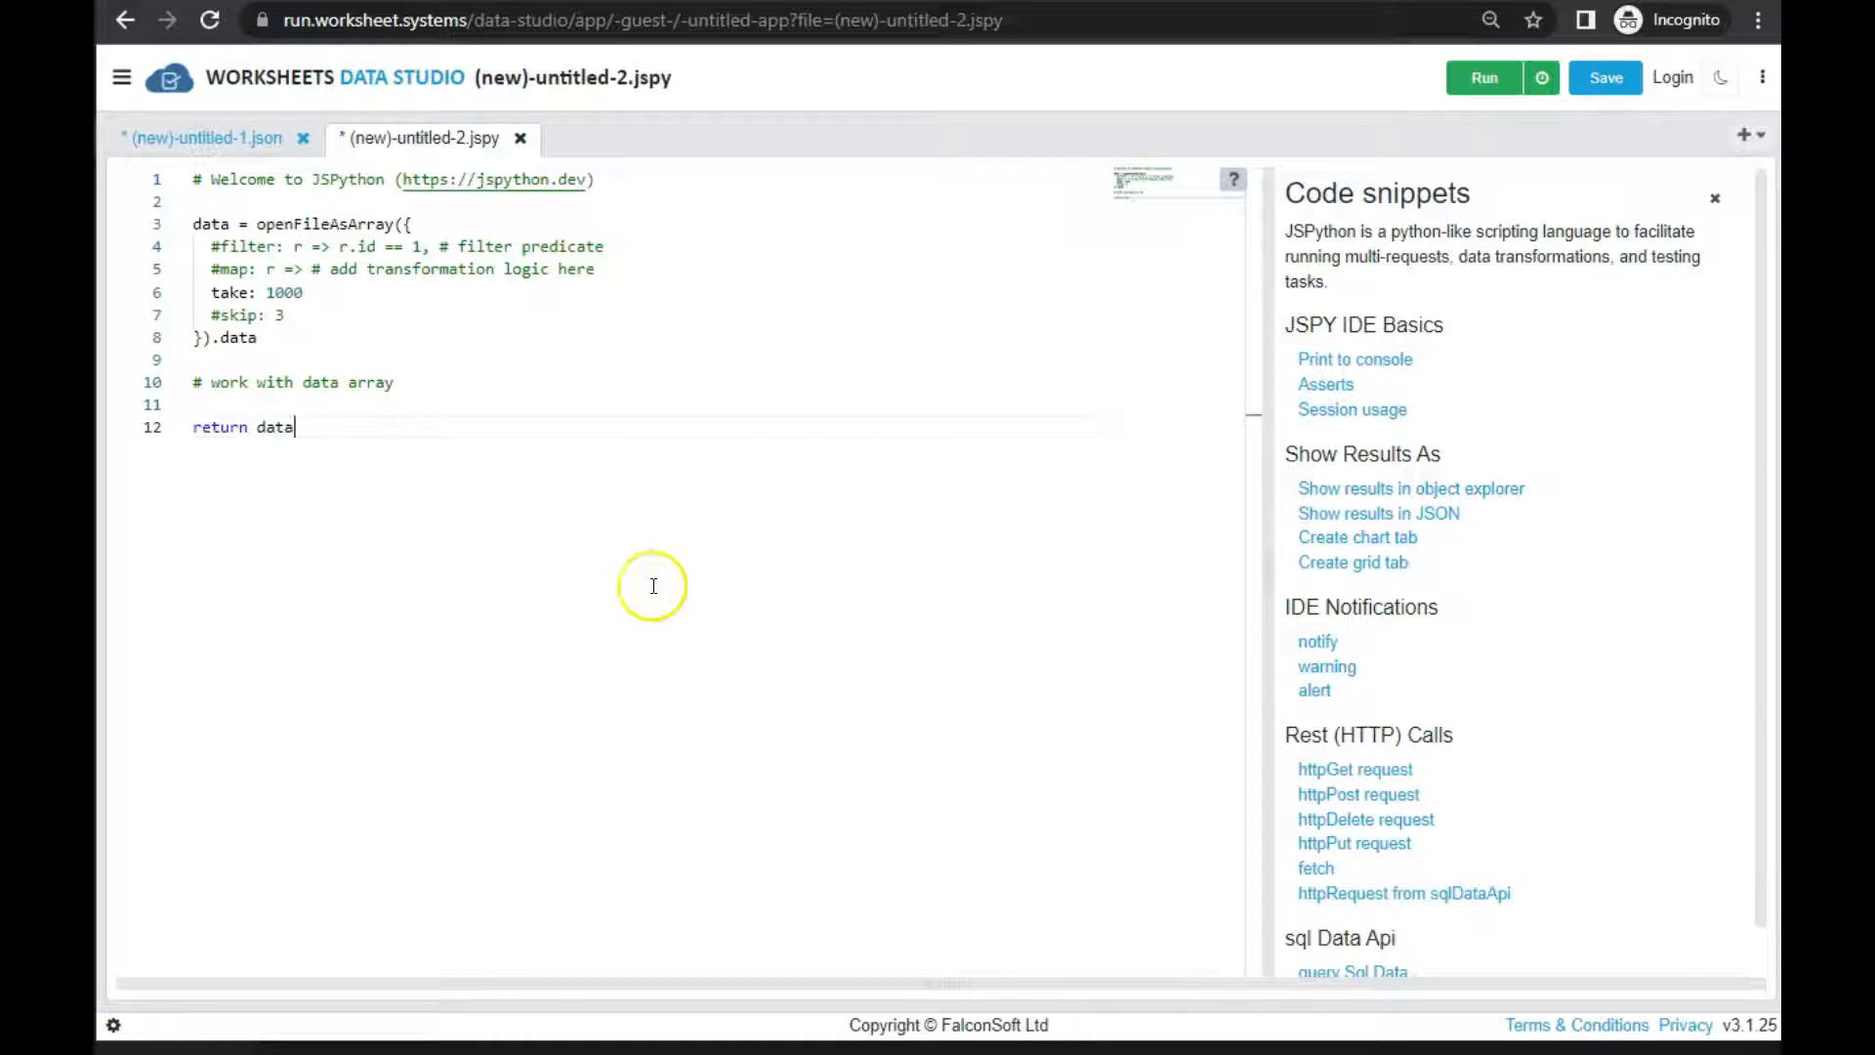
# Run the script on test1.sdr_DTCC_Rates_150k.jsv, keeping the default partial-open options
pyautogui.click(265, 221)
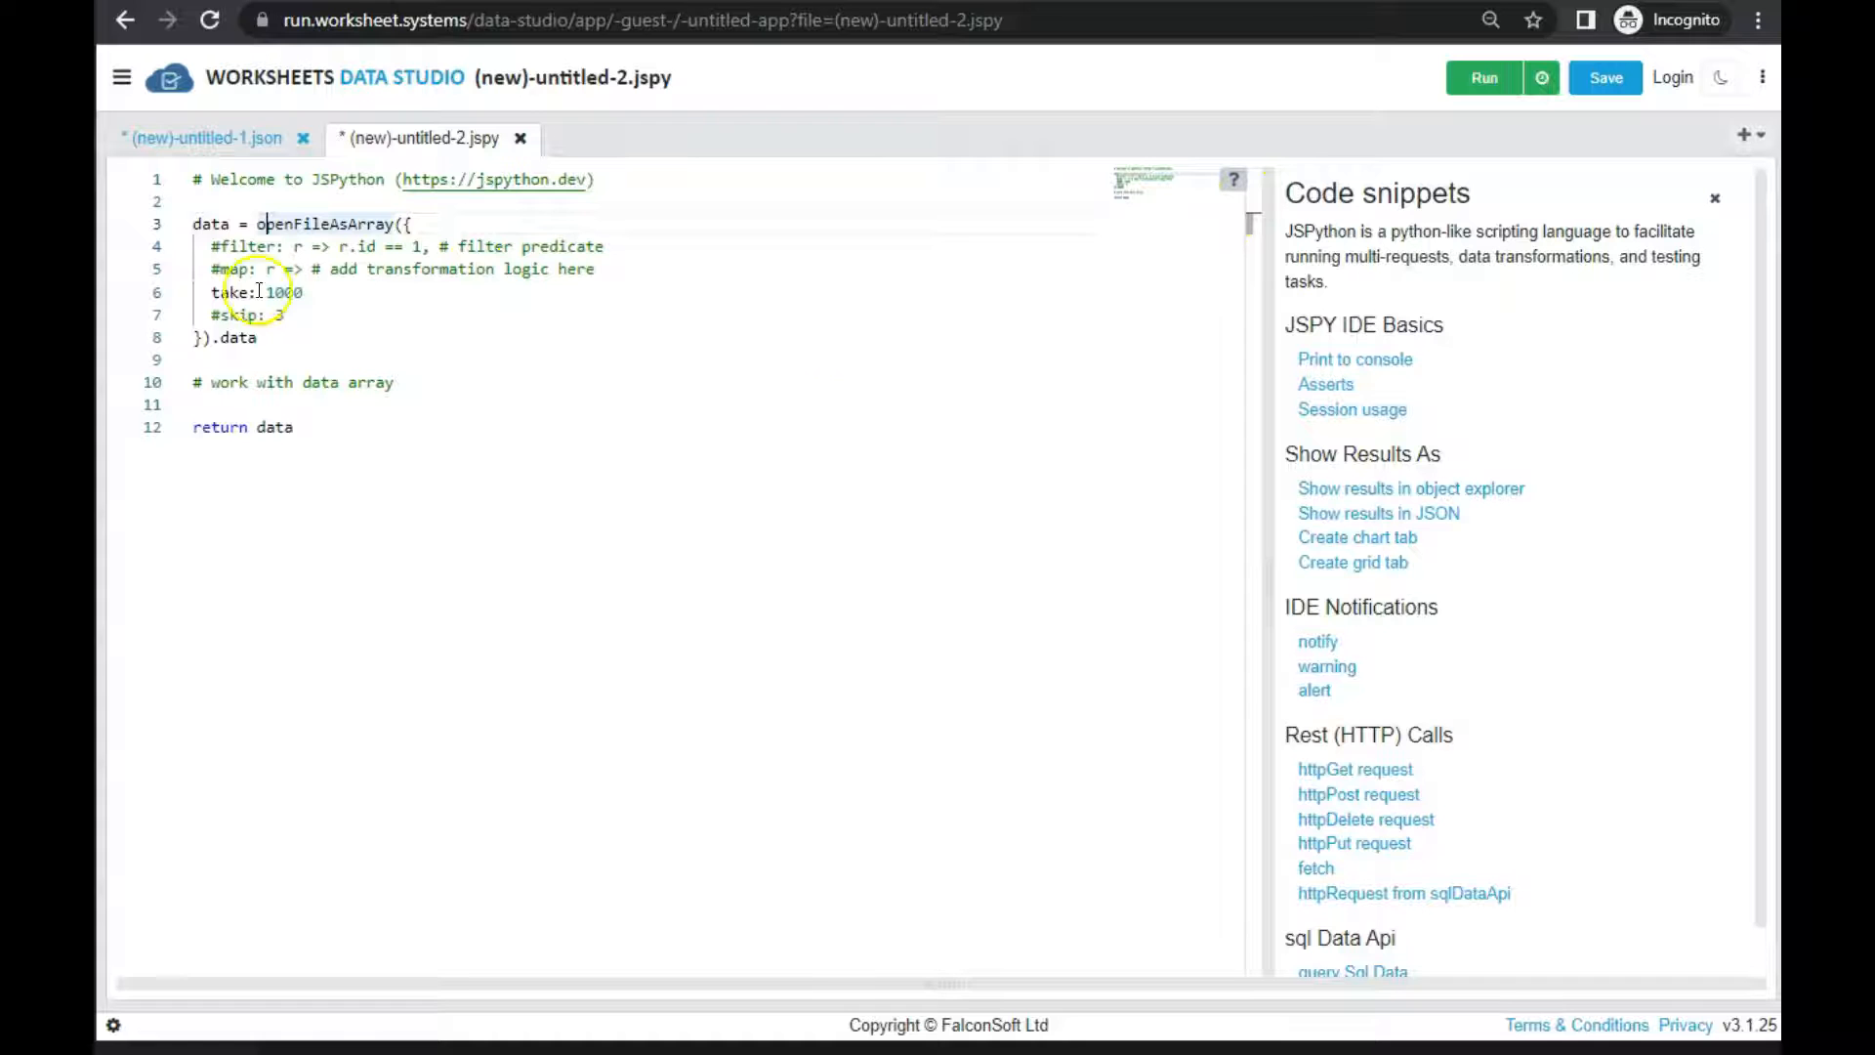
pyautogui.click(1486, 83)
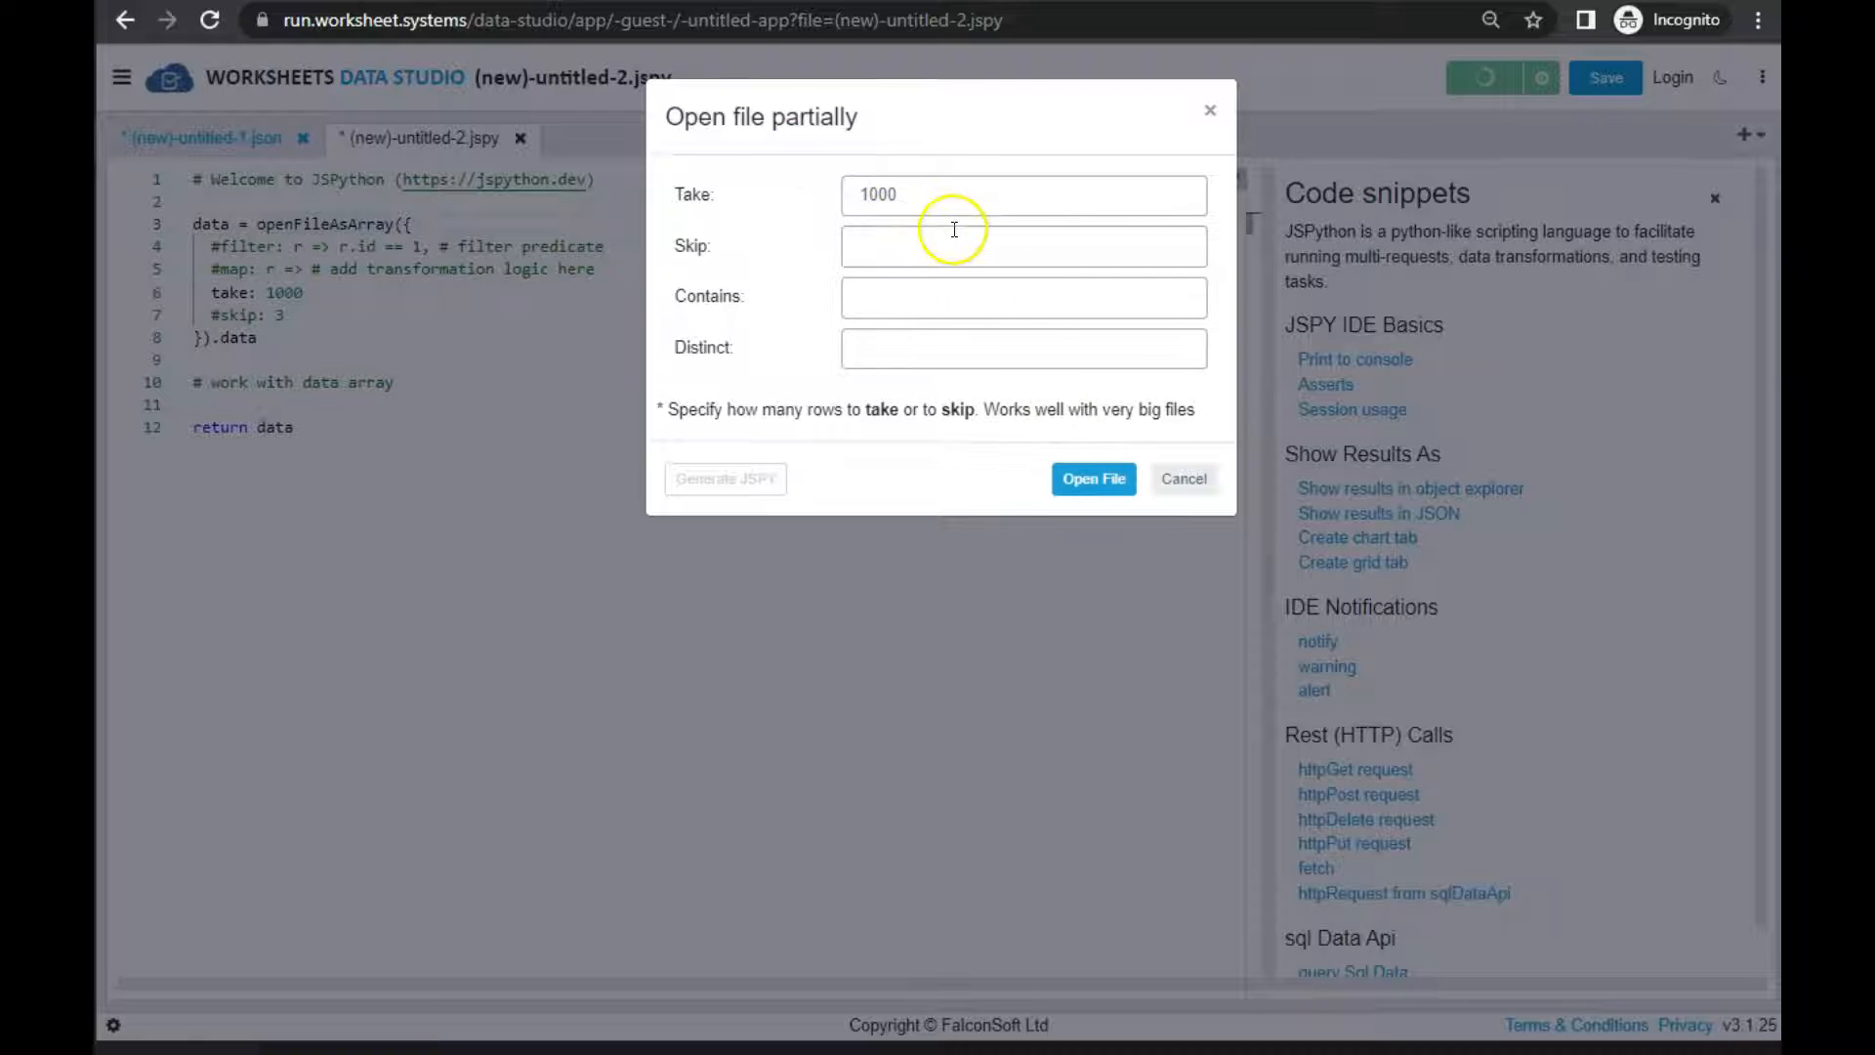
pyautogui.click(1098, 482)
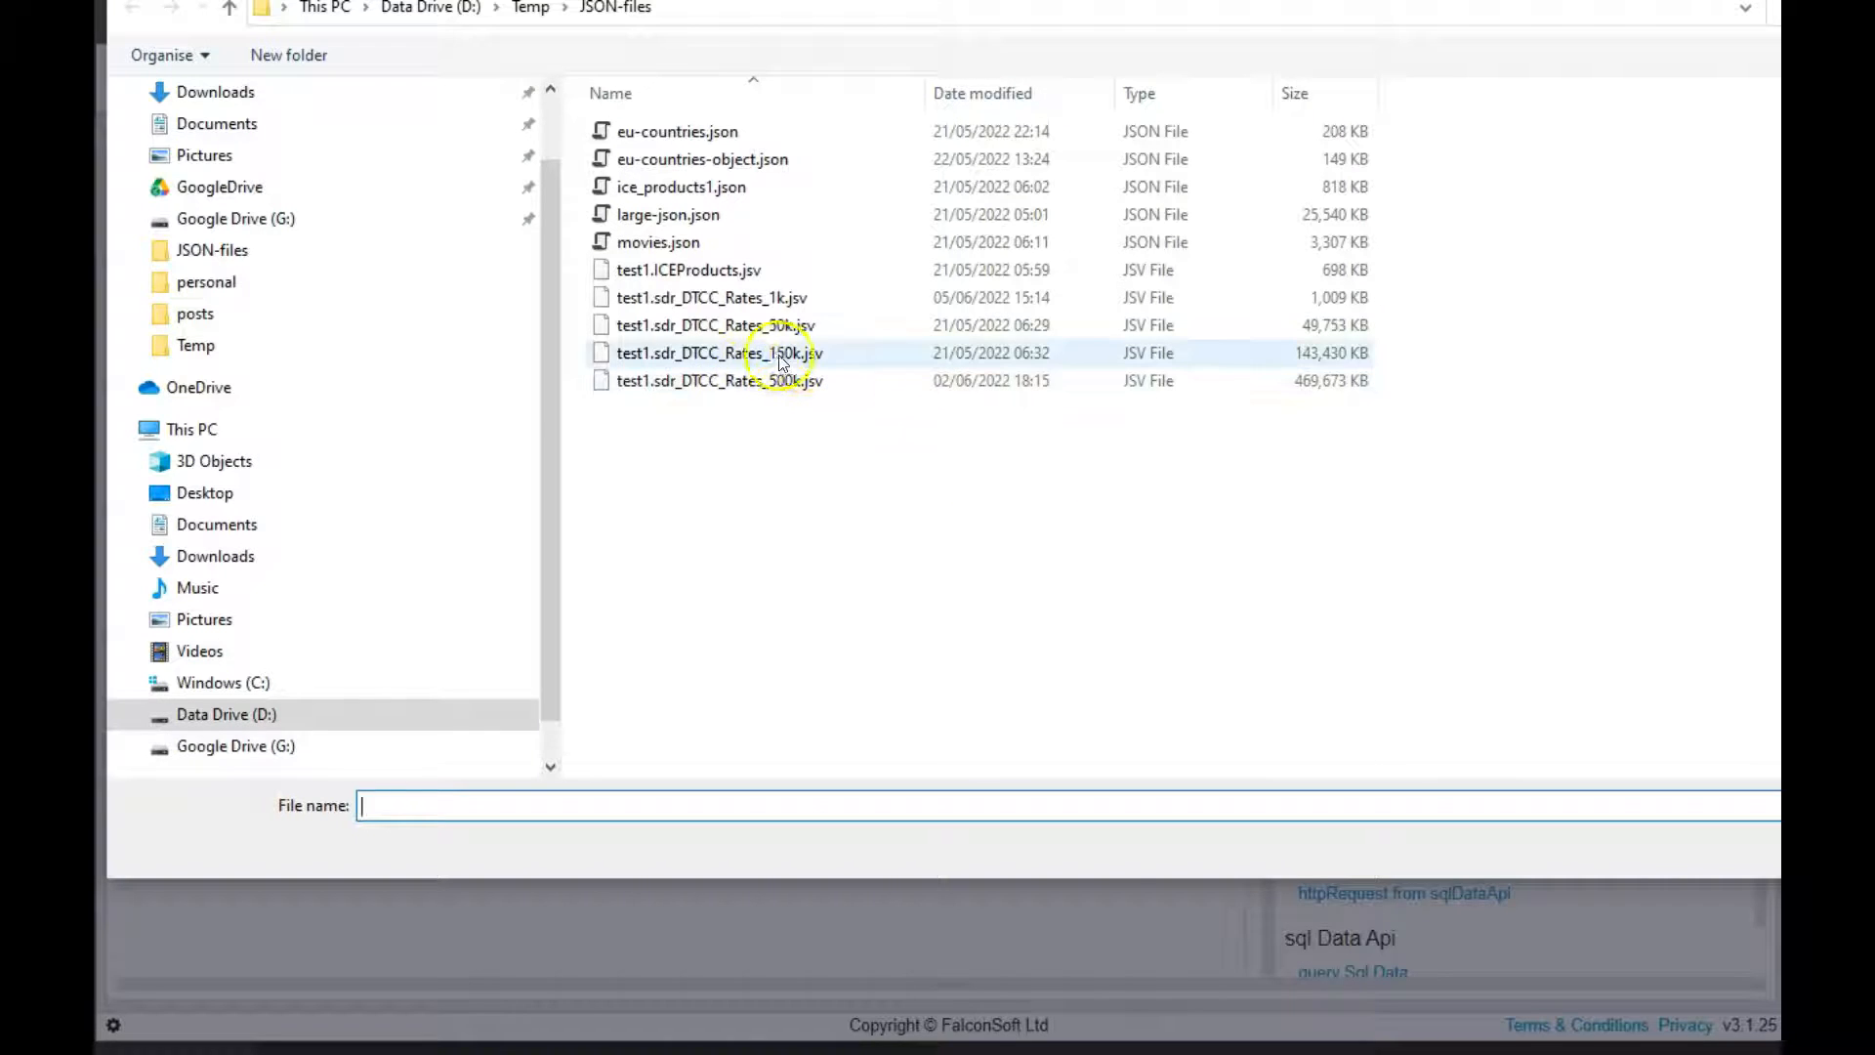
pyautogui.doubleClick(821, 358)
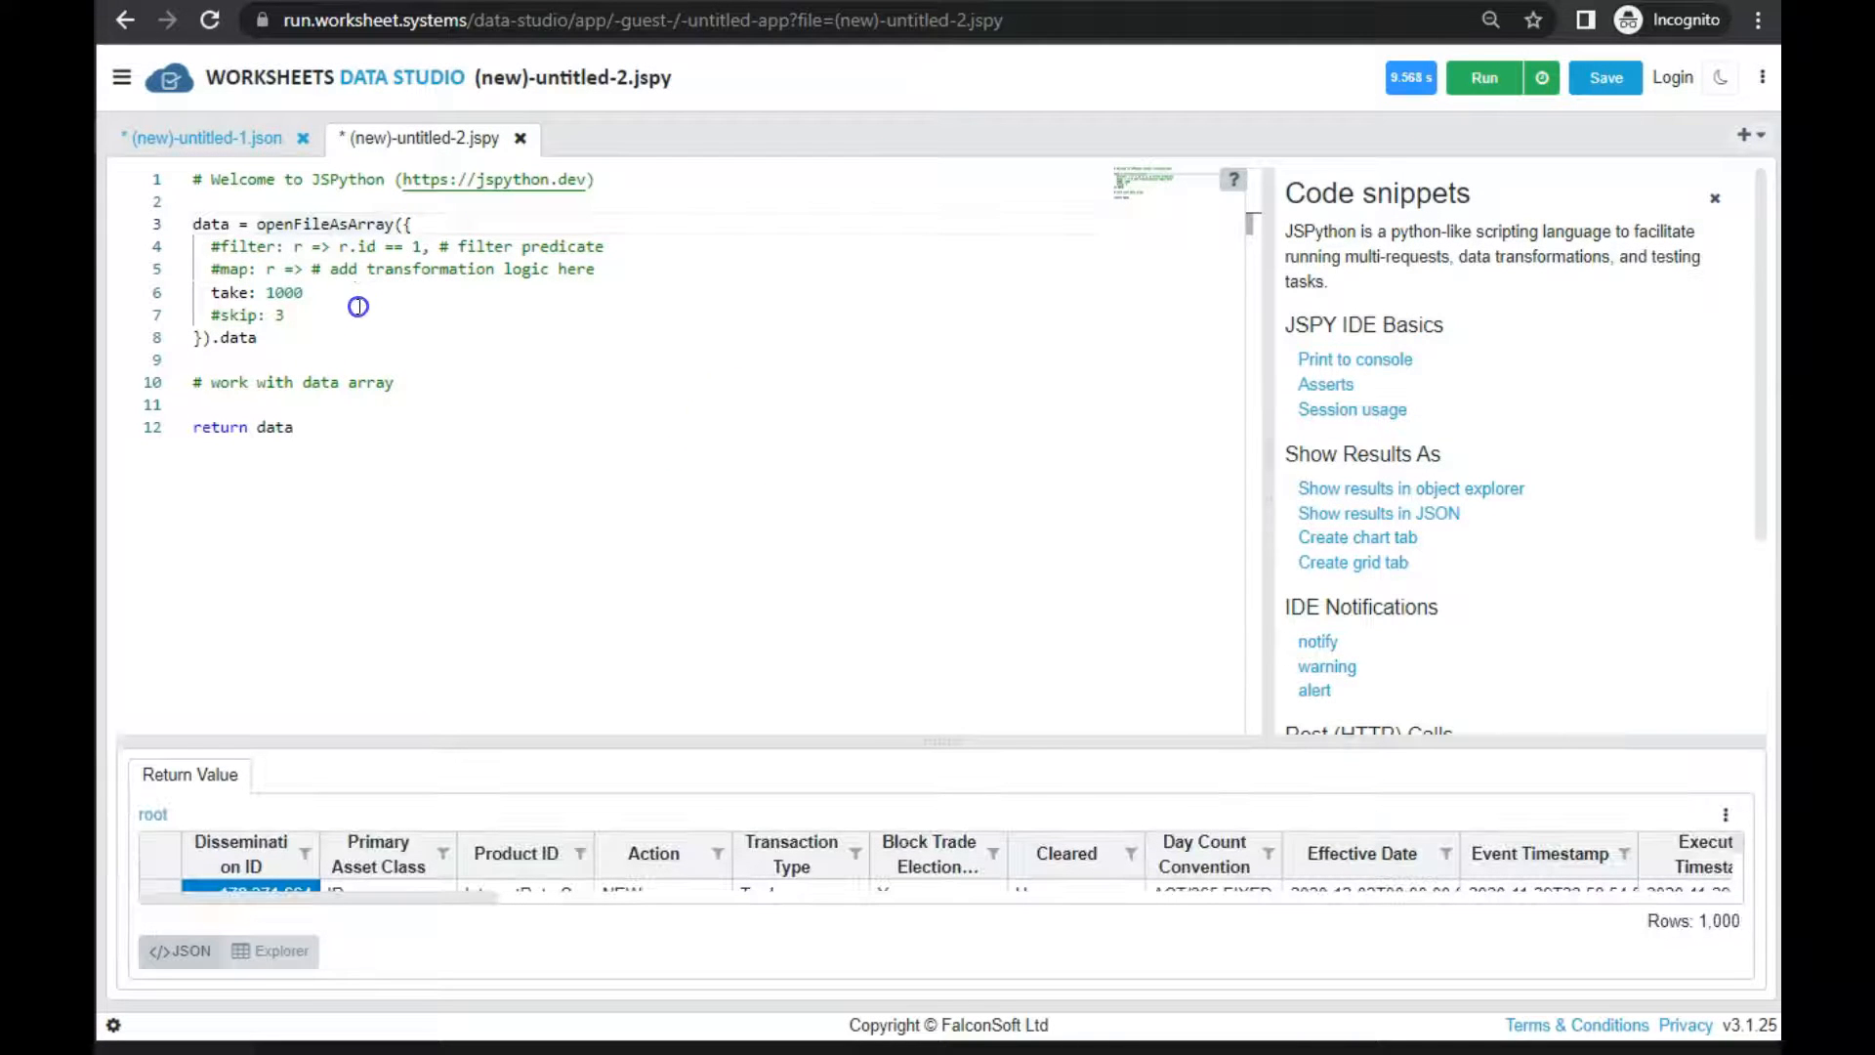
pyautogui.moveTo(359, 307); pyautogui.dragTo(138, 272)
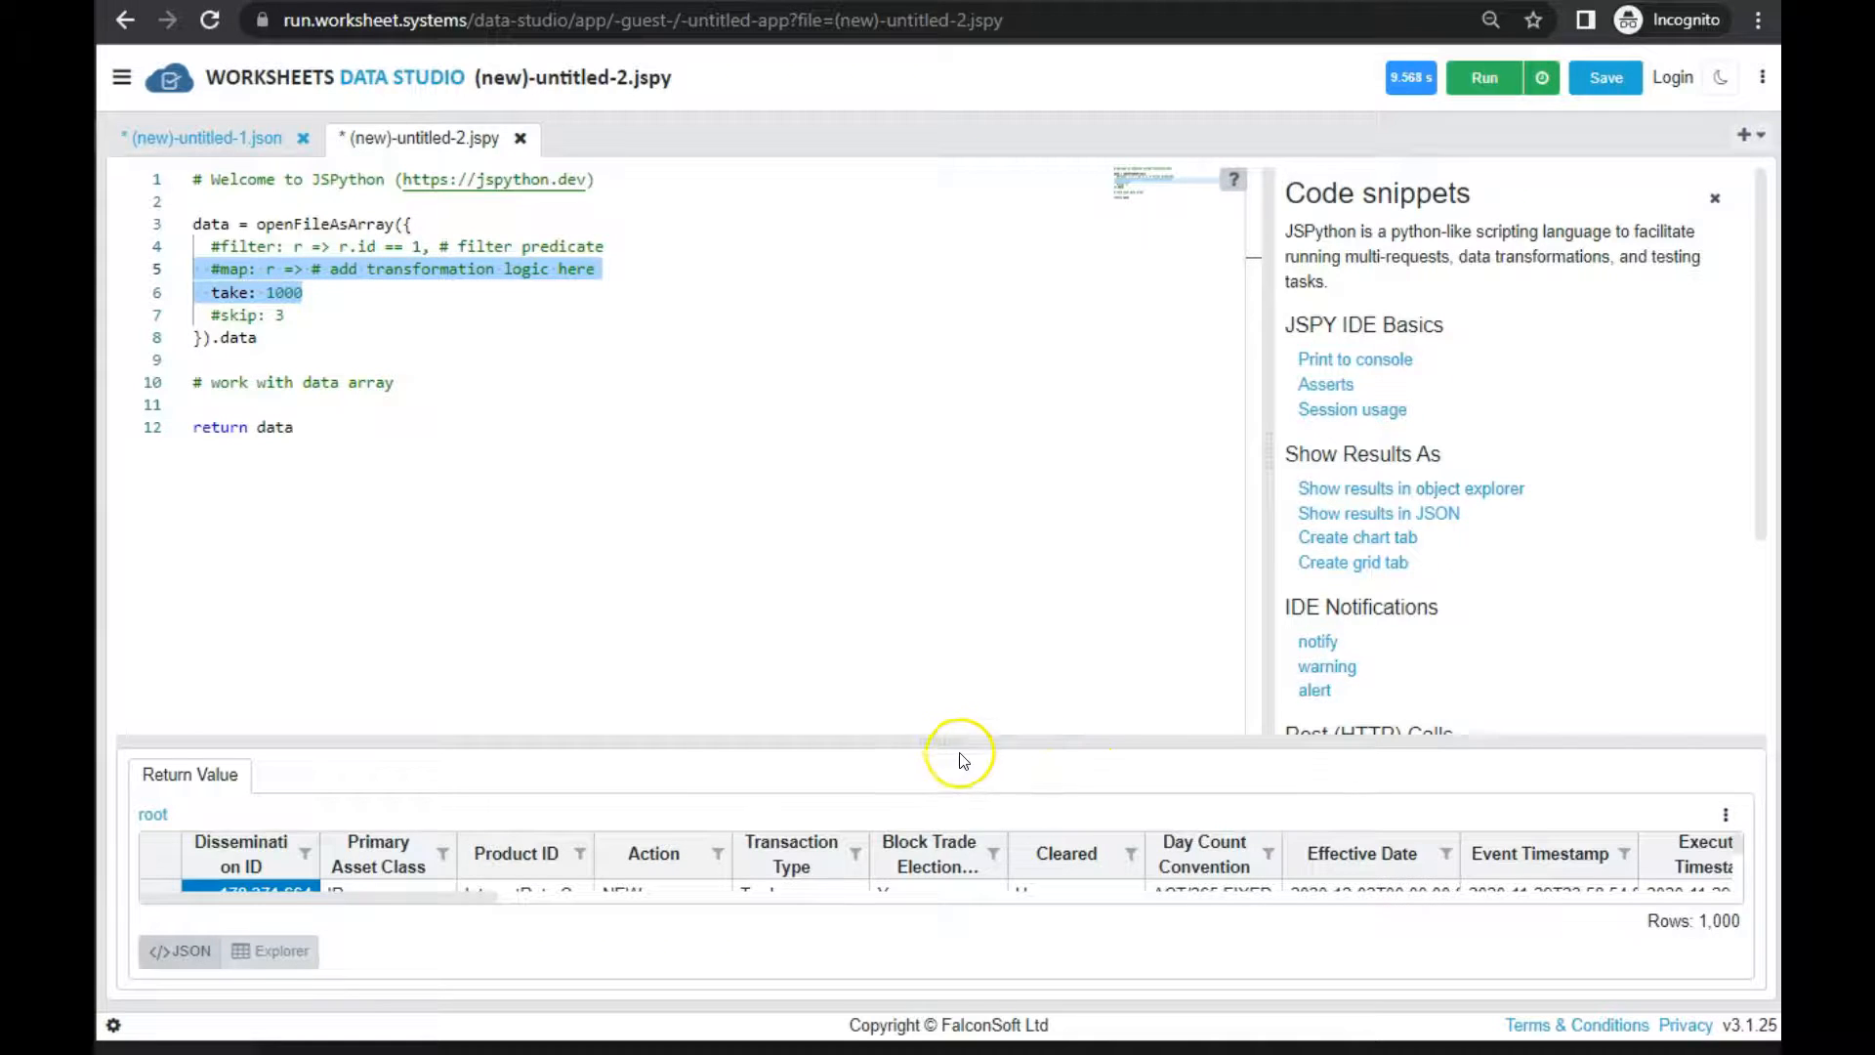
# Enlarge the Return Value pane and inspect the records with the JSON text shown and hidden
pyautogui.moveTo(942, 741); pyautogui.dragTo(920, 489)
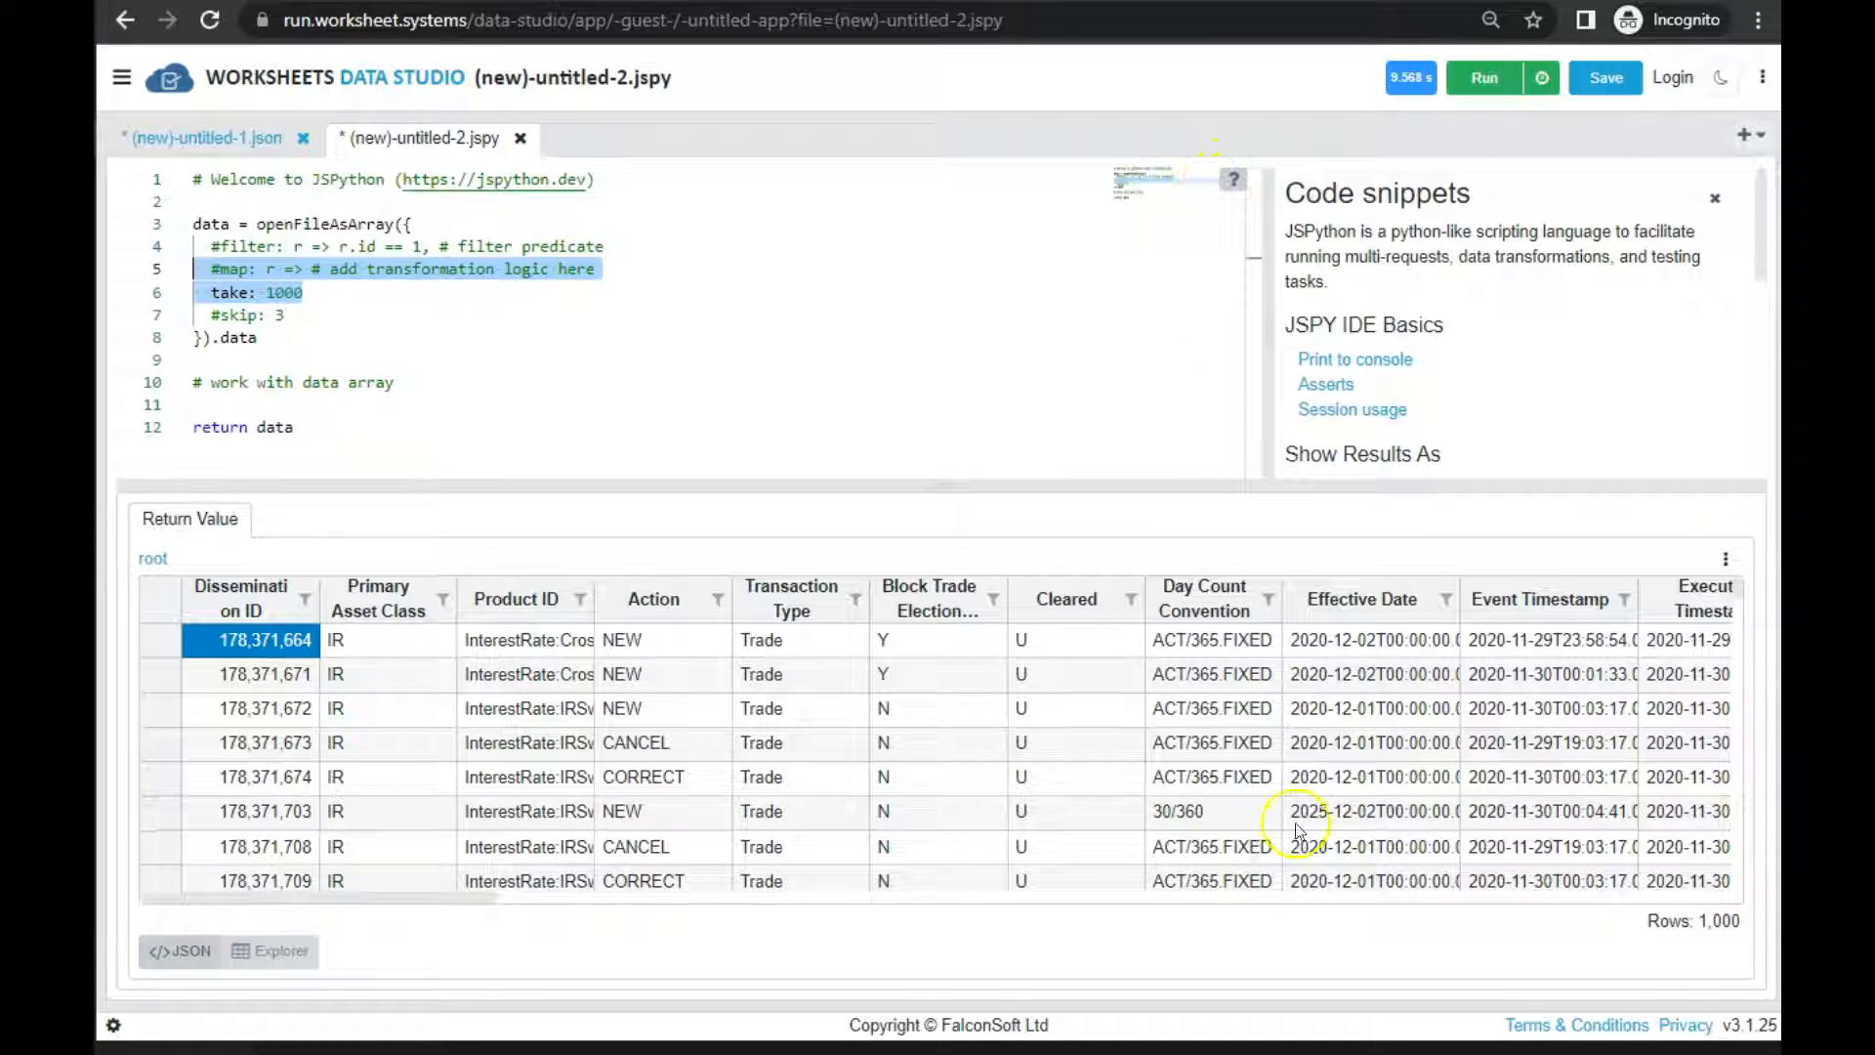
pyautogui.moveTo(1296, 823); pyautogui.dragTo(615, 818)
pyautogui.click(178, 952)
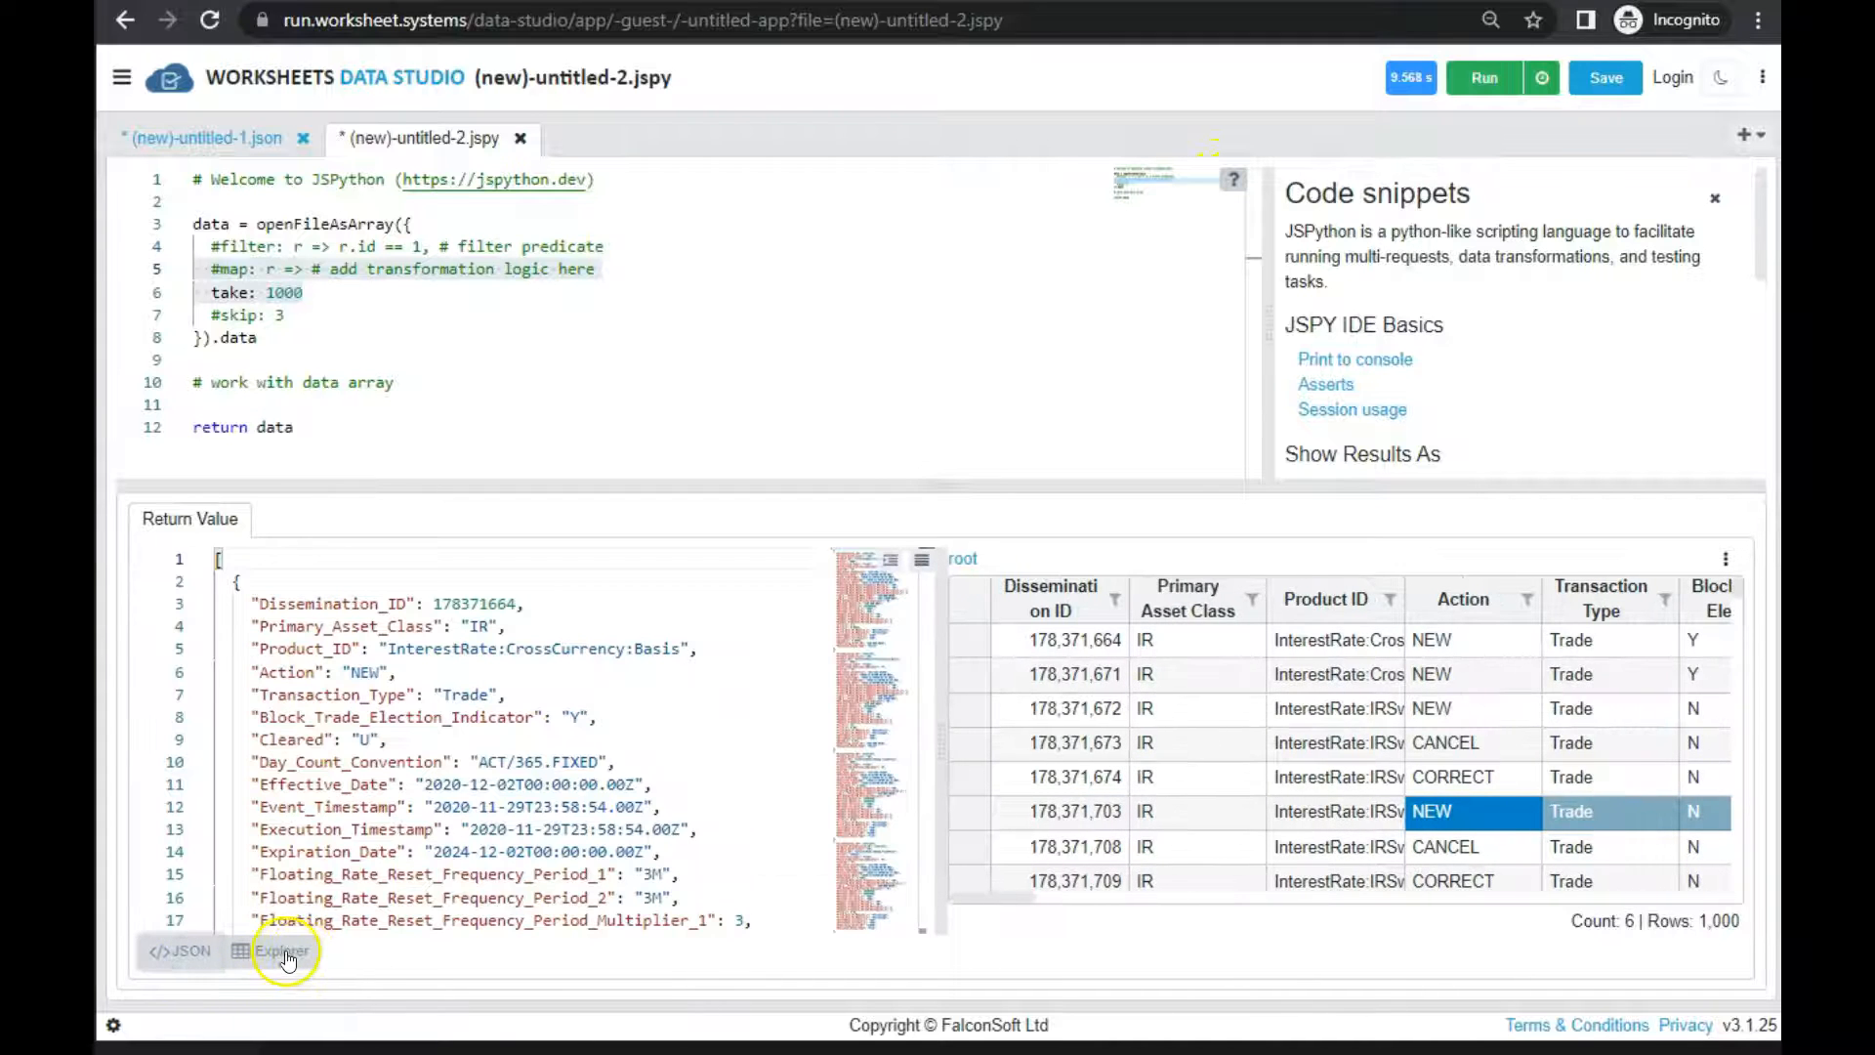
pyautogui.click(282, 952)
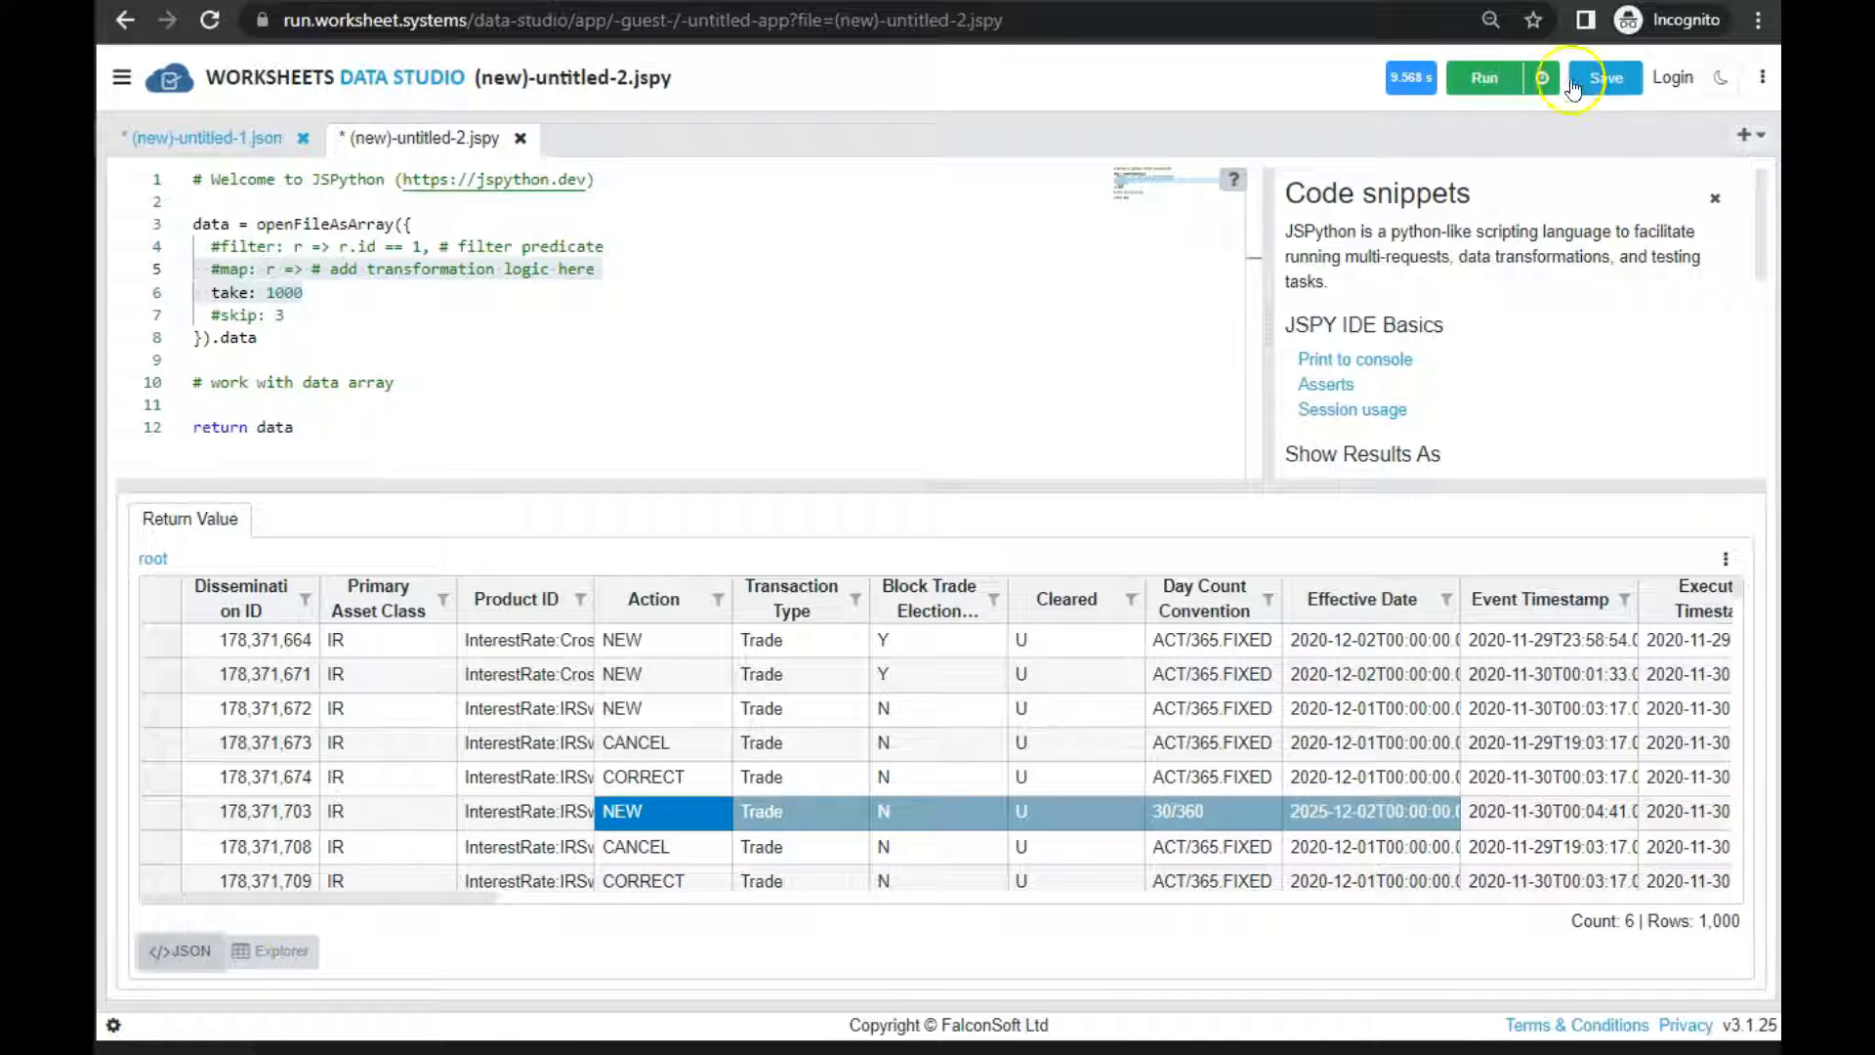
# Hide the code snippets and show the results beside the script with their JSON text included
pyautogui.click(1229, 185)
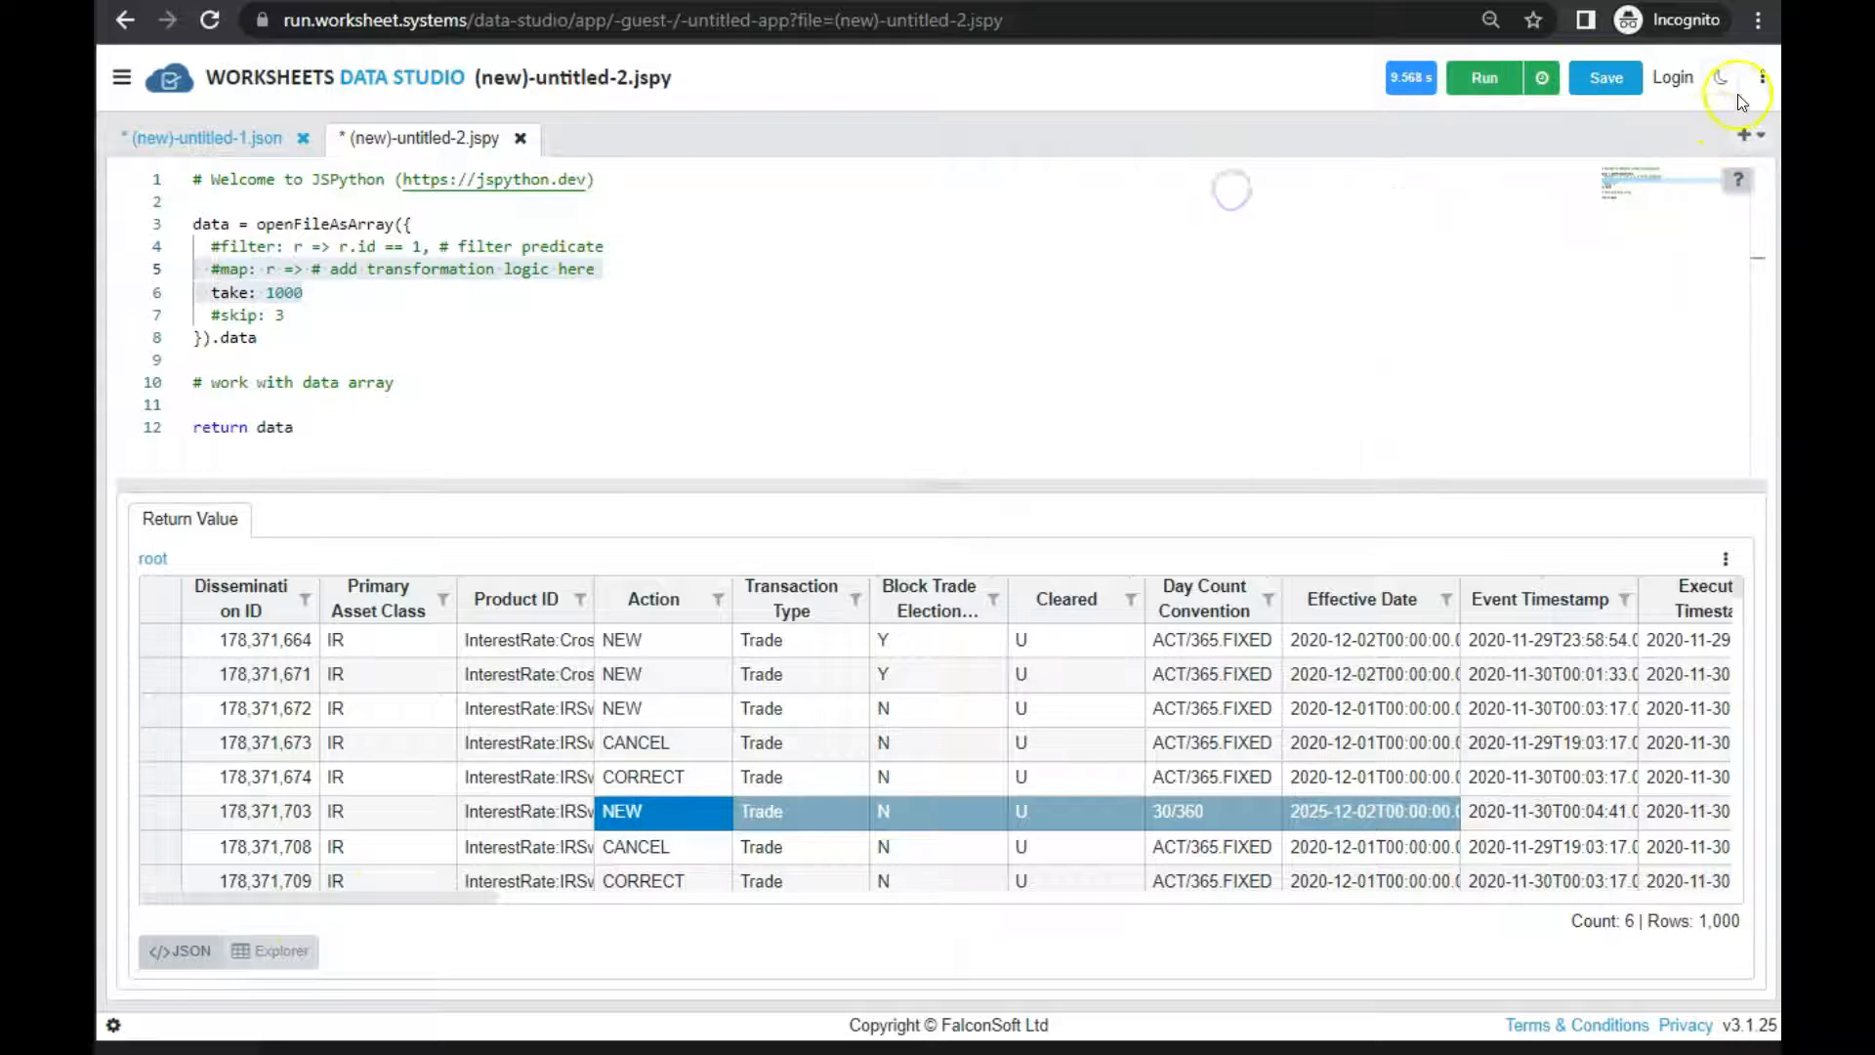
pyautogui.click(1770, 83)
pyautogui.click(840, 957)
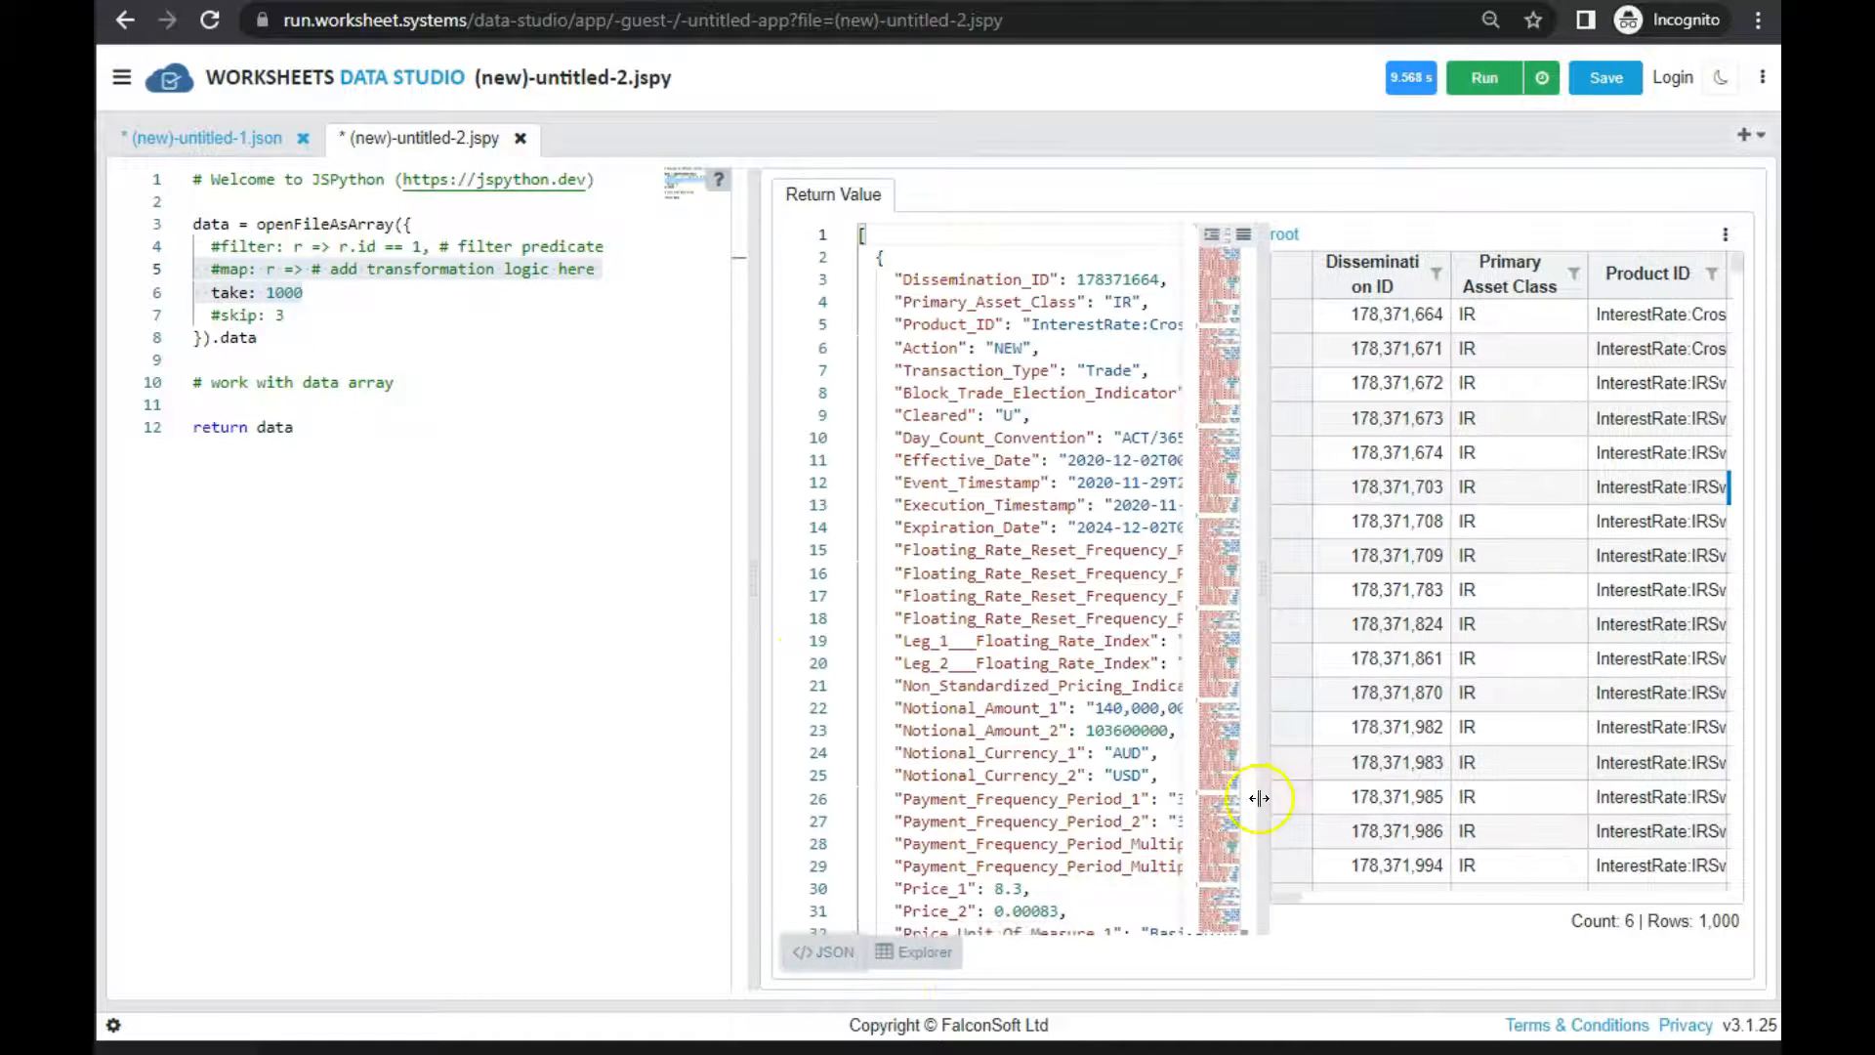
pyautogui.scroll(-5, 1084, 670)
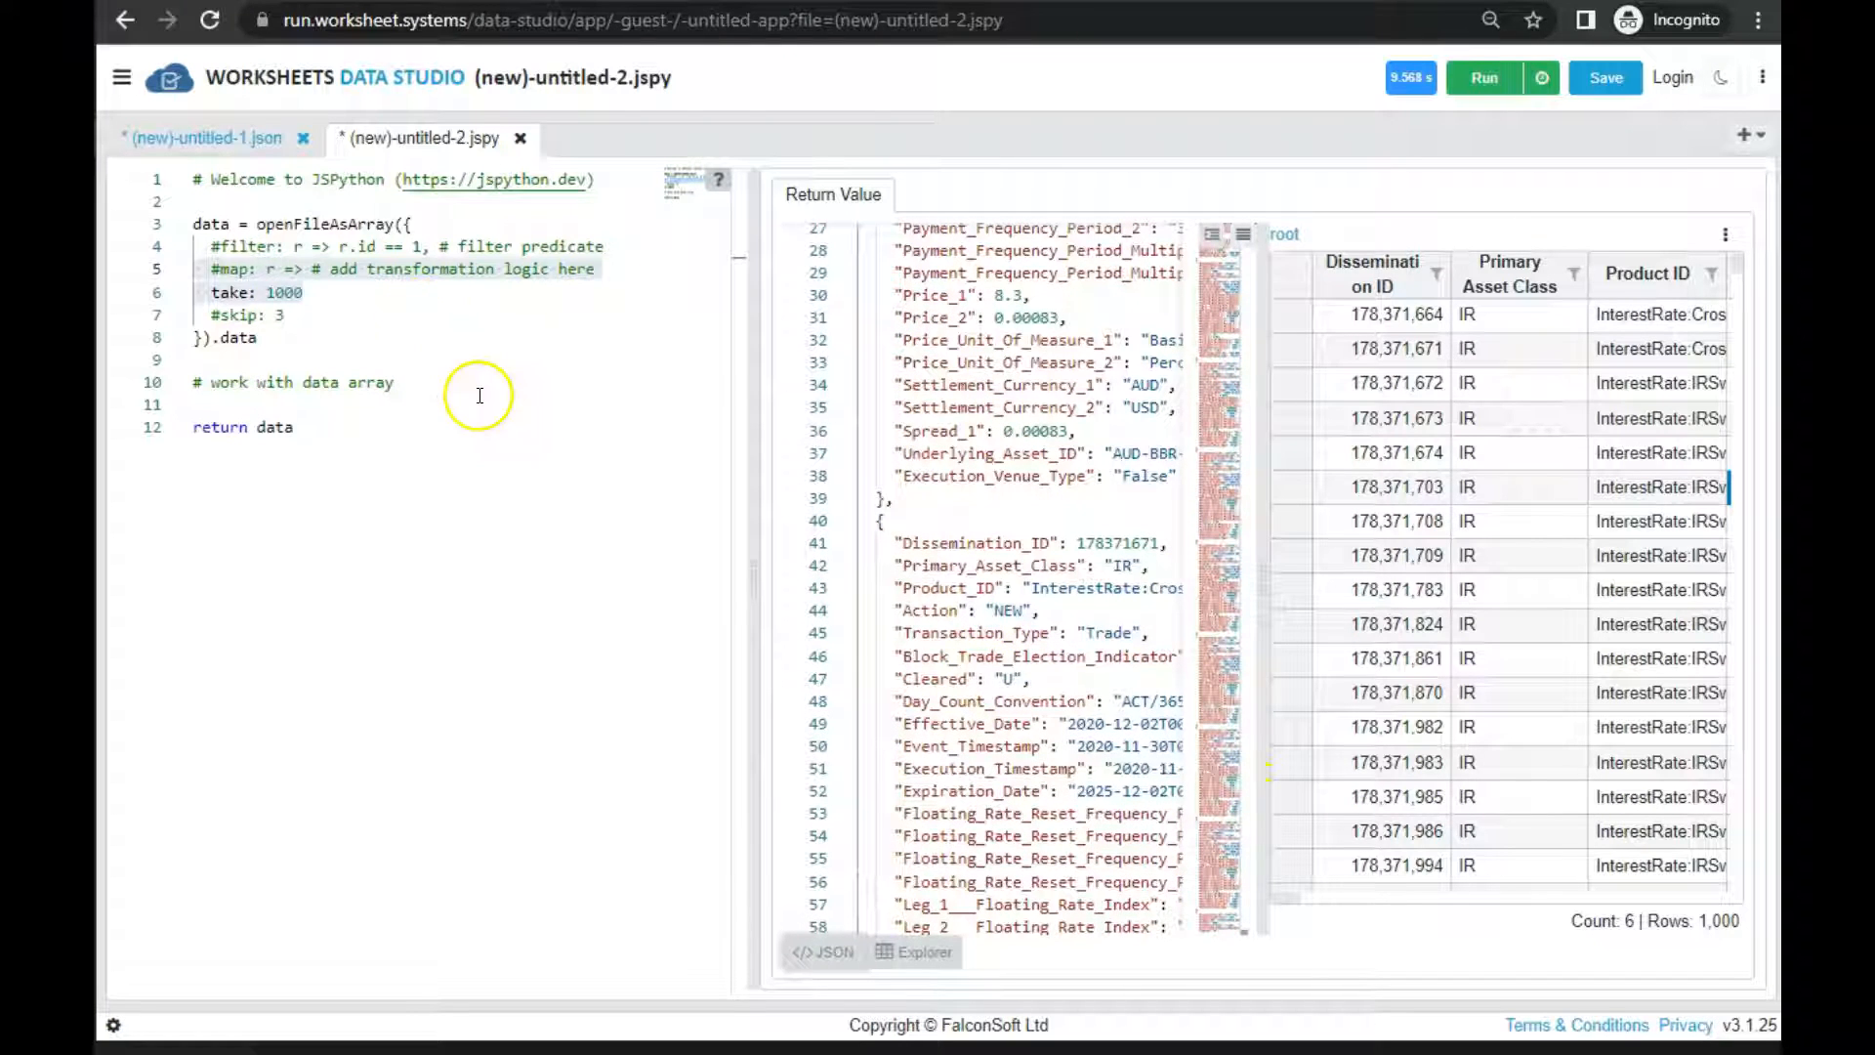
# Replace the filter, map, take and skip options of openFileAsArray with distinct: "Product_ID"
pyautogui.click(427, 383)
pyautogui.click(238, 278)
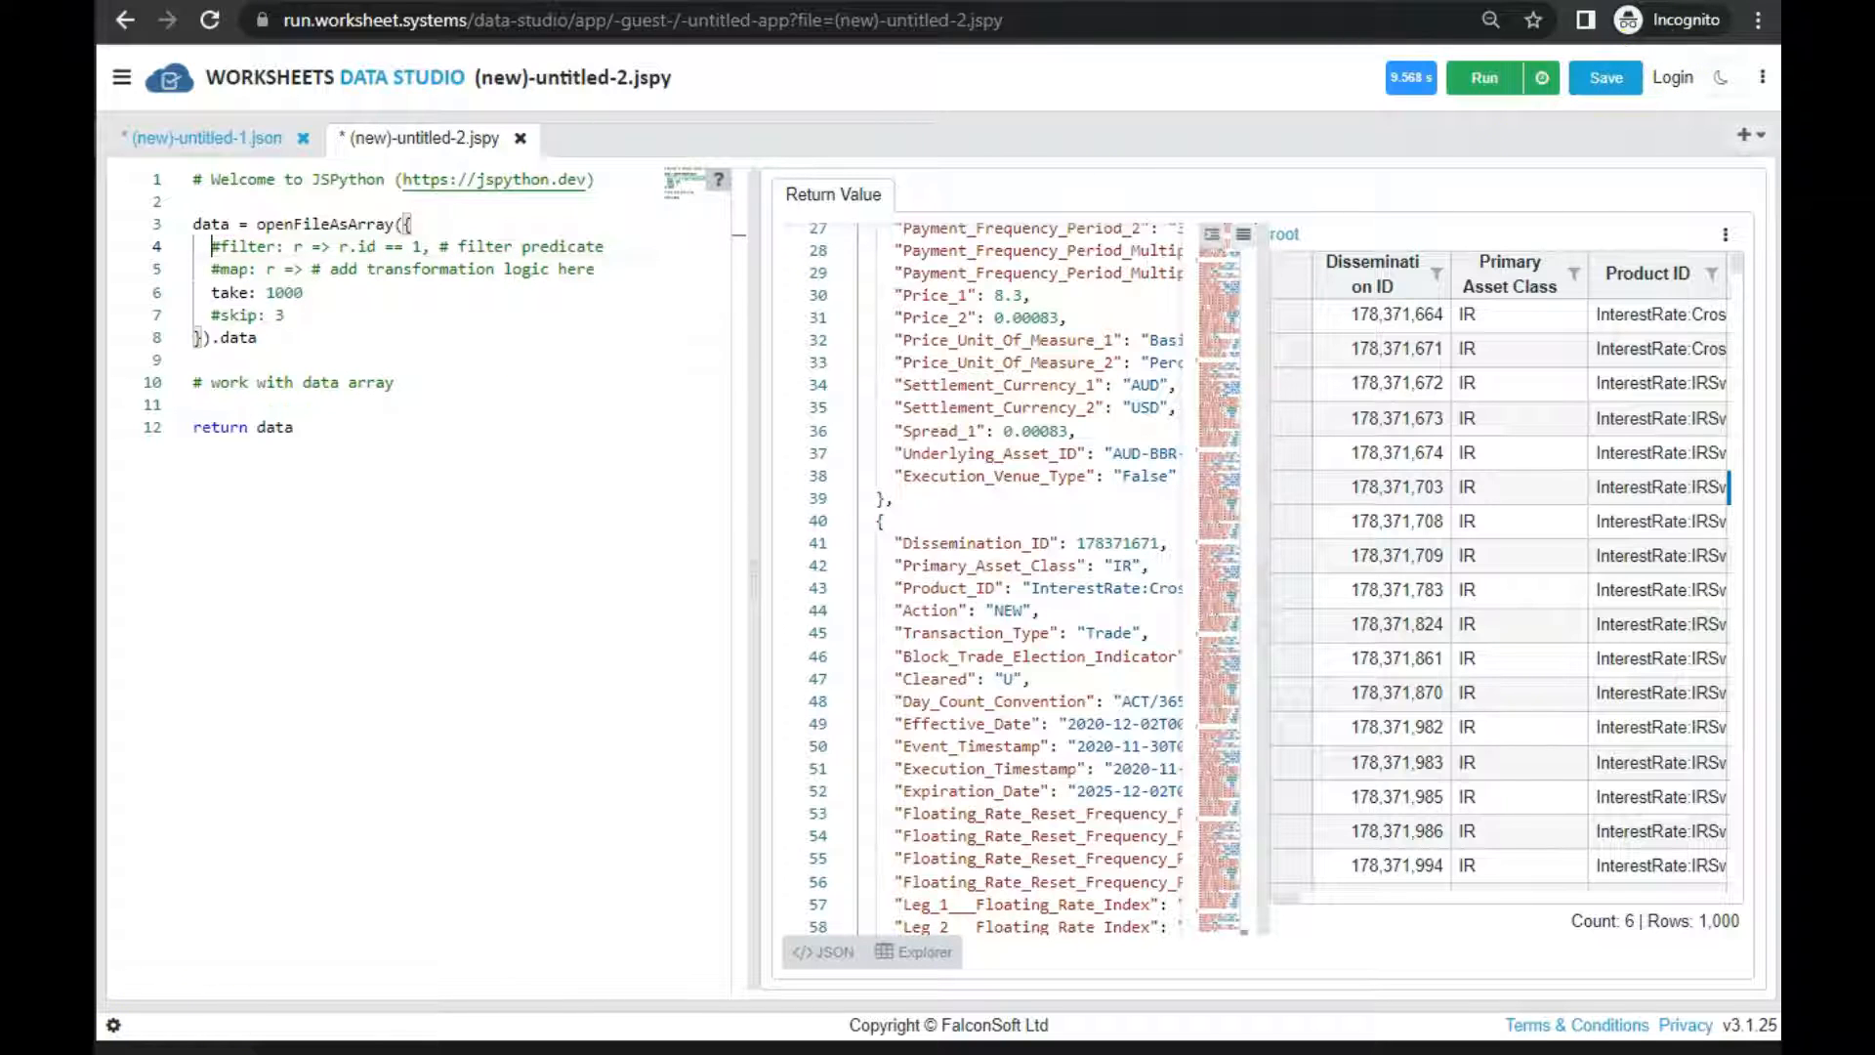
pyautogui.click(244, 246)
pyautogui.hotkey('shift', 'Down')
pyautogui.hotkey('shift', 'Down')
pyautogui.hotkey('shift', 'Down')
pyautogui.hotkey('shift', 'Down')
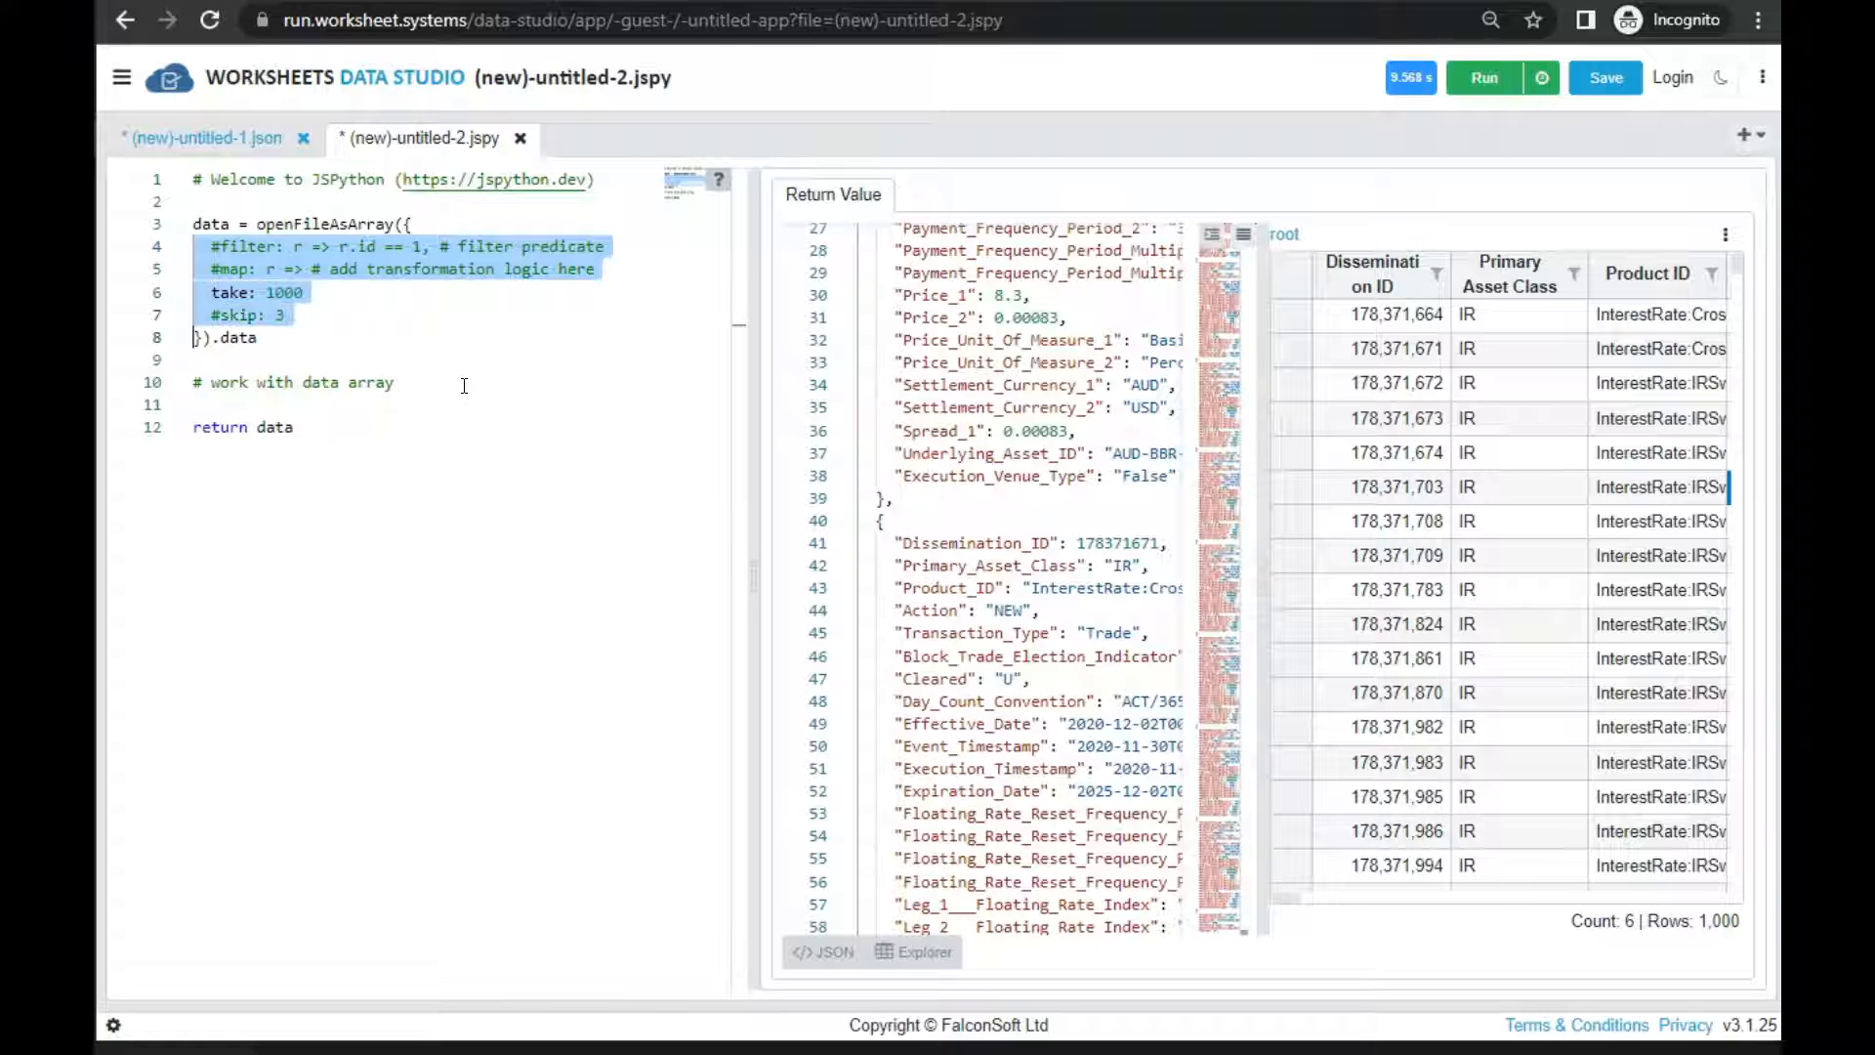
pyautogui.press('Delete')
pyautogui.press('Return')
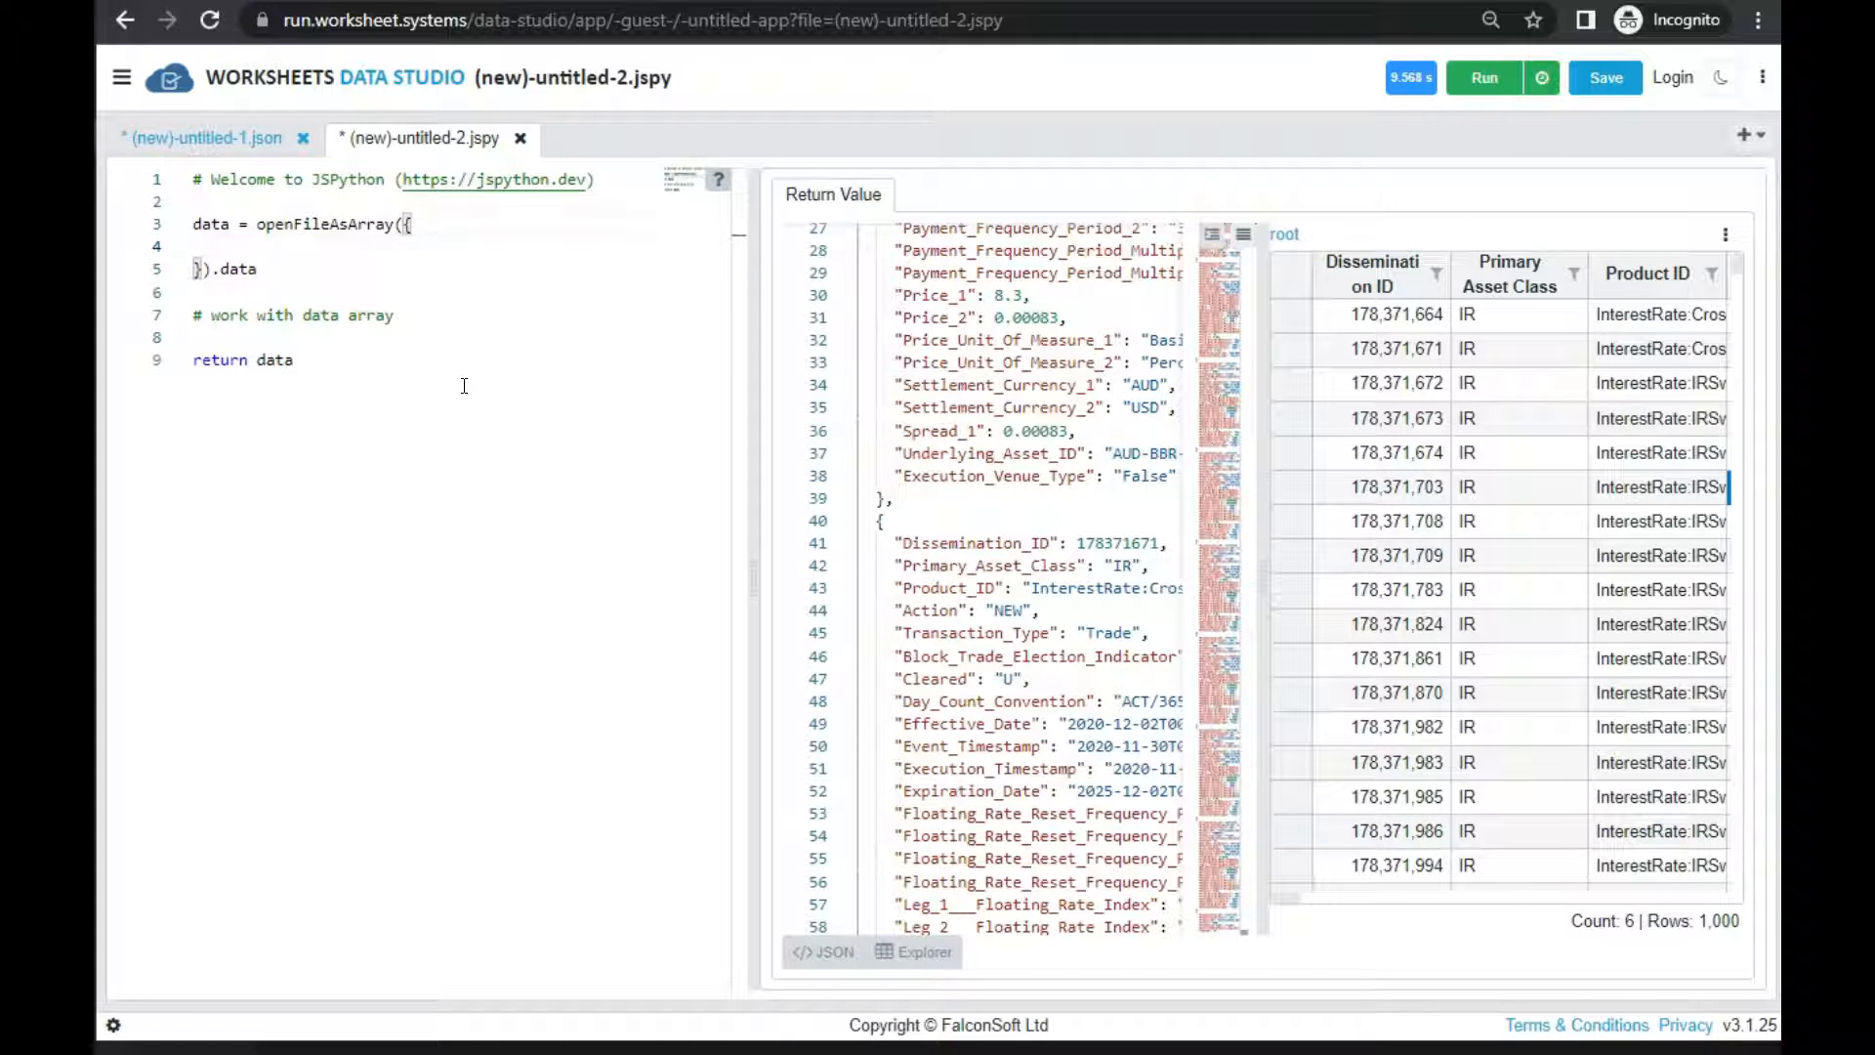
pyautogui.write('distinct: "Product_ID')
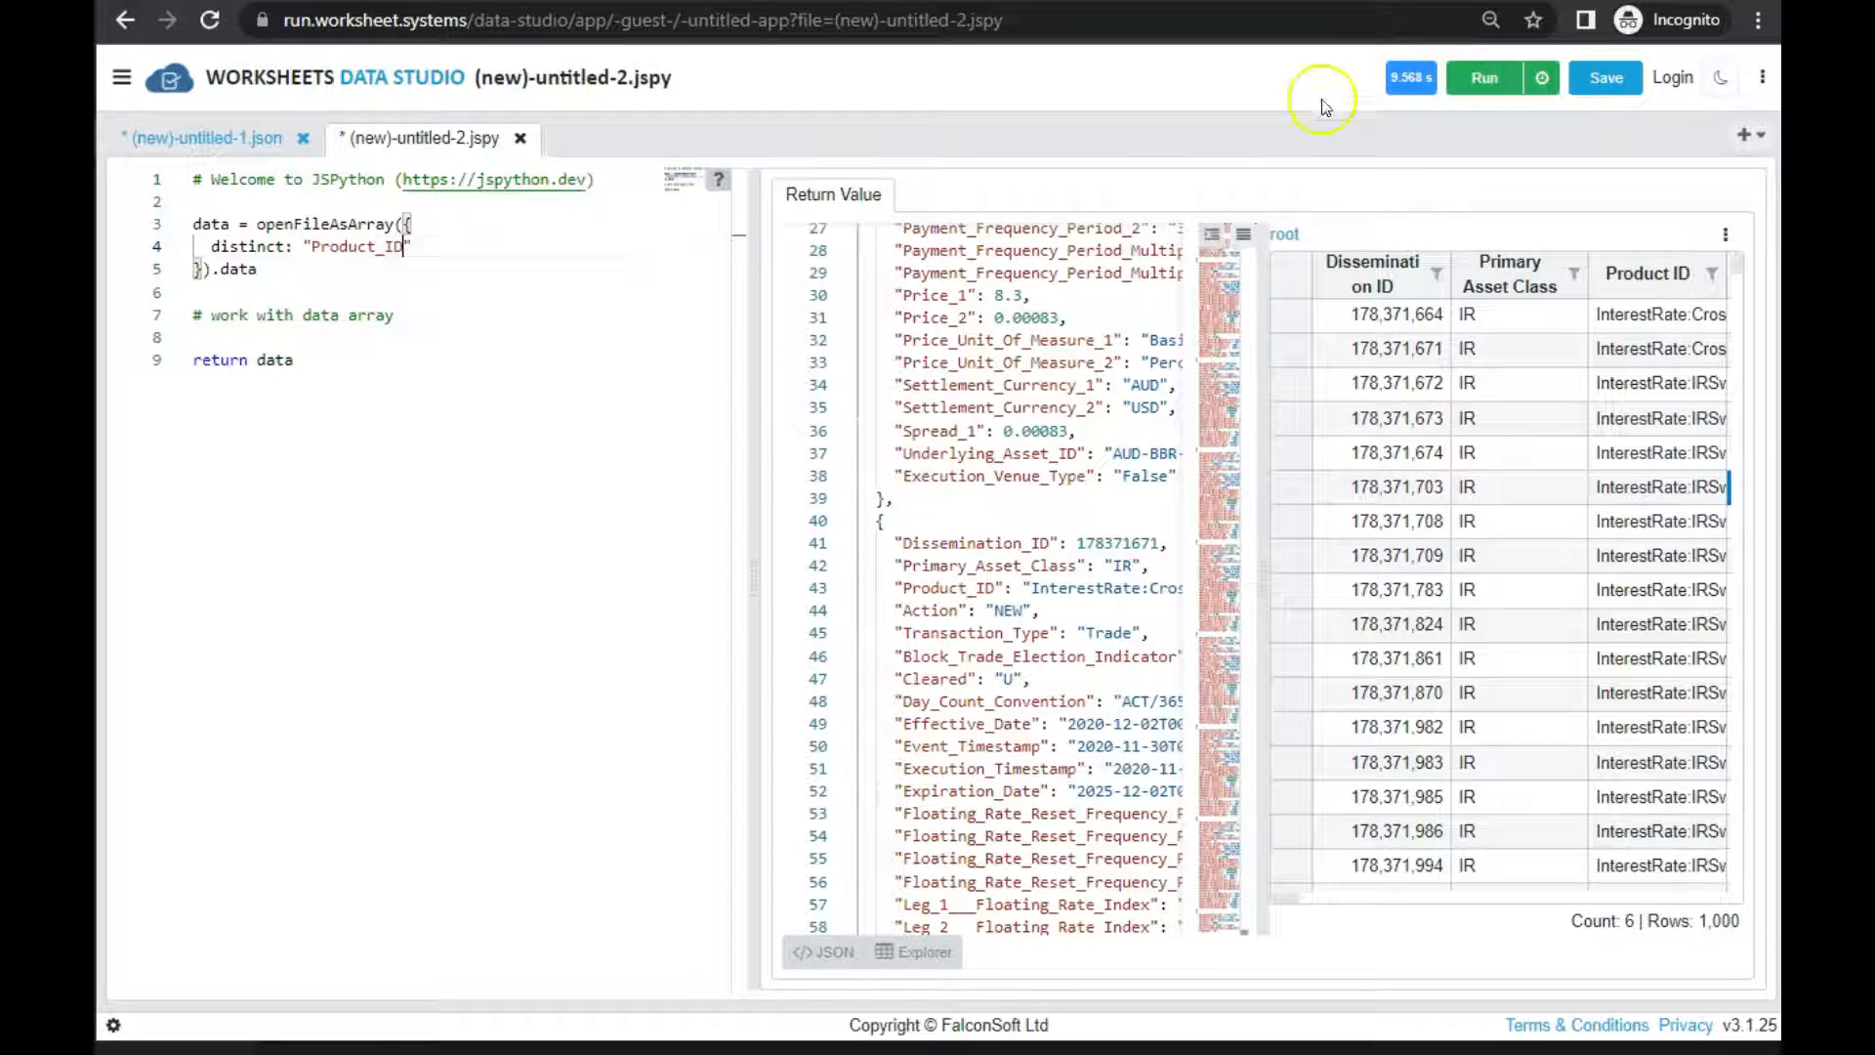
# Run the distinct Product_ID script on test1.sdr_DTCC_Rates_150k.jsv with the default partial-open options and show the new result
pyautogui.click(1486, 86)
pyautogui.click(1102, 479)
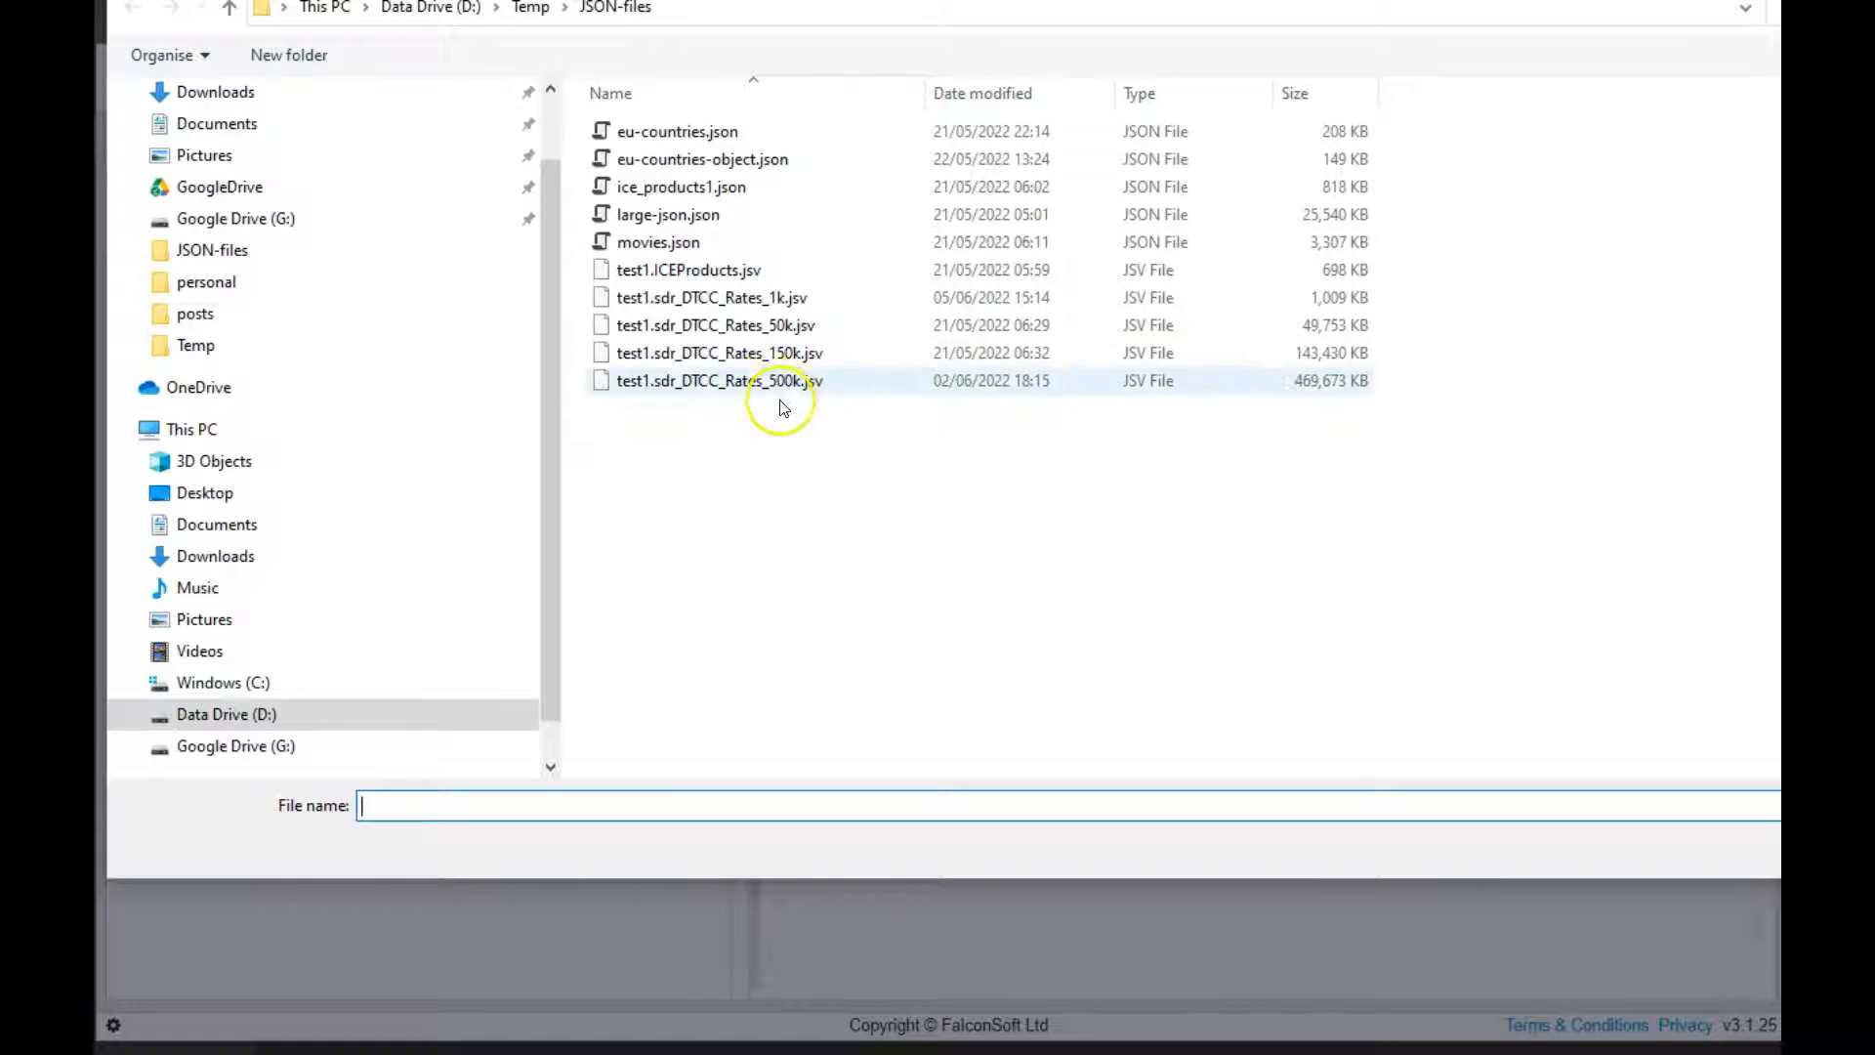
pyautogui.doubleClick(784, 363)
pyautogui.click(707, 479)
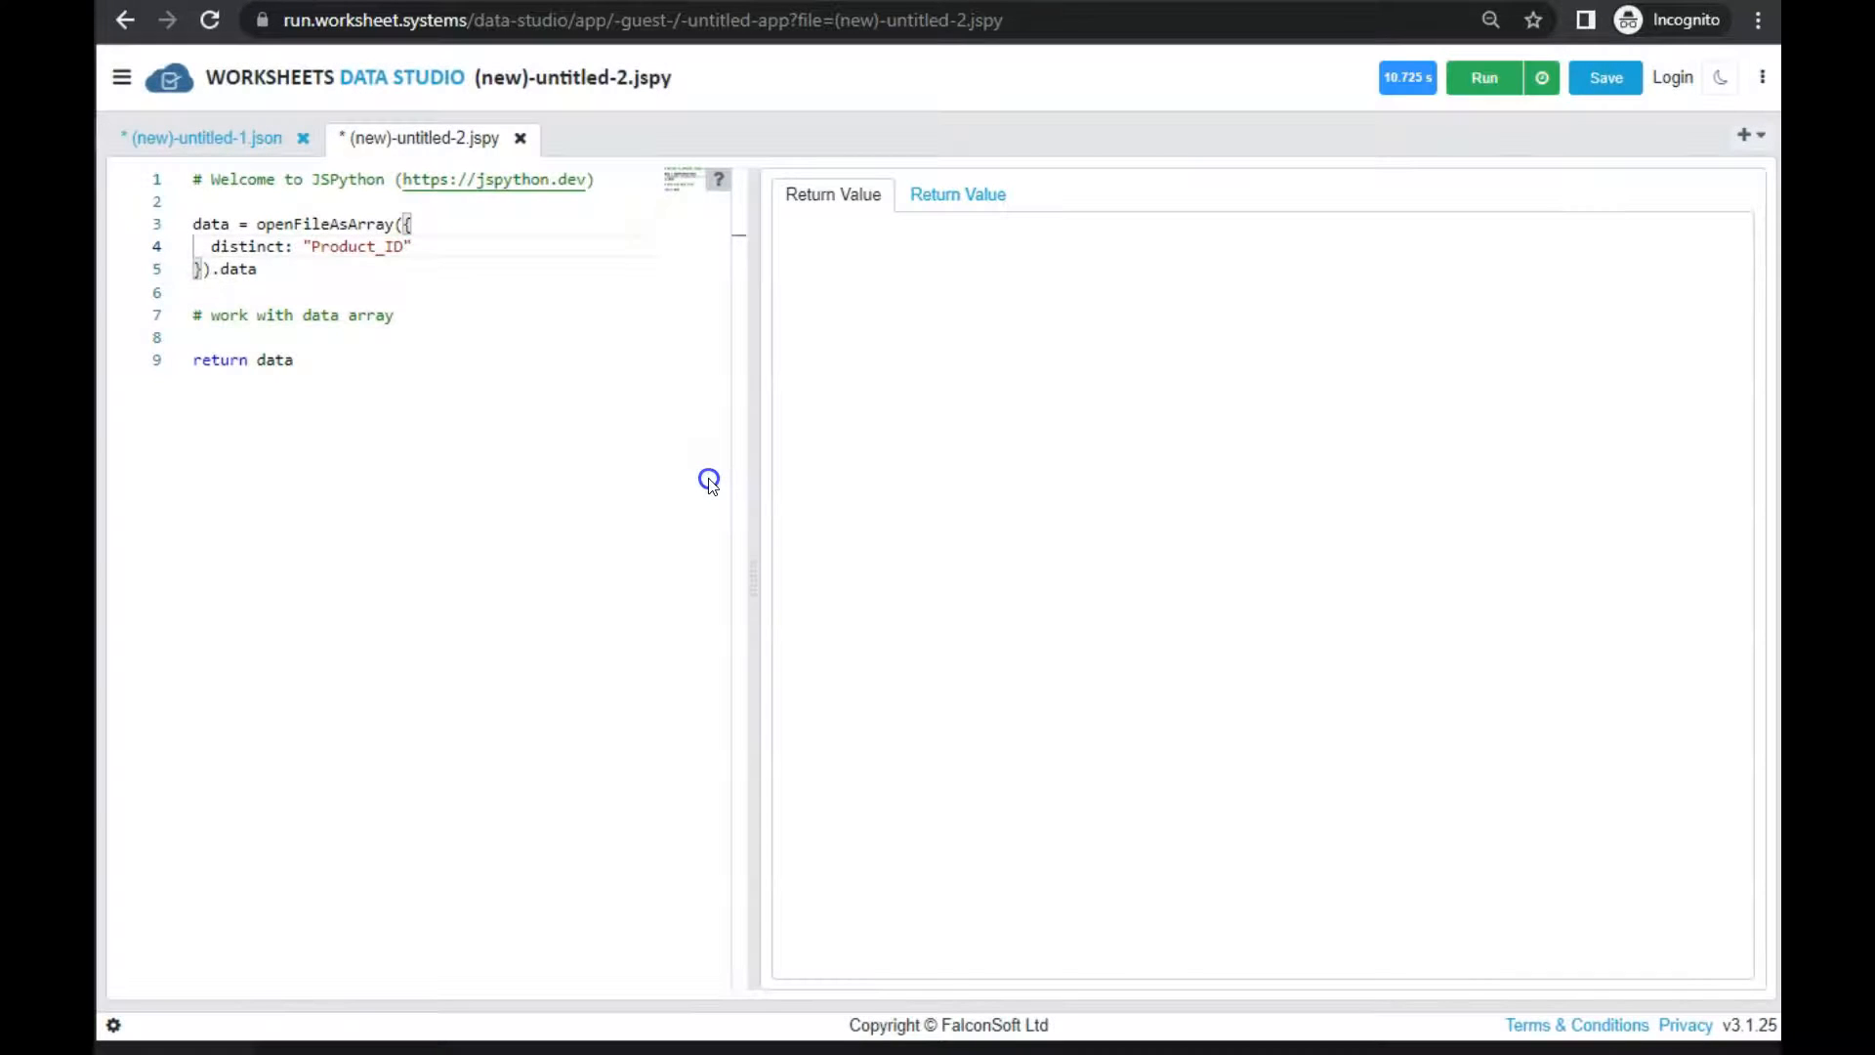
pyautogui.click(1004, 194)
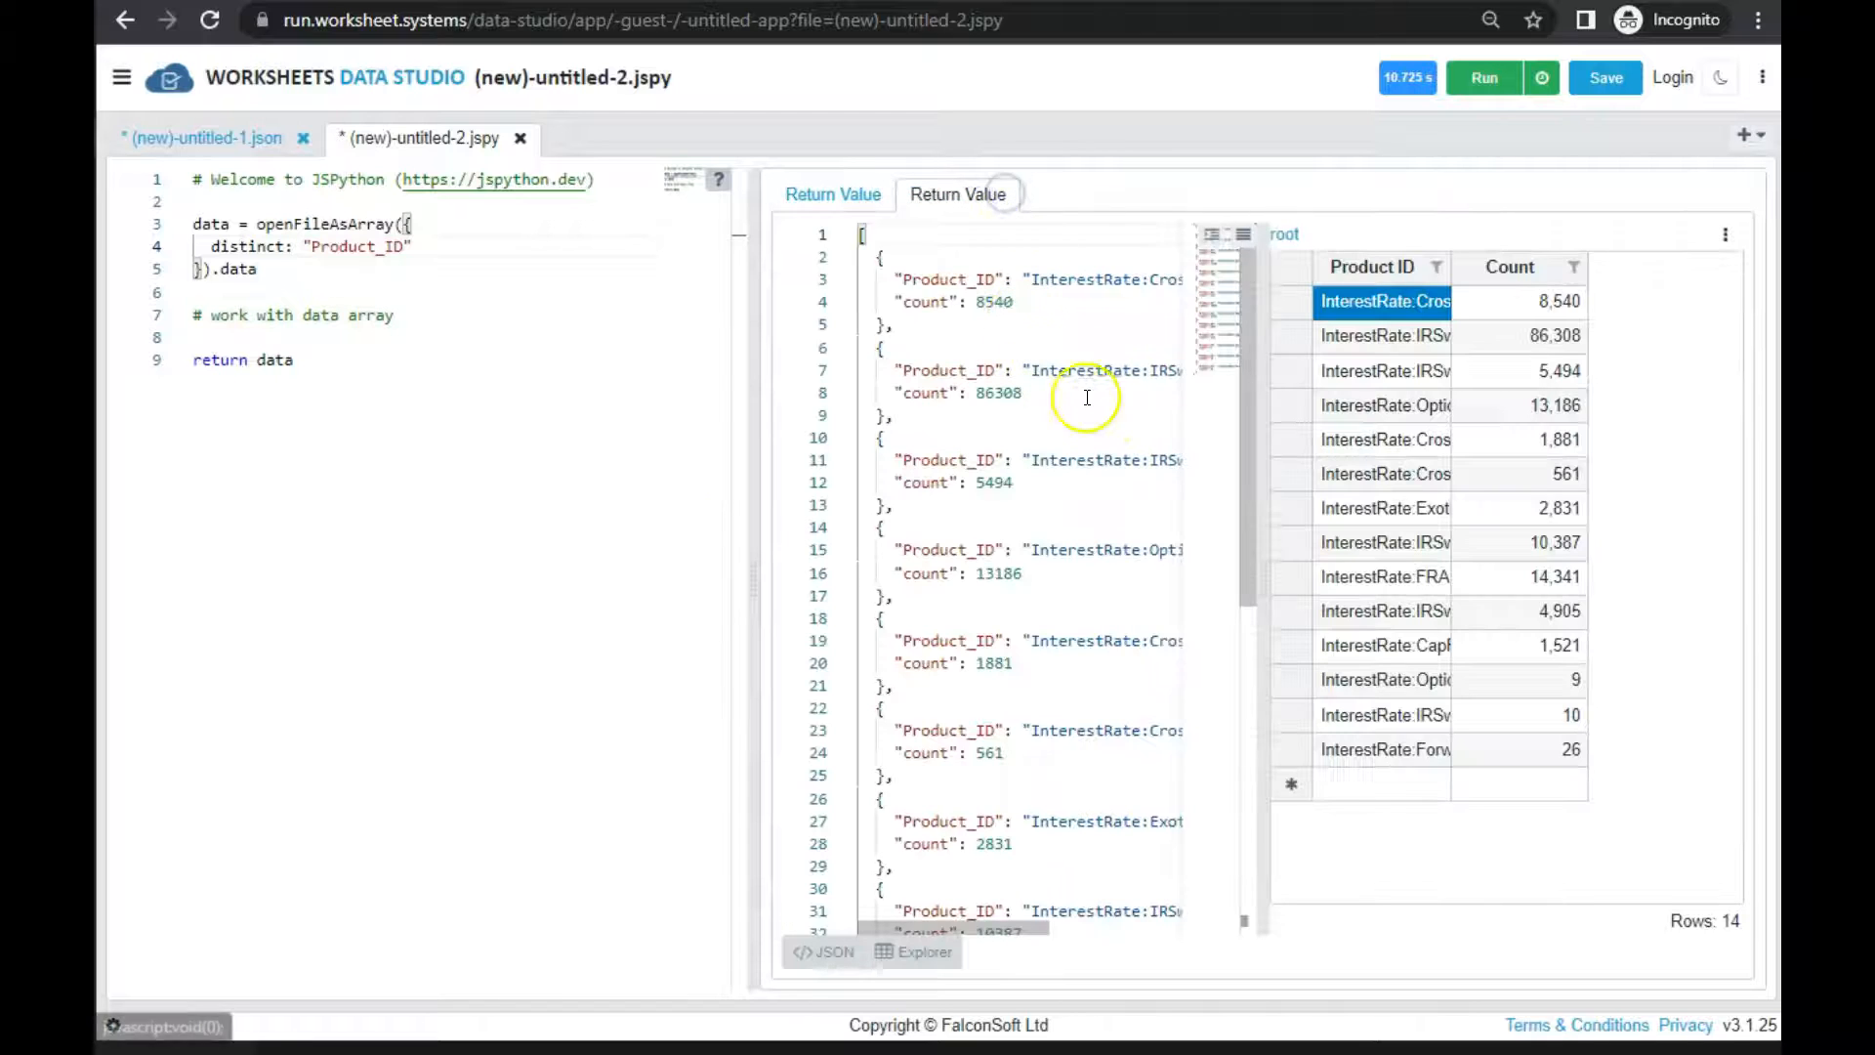
# Widen the Product ID column in the results grid and select the InterestRate:CapFloor text for copying
pyautogui.moveTo(1450, 270); pyautogui.dragTo(1512, 653)
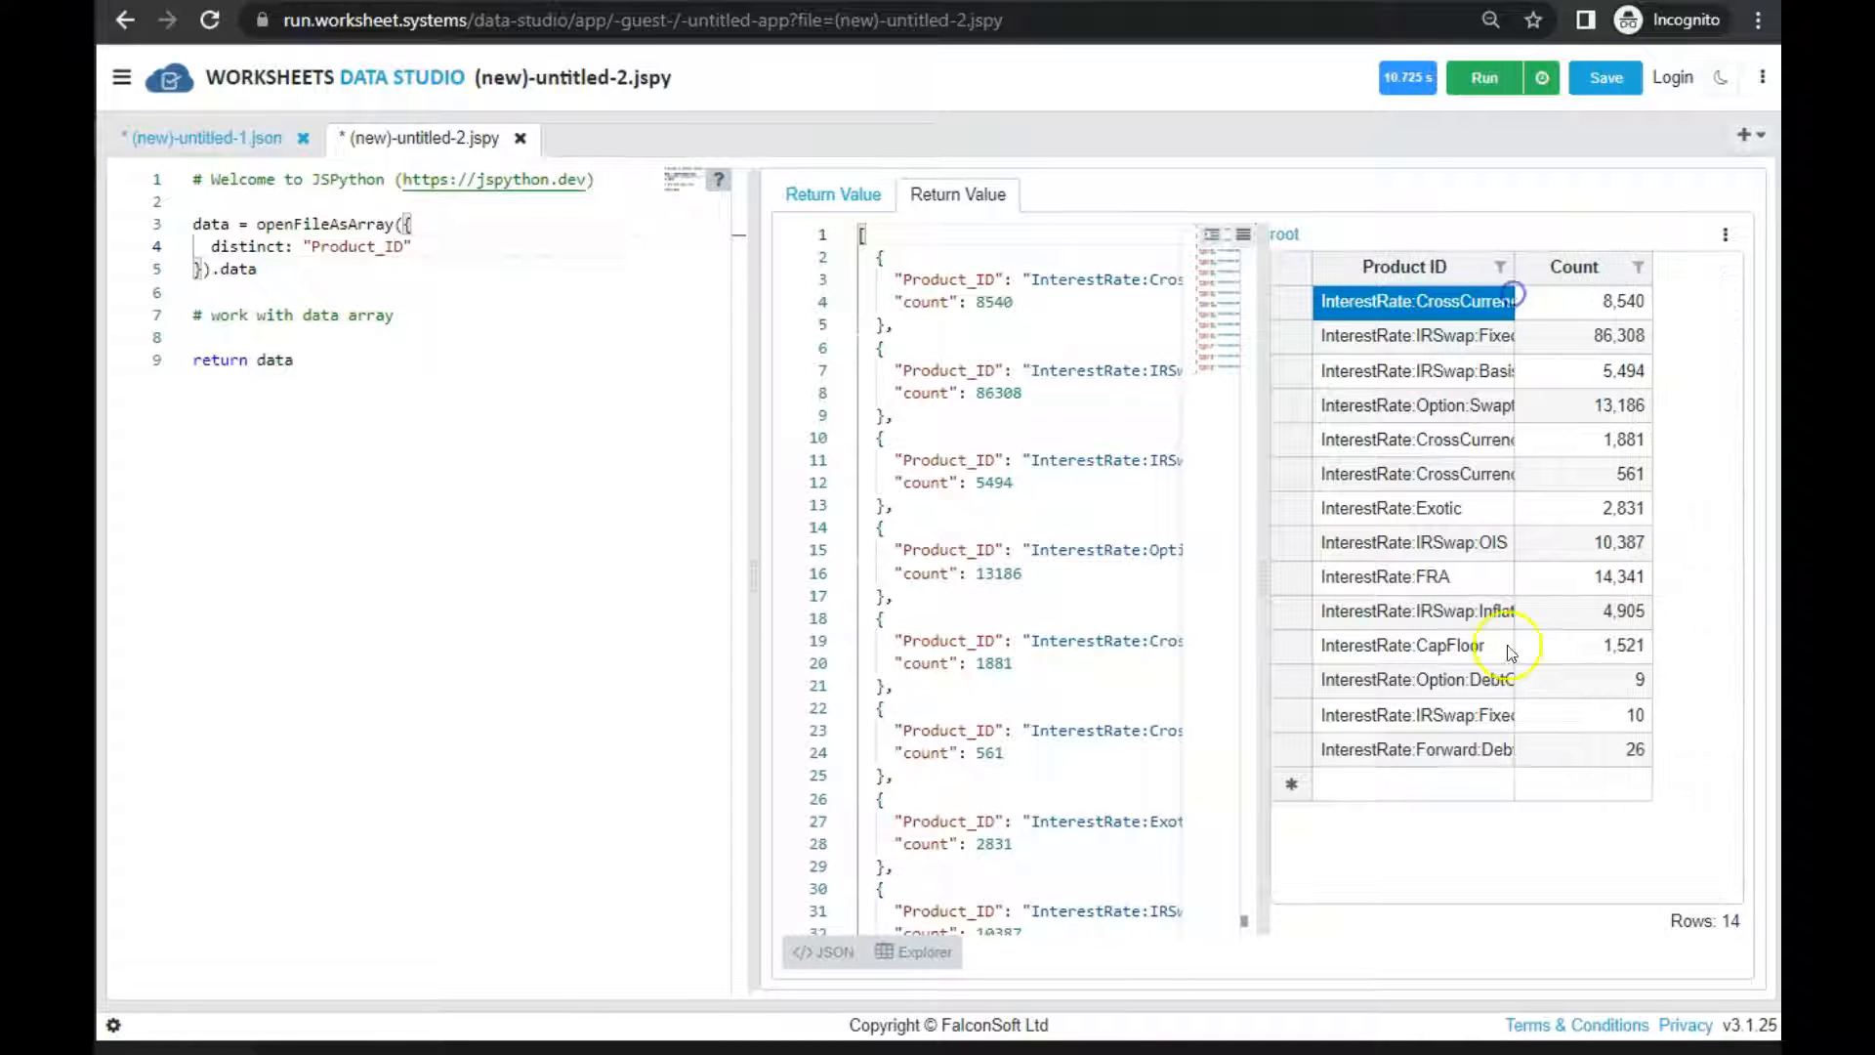
pyautogui.click(1596, 646)
pyautogui.click(1459, 640)
pyautogui.click(1465, 652)
pyautogui.moveTo(1509, 646); pyautogui.dragTo(1304, 652)
pyautogui.hotkey('ctrl', 'c')
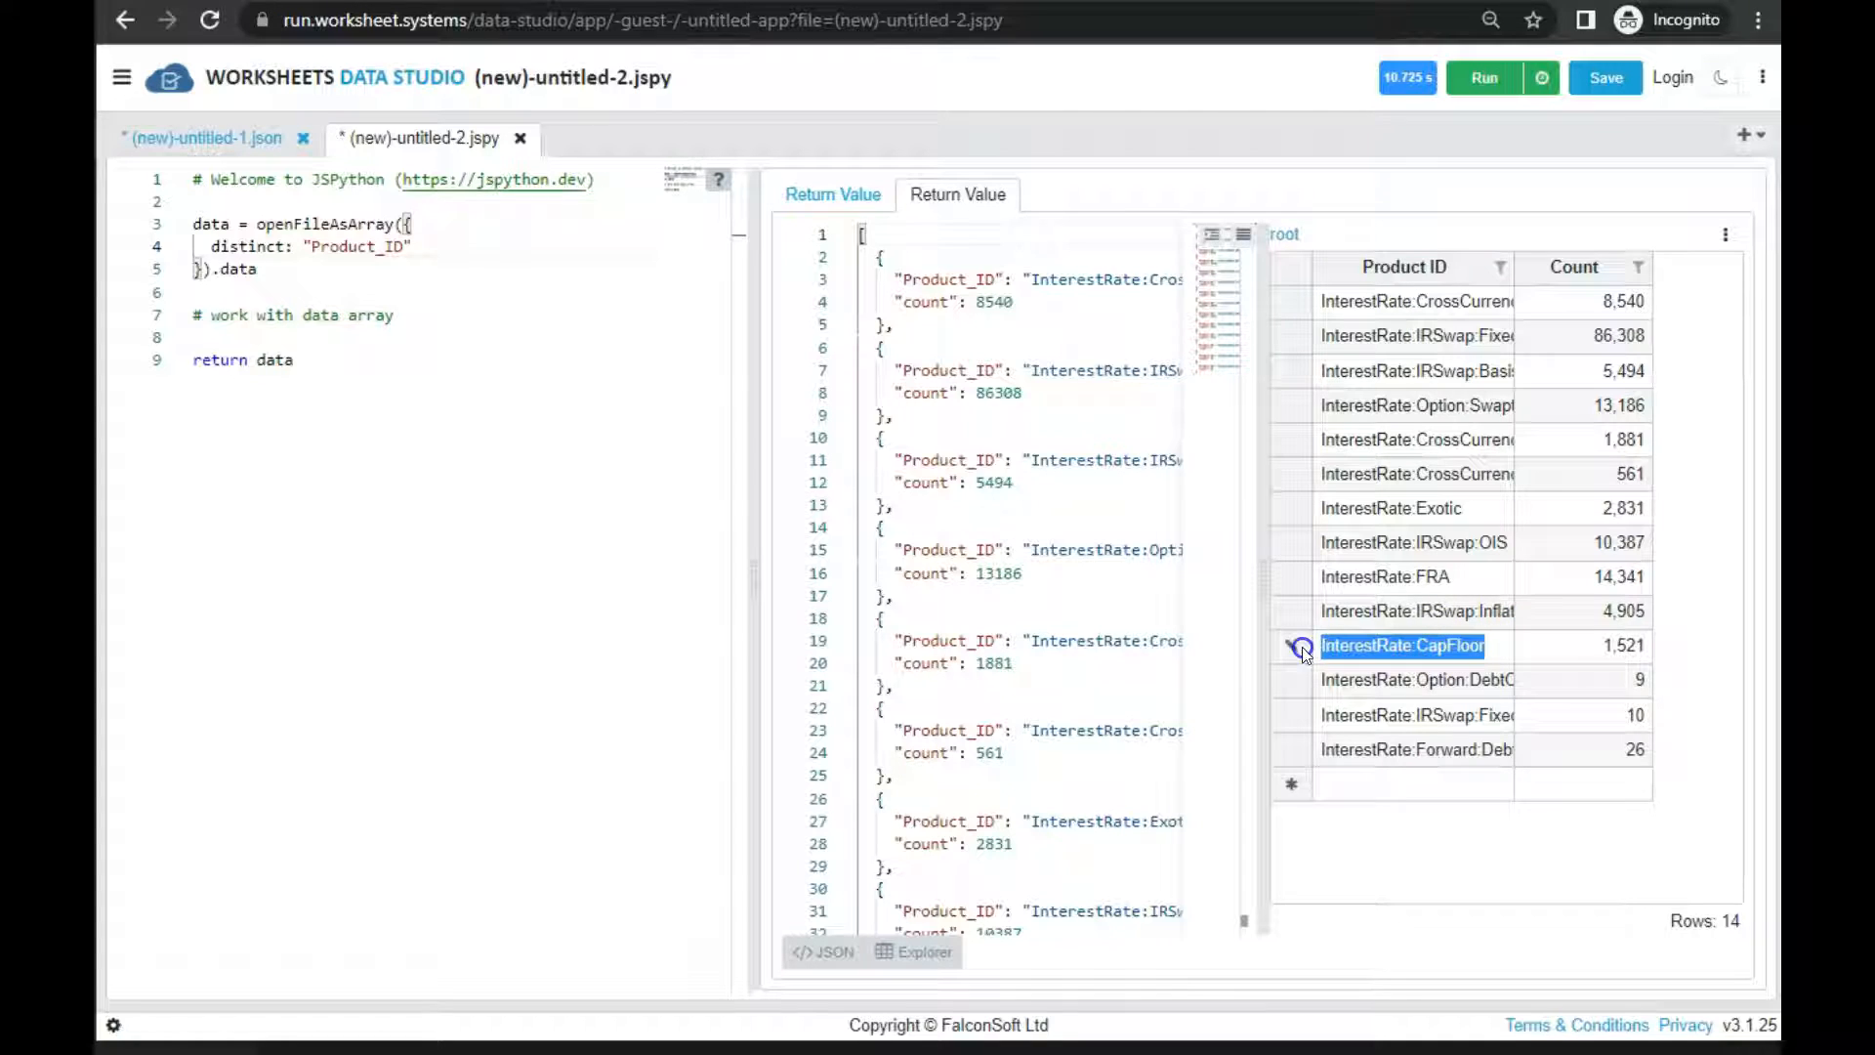
# Replace the distinct option with filter: r => r.Product_ID == 'InterestRate:CapFloor' and widen the script editor to fit the line
pyautogui.click(369, 271)
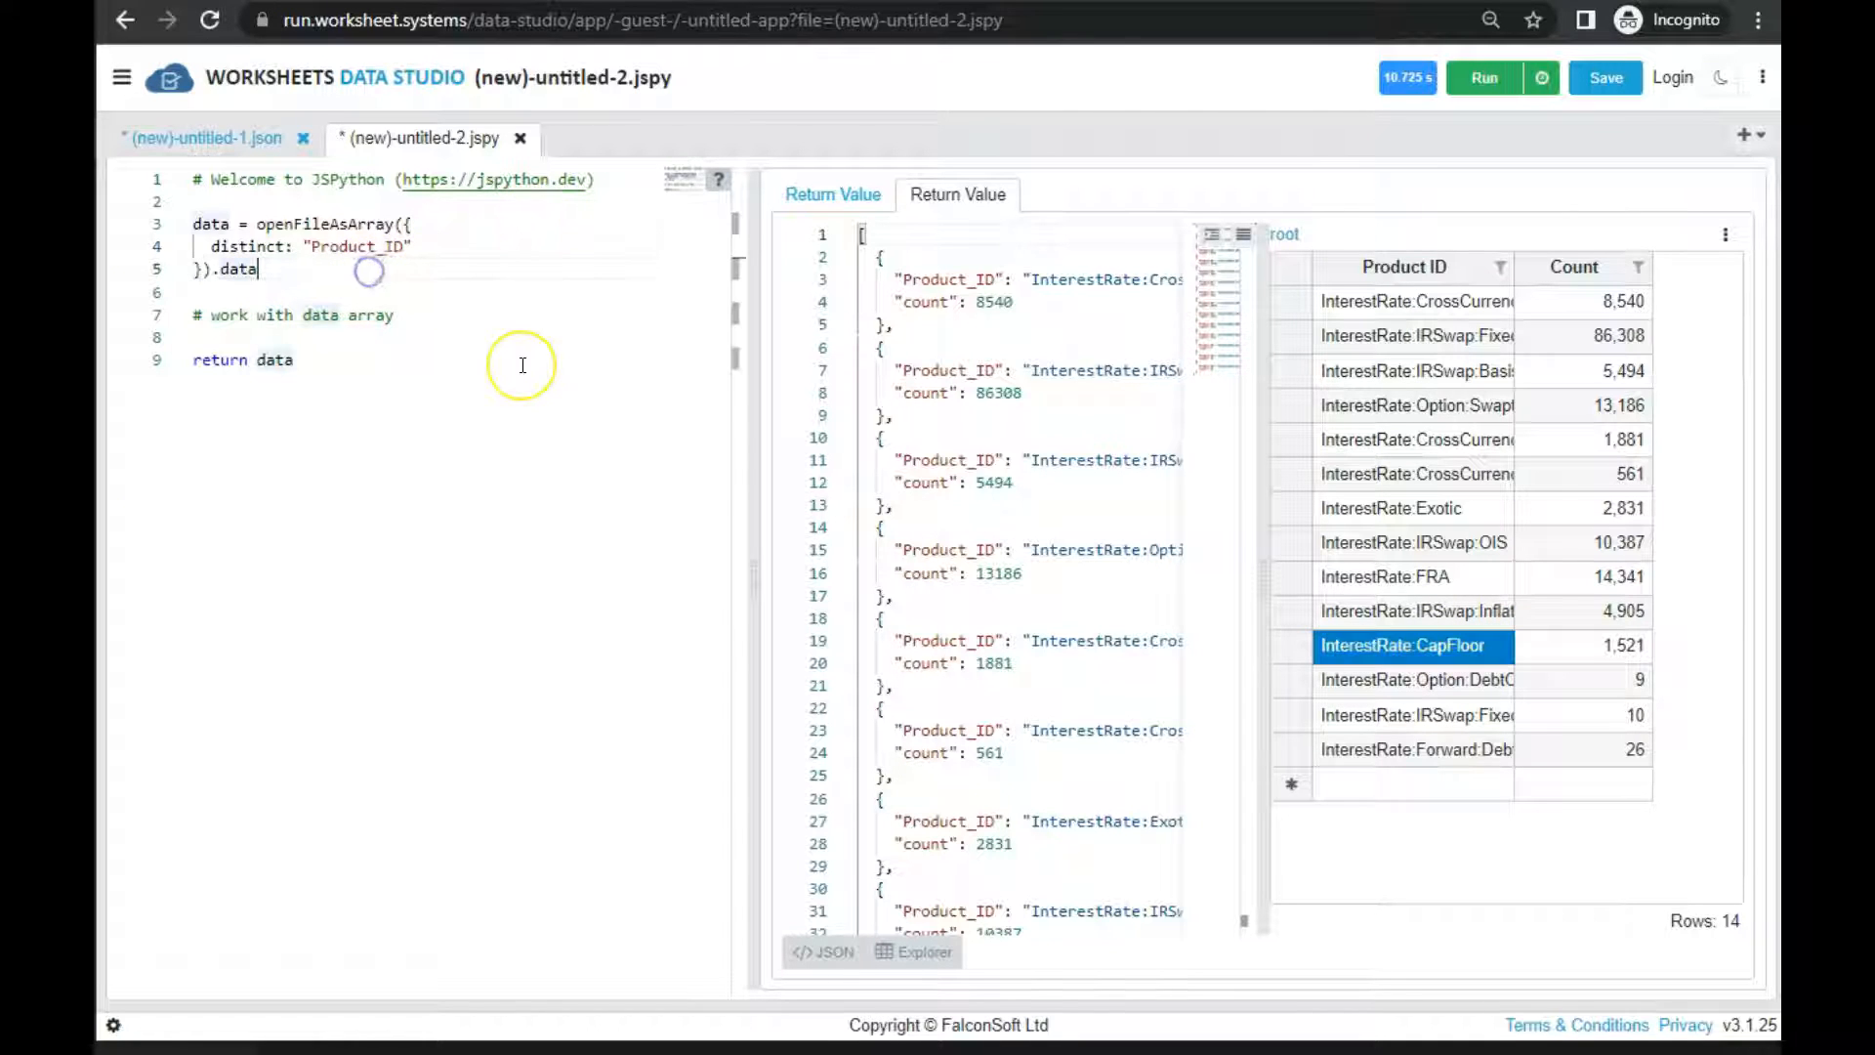
pyautogui.press('Up')
pyautogui.press('End')
pyautogui.hotkey('shift', 'Home')
pyautogui.press('BackSpace')
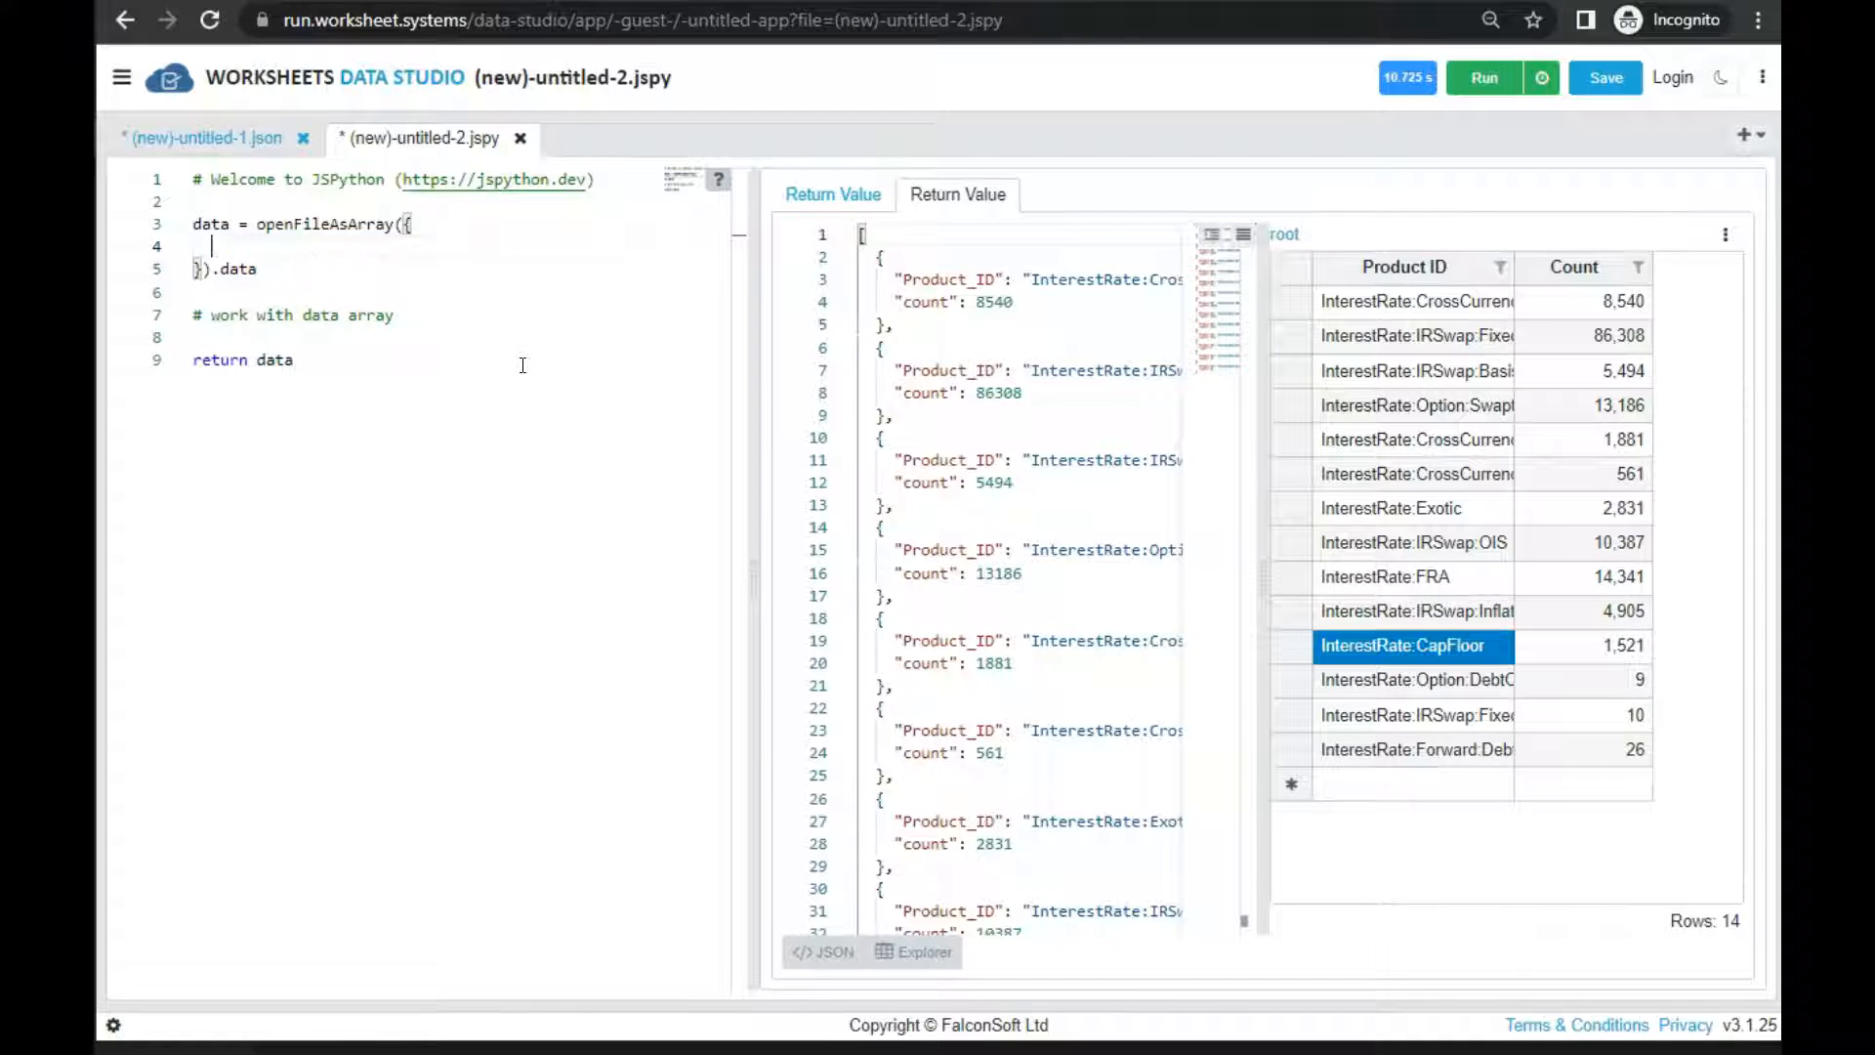
pyautogui.write("filter: r => r.Product_ID == '")
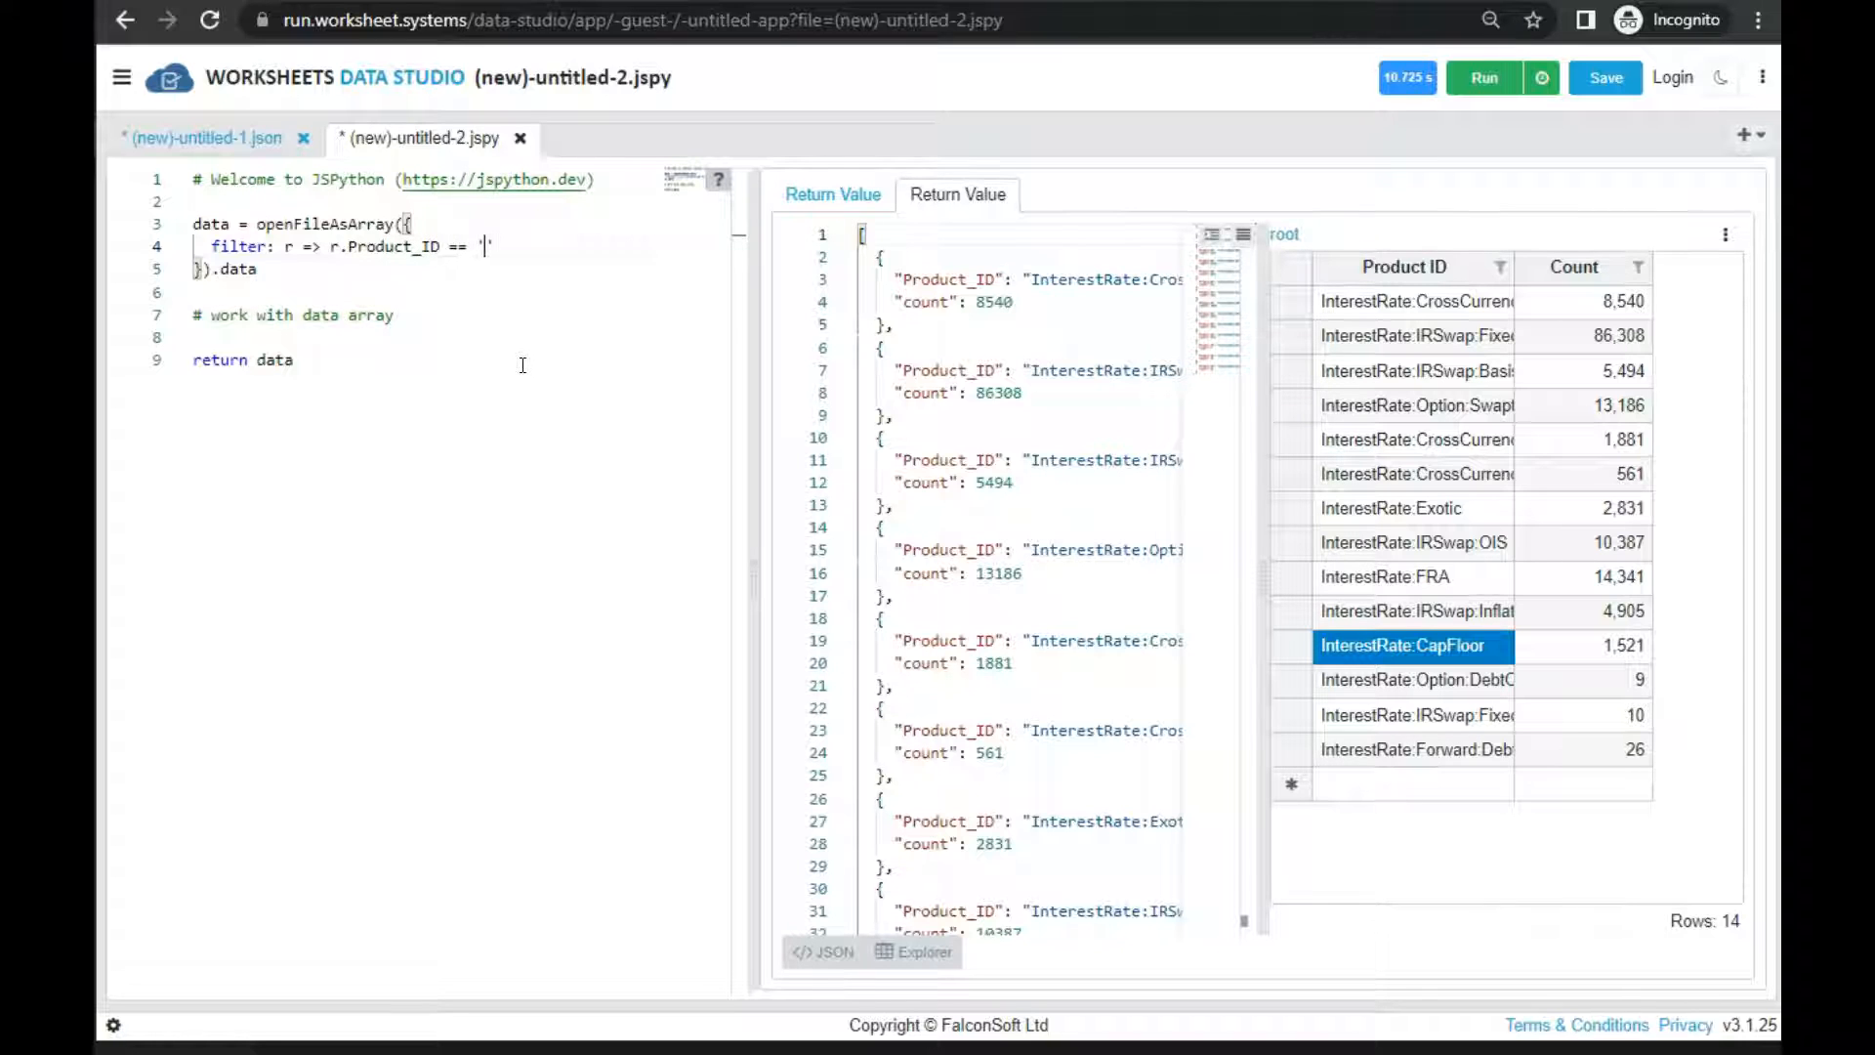
pyautogui.hotkey('ctrl', 'v')
pyautogui.press('Home')
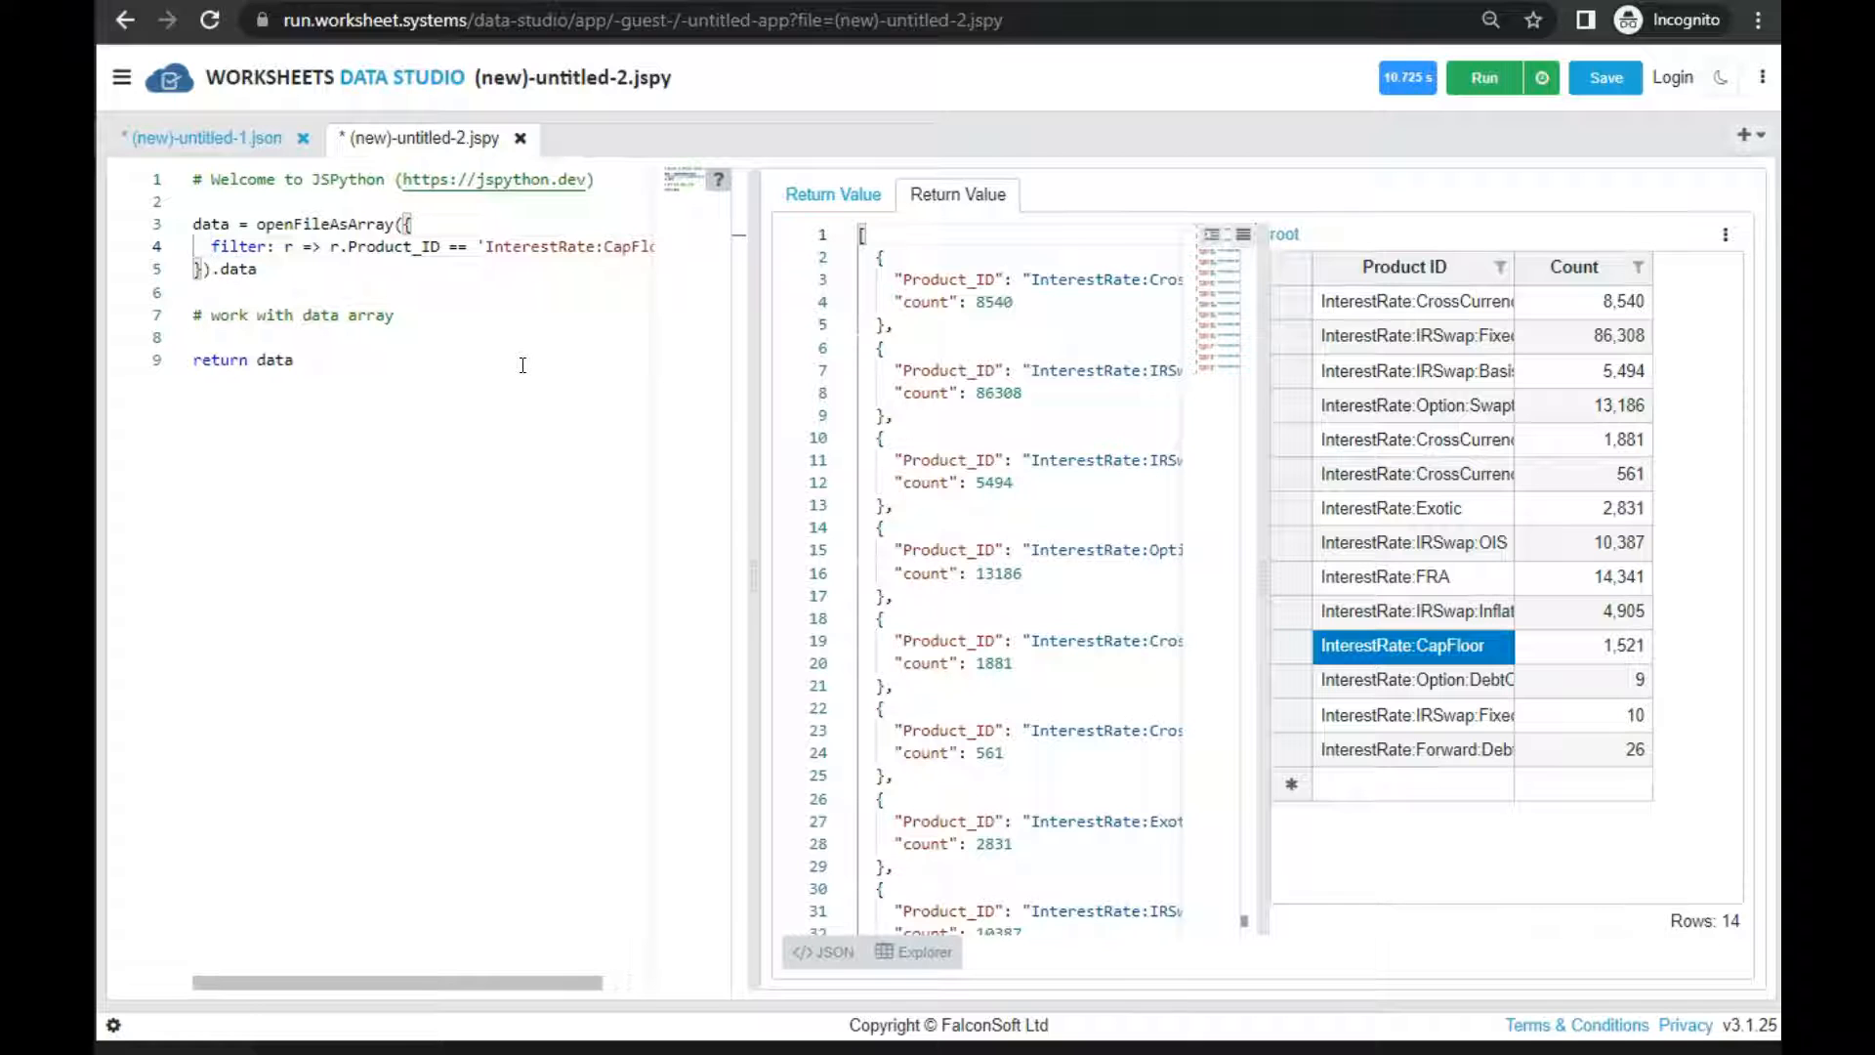
pyautogui.moveTo(750, 584); pyautogui.dragTo(929, 577)
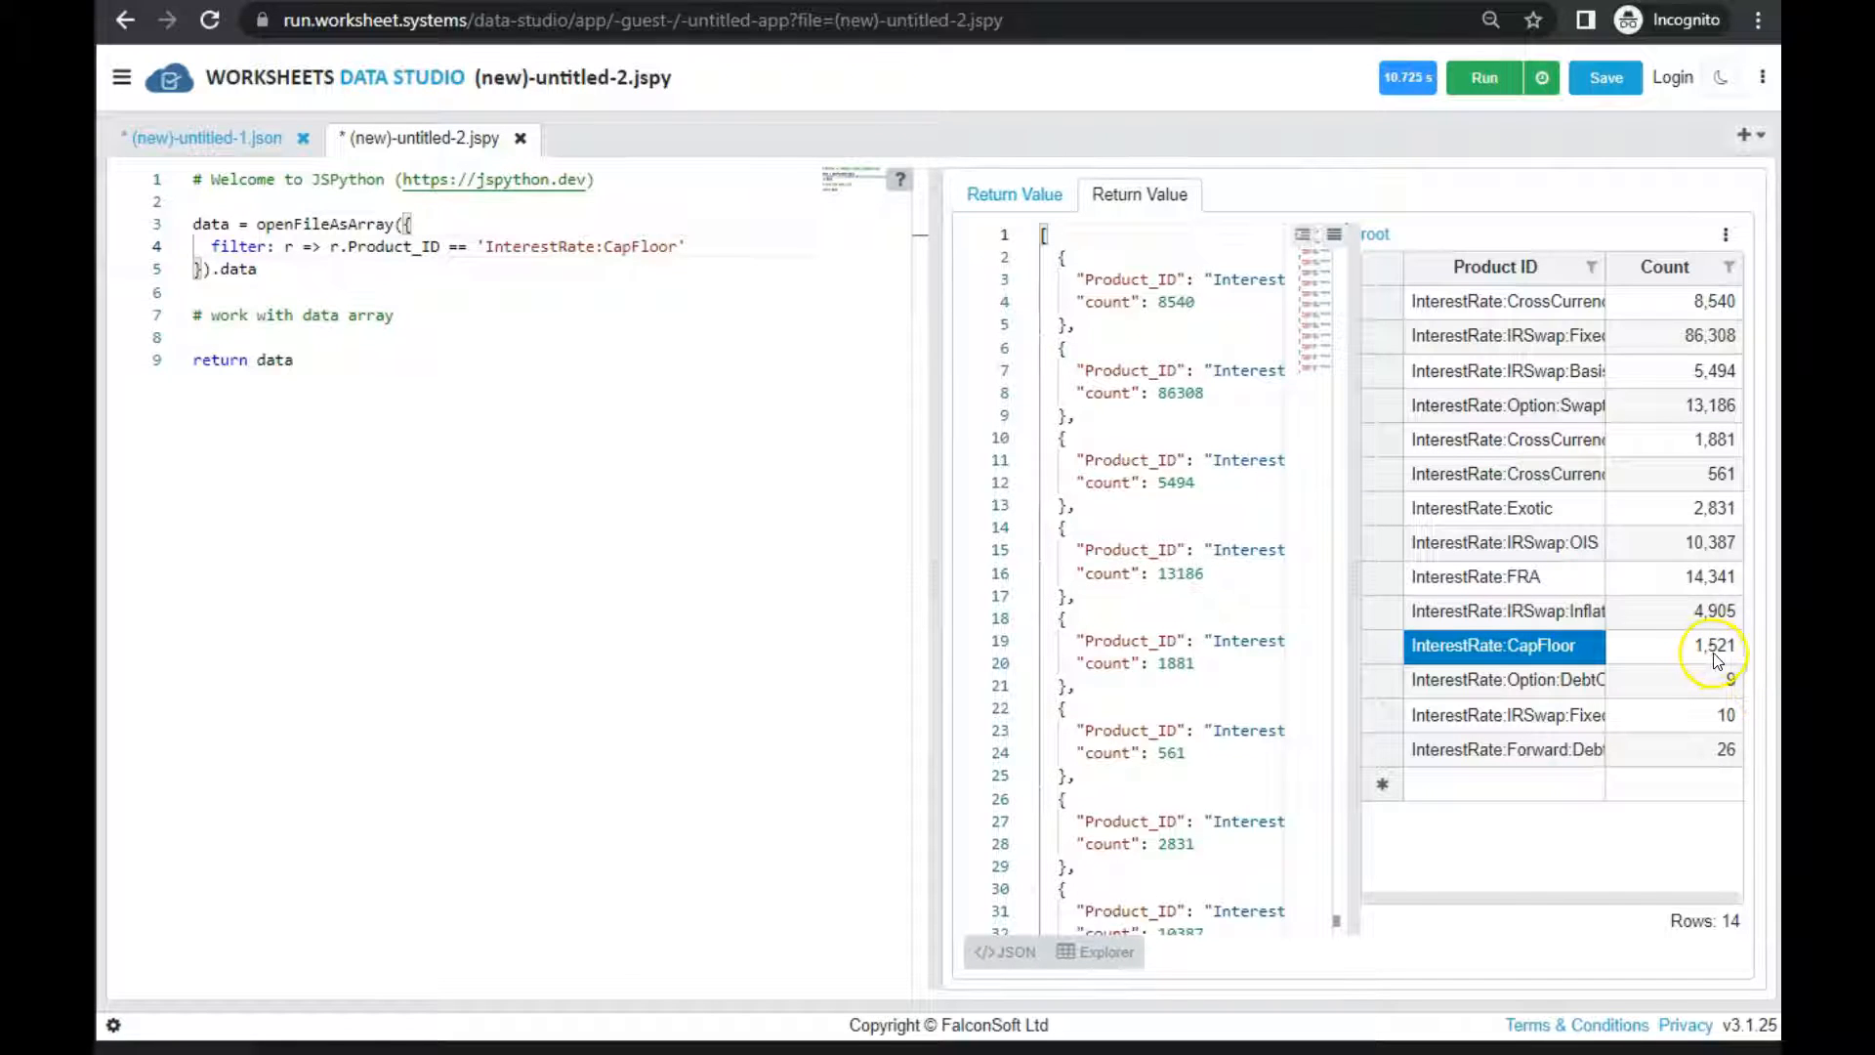
# Run the CapFloor filter script on test1.sdr_DTCC_Rates_150k.jsv, leaving the partial-open options blank
pyautogui.click(1480, 84)
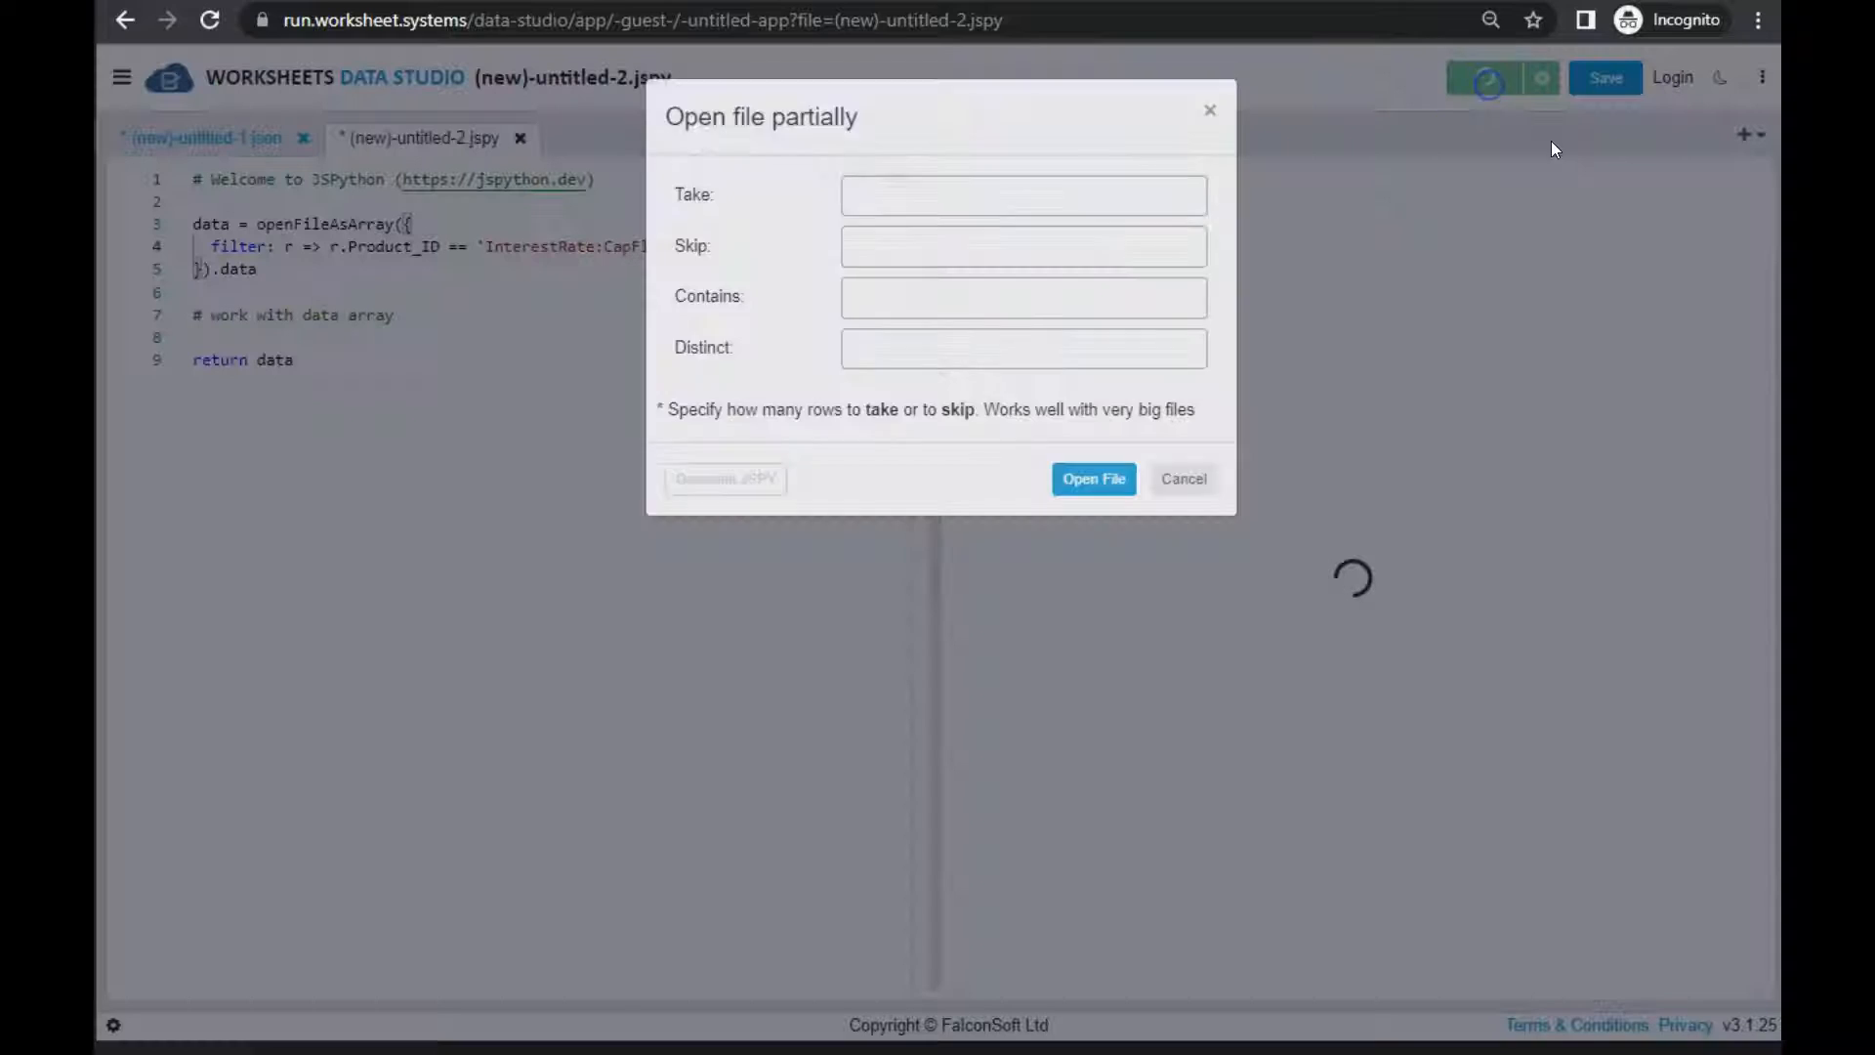
pyautogui.click(1091, 485)
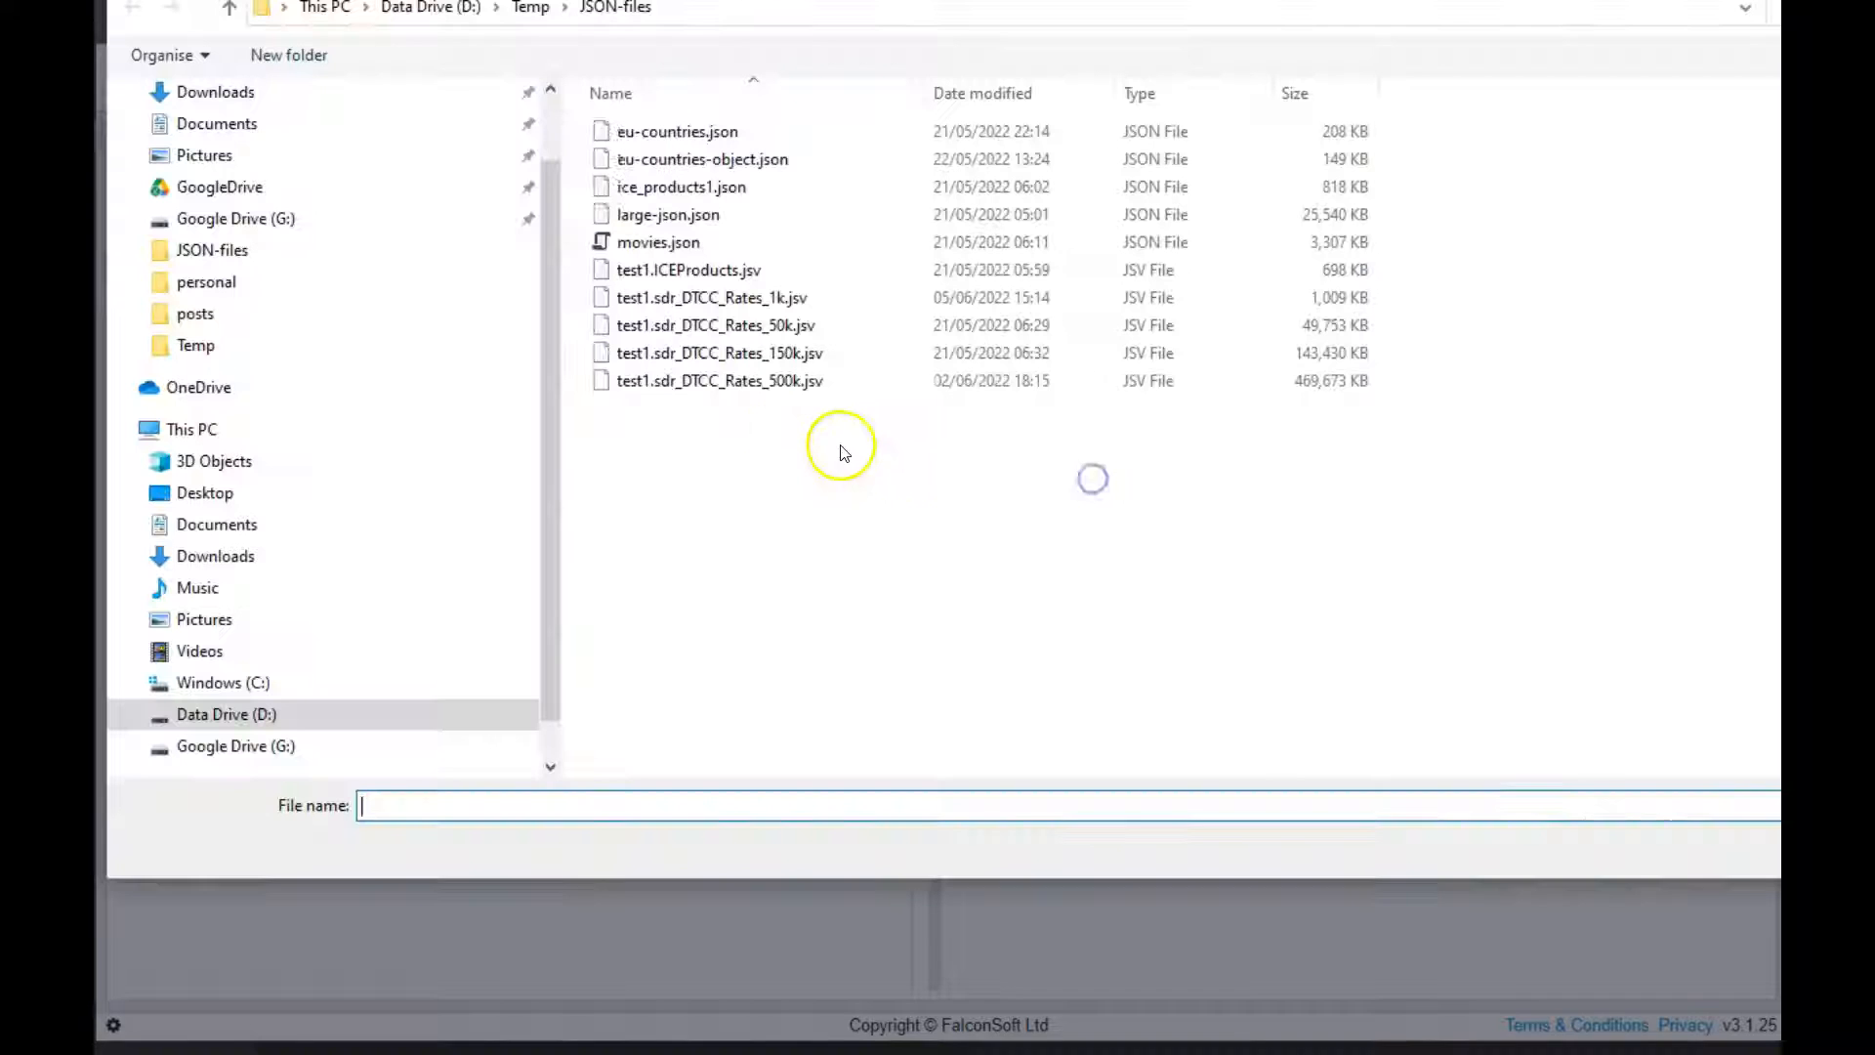
pyautogui.doubleClick(781, 357)
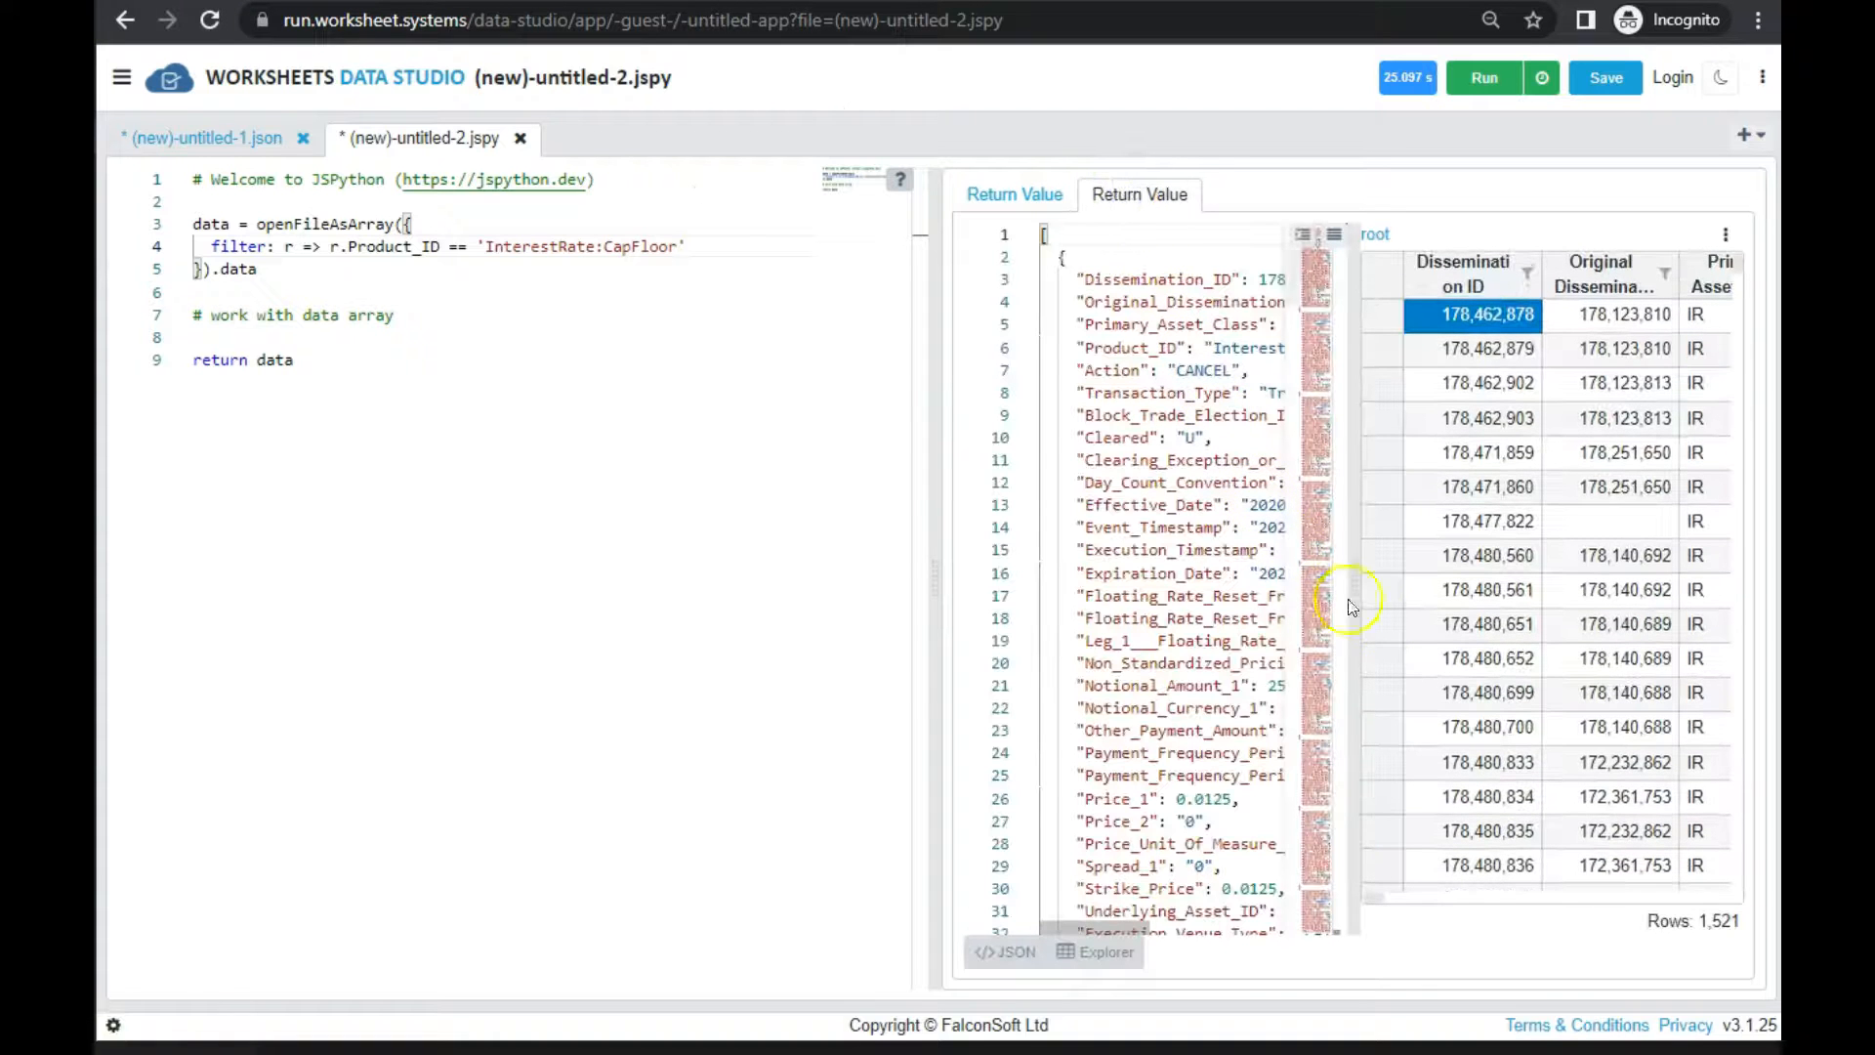
# Examine the filtered result's row count and JSON text, and with the JSON hidden, the Product ID and Action values in the grid
pyautogui.moveTo(1698, 922); pyautogui.dragTo(1735, 923)
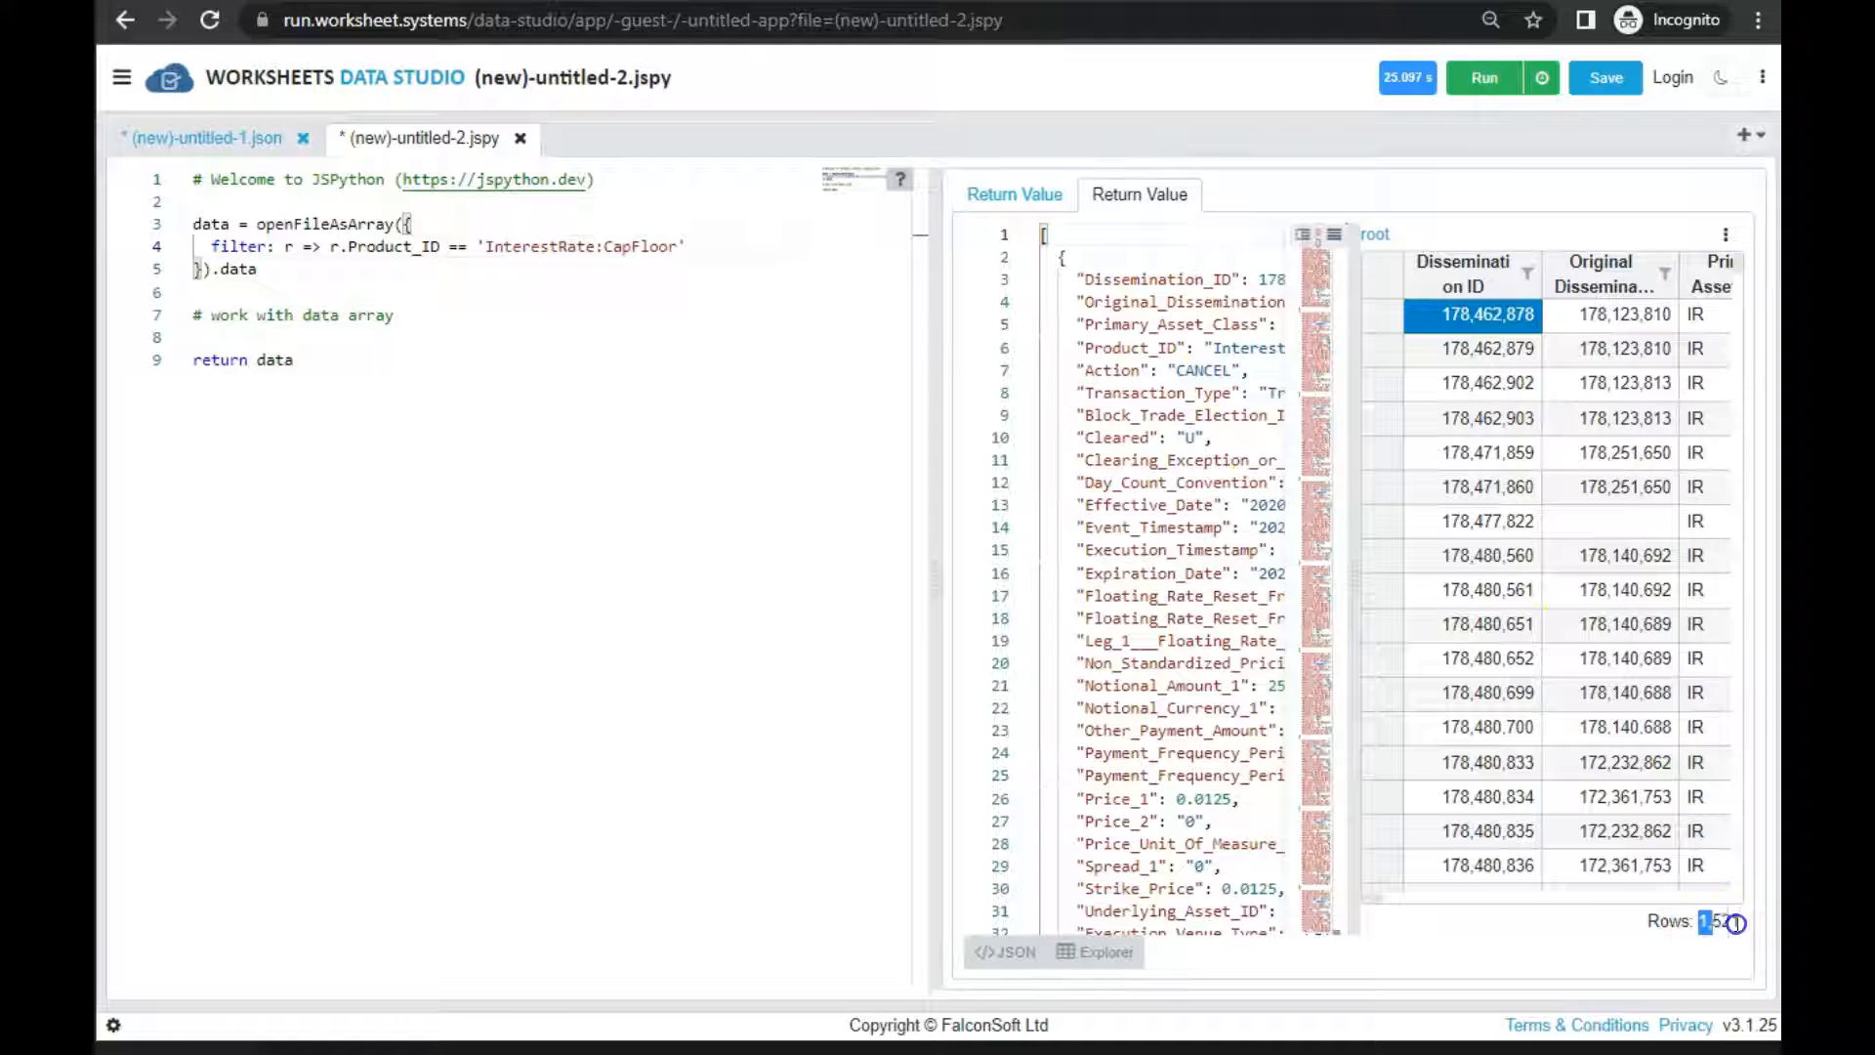
pyautogui.scroll(-8, 1089, 461)
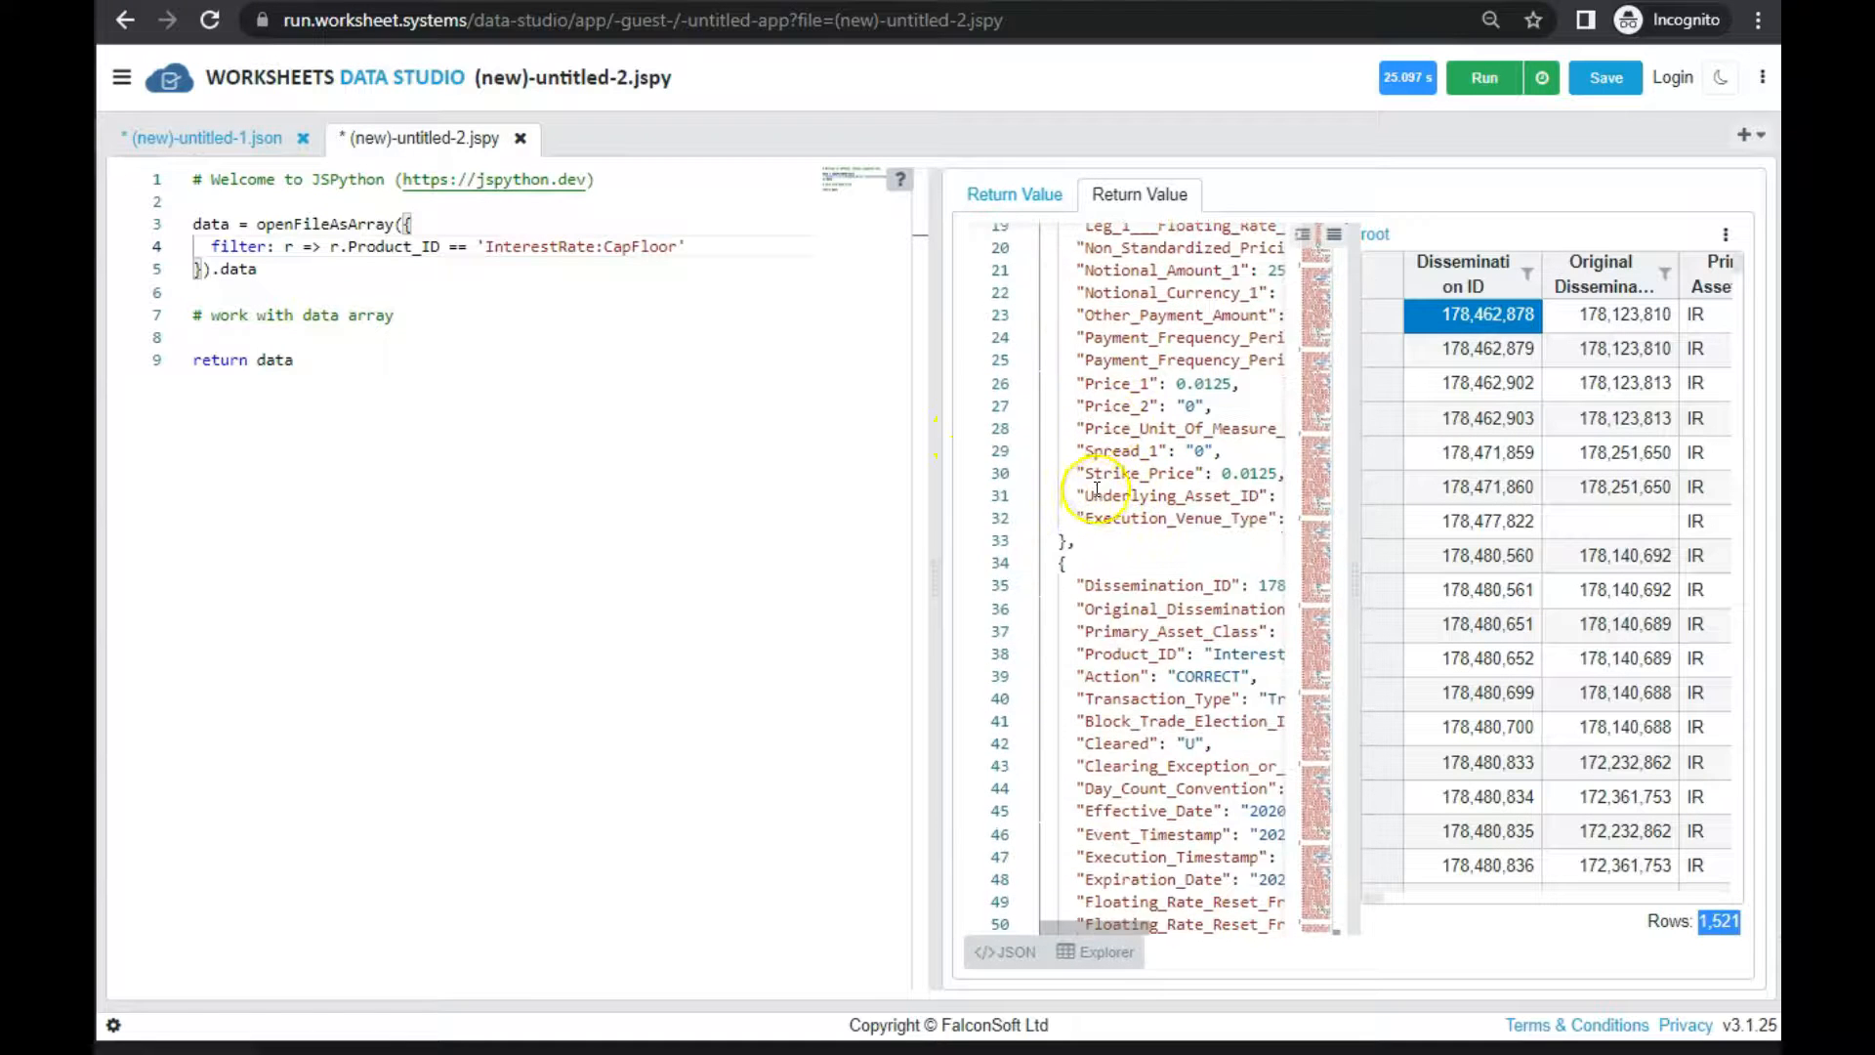
pyautogui.click(1005, 951)
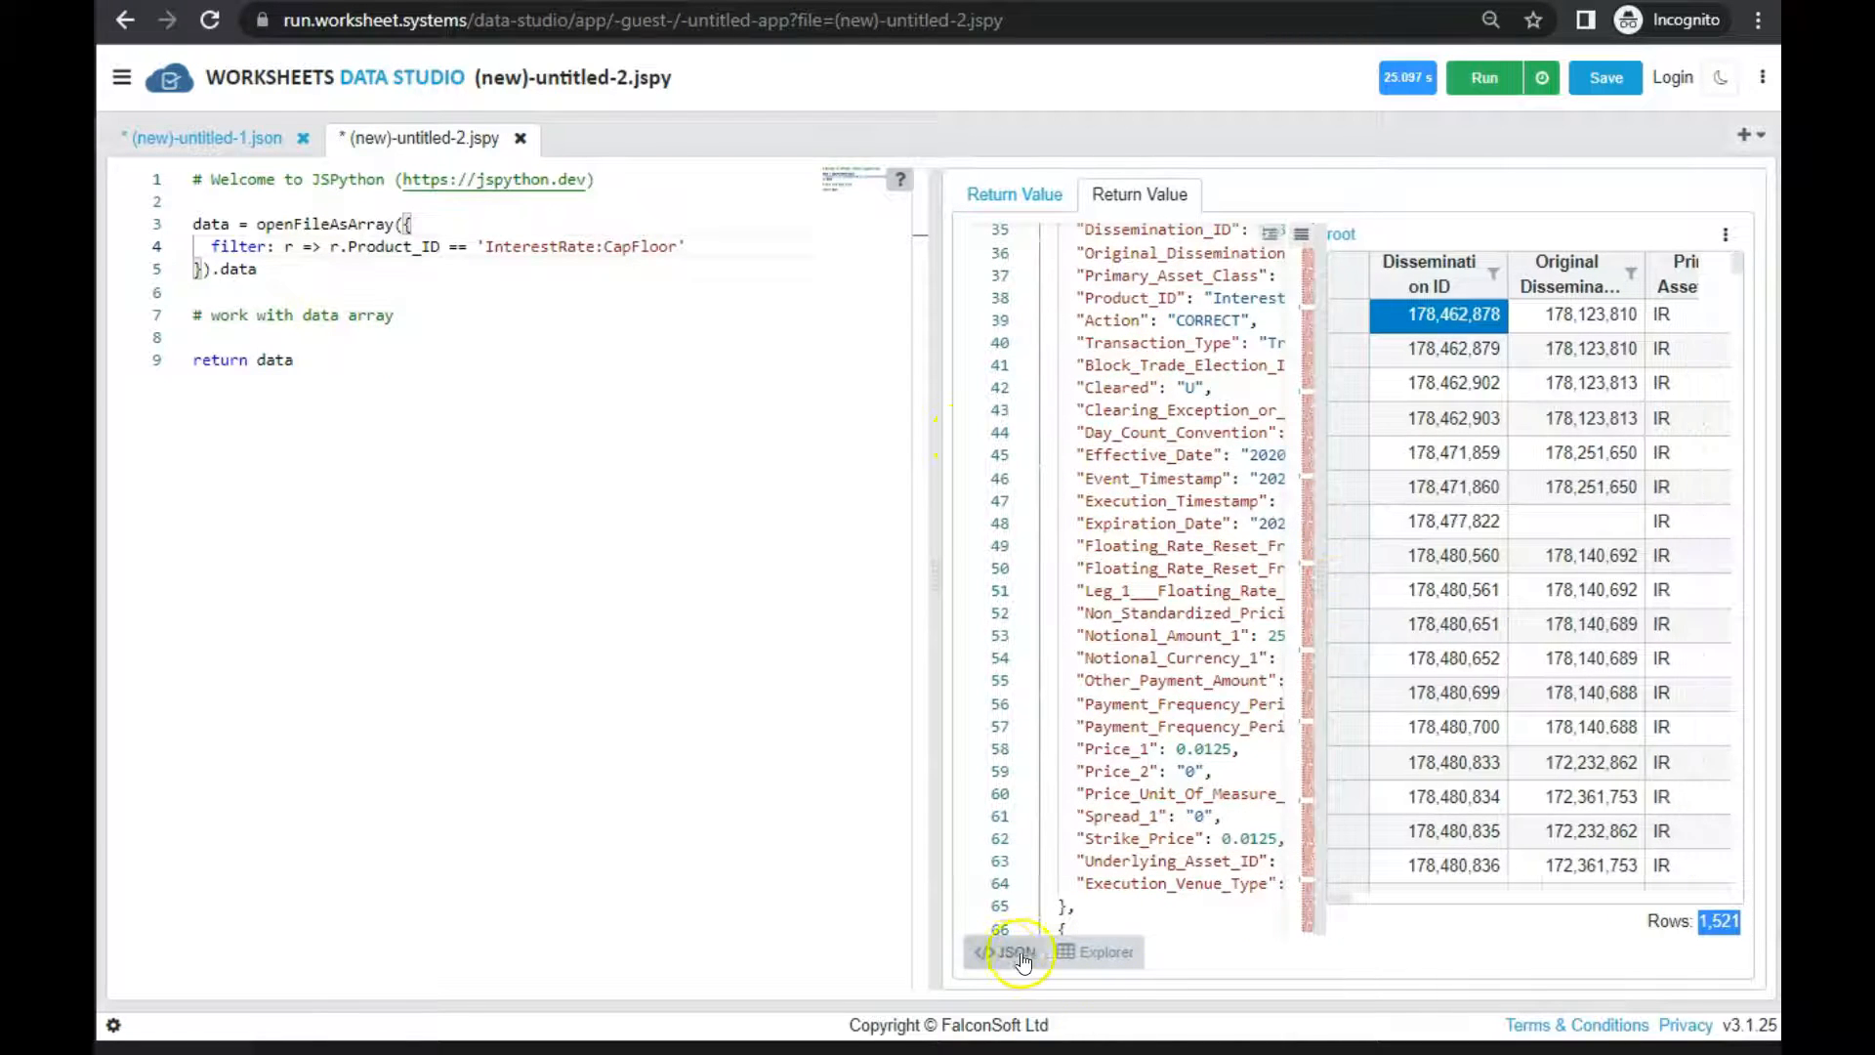
pyautogui.click(1233, 659)
pyautogui.moveTo(1328, 762); pyautogui.dragTo(1498, 750)
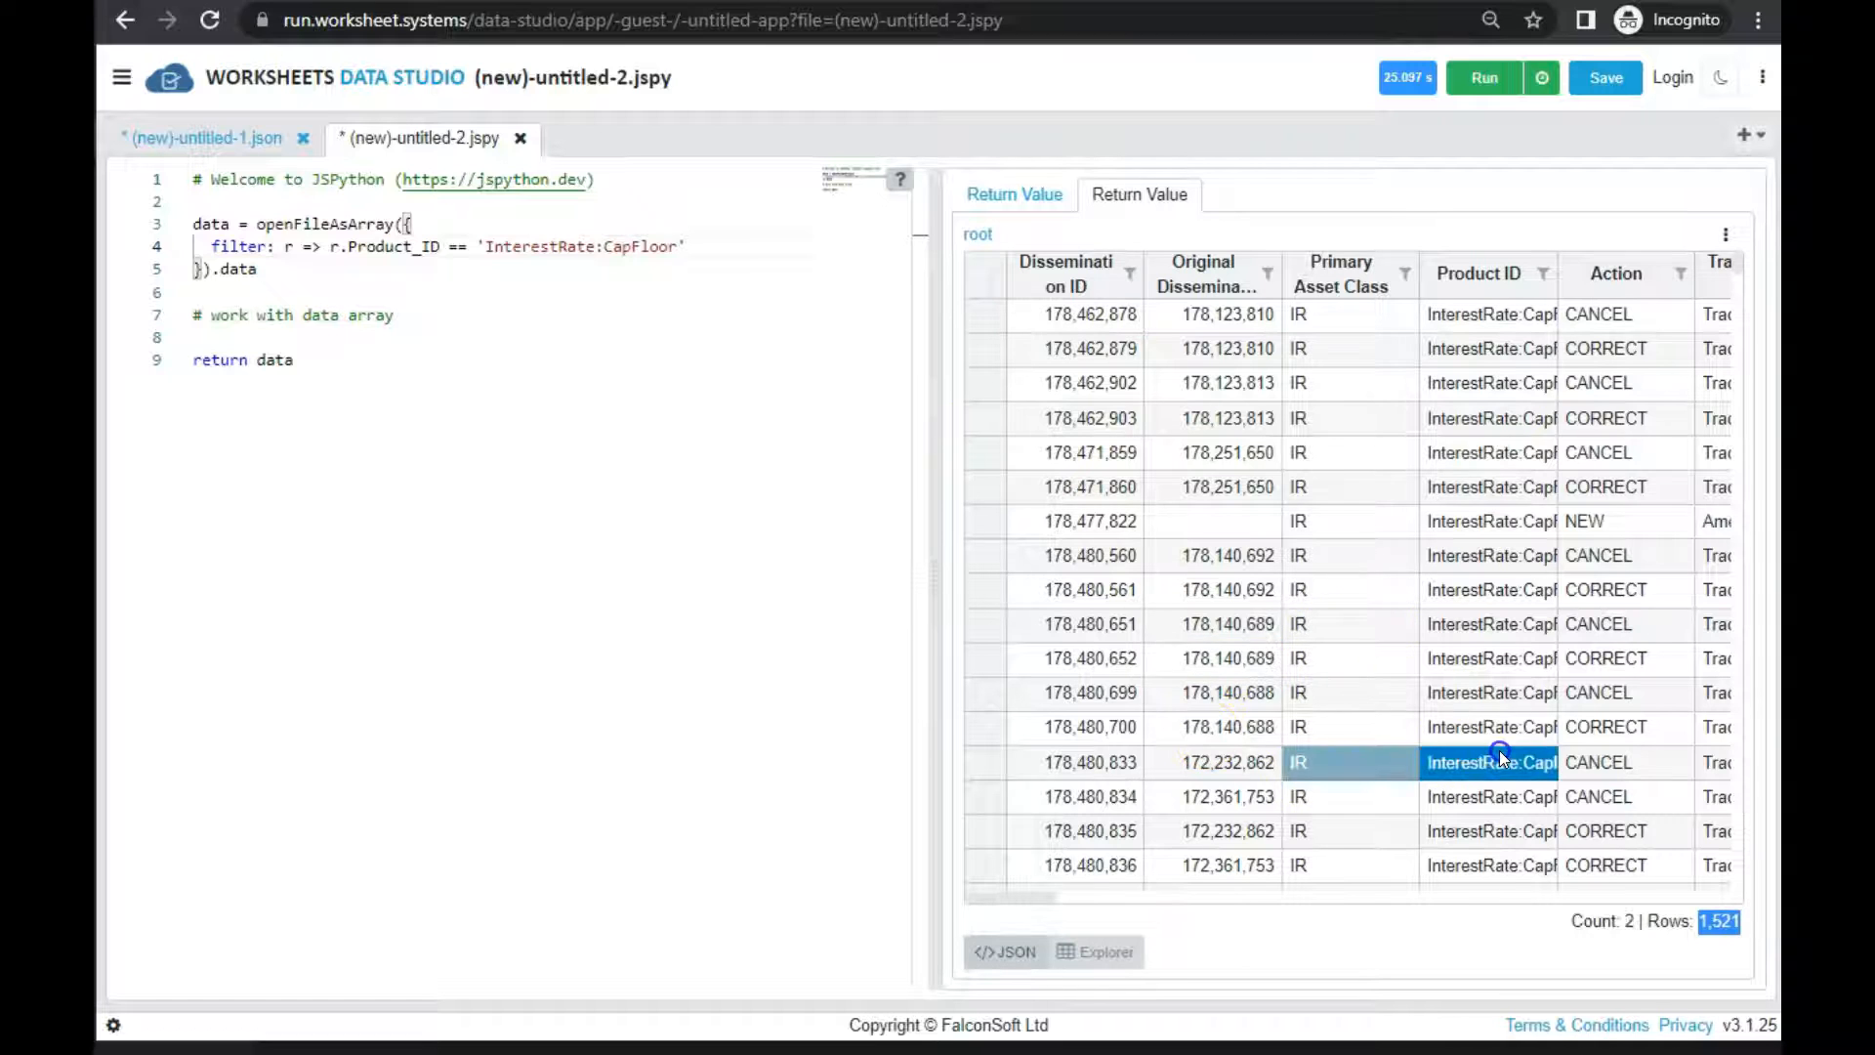
pyautogui.click(1611, 513)
pyautogui.click(1645, 325)
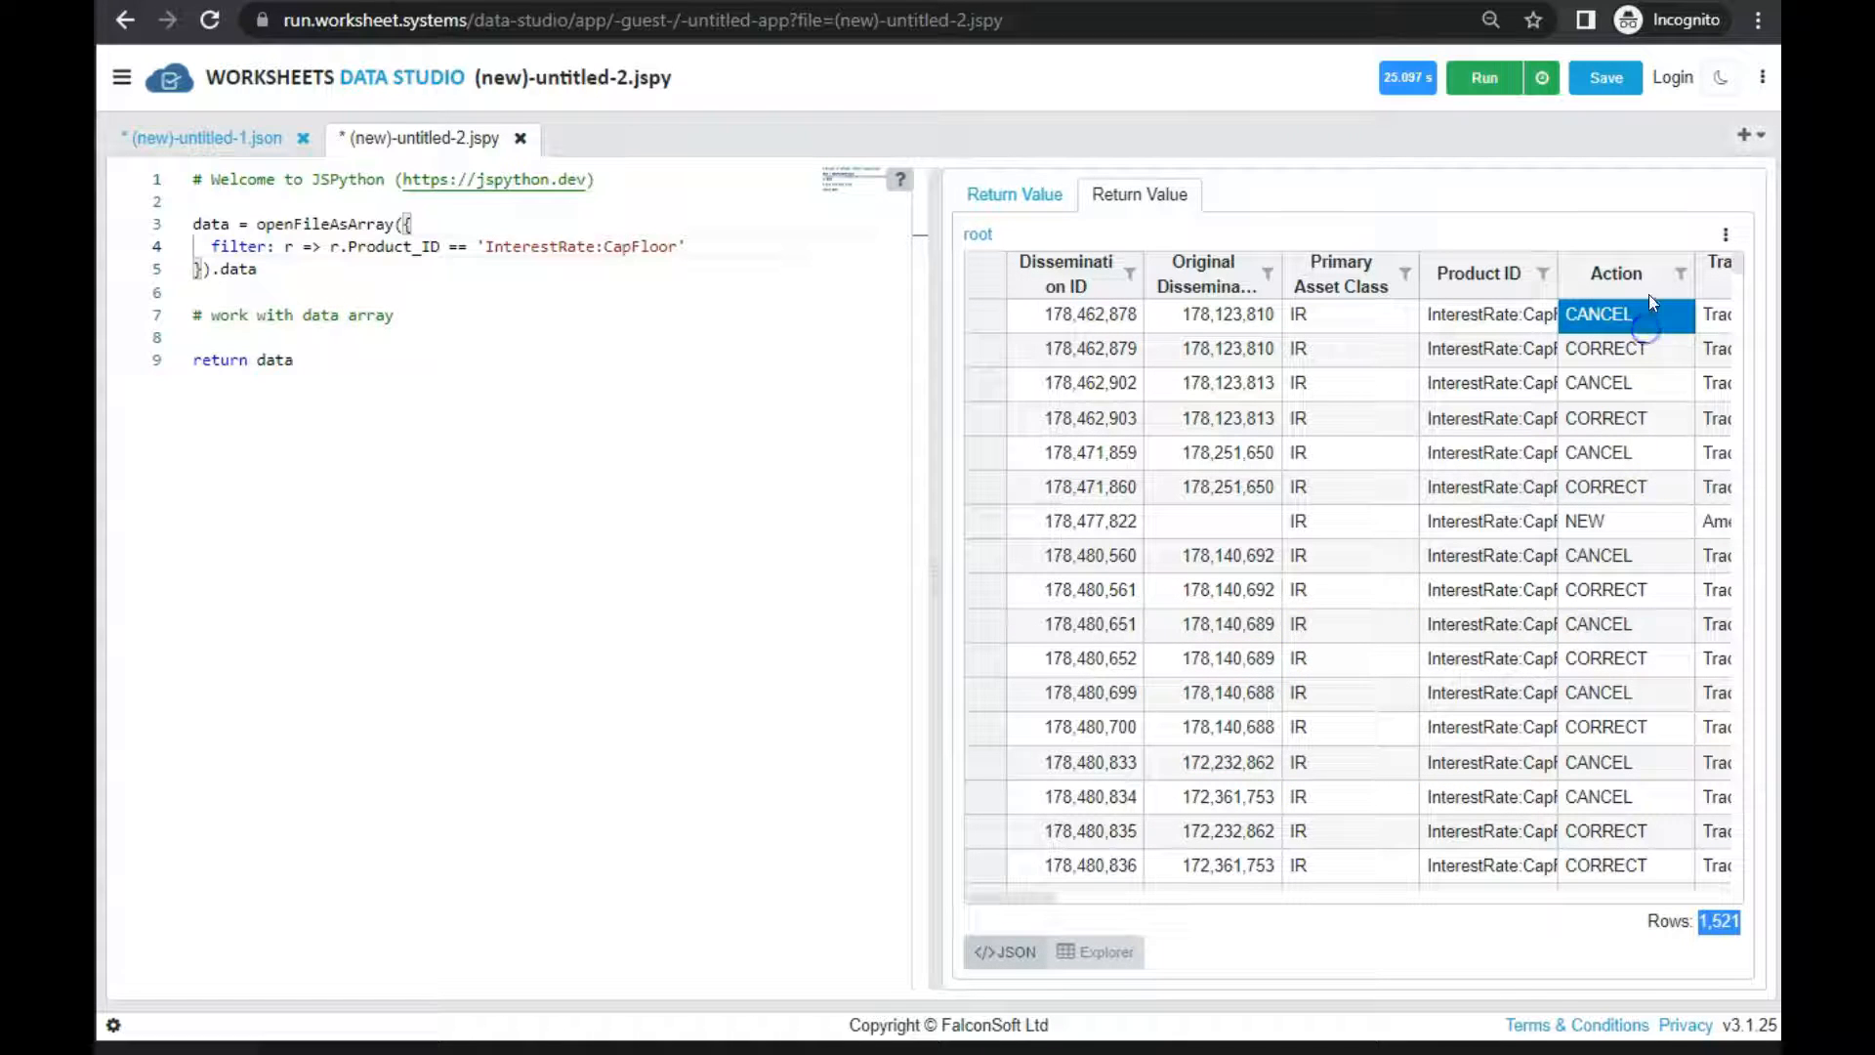
pyautogui.click(1629, 386)
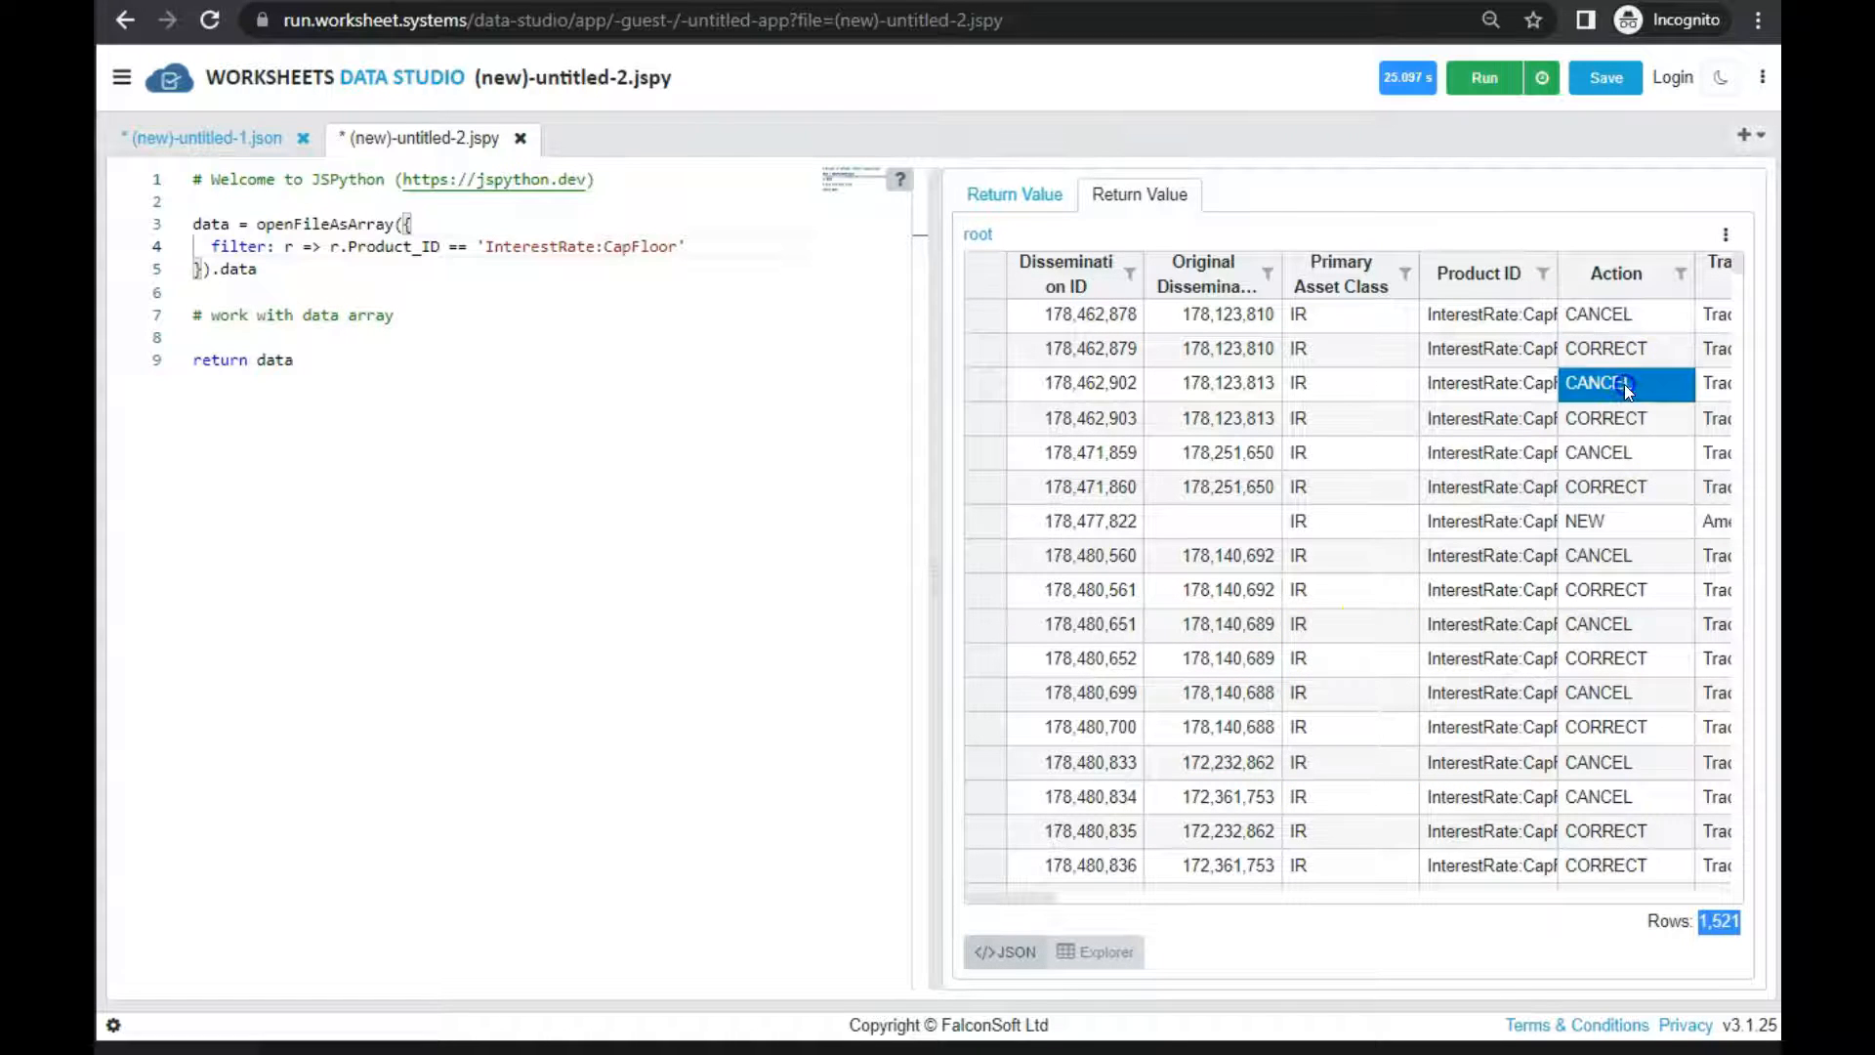
pyautogui.click(1635, 321)
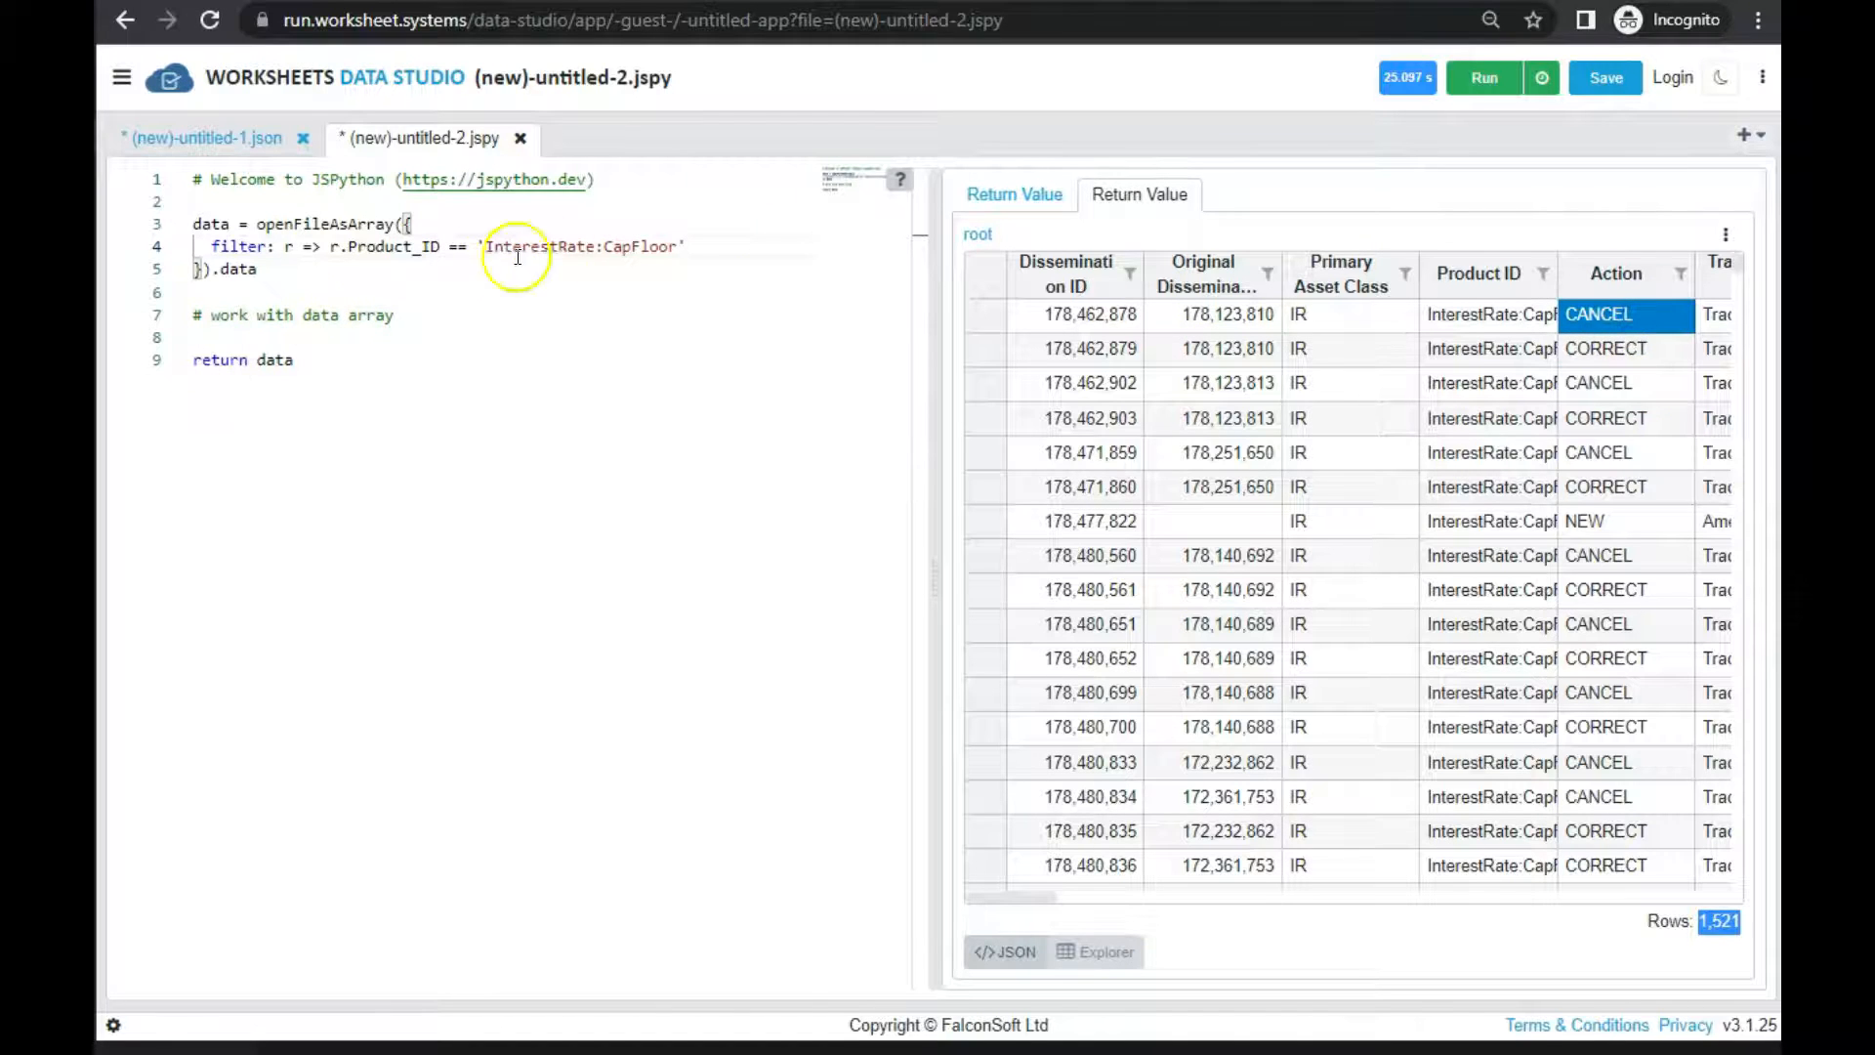
# Extend the filter condition in the script with and r.Action == 'CANCEL'
pyautogui.click(716, 248)
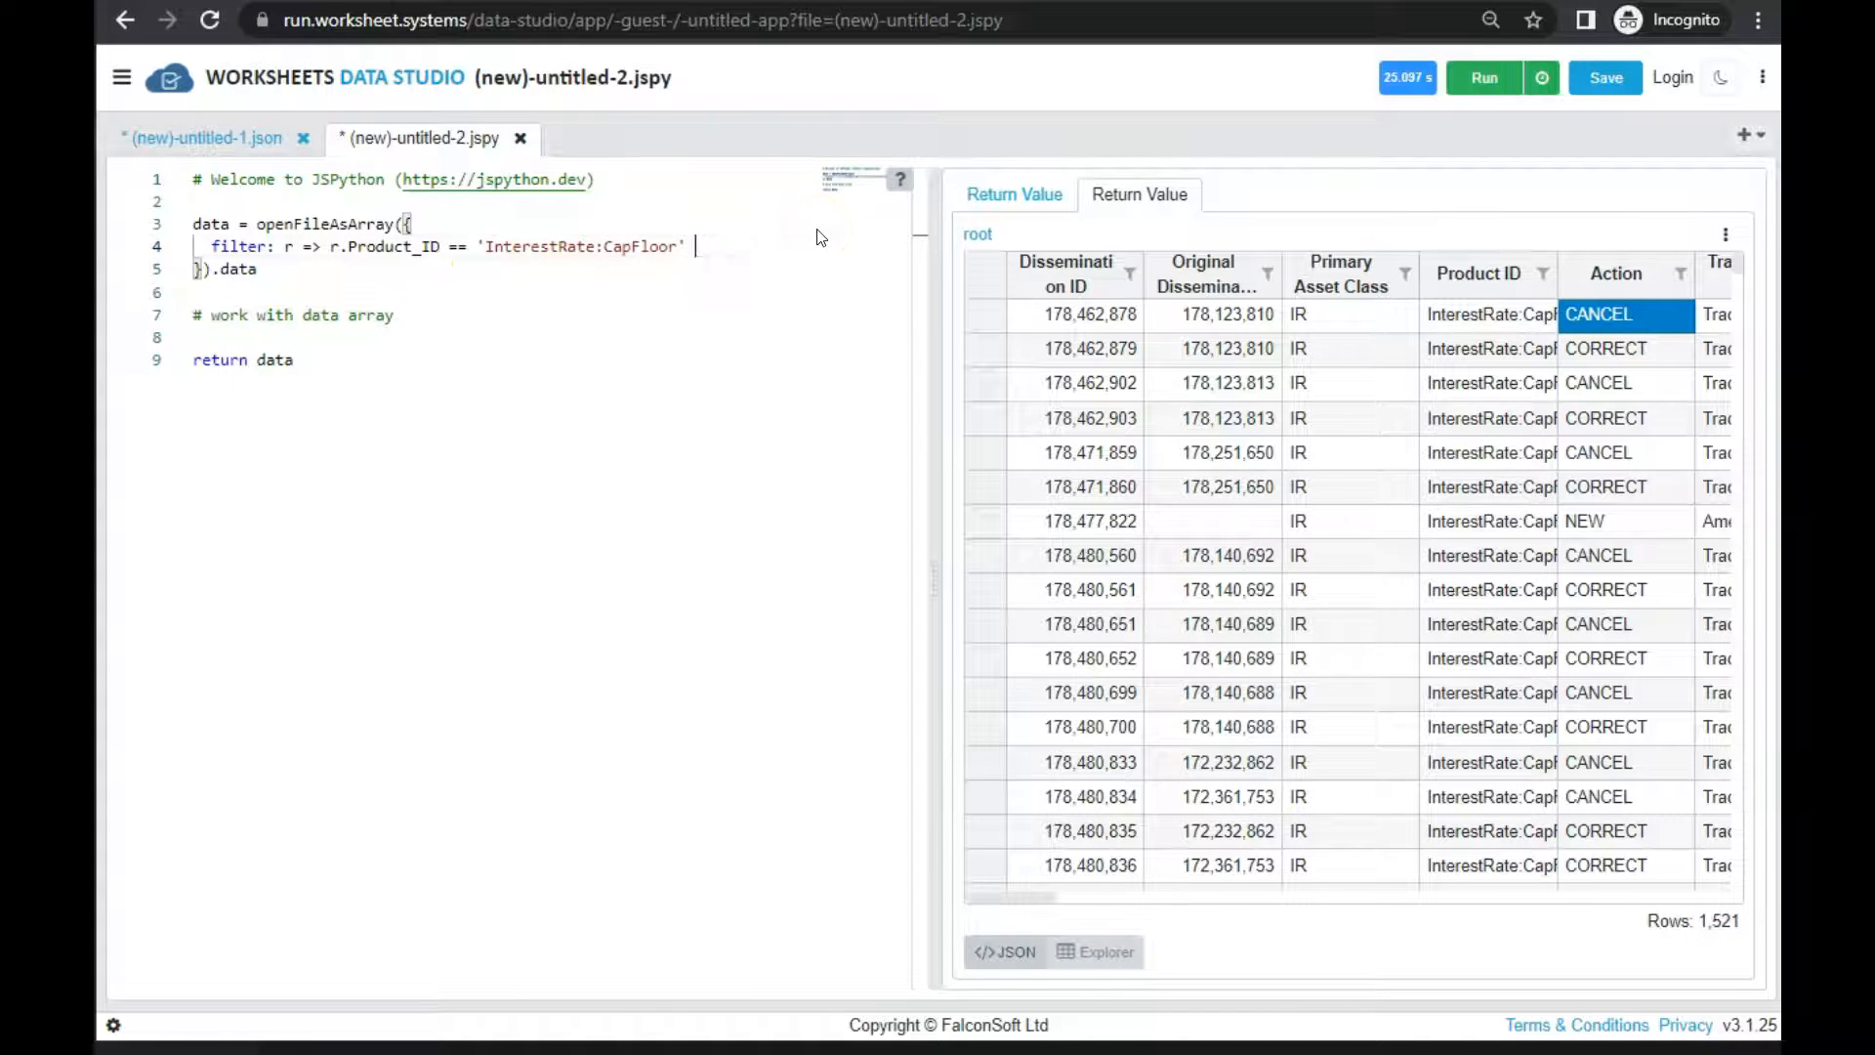
pyautogui.write('r')
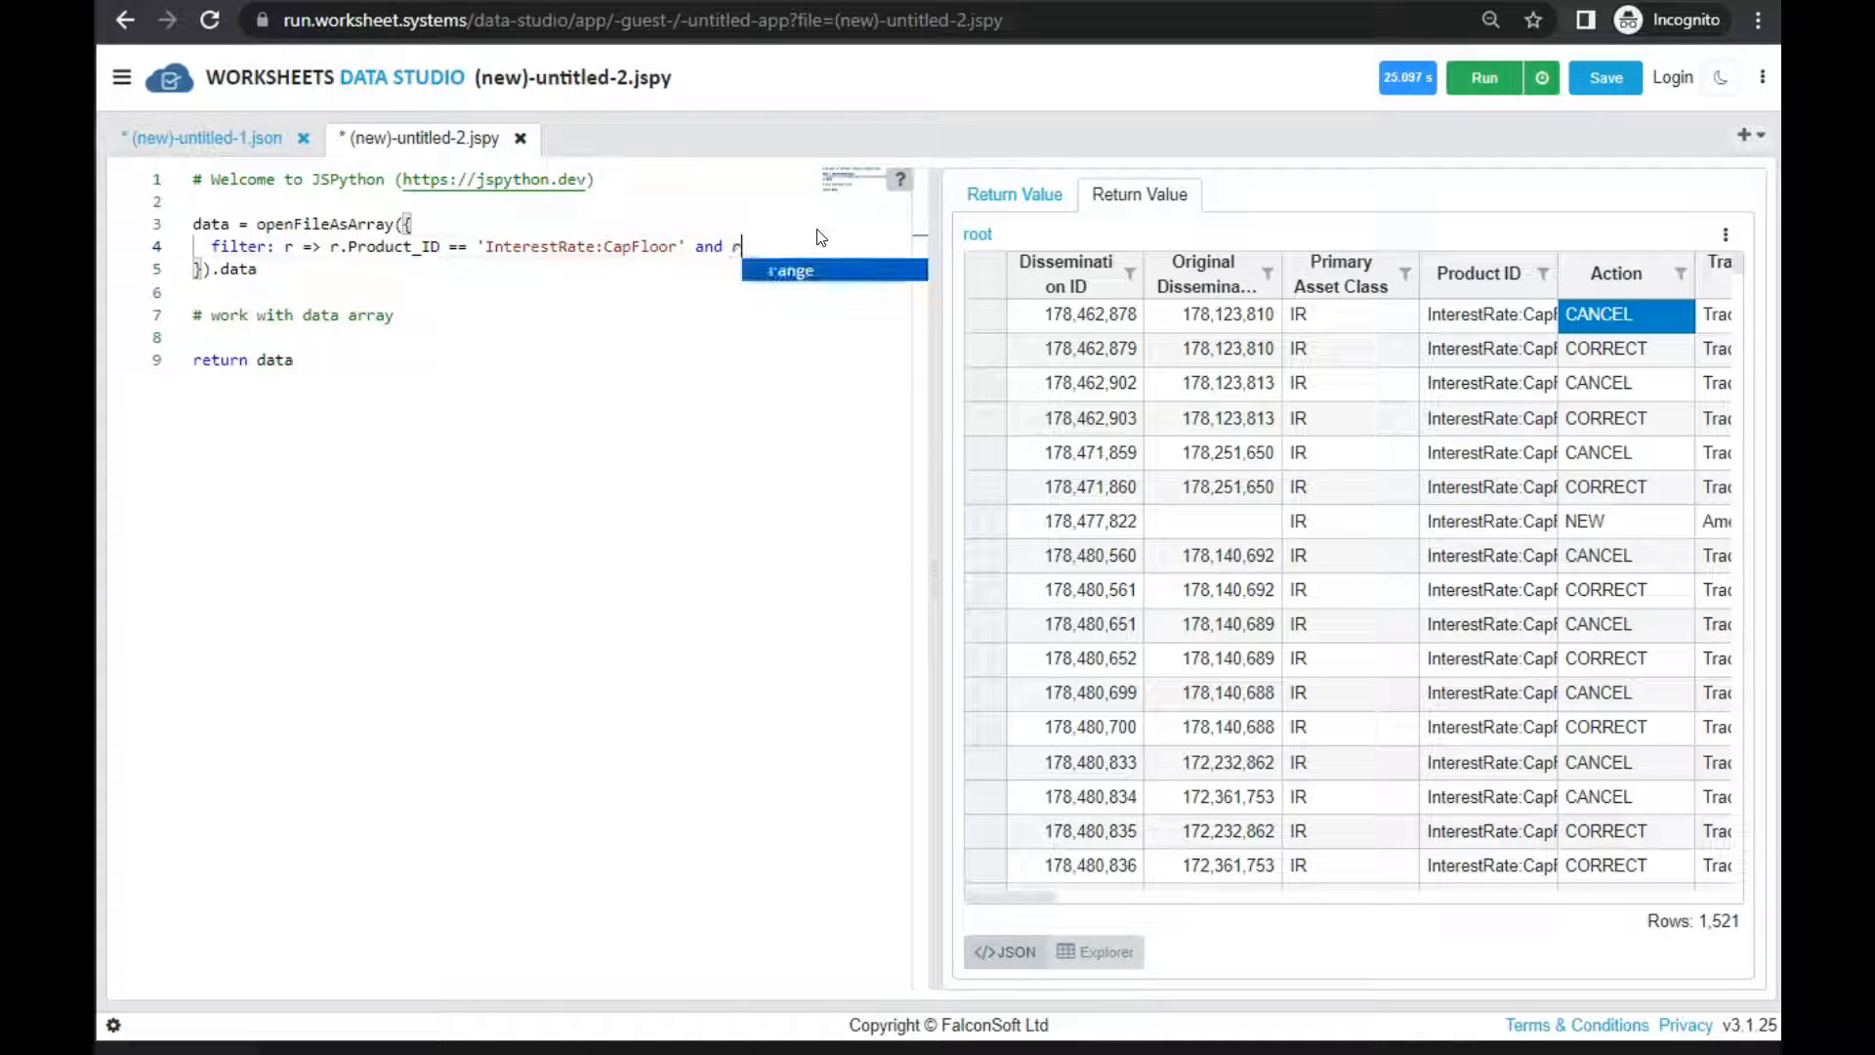
pyautogui.write('.Action ')
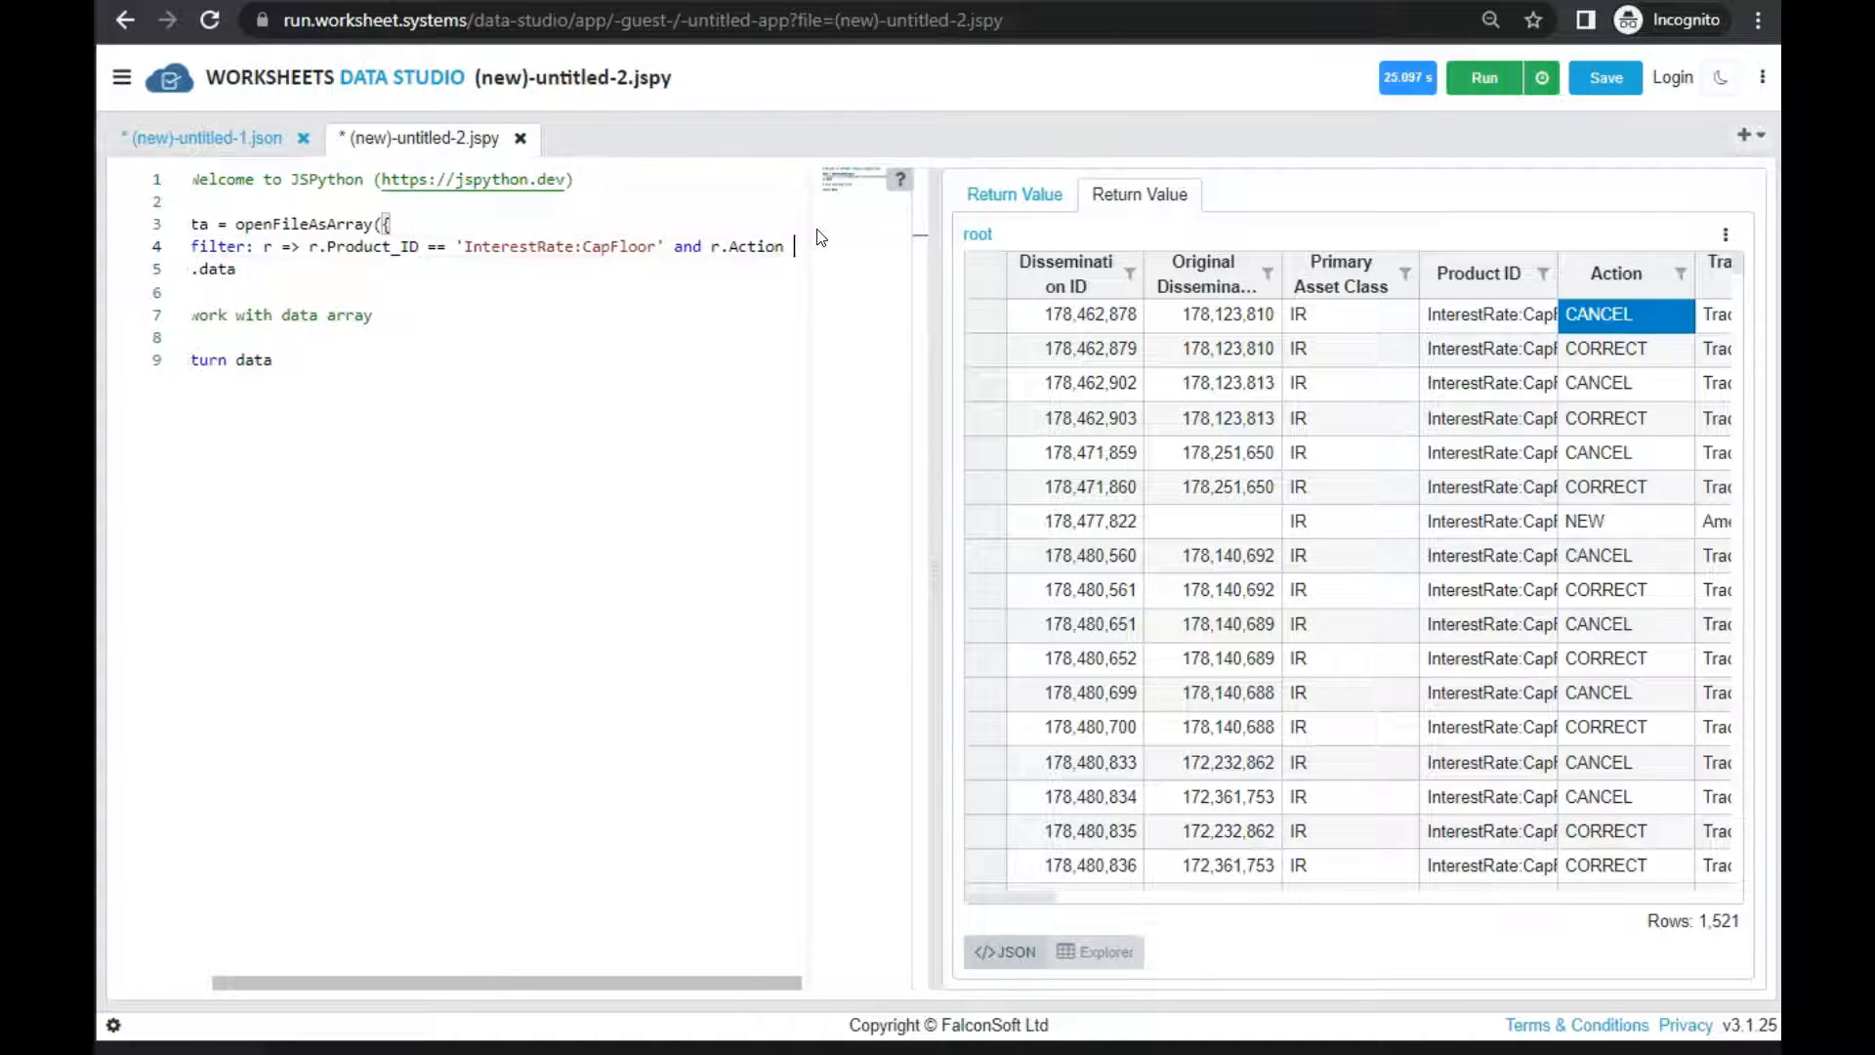
pyautogui.write('==')
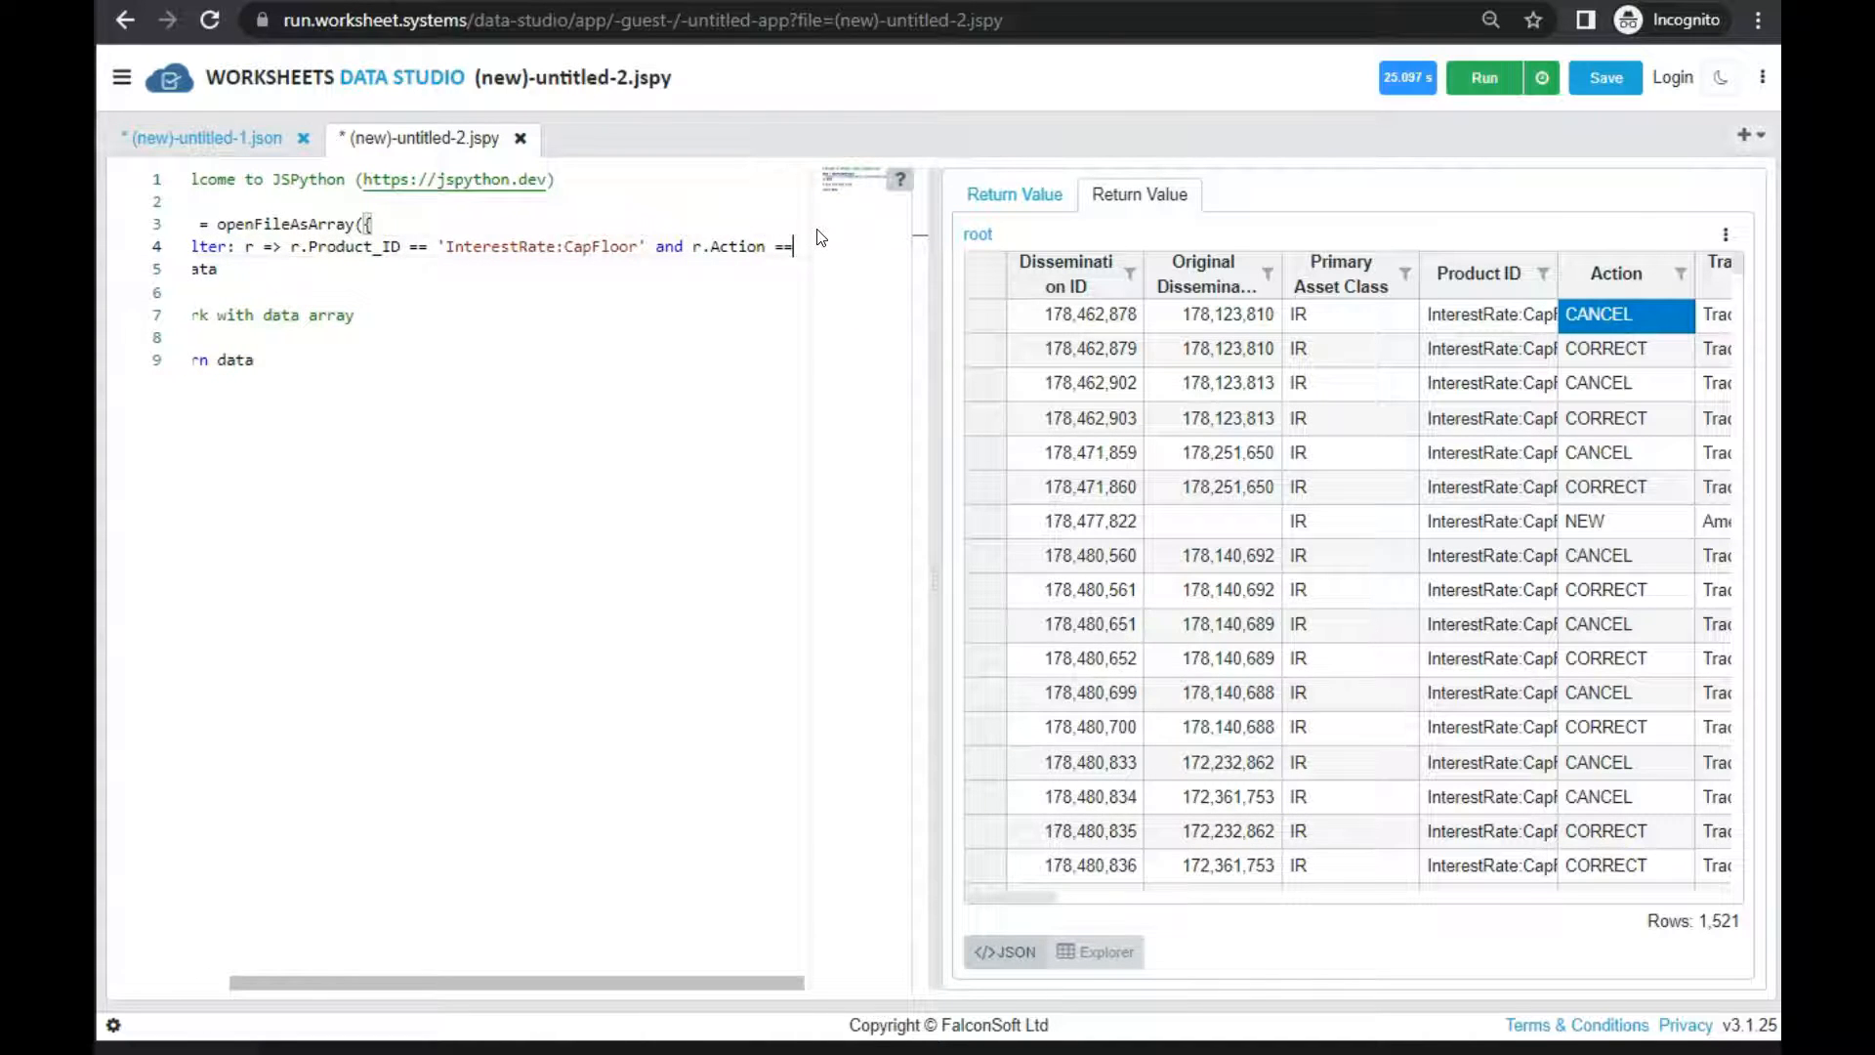
pyautogui.write("'CANCEL")
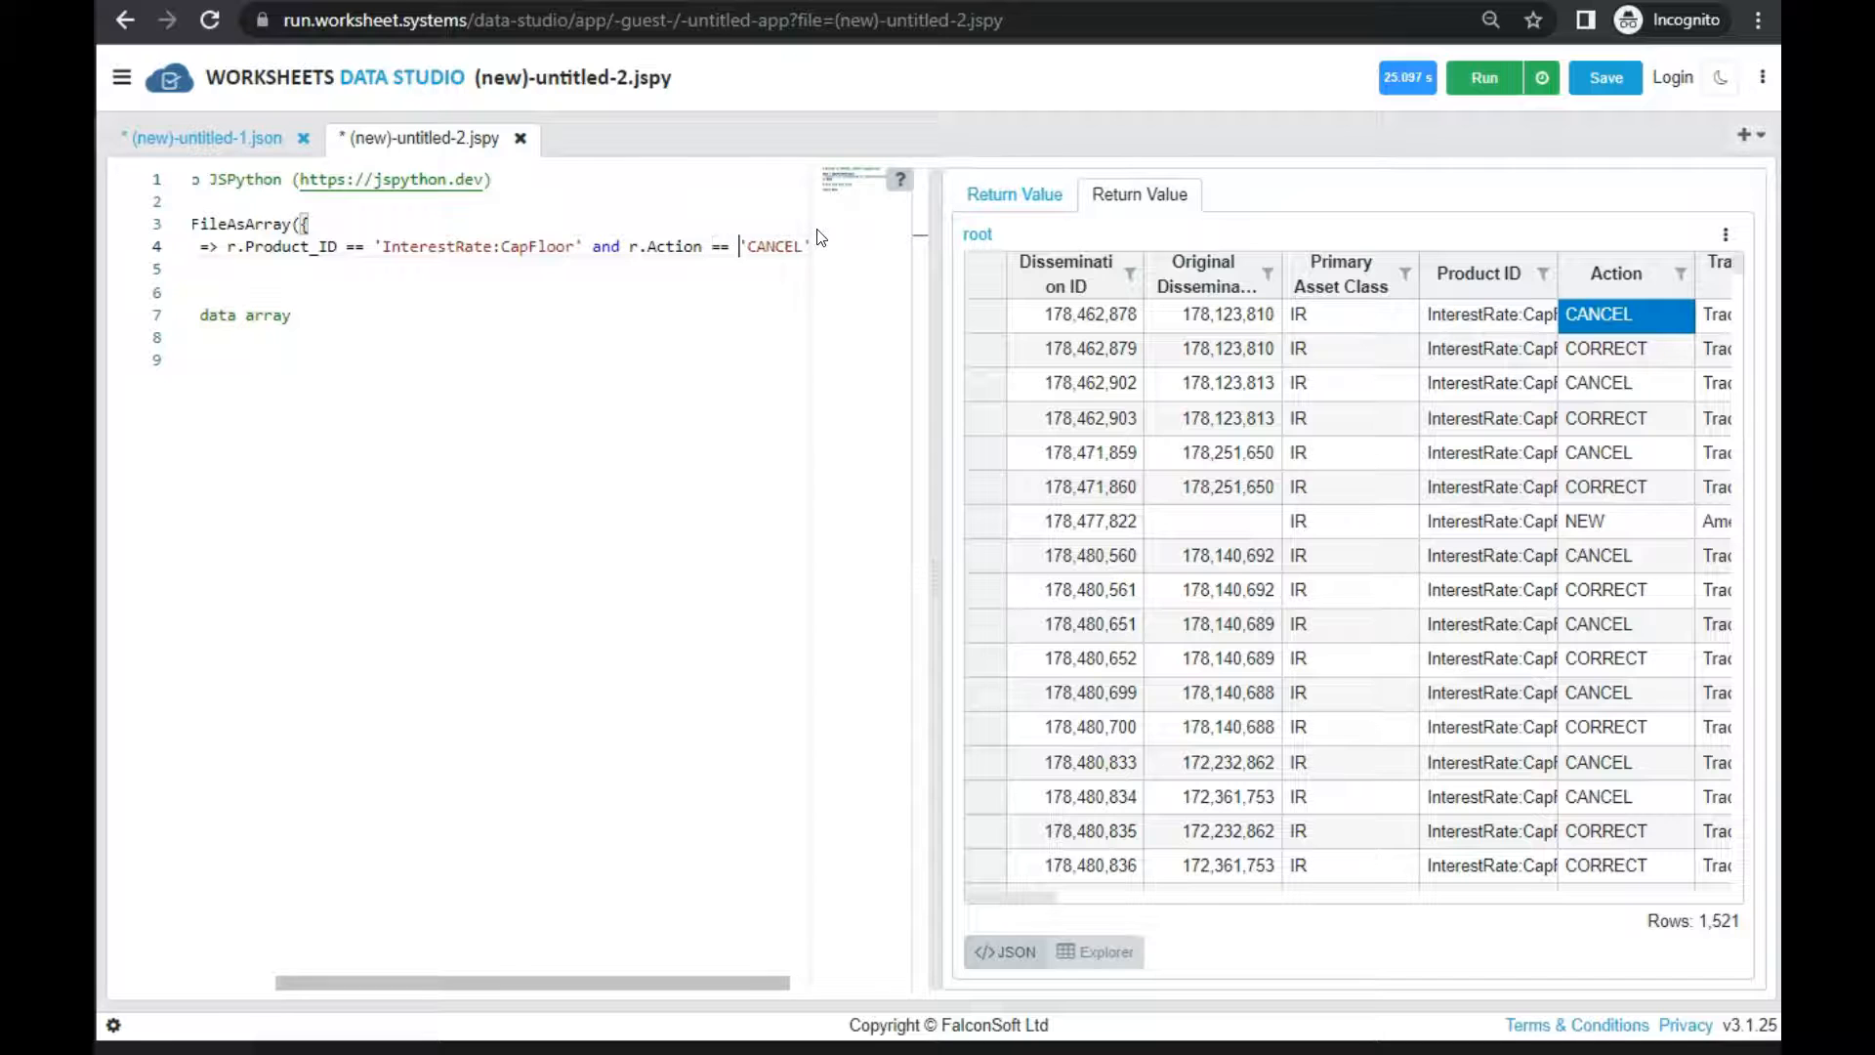
pyautogui.click(606, 366)
pyautogui.write('data')
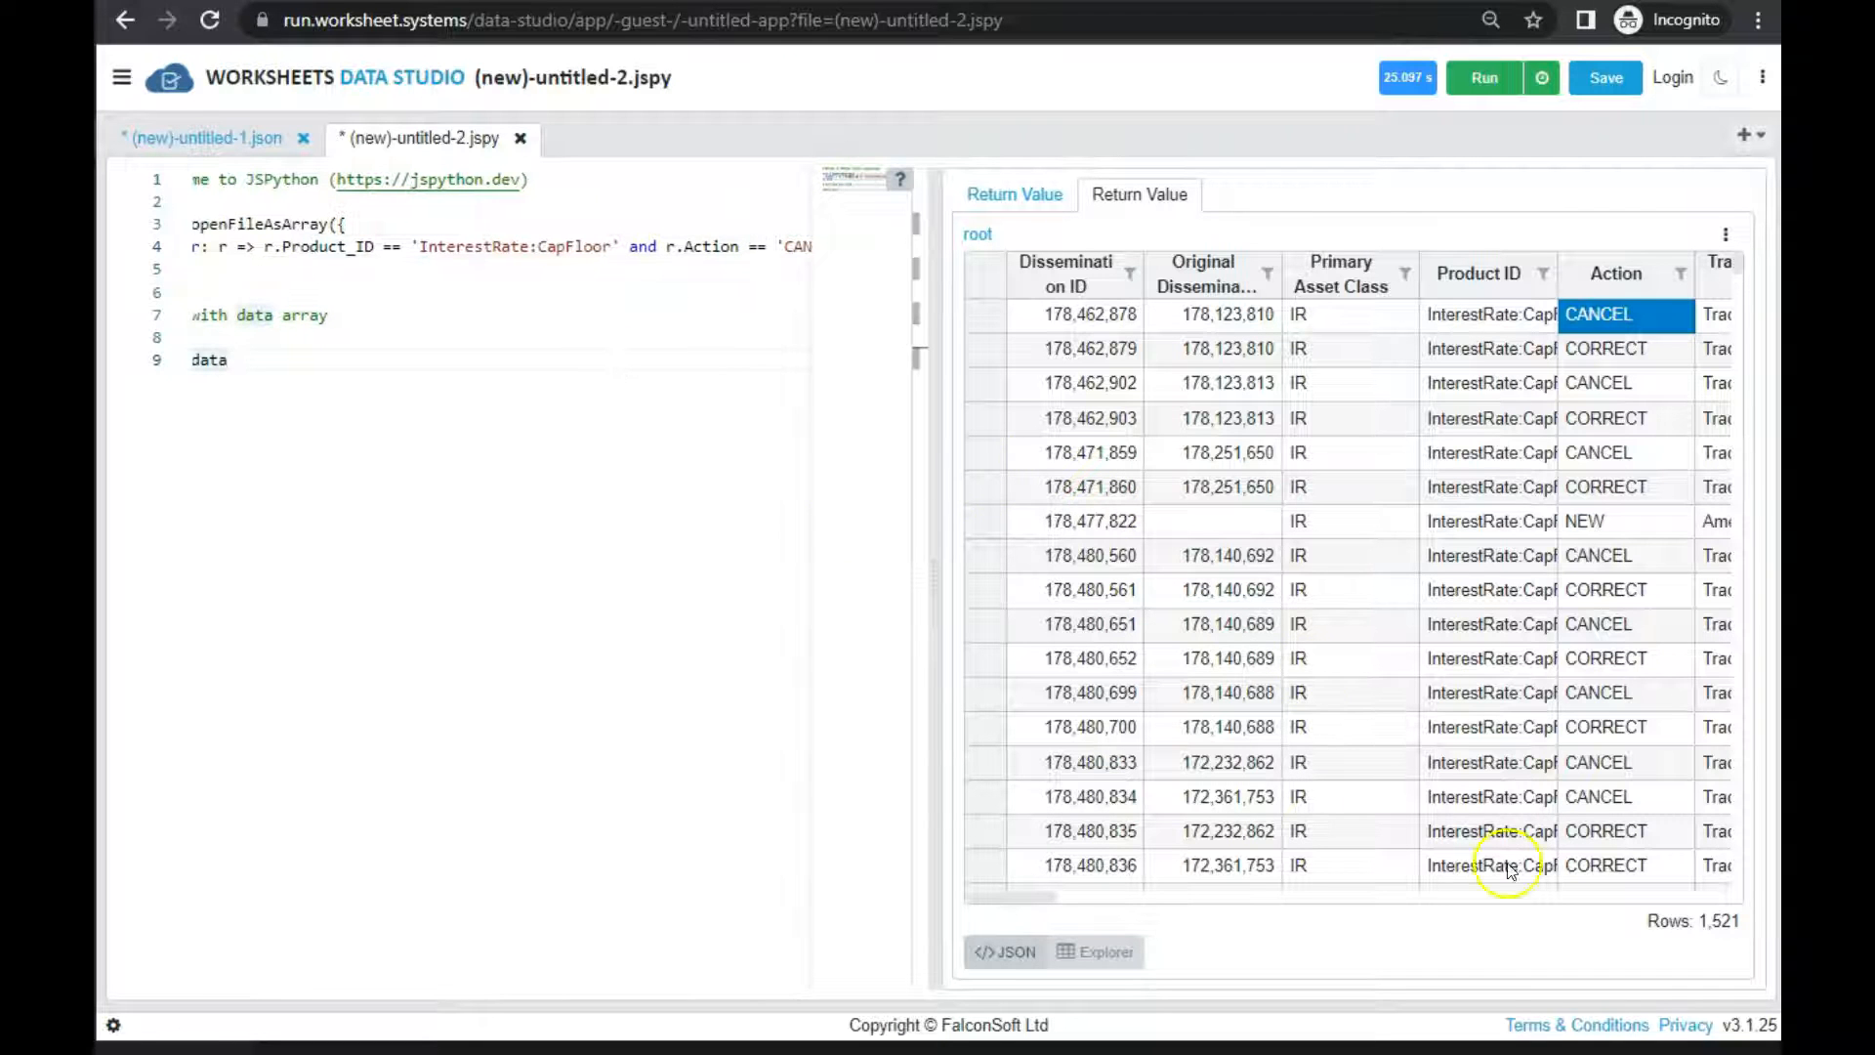
# Check the row counts per Action value in the column's filter list and close it without applying a filter
pyautogui.click(1682, 275)
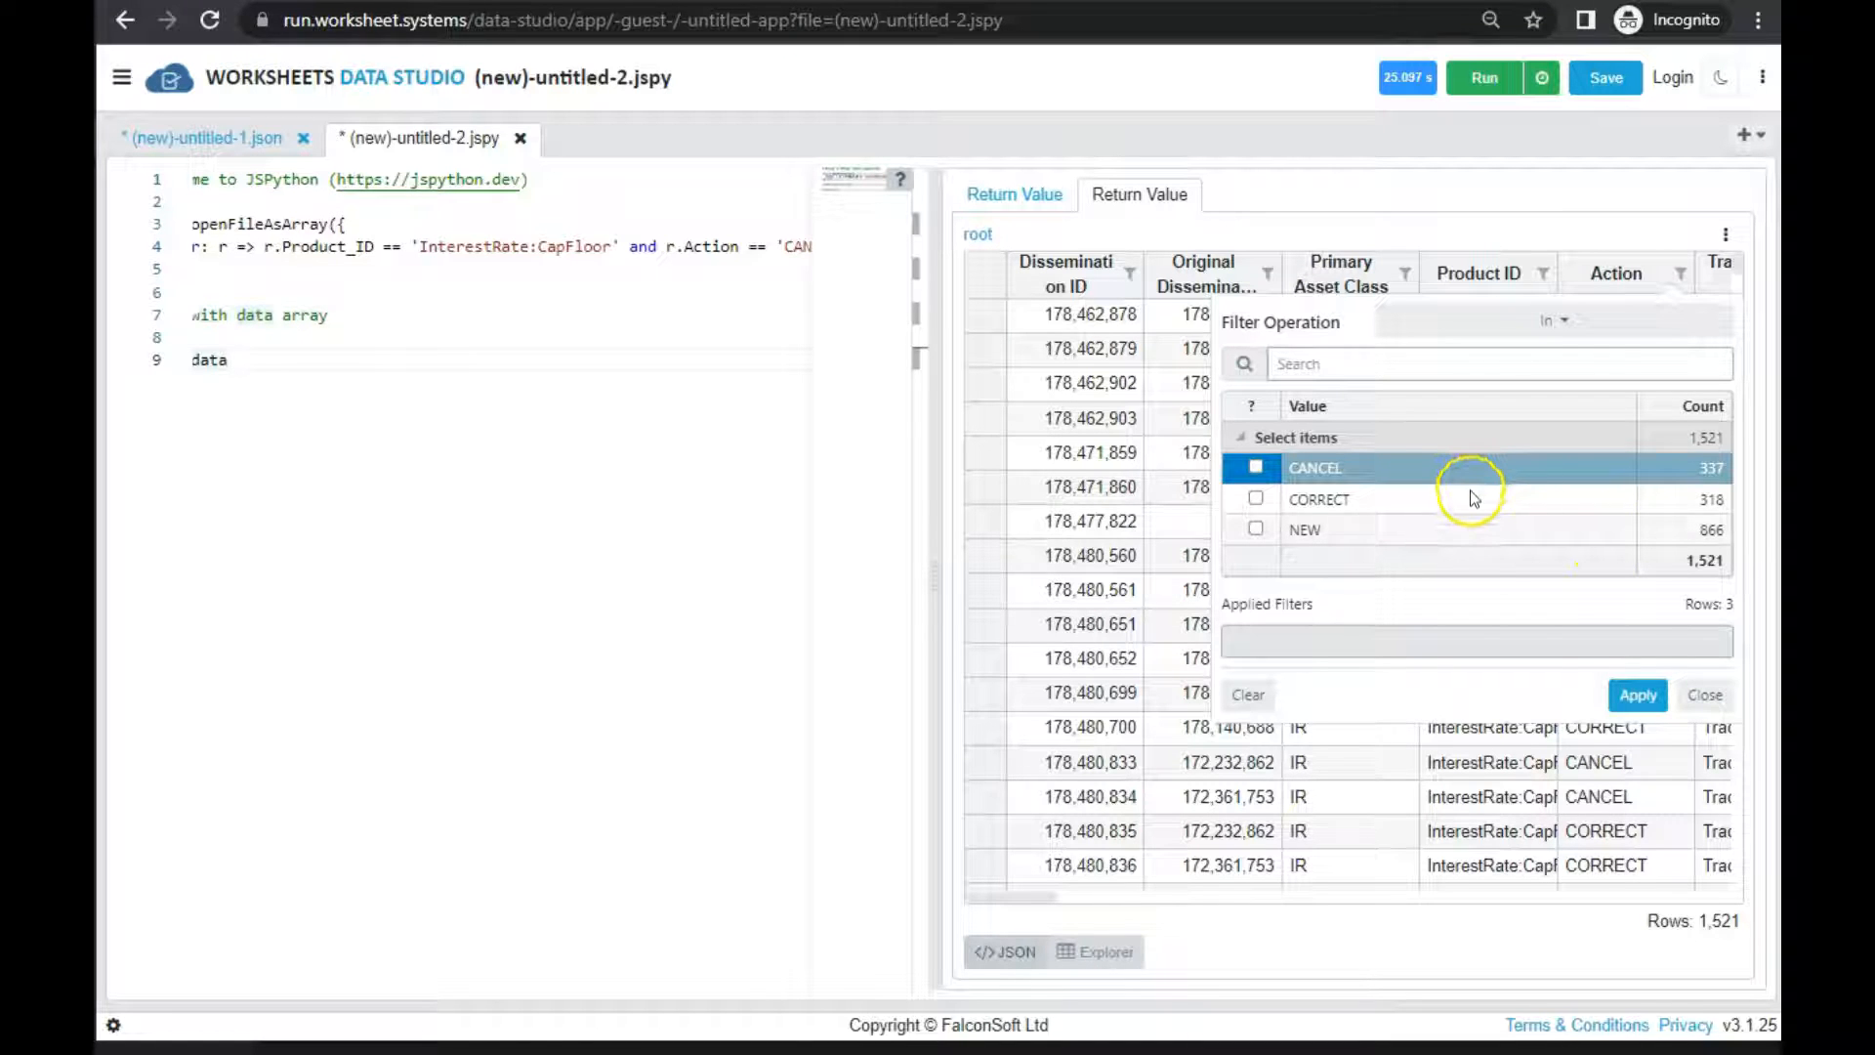
pyautogui.click(1470, 496)
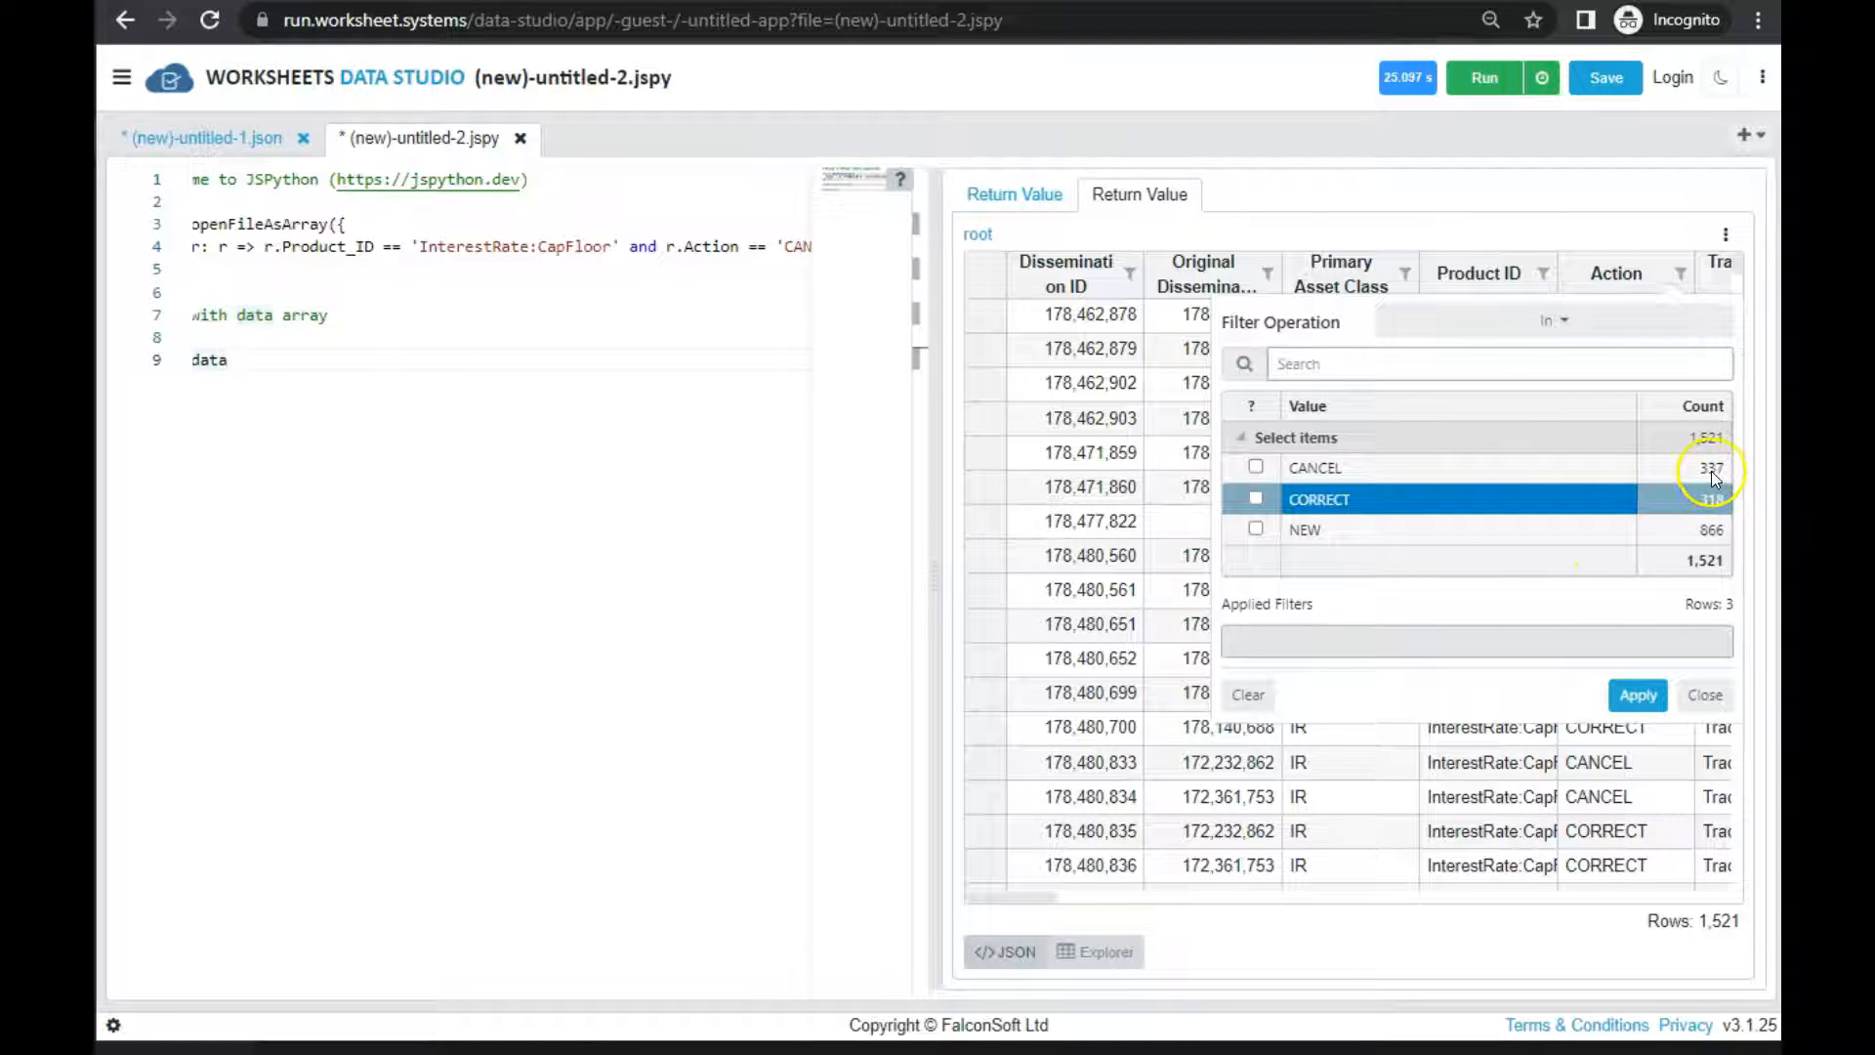
pyautogui.click(1610, 467)
pyautogui.click(1711, 688)
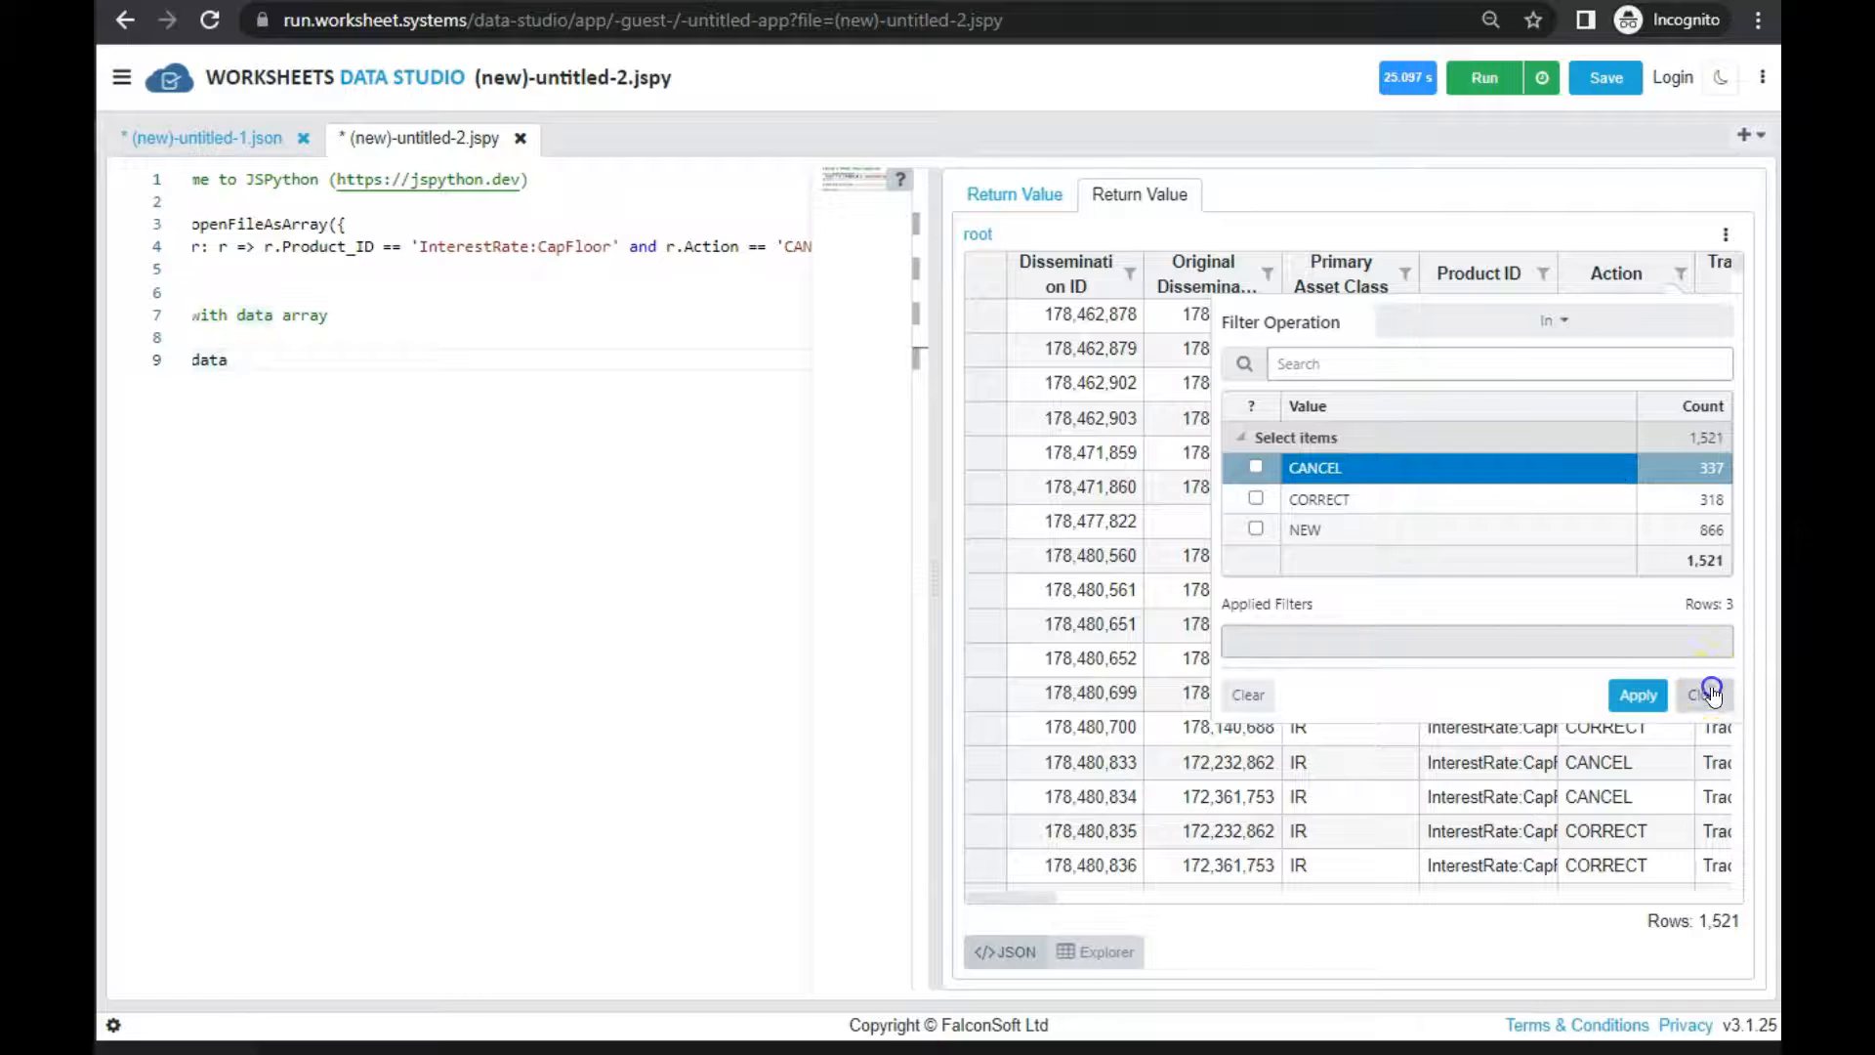
# Run the script with the combined Product_ID and Action filter on test1.sdr_DTCC_Rates_150k.jsv, leaving the partial-open options blank
pyautogui.click(1480, 79)
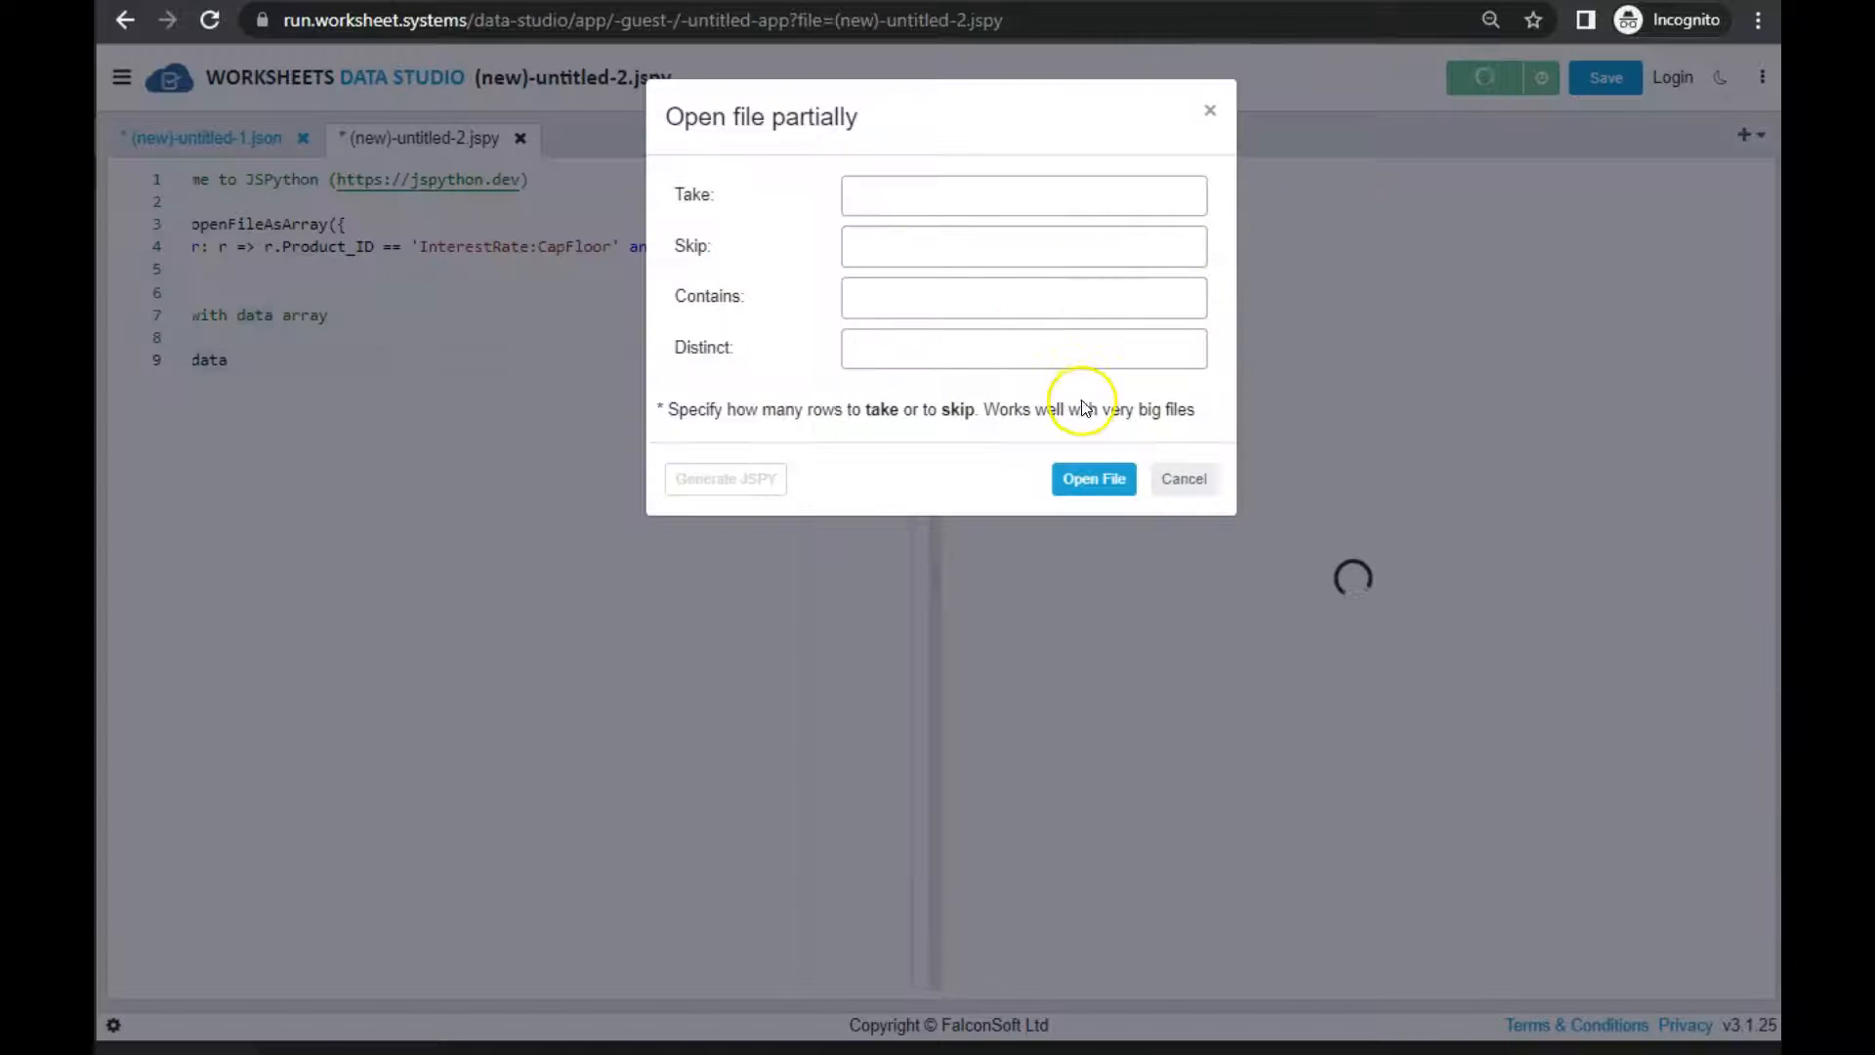
pyautogui.click(1096, 479)
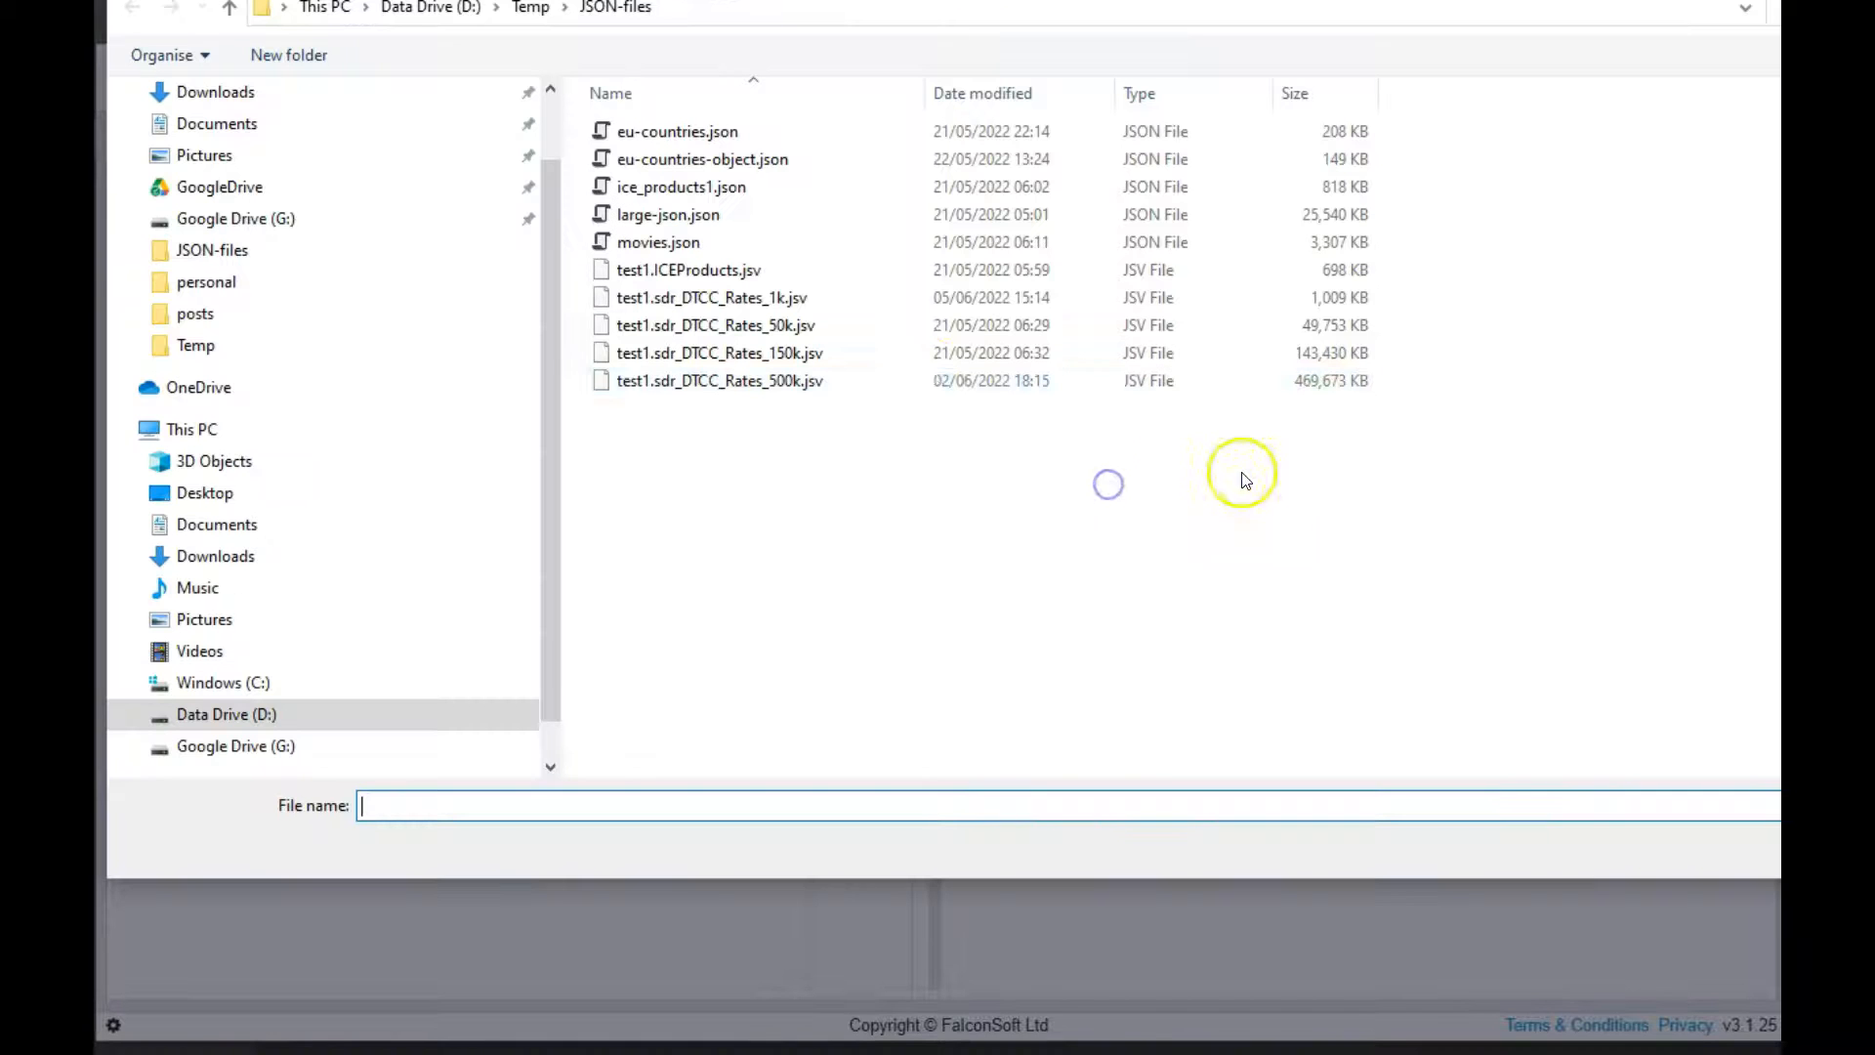
pyautogui.doubleClick(832, 354)
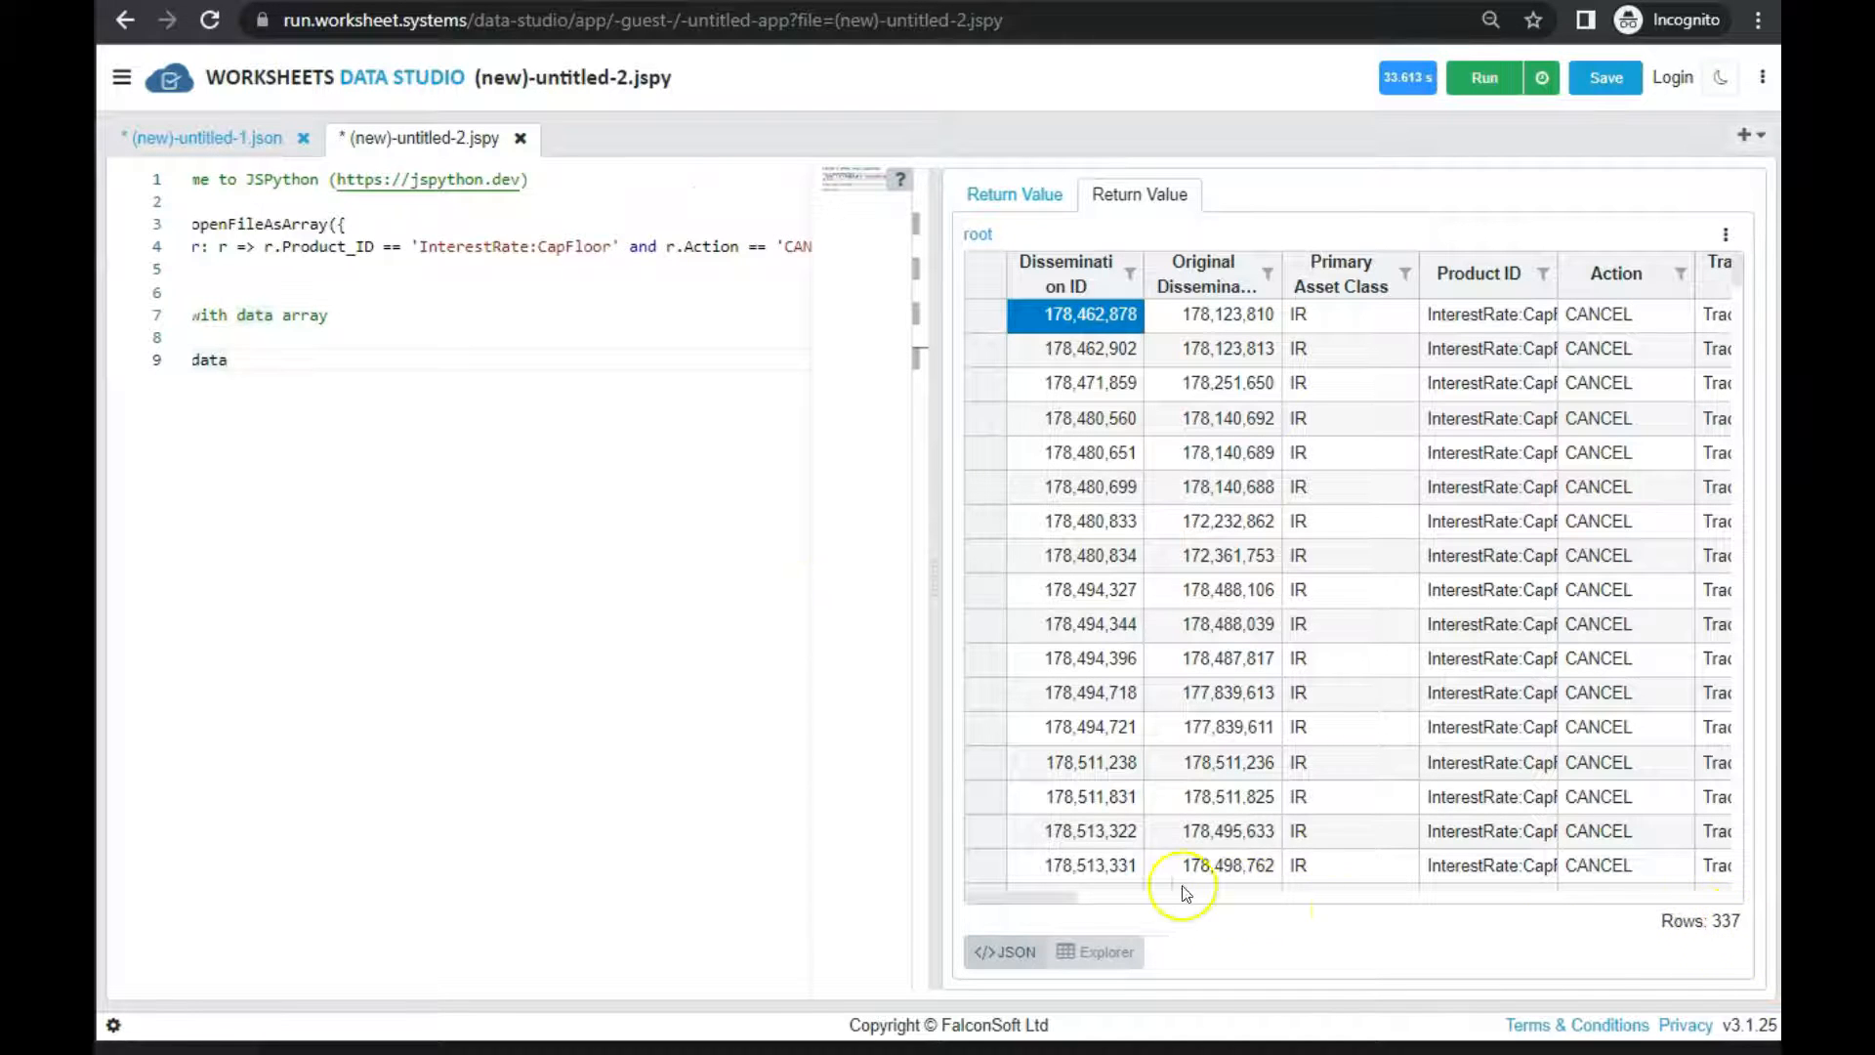
# Show the JSON text beside the grid and review the returned records and the filter option in the script
pyautogui.click(1004, 951)
pyautogui.moveTo(1223, 708); pyautogui.dragTo(1088, 397)
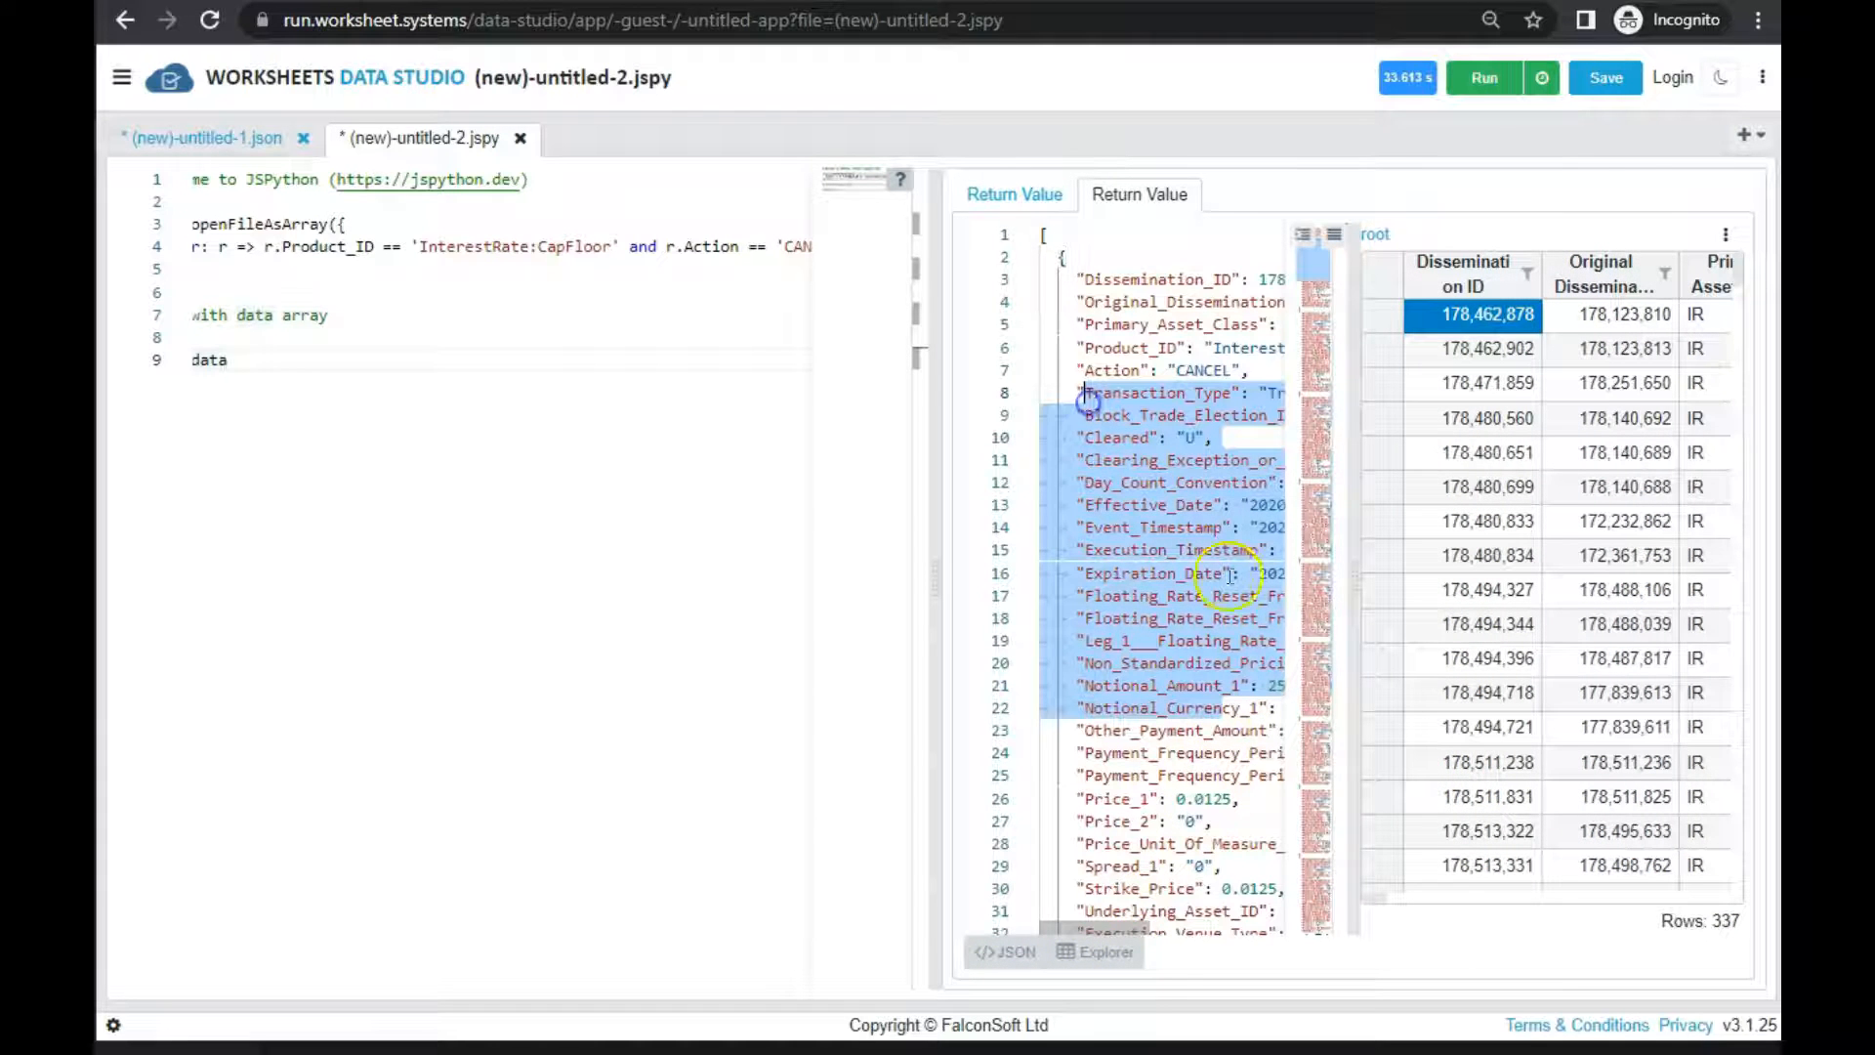
pyautogui.click(1498, 766)
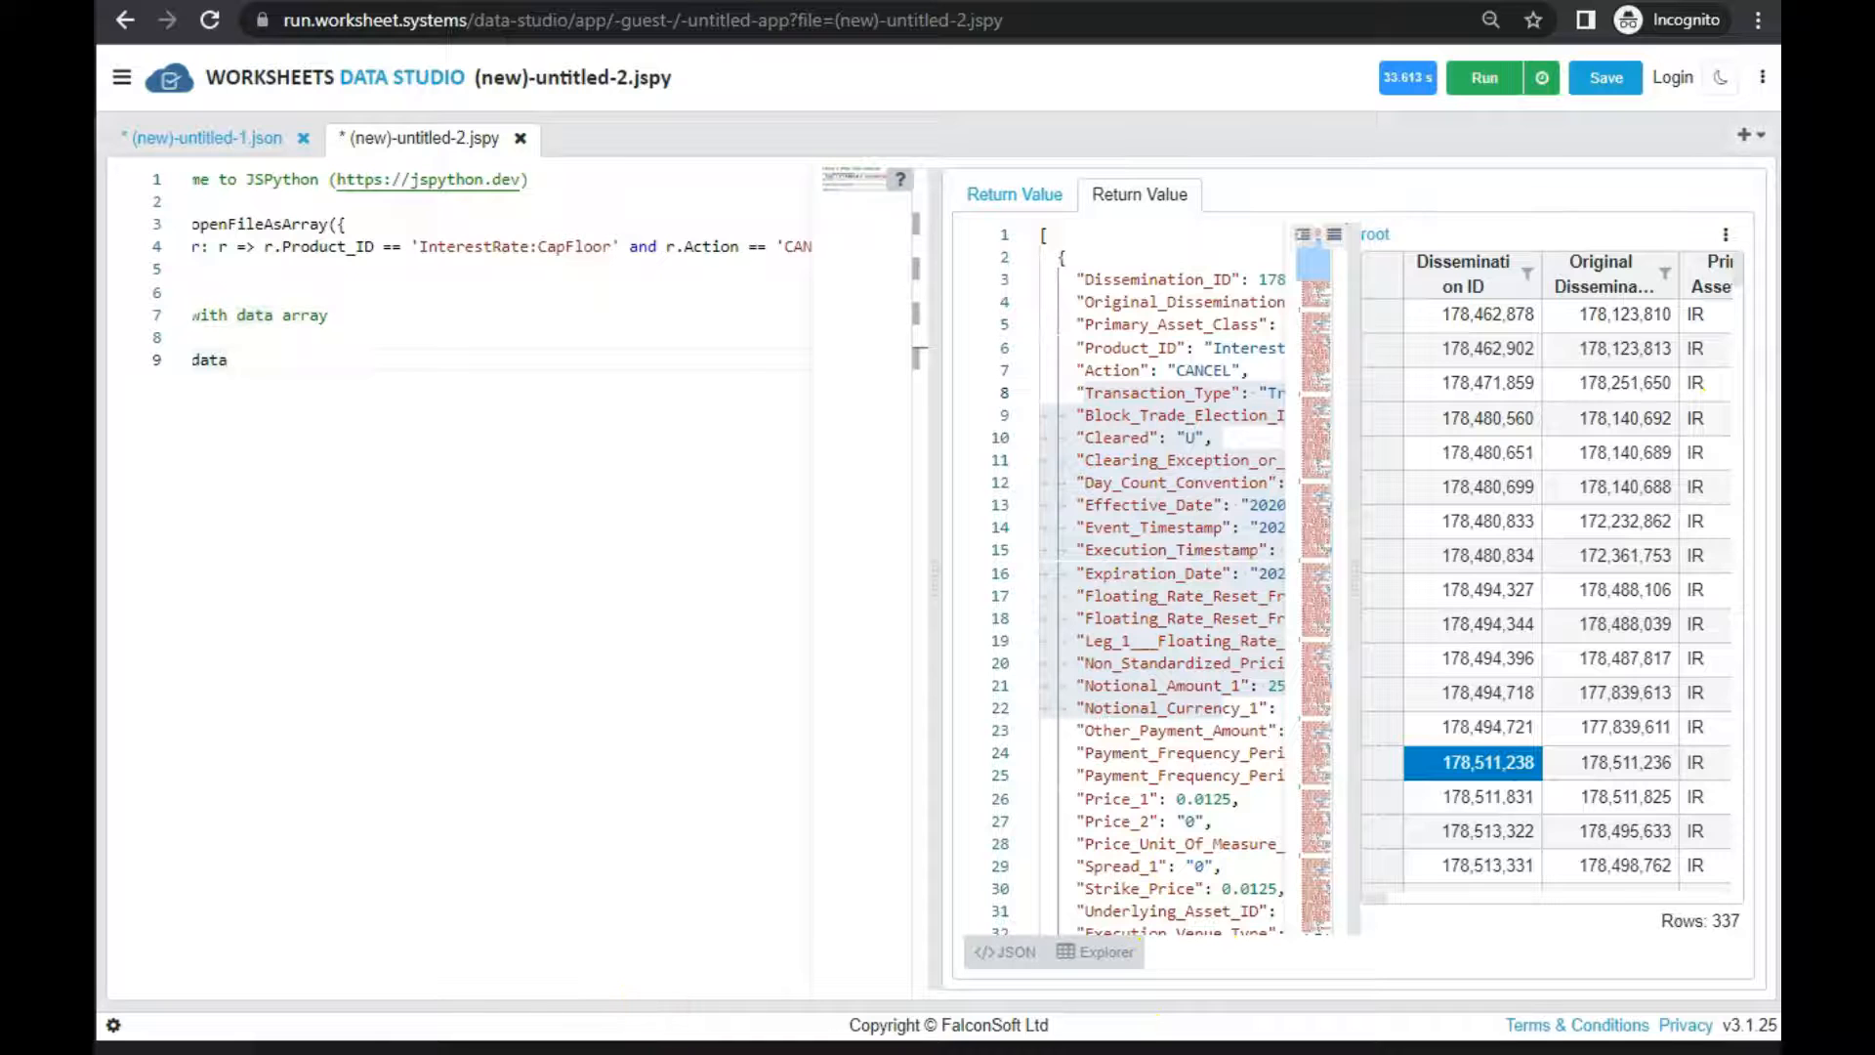
pyautogui.moveTo(488, 982); pyautogui.dragTo(353, 965)
pyautogui.click(228, 246)
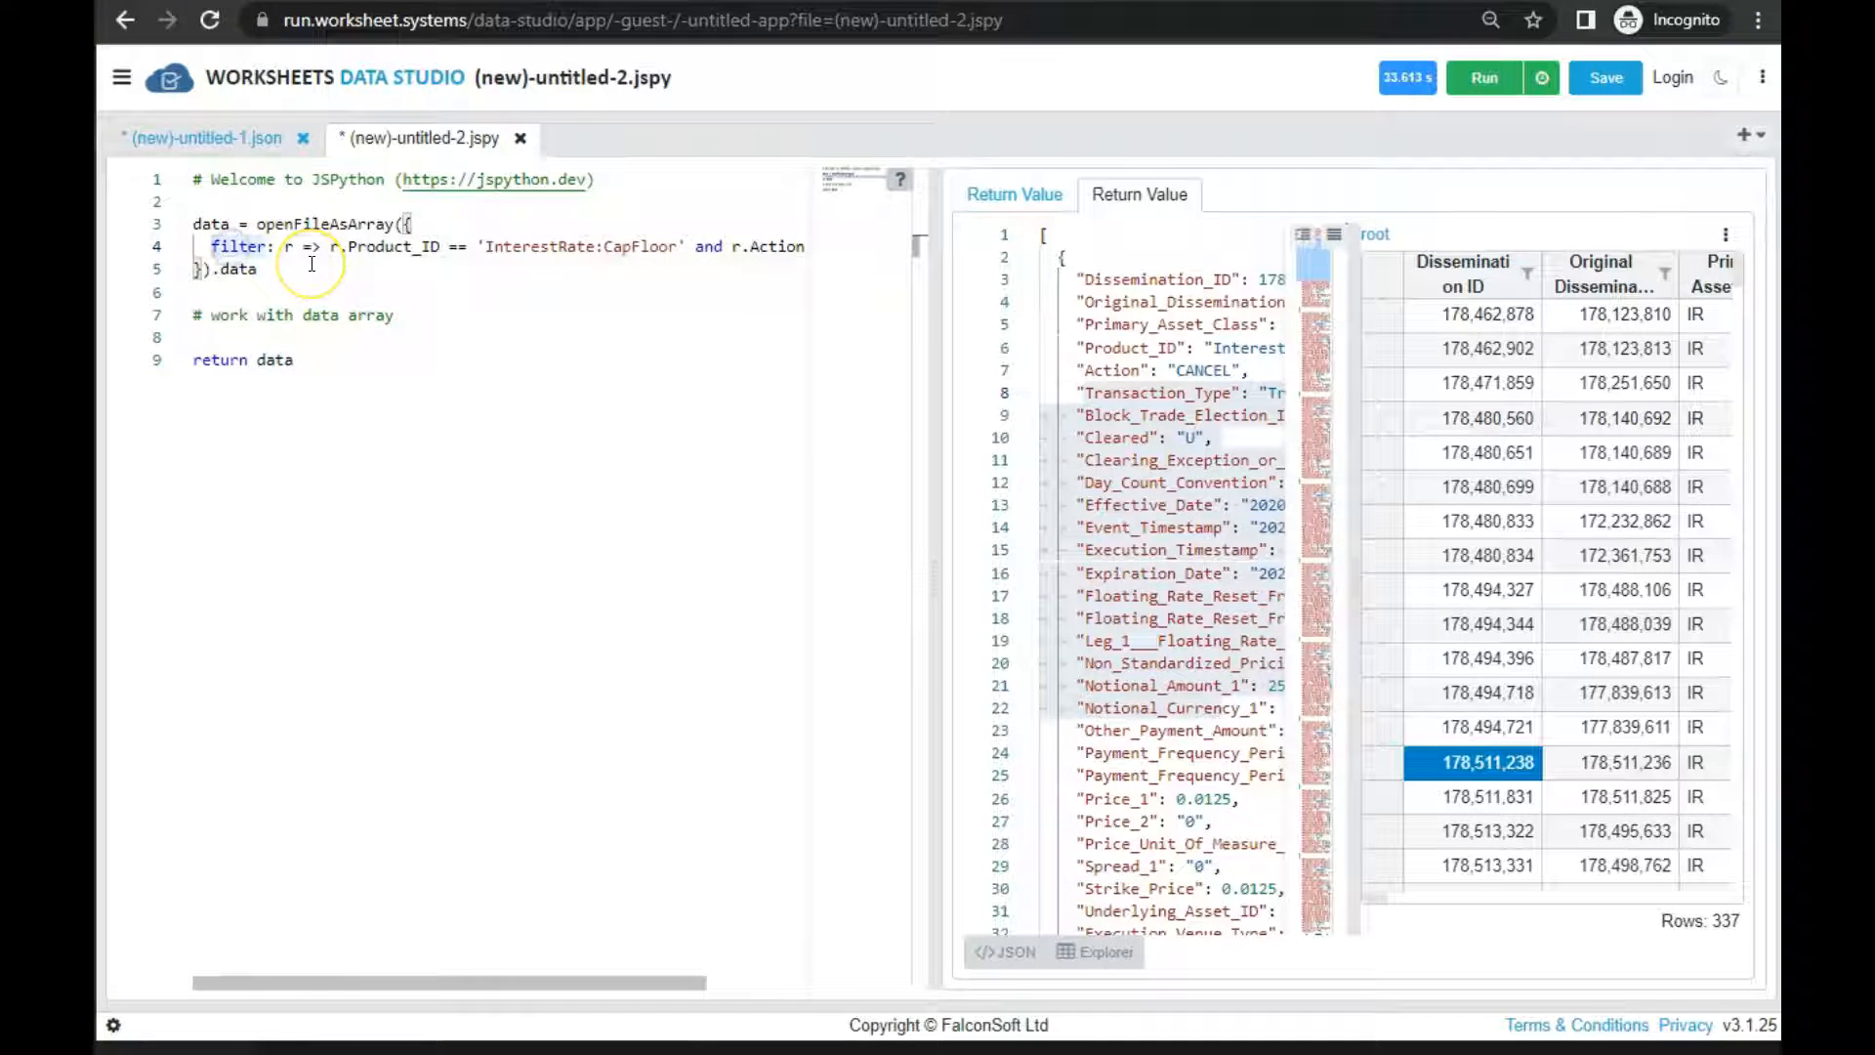
# Replace the script body with an openFileAsArray call filtering Product_ID 'InterestRate:CrossCurrency:FixedFloat' plus Action, mapping id, effectiveDate, notional and notionalCcy, and widen the editor
pyautogui.press('Left')
pyautogui.press('Left')
pyautogui.press('Left')
pyautogui.press('Down')
pyautogui.press('Down')
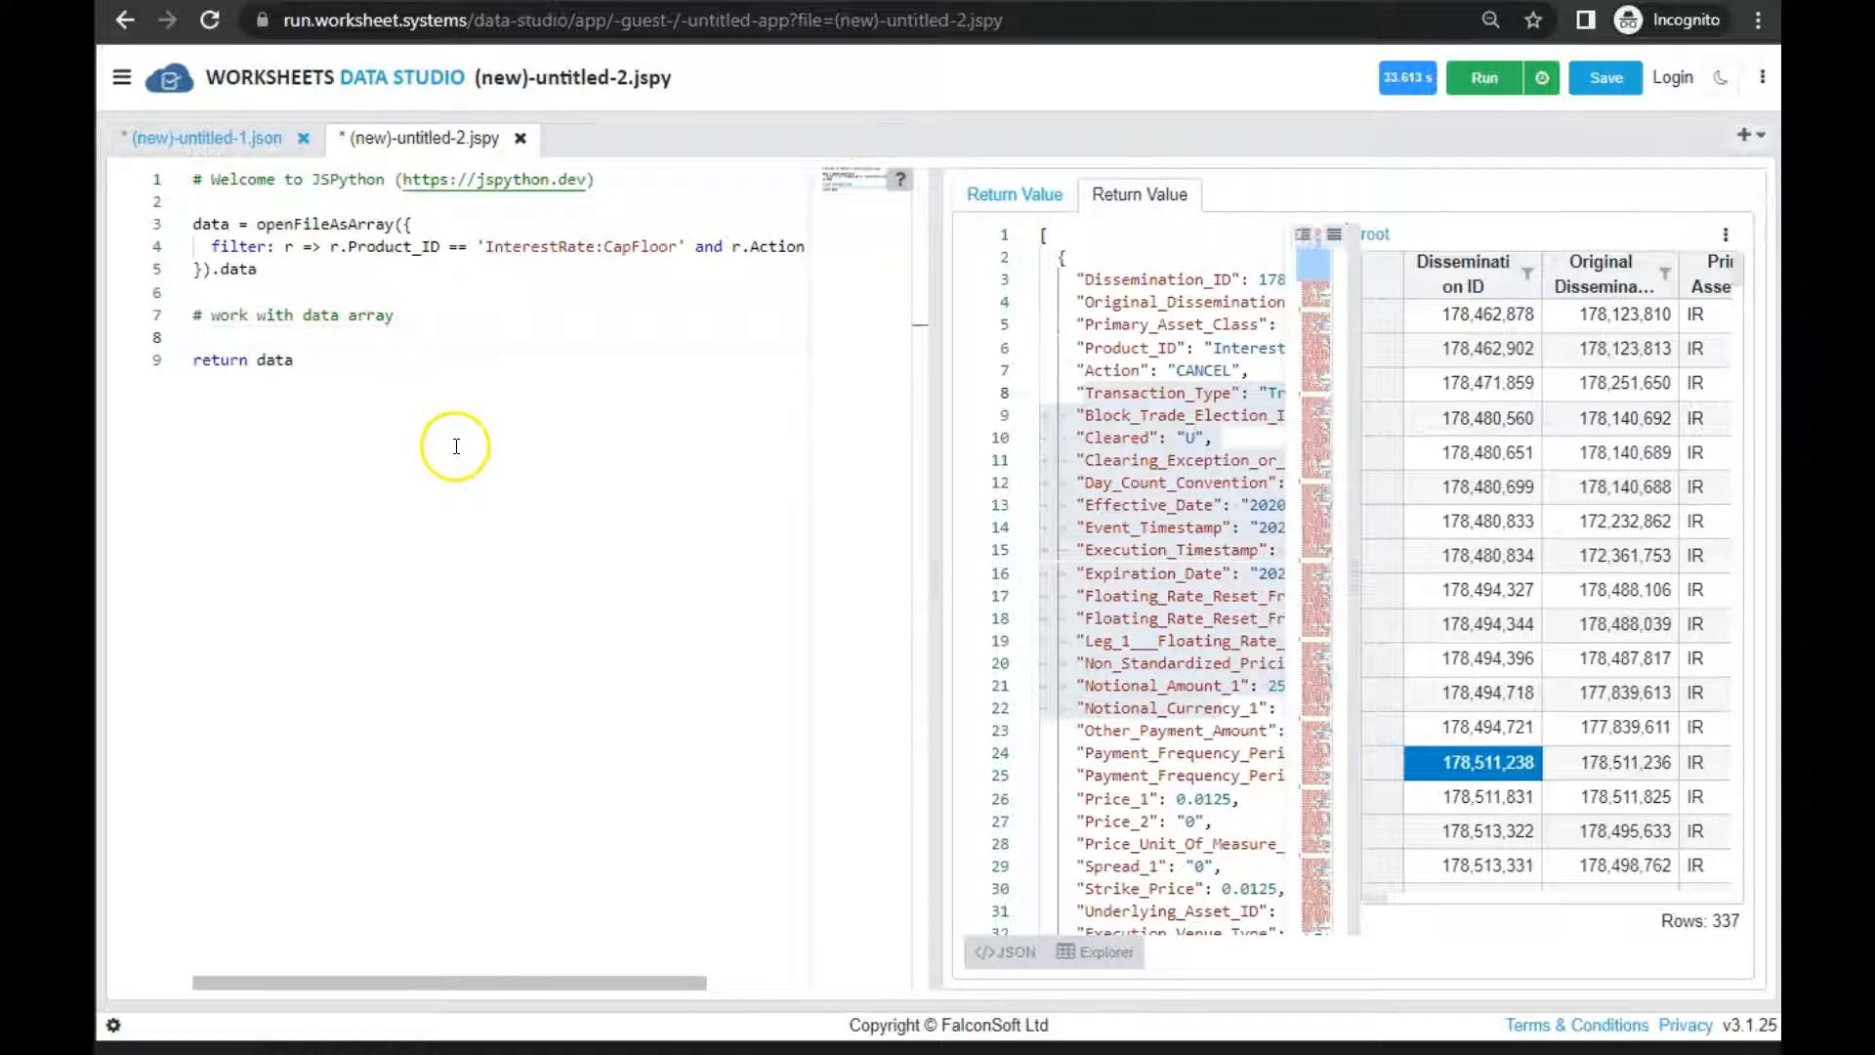
pyautogui.moveTo(385, 406); pyautogui.dragTo(193, 223)
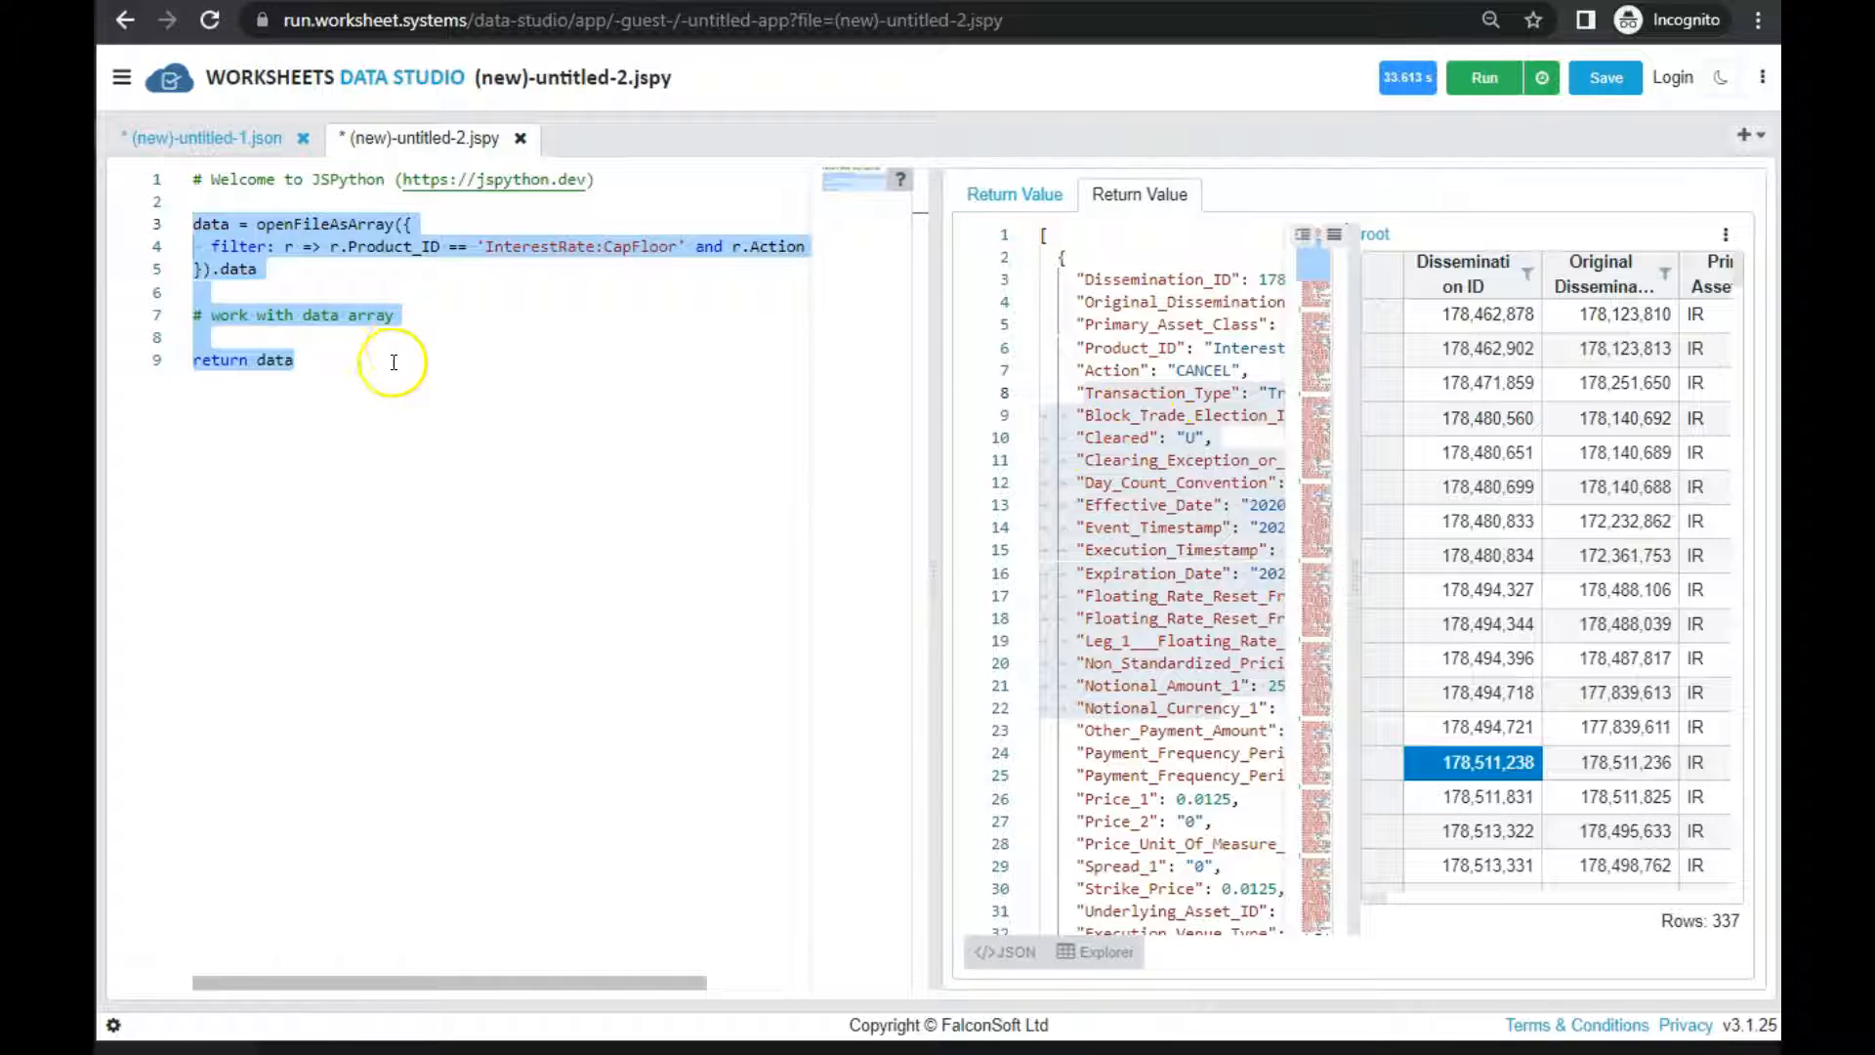
pyautogui.hotkey('ctrl', 'v')
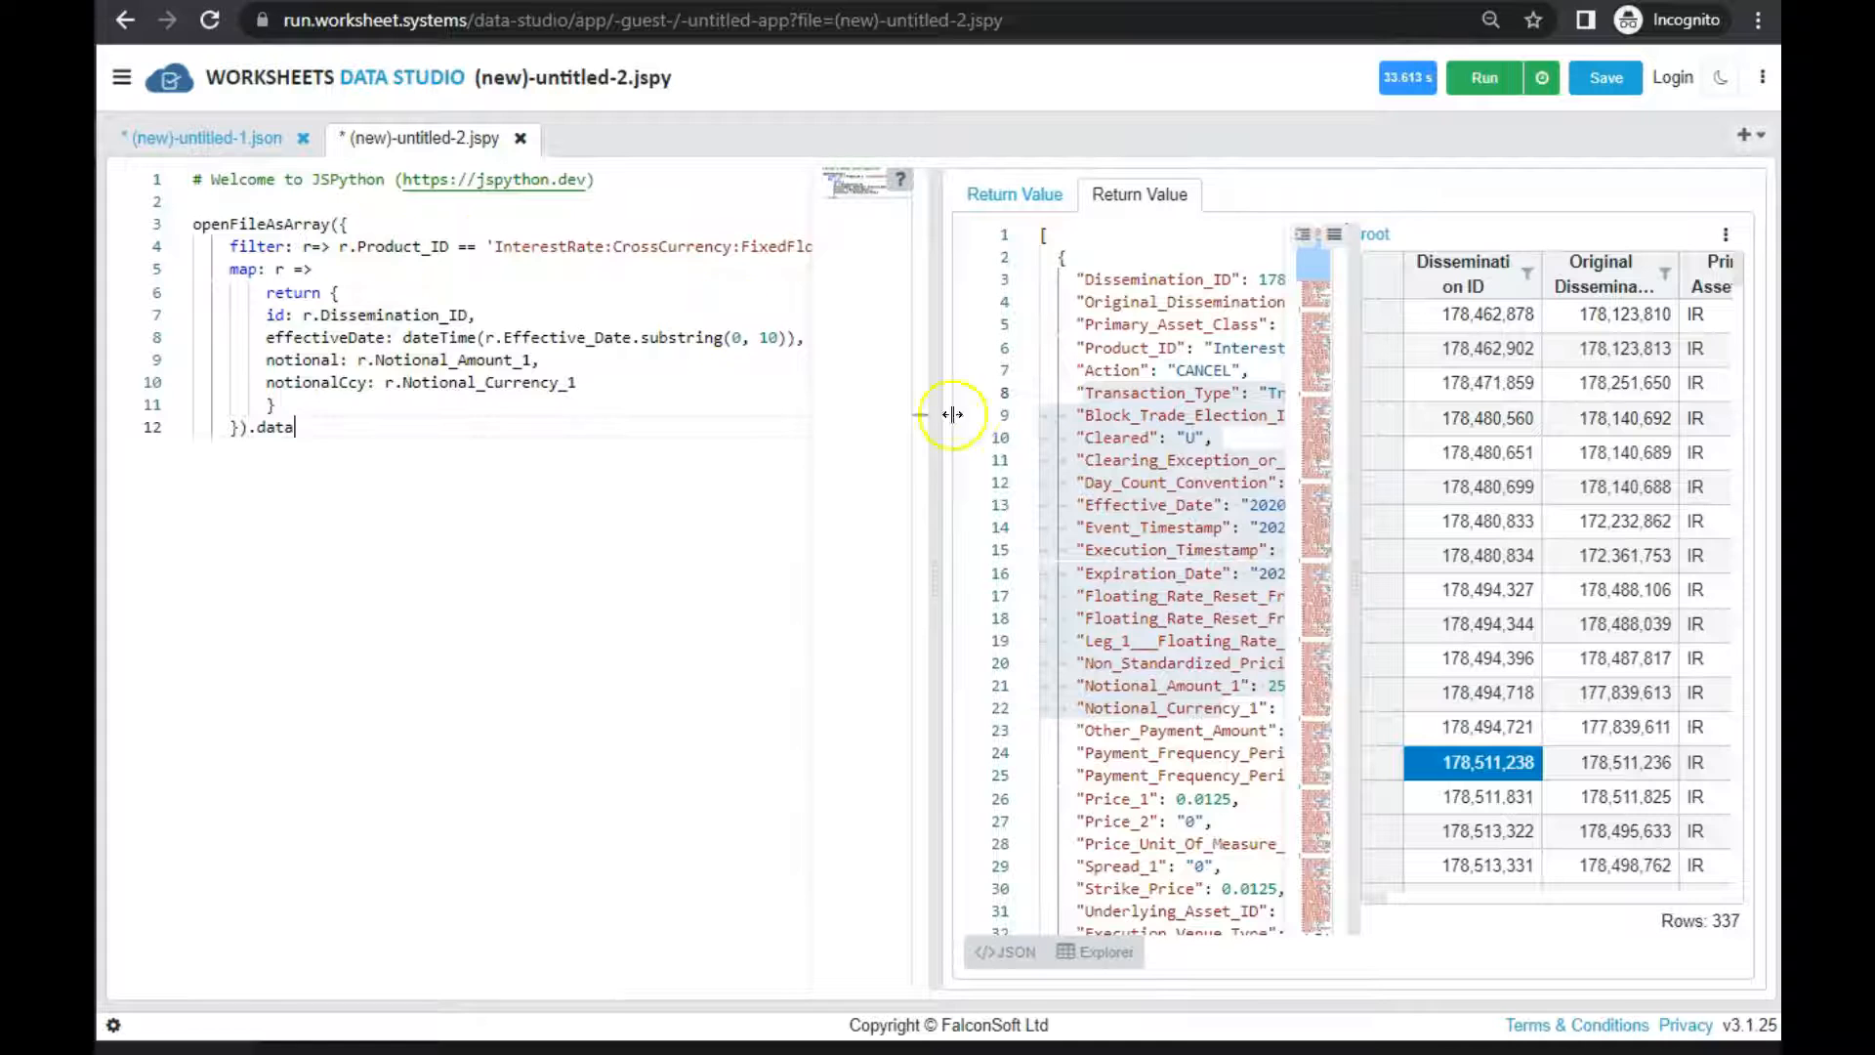
pyautogui.moveTo(938, 507); pyautogui.dragTo(1193, 481)
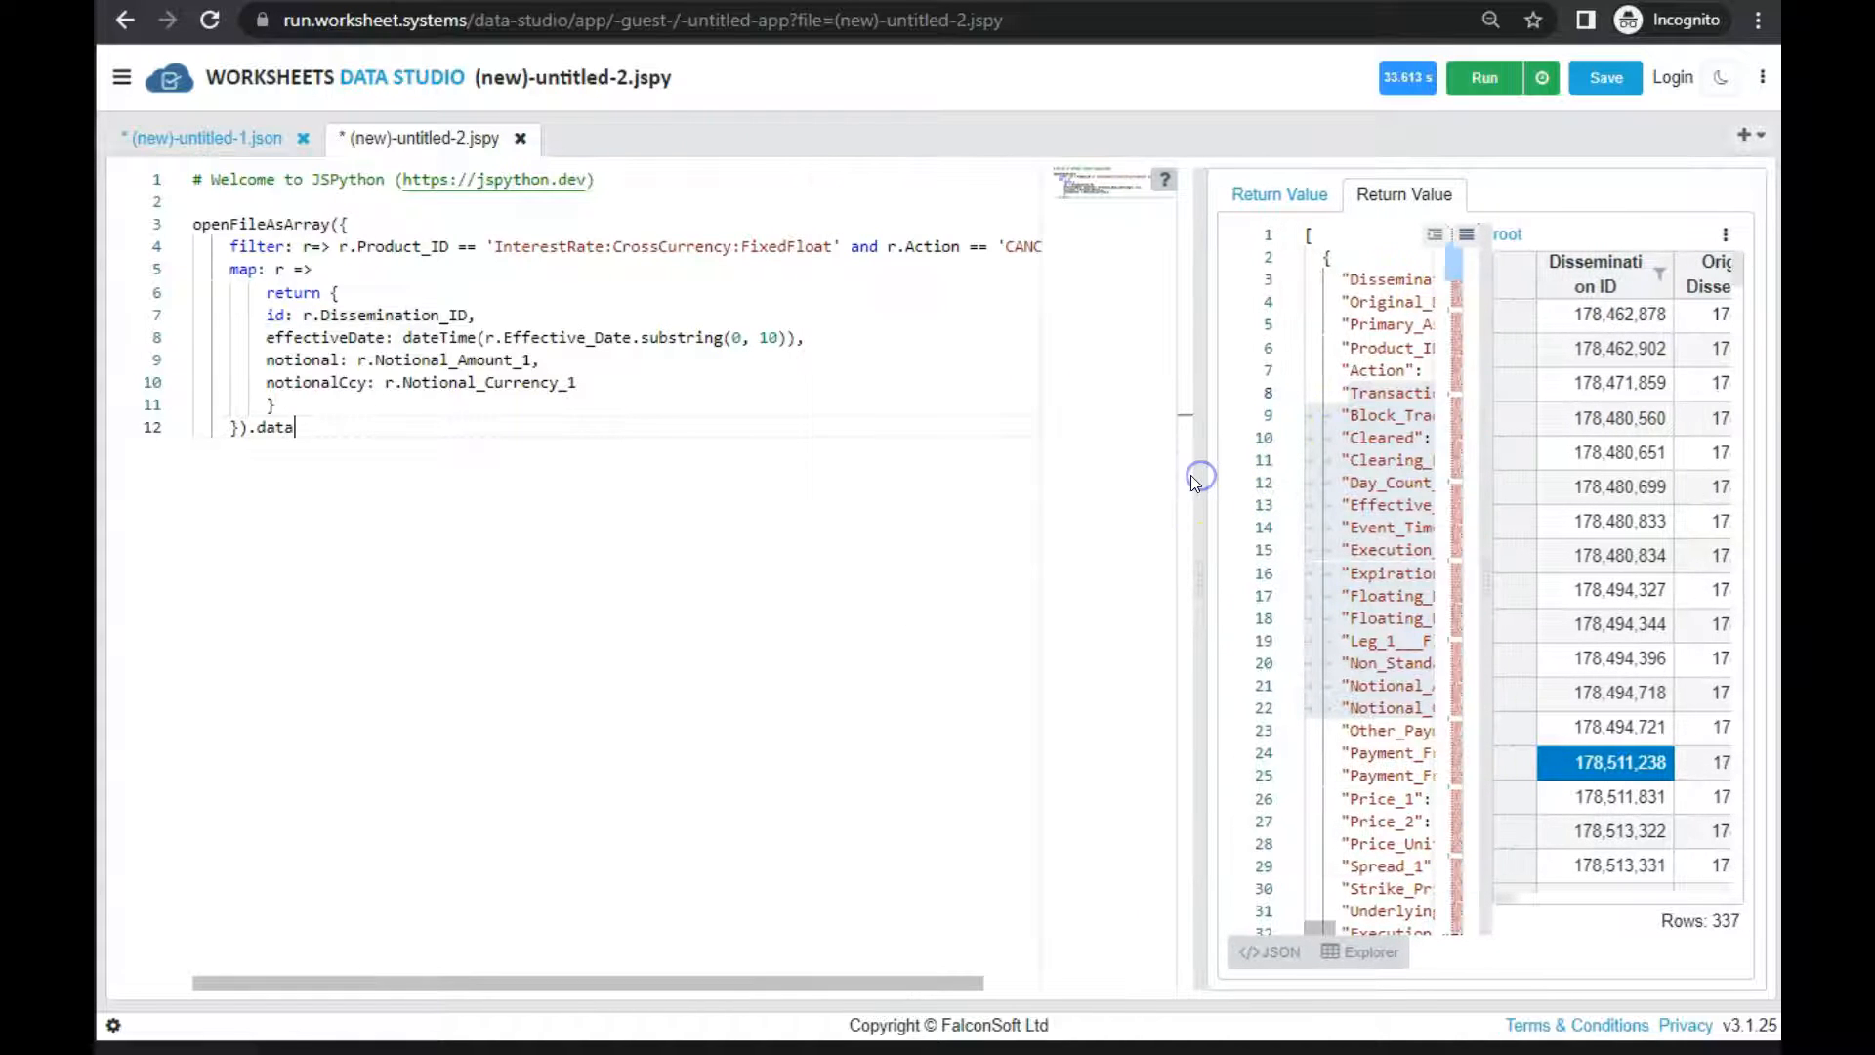
# Hide the grid and compare the full JSON record fields with the filter and map options in the script
pyautogui.click(231, 245)
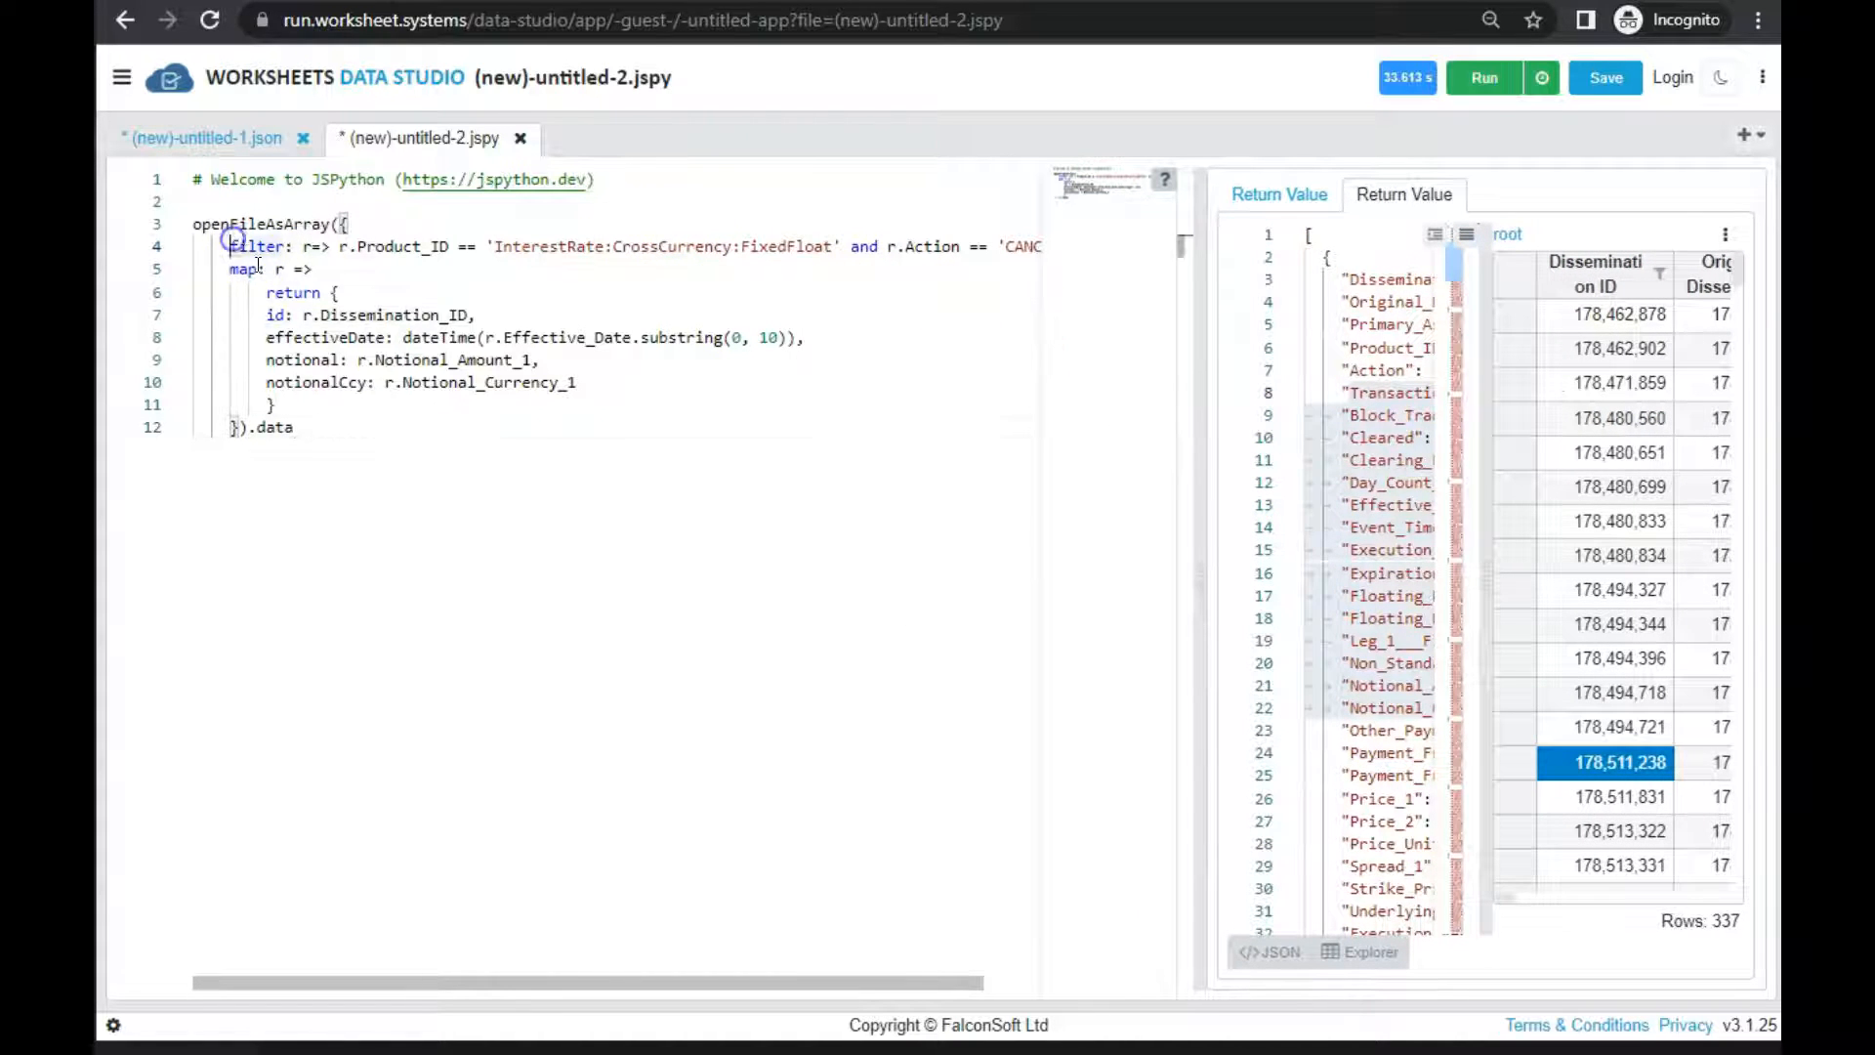
pyautogui.click(234, 269)
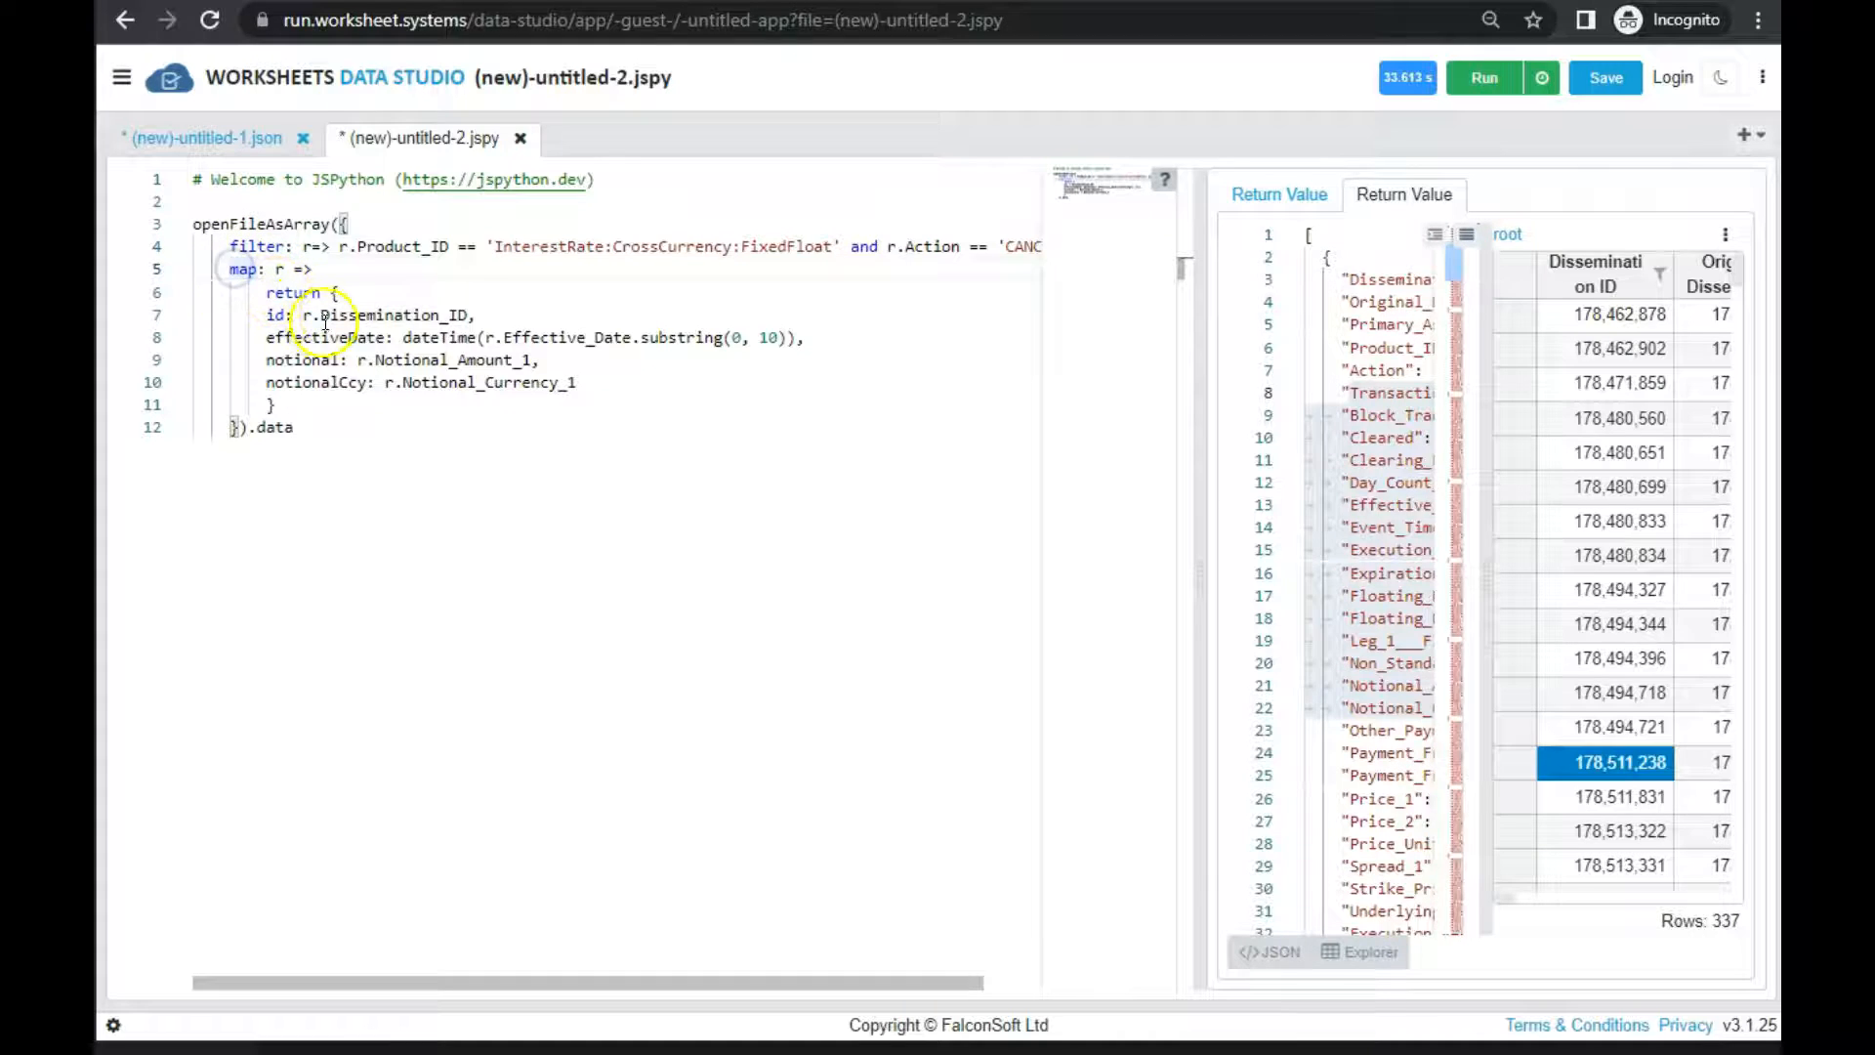
pyautogui.click(1363, 348)
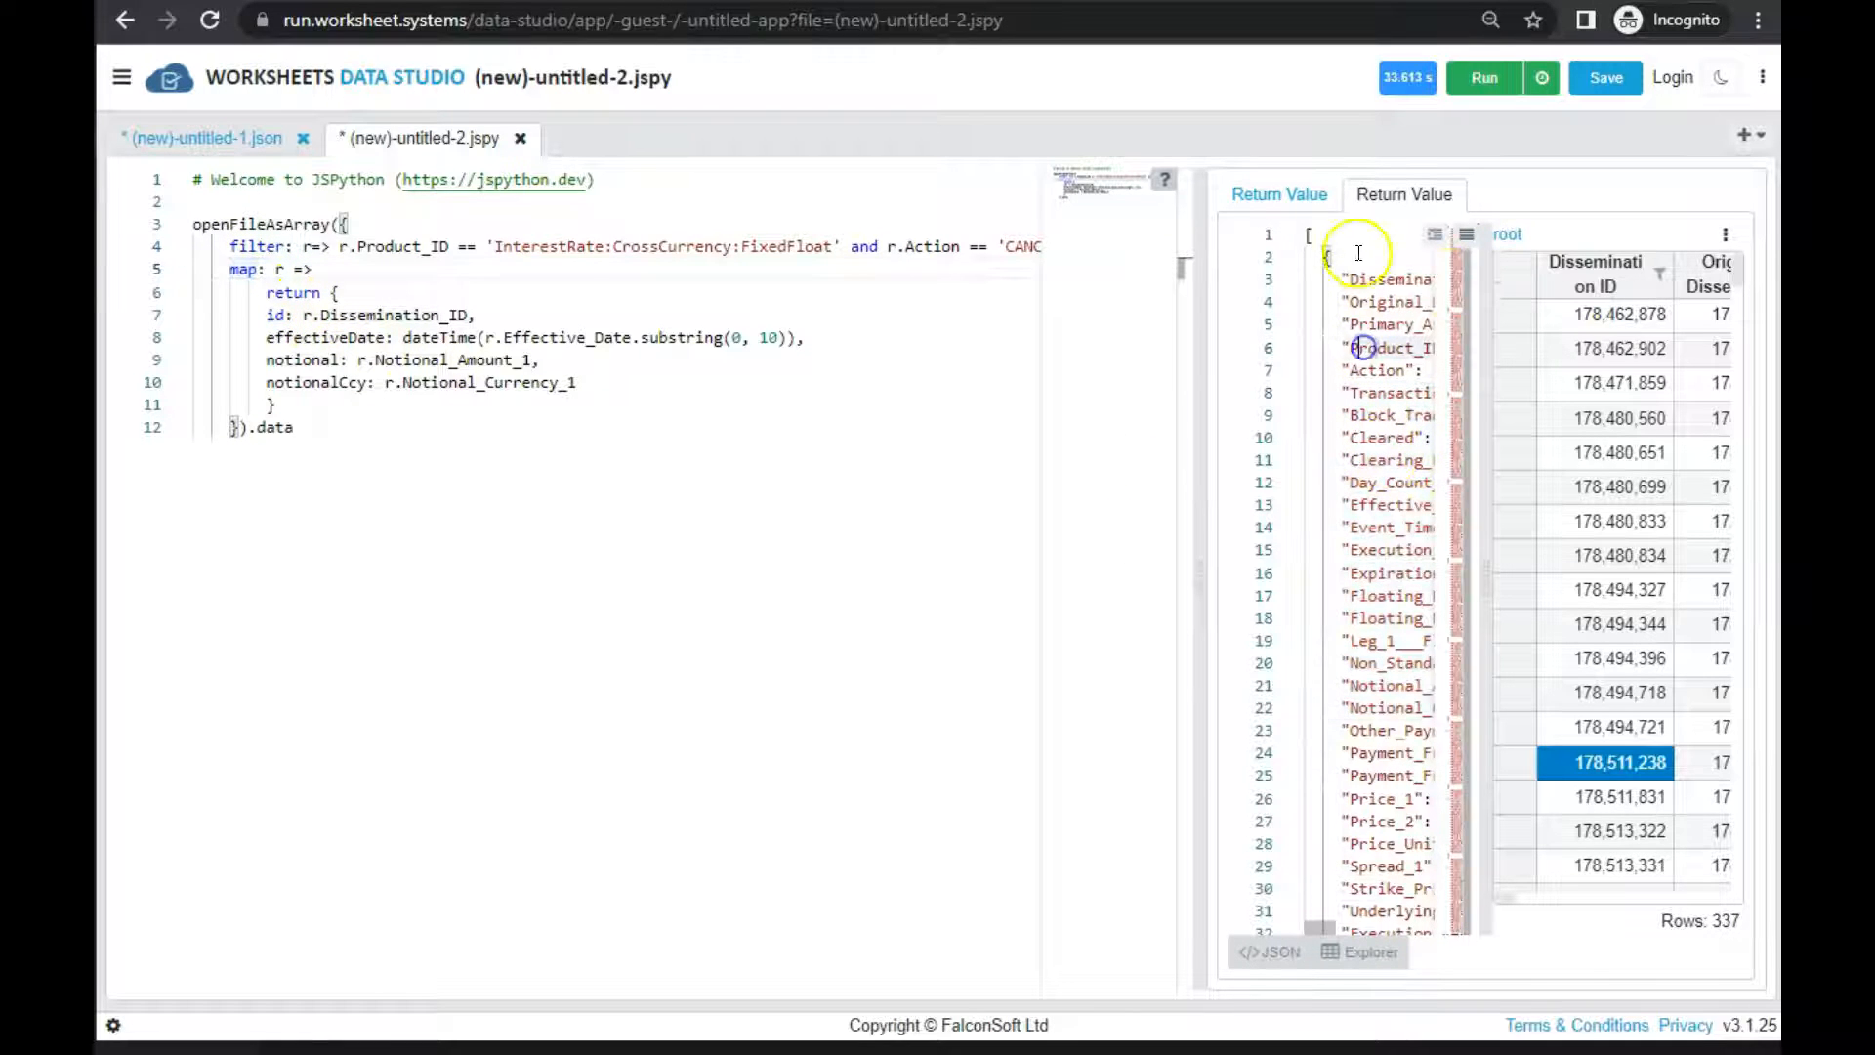
pyautogui.click(1369, 952)
pyautogui.moveTo(1334, 285); pyautogui.dragTo(1387, 435)
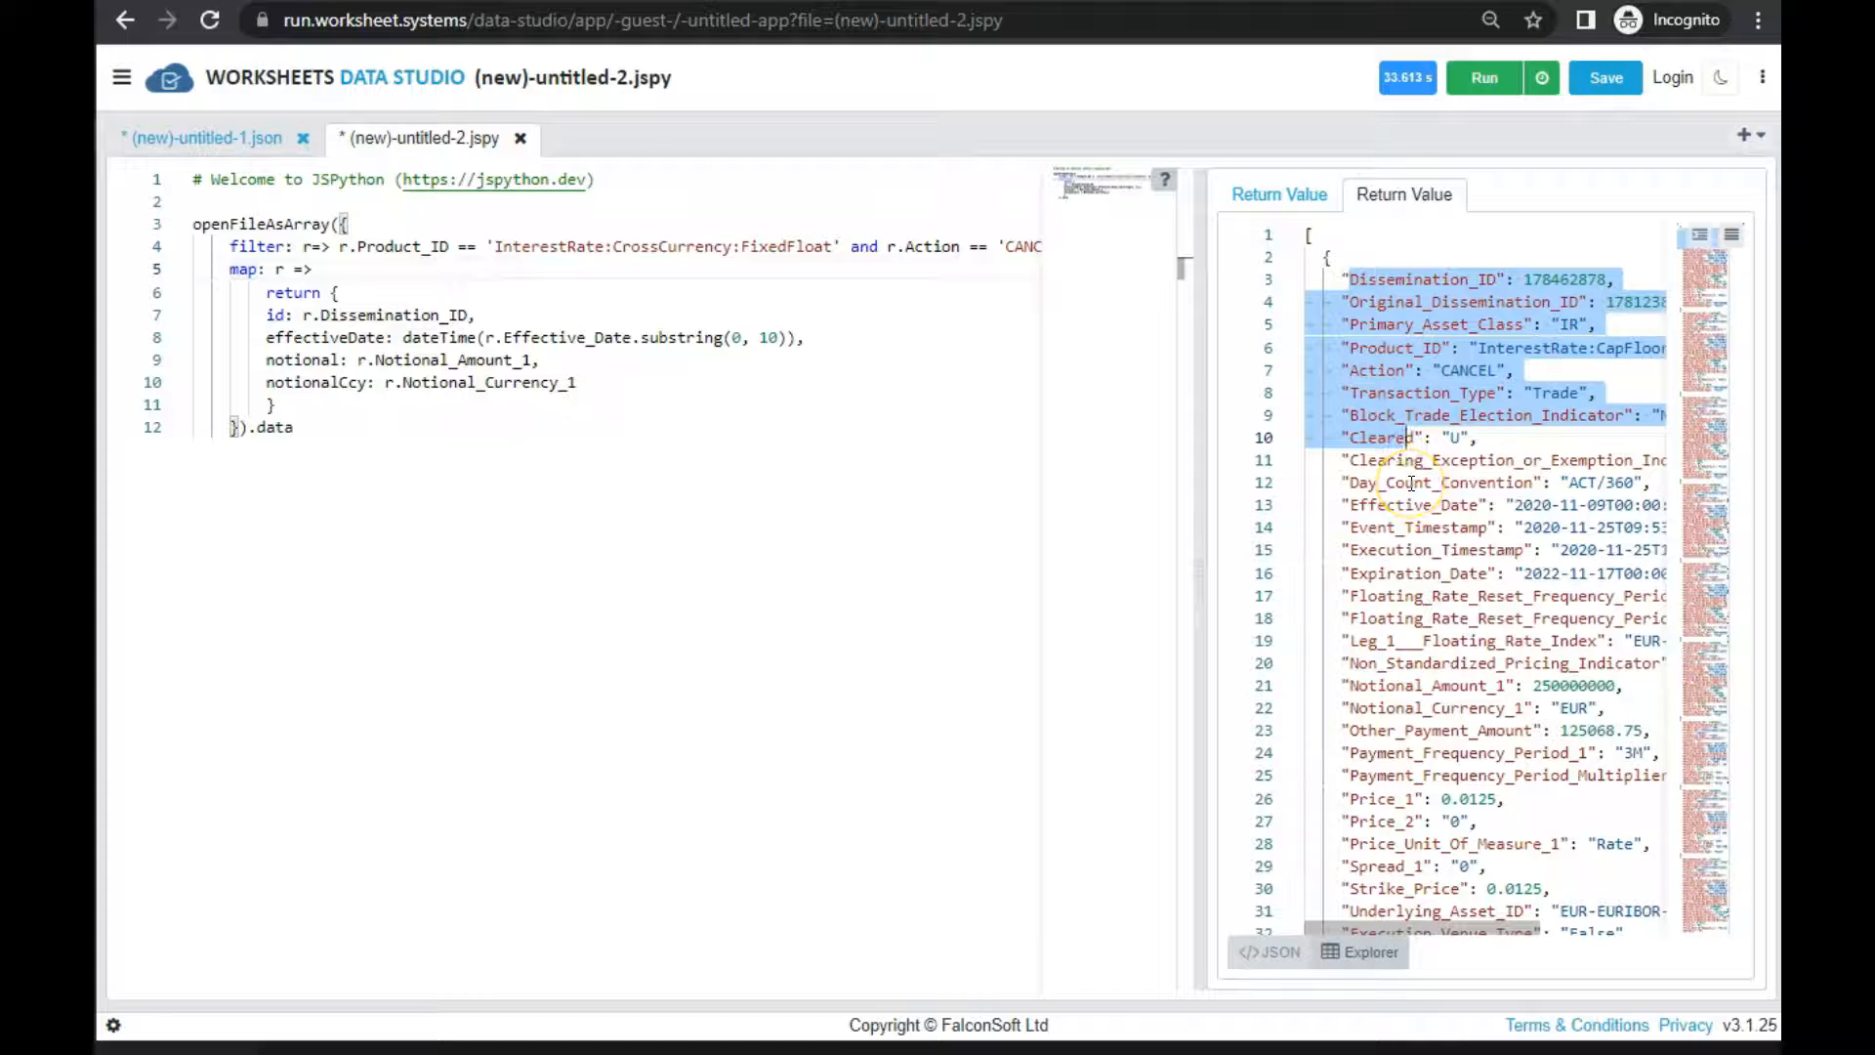
pyautogui.click(276, 295)
pyautogui.moveTo(276, 295); pyautogui.dragTo(284, 339)
# Indent the id, effectiveDate, notional and notionalCcy lines one level inside the map function's return object
pyautogui.click(333, 360)
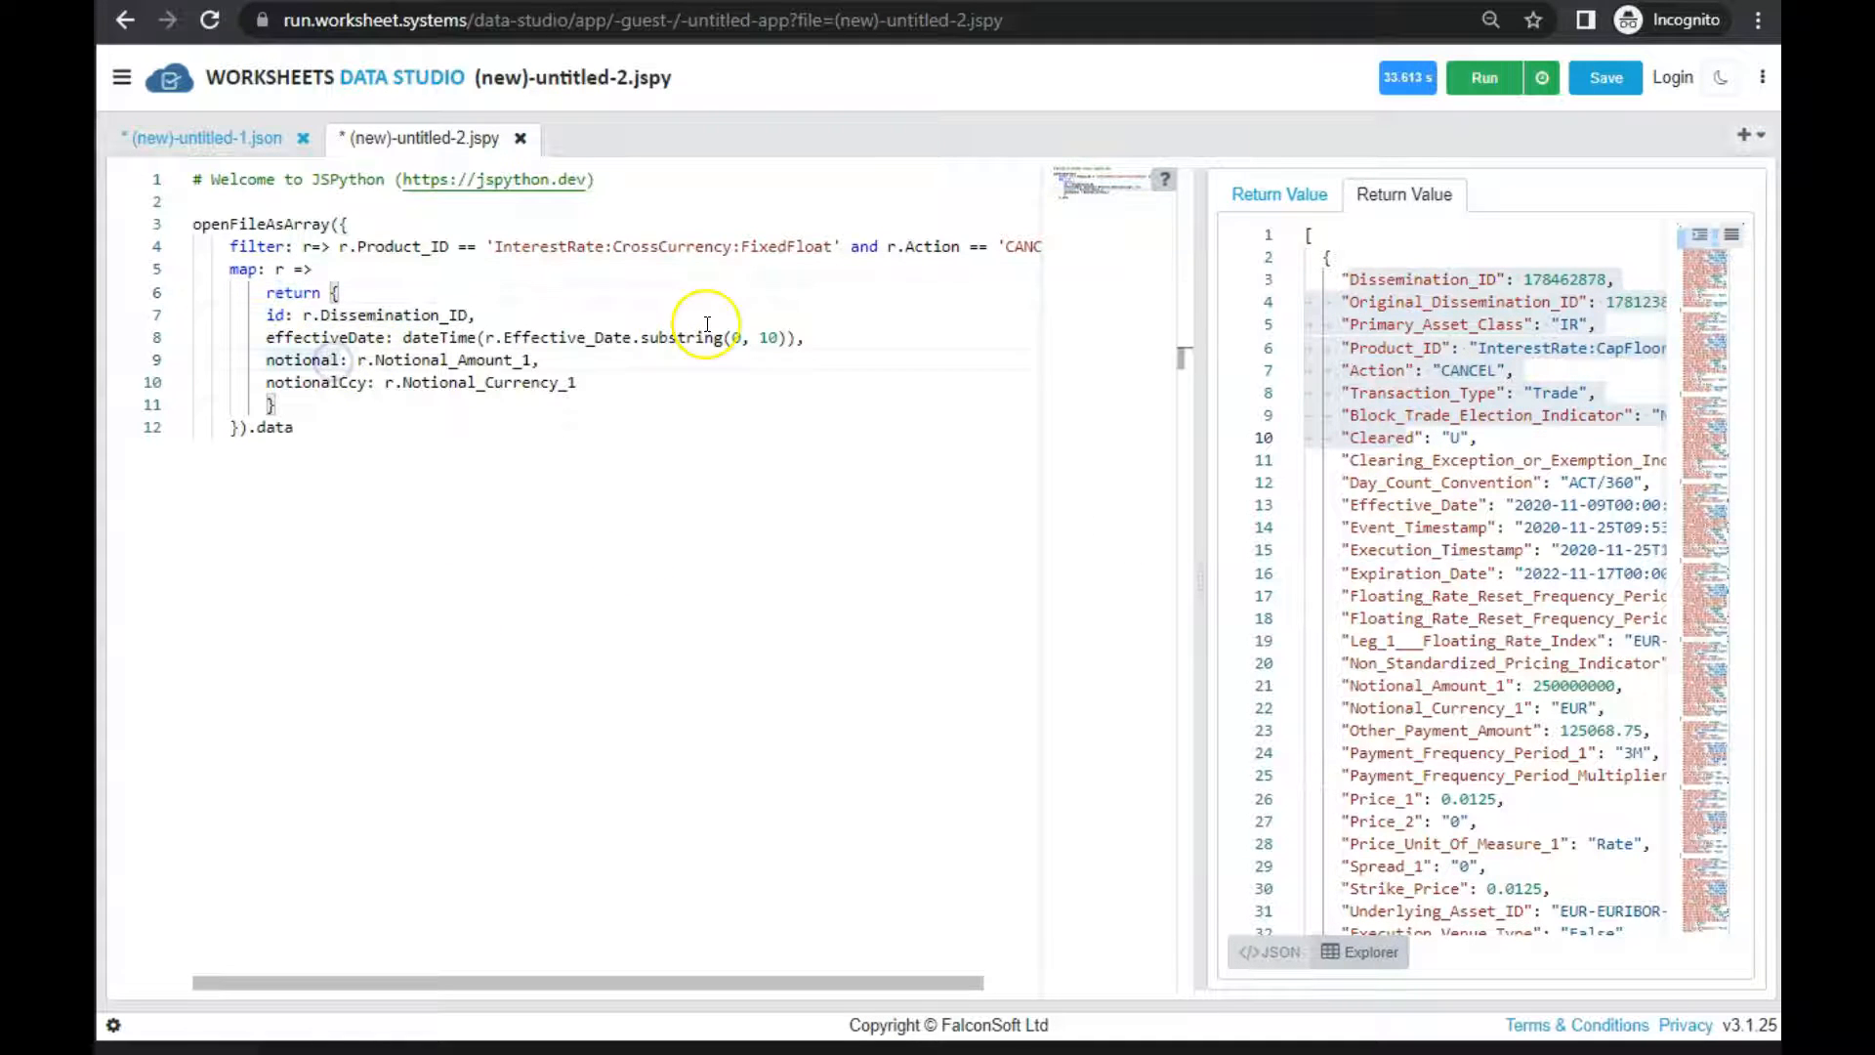
pyautogui.press('Up')
pyautogui.press('Up')
pyautogui.hotkey('shift', 'Down')
pyautogui.hotkey('shift', 'Down')
pyautogui.hotkey('shift', 'Down')
pyautogui.hotkey('shift', 'Down')
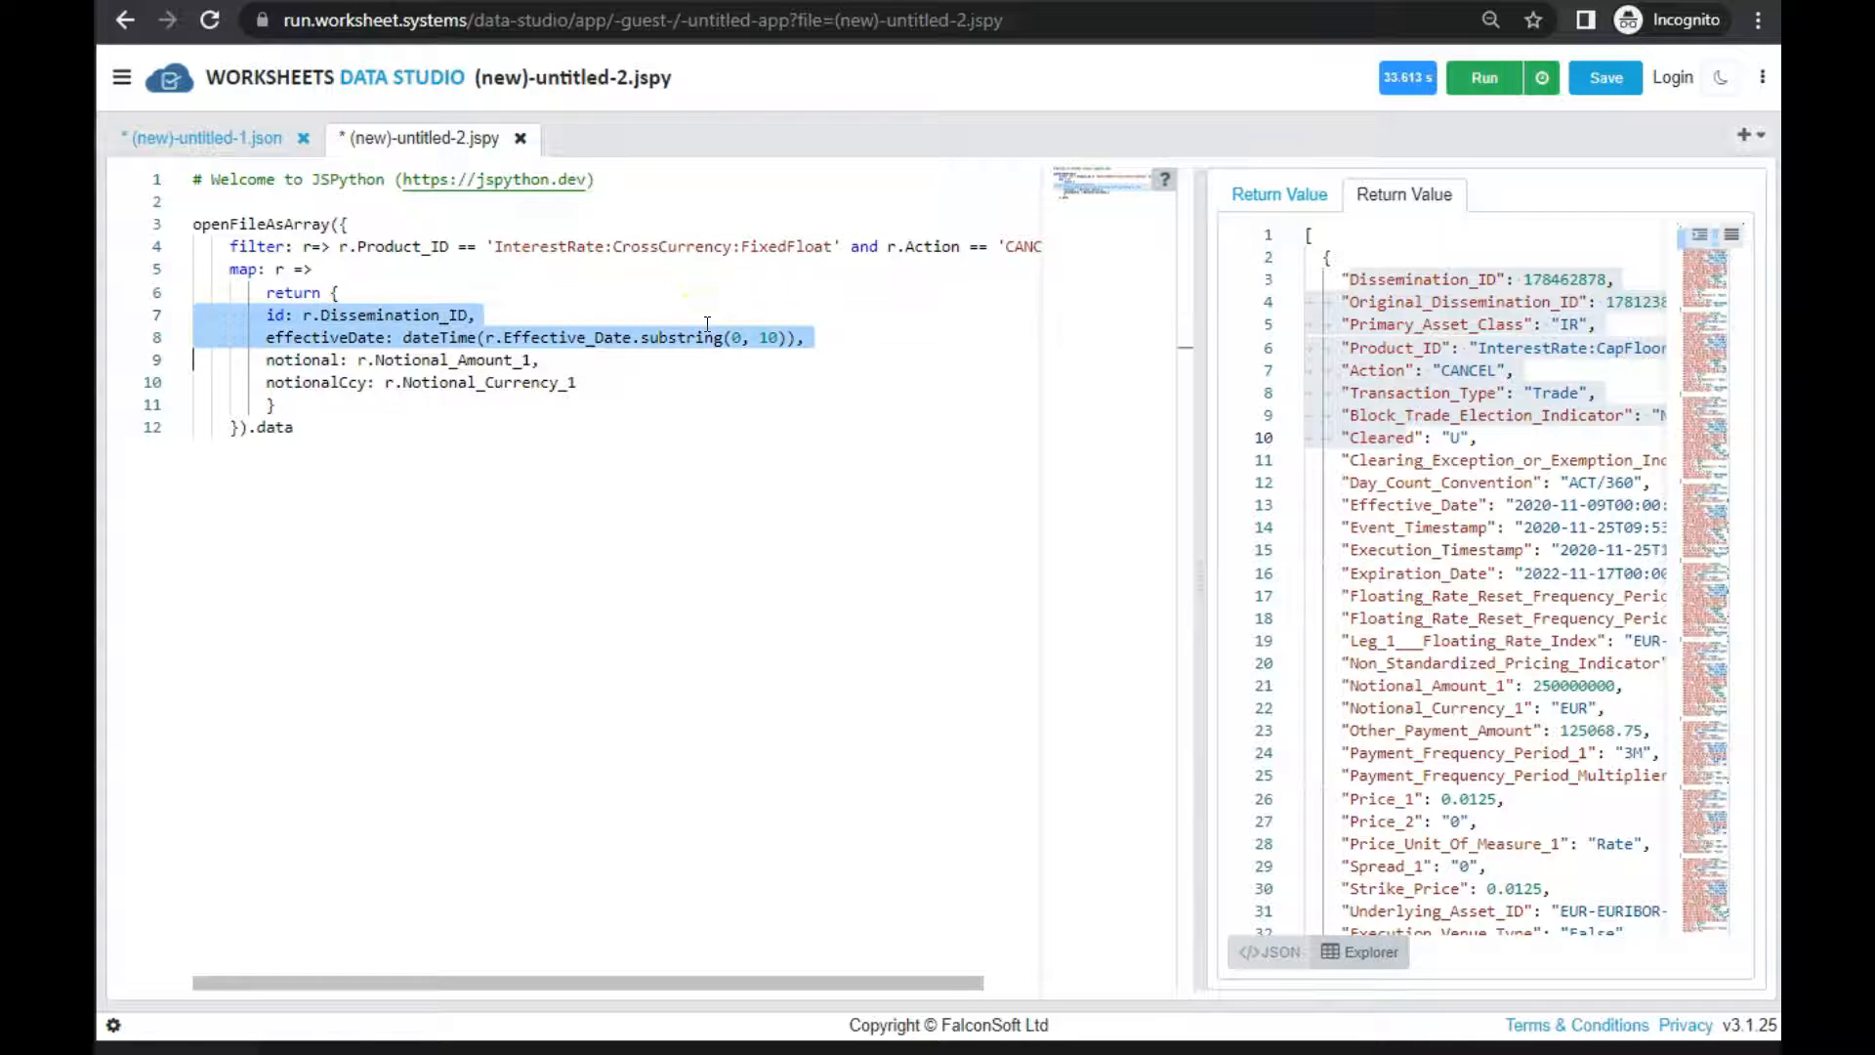
pyautogui.press('Tab')
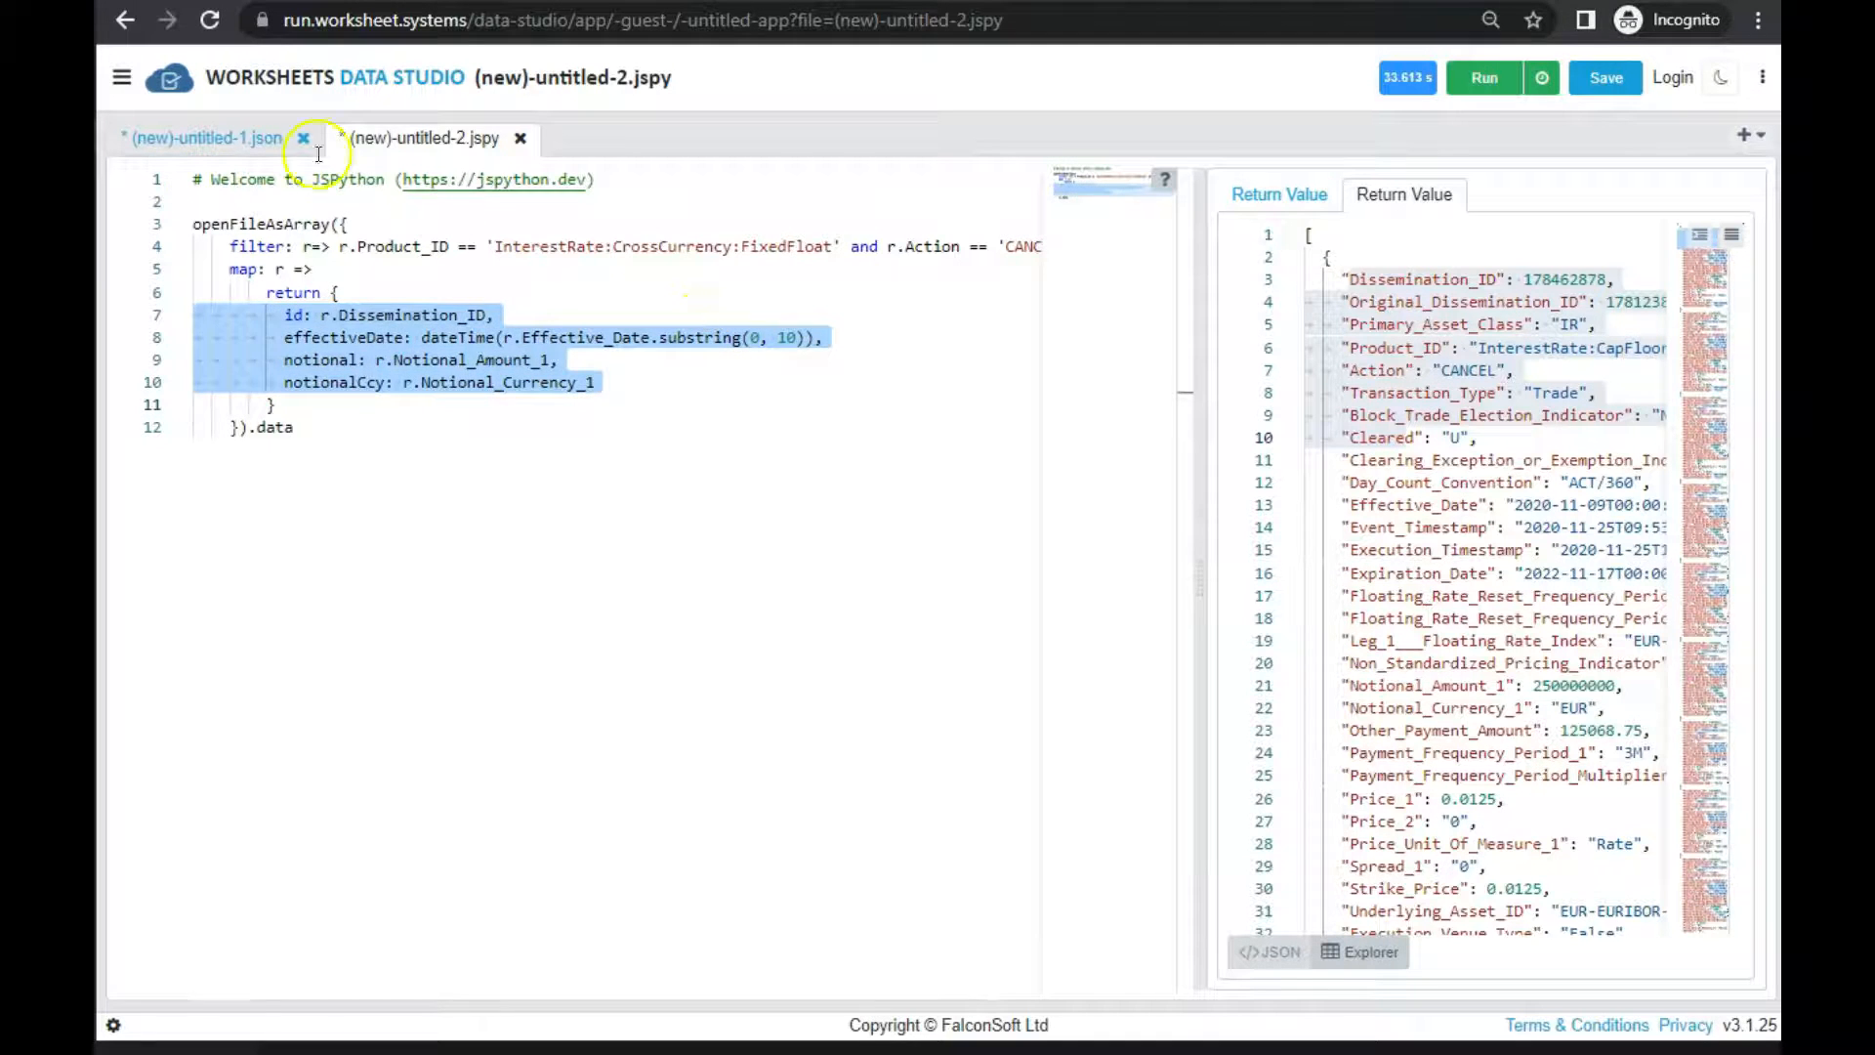
pyautogui.click(515, 460)
# Run the filter and map script on test1.sdr_DTCC_Rates_150k.jsv with blank partial-open options and show its return value
pyautogui.click(1480, 86)
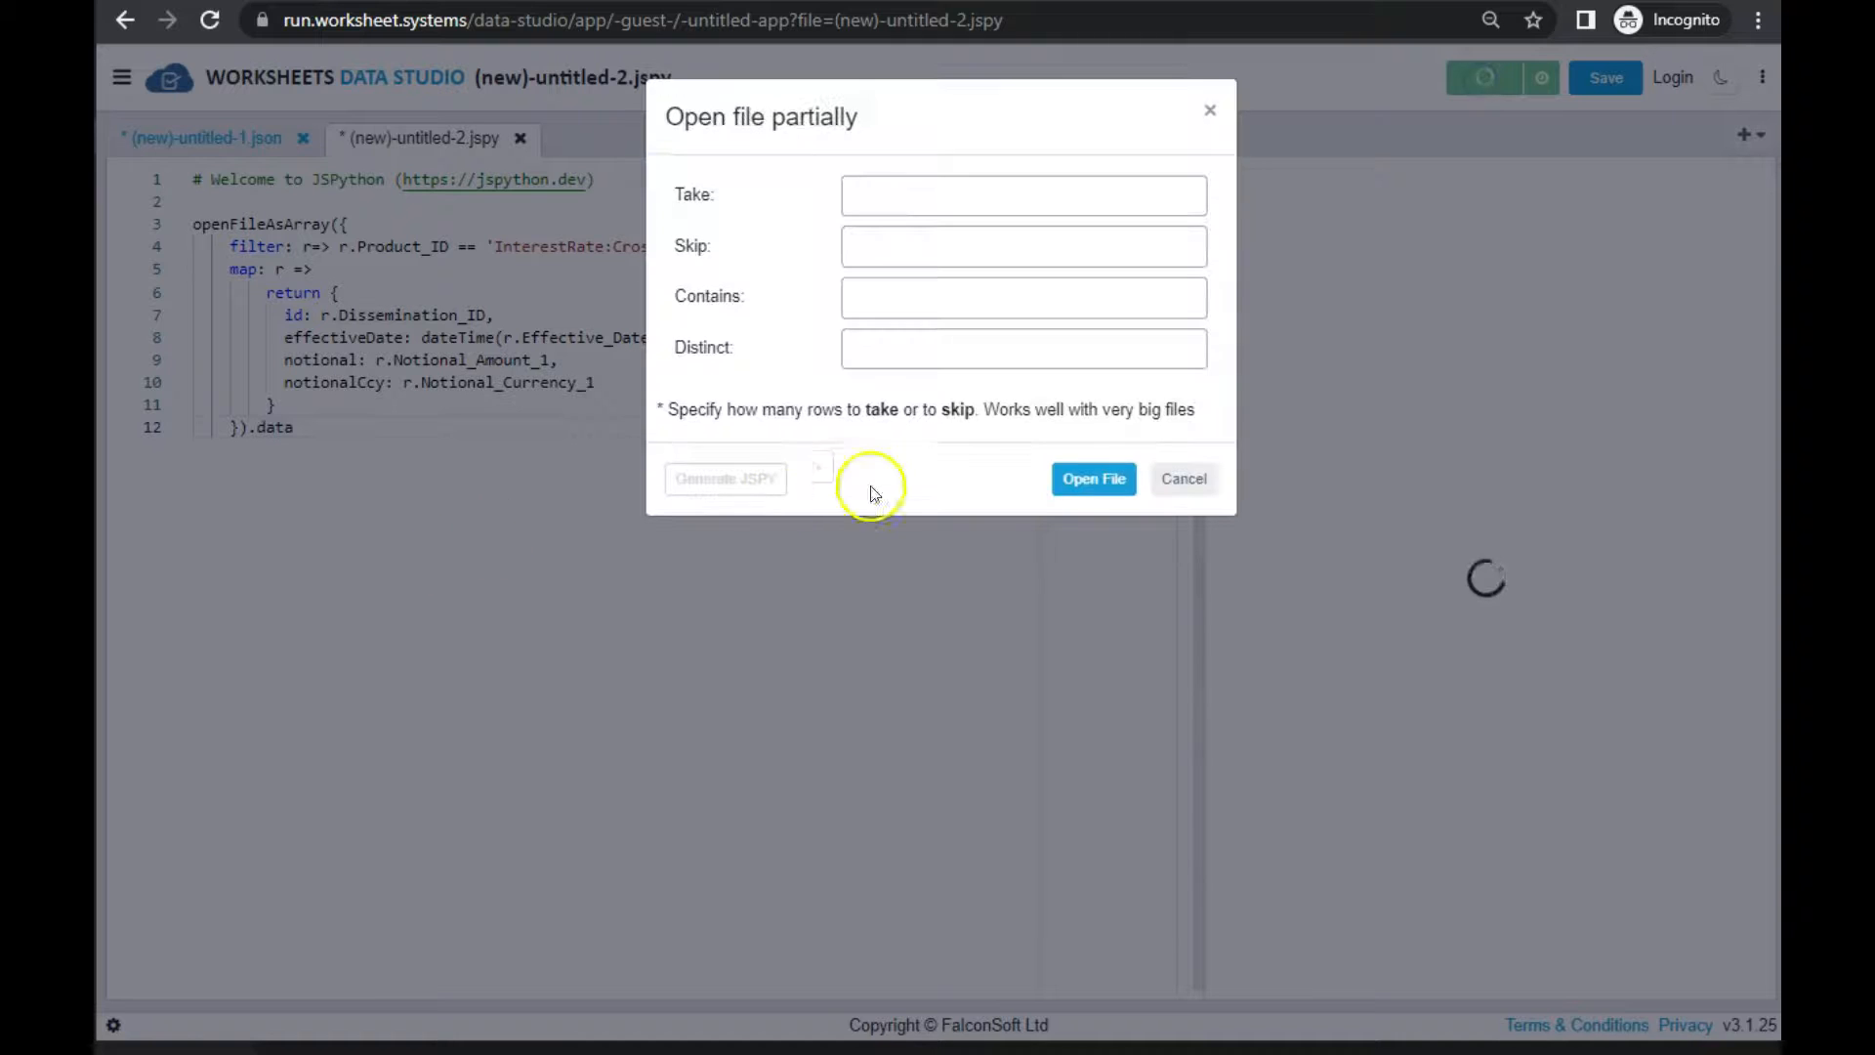
pyautogui.click(1086, 484)
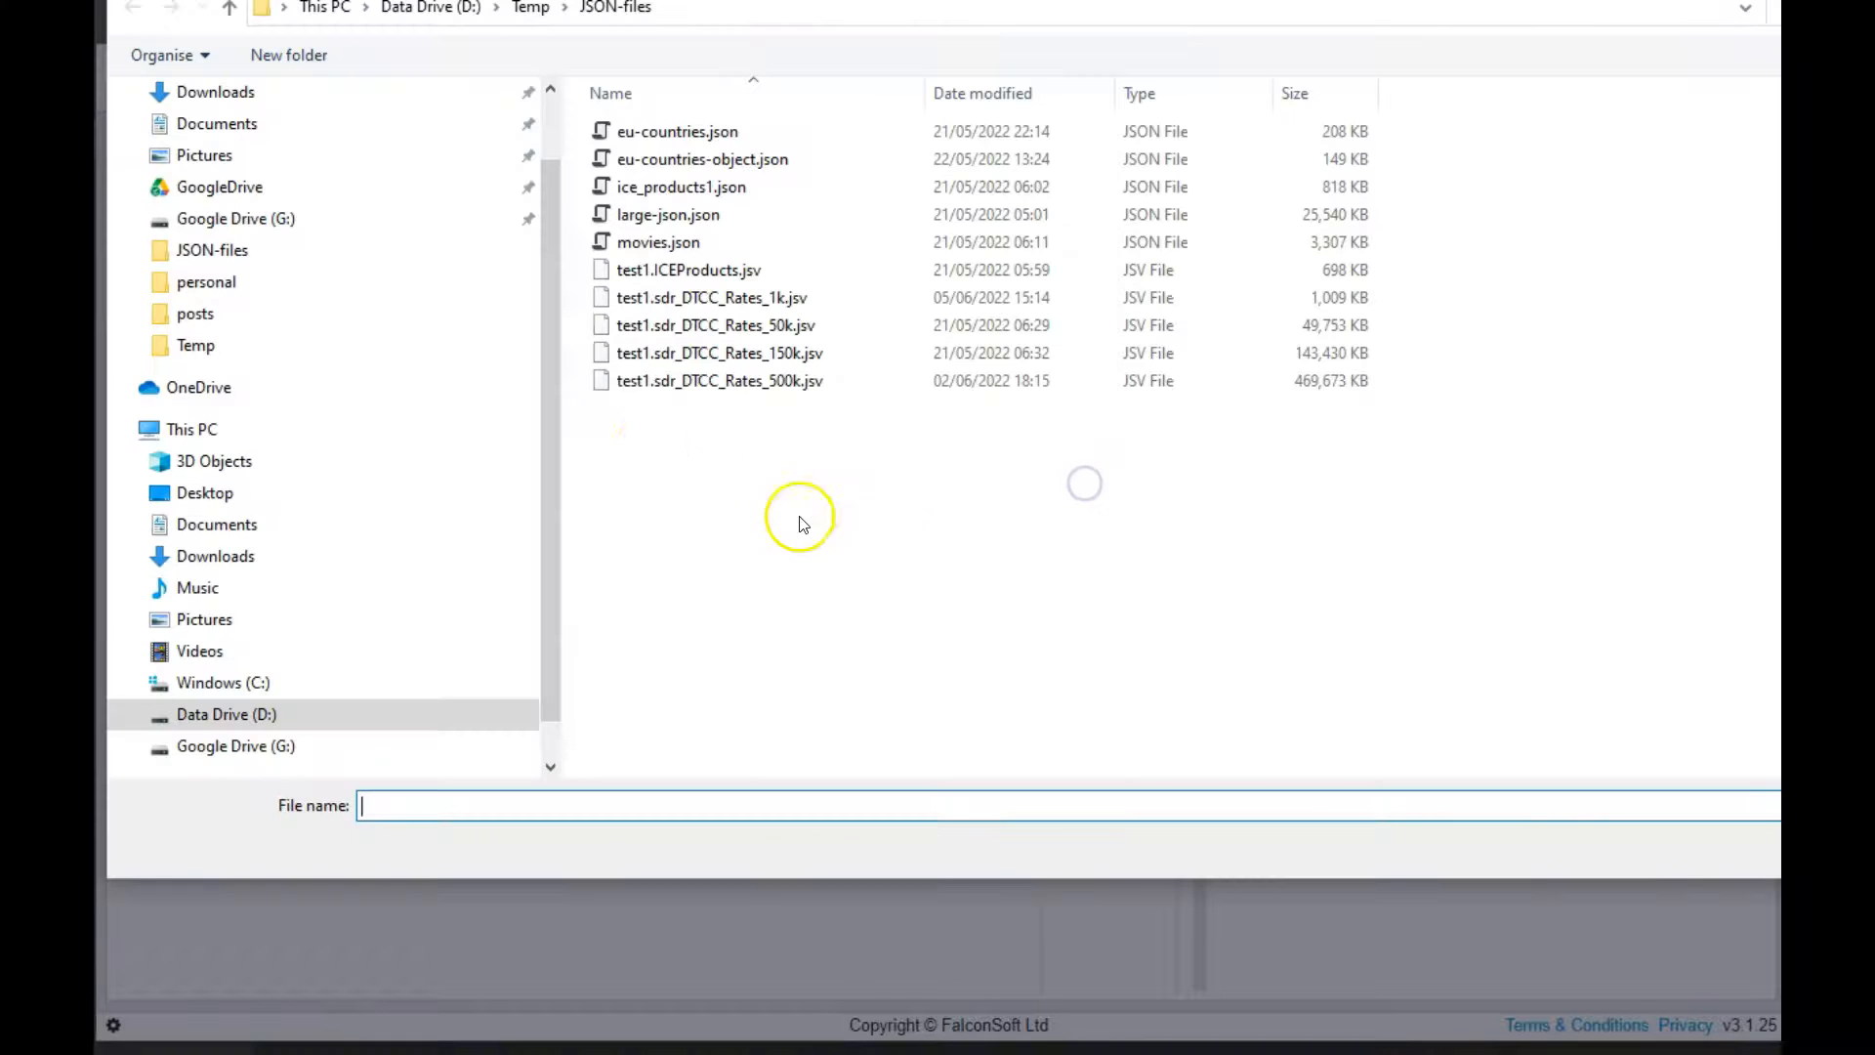
pyautogui.doubleClick(783, 357)
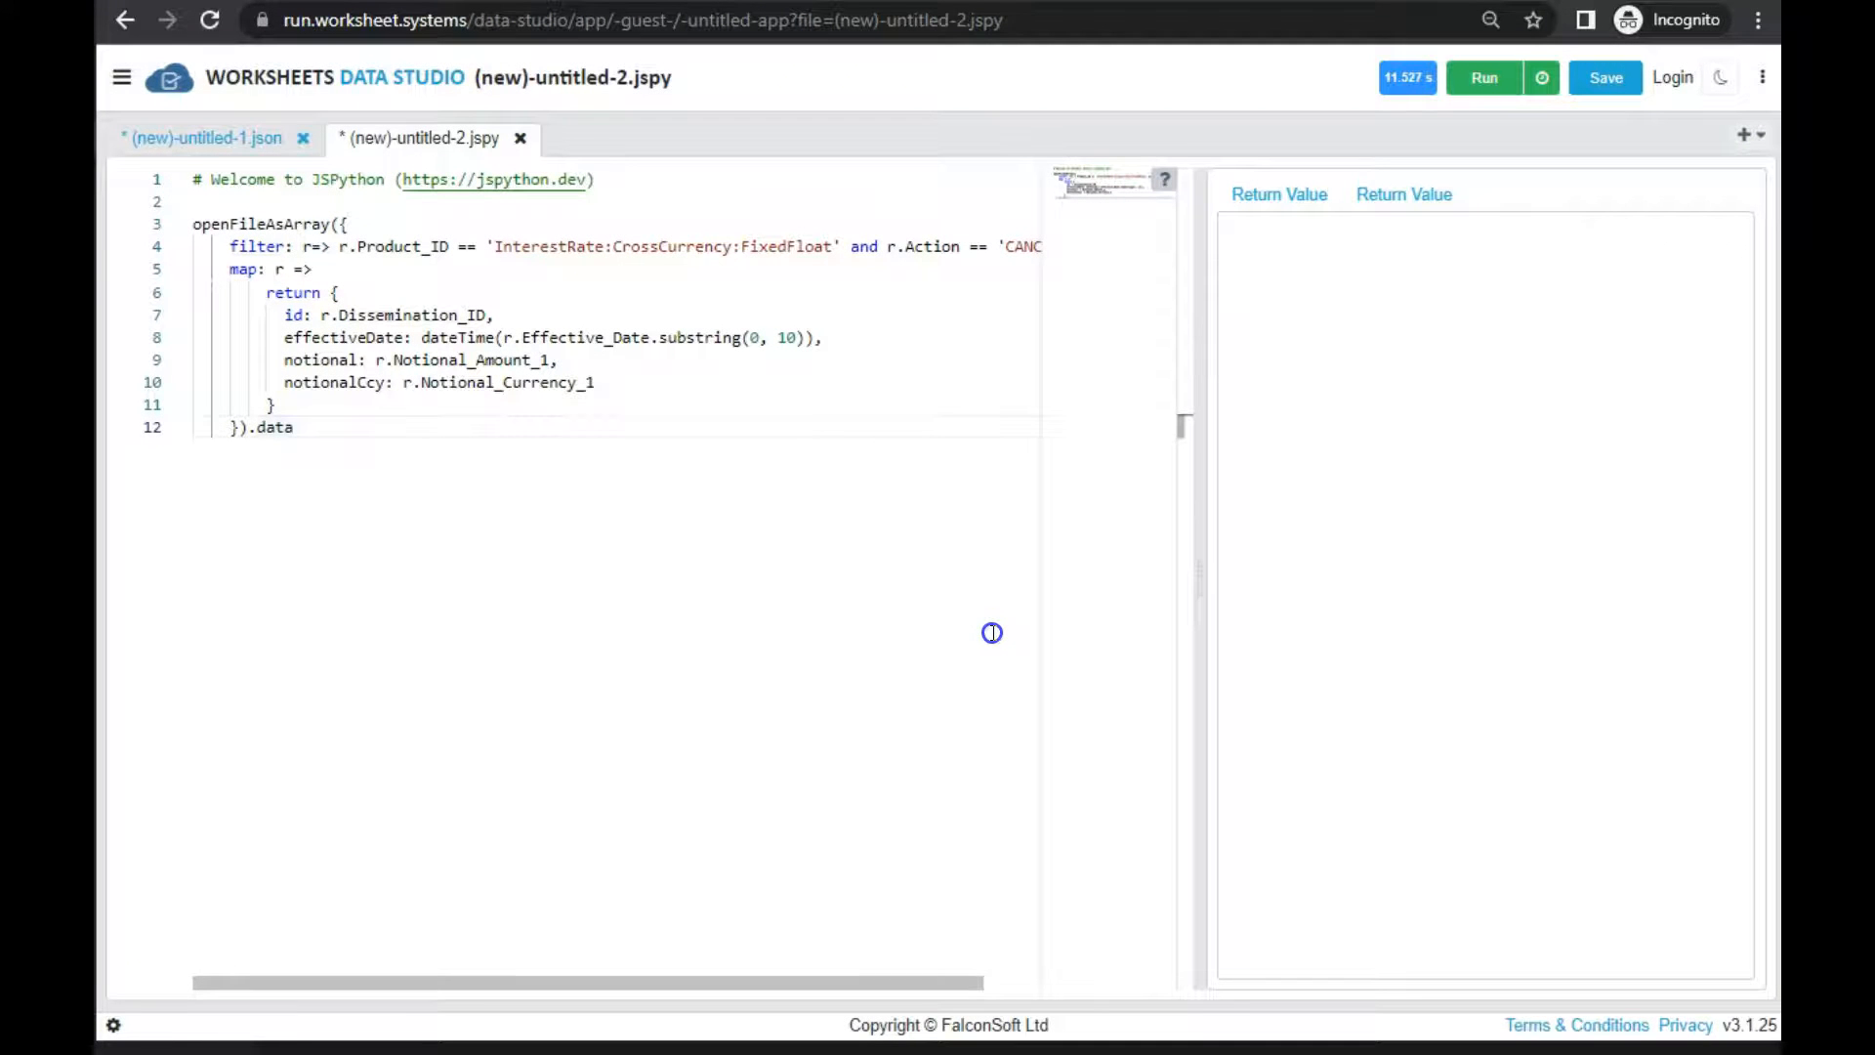
pyautogui.click(1416, 193)
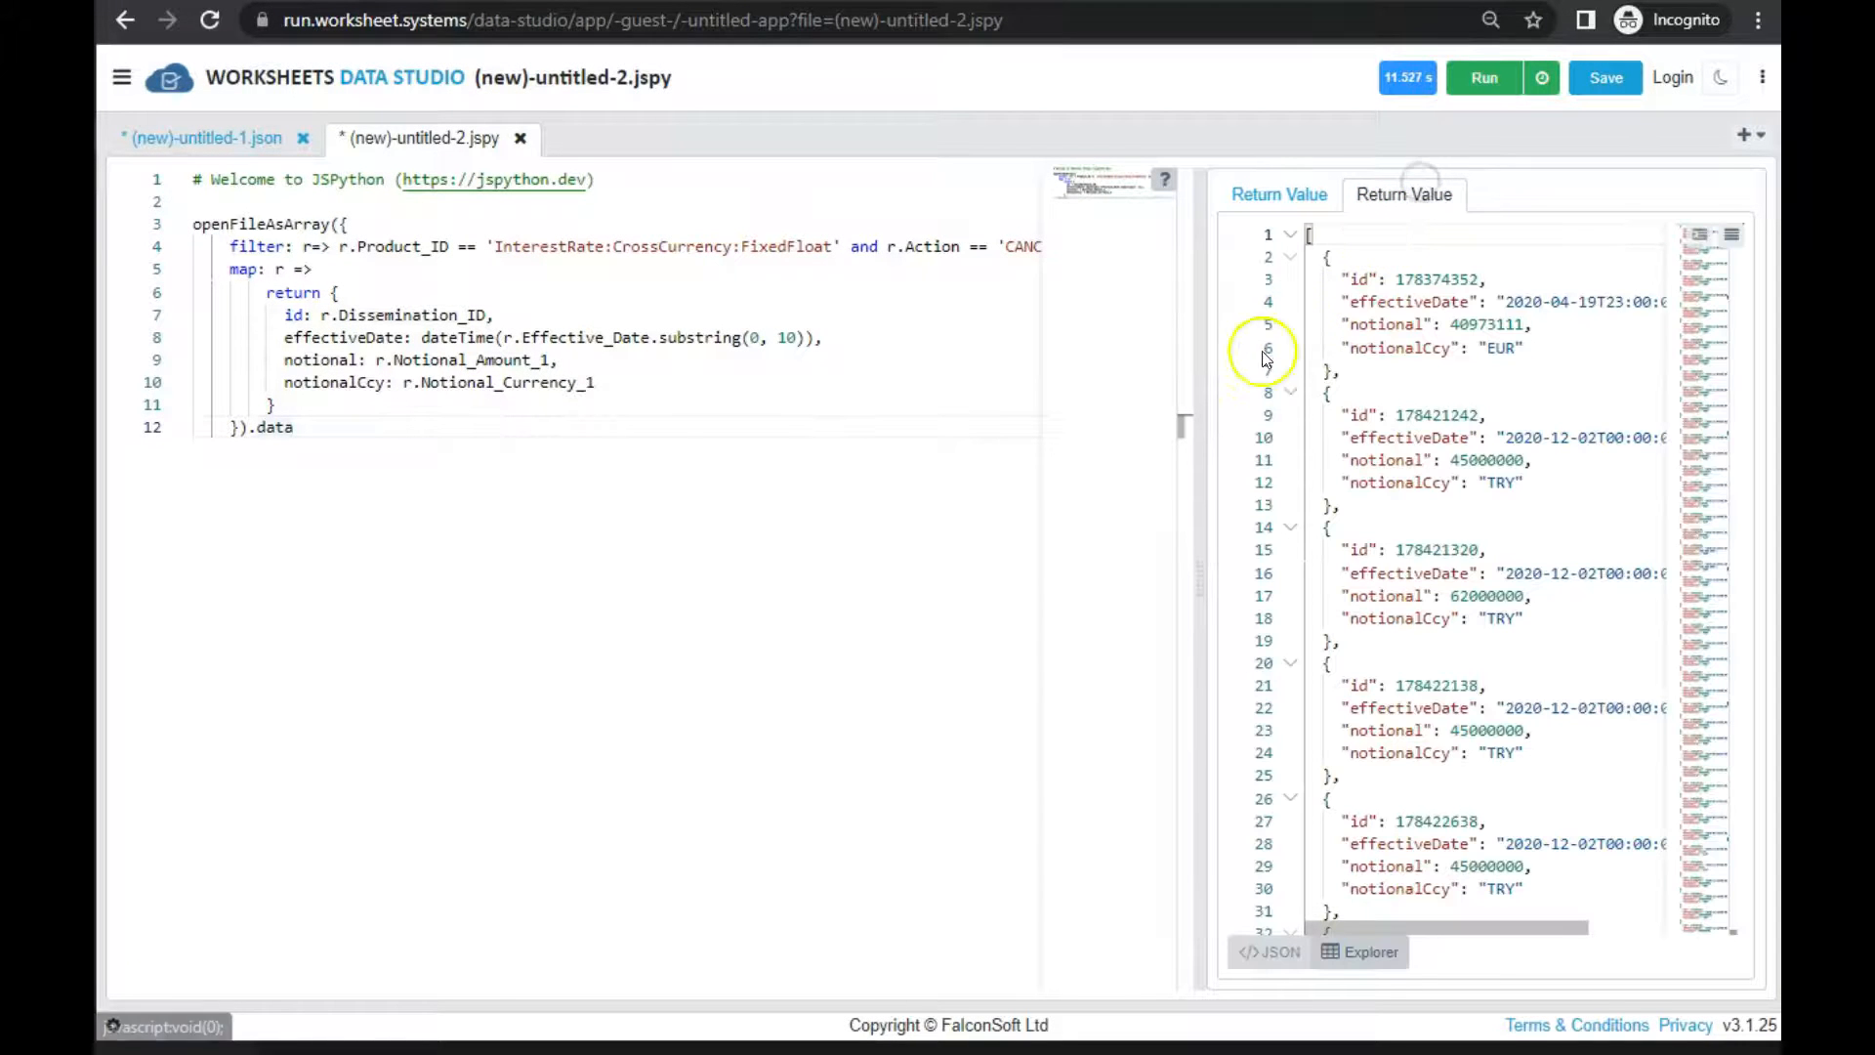
# Widen the results area and show the mapped records in the grid alone, without the JSON text
pyautogui.moveTo(1194, 433); pyautogui.dragTo(532, 504)
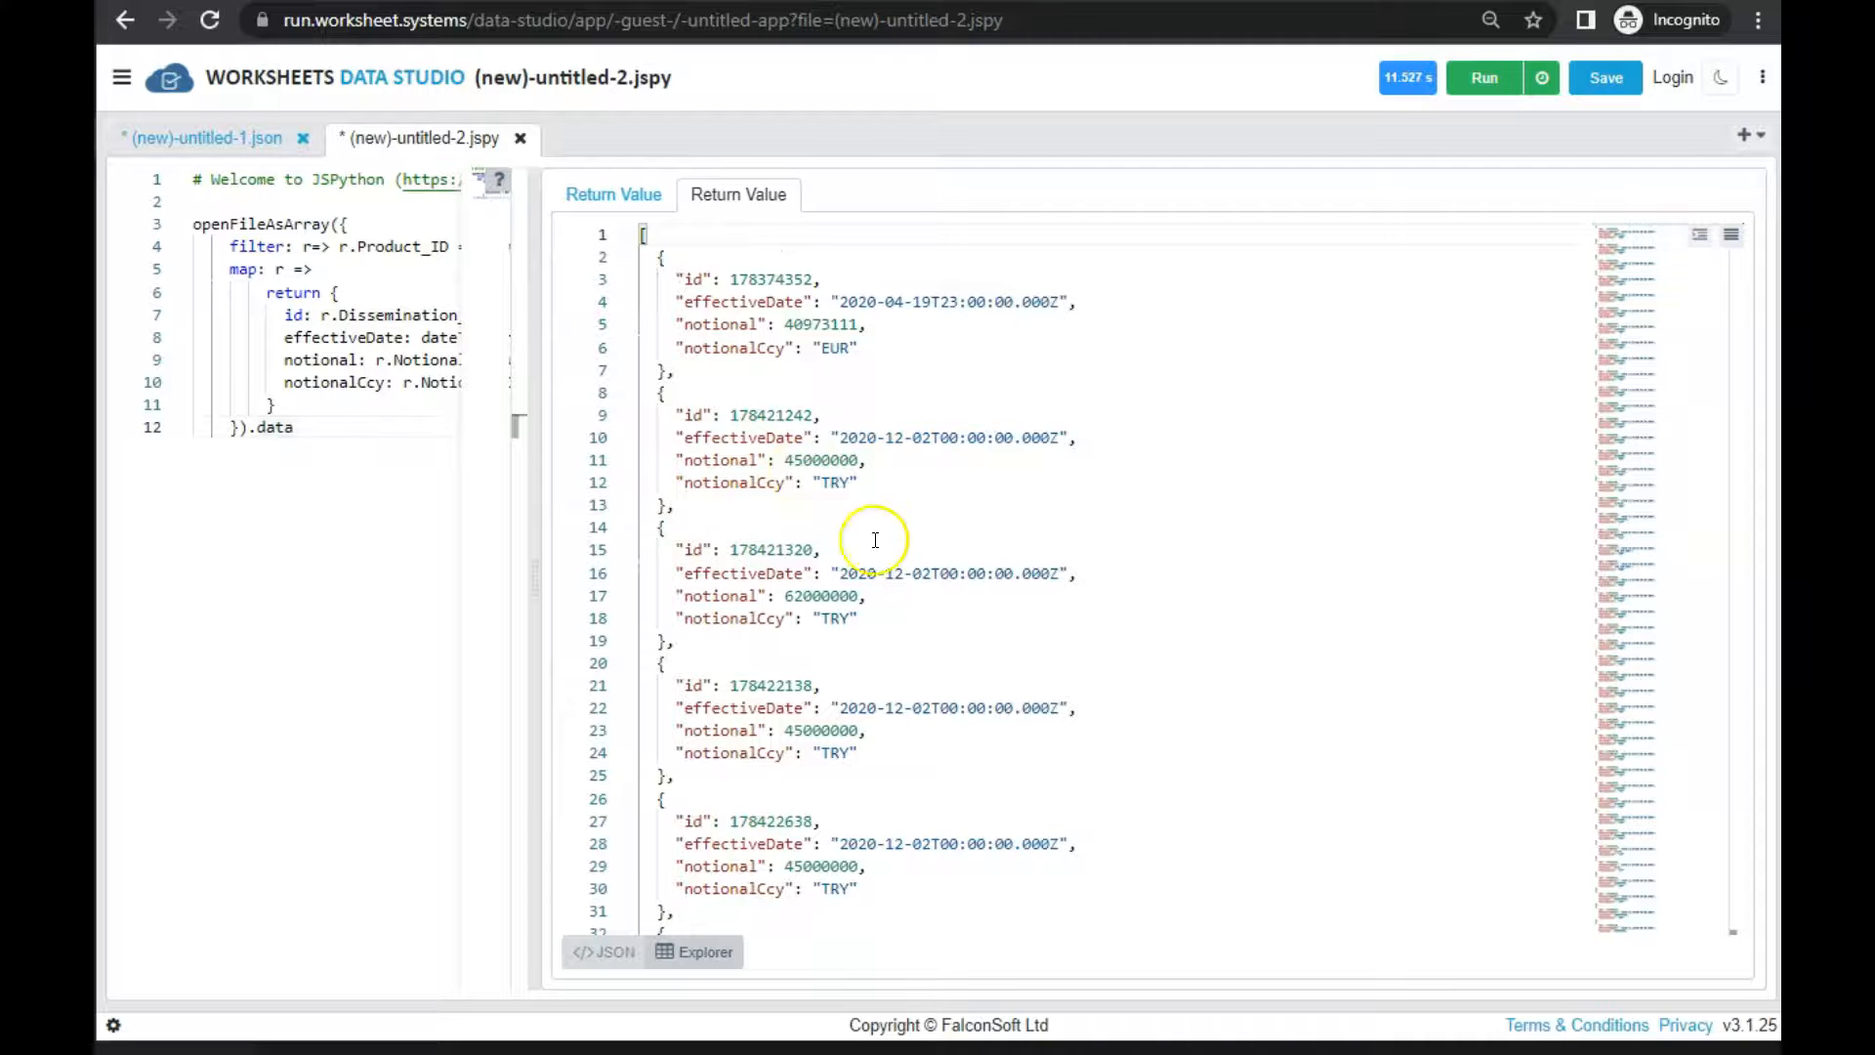
pyautogui.click(692, 952)
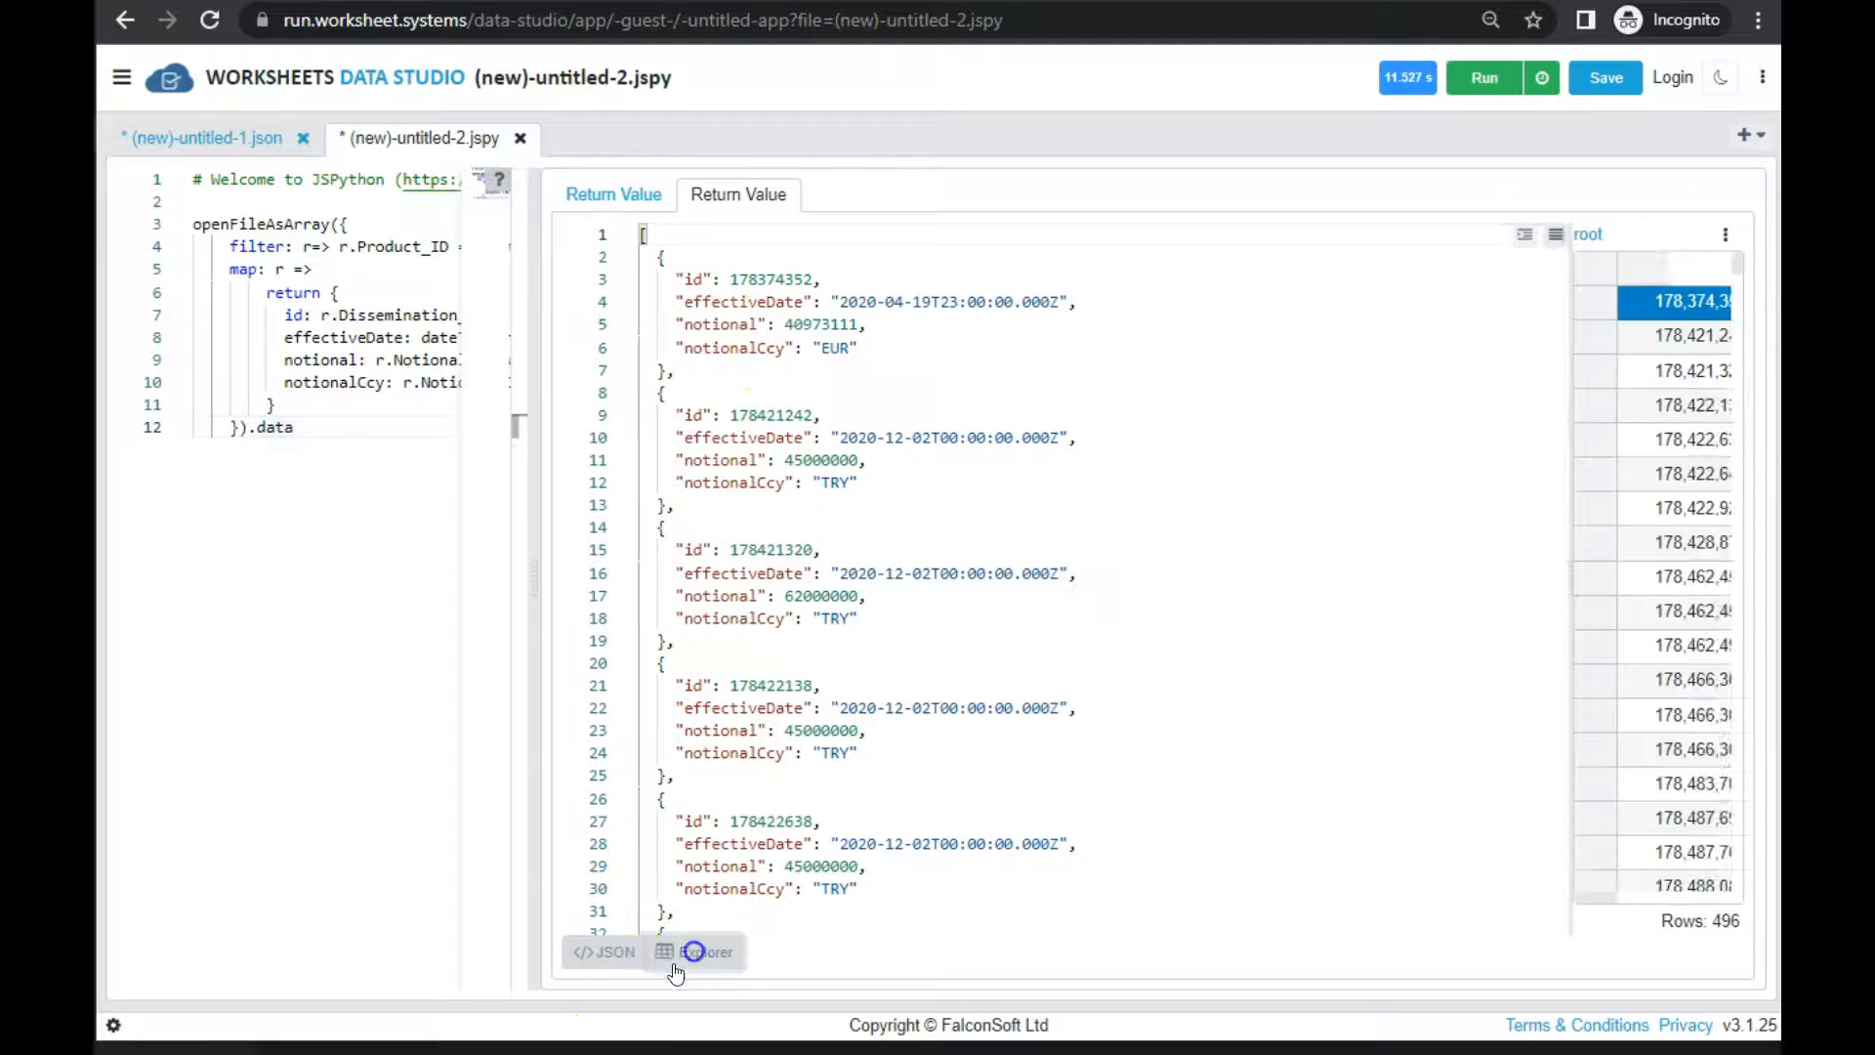
pyautogui.click(967, 532)
pyautogui.scroll(-10, 1058, 661)
pyautogui.scroll(9, 967, 544)
pyautogui.click(689, 367)
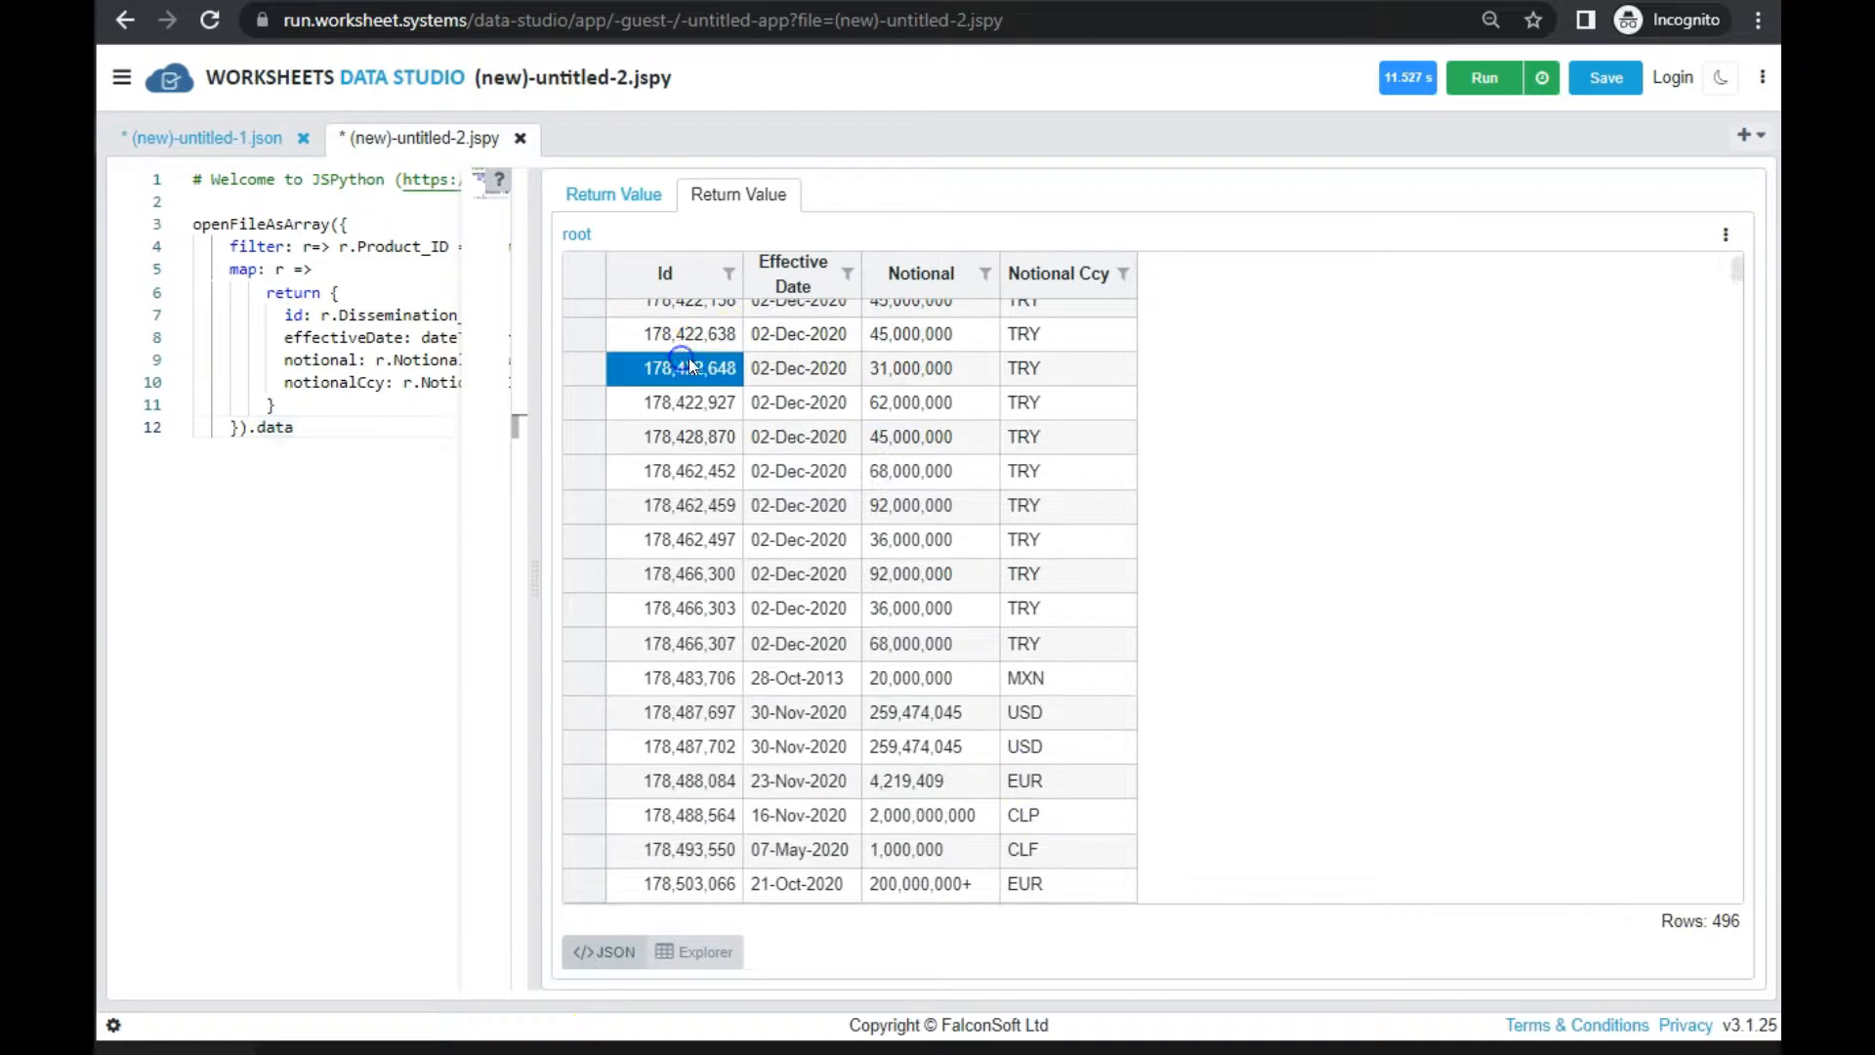
# Examine the Id, Effective Date, Notional and Notional Ccy columns across the rows of the mapped result
pyautogui.moveTo(688, 368); pyautogui.dragTo(694, 436)
pyautogui.moveTo(799, 367); pyautogui.dragTo(793, 476)
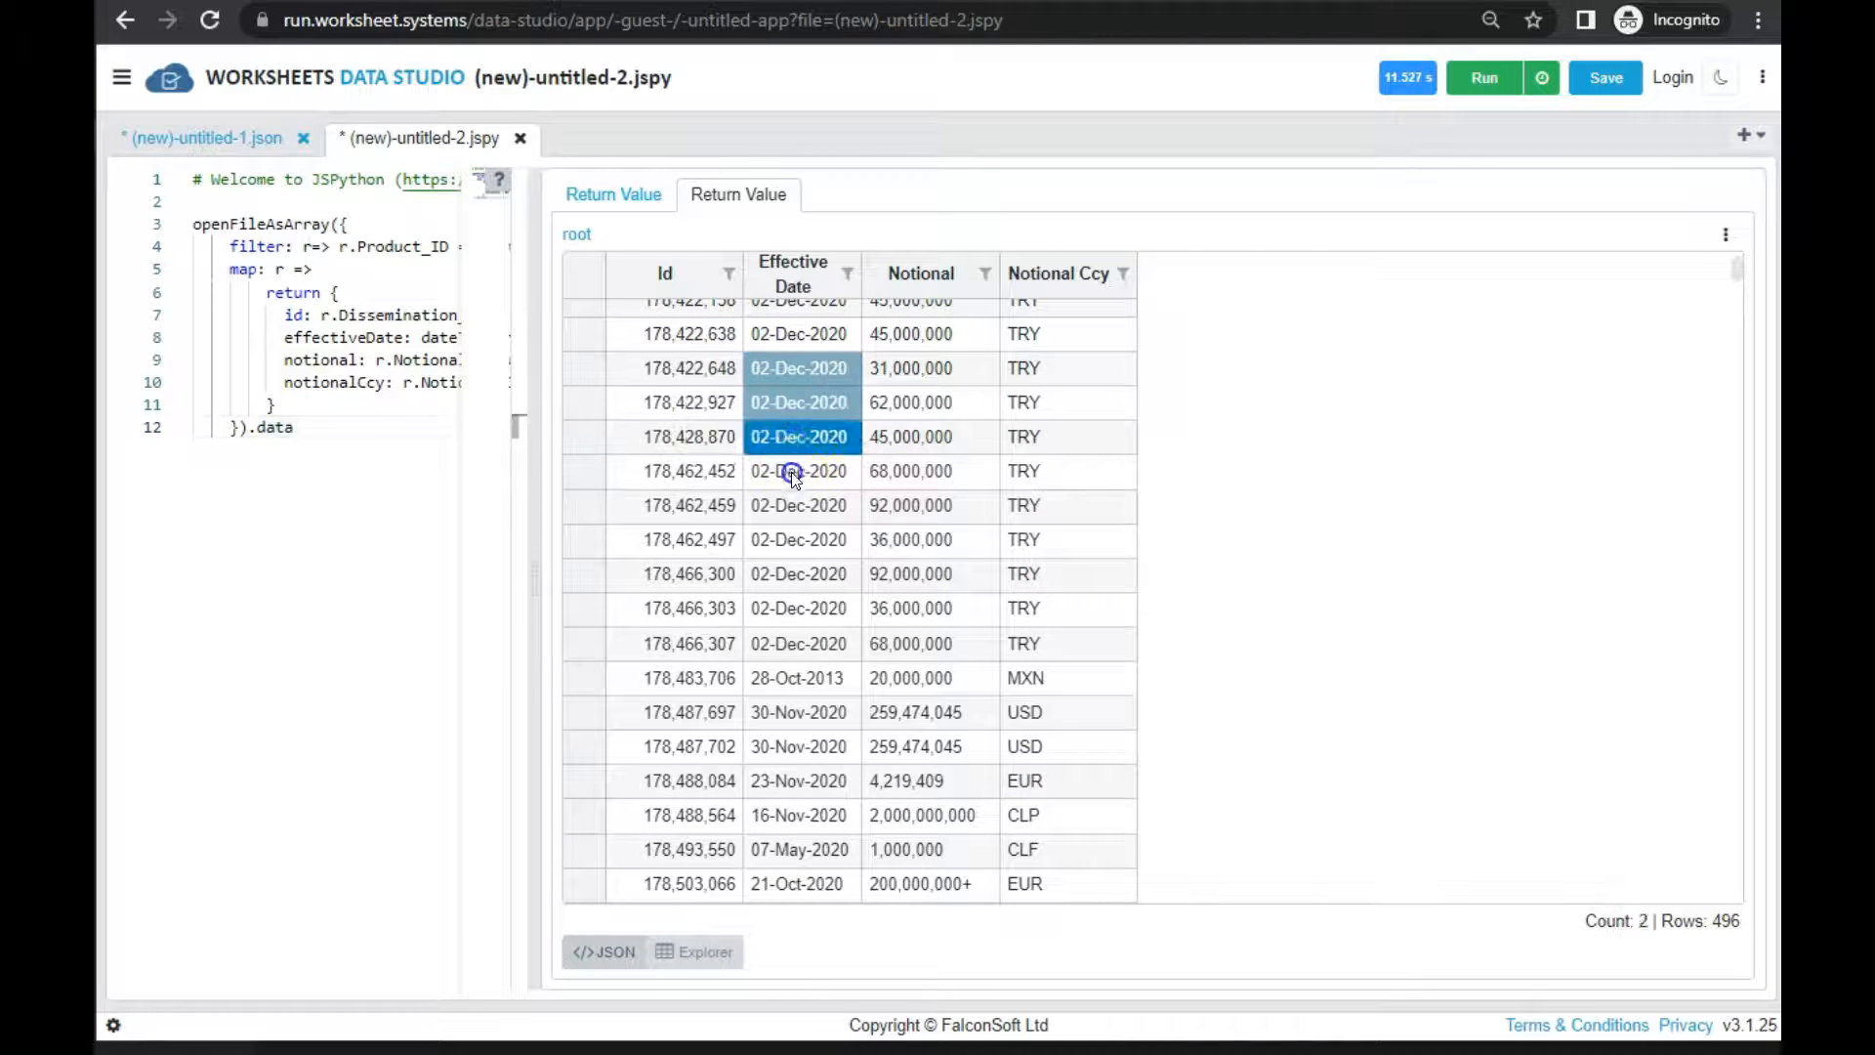
pyautogui.moveTo(908, 373); pyautogui.dragTo(933, 498)
pyautogui.moveTo(1065, 377); pyautogui.dragTo(1076, 551)
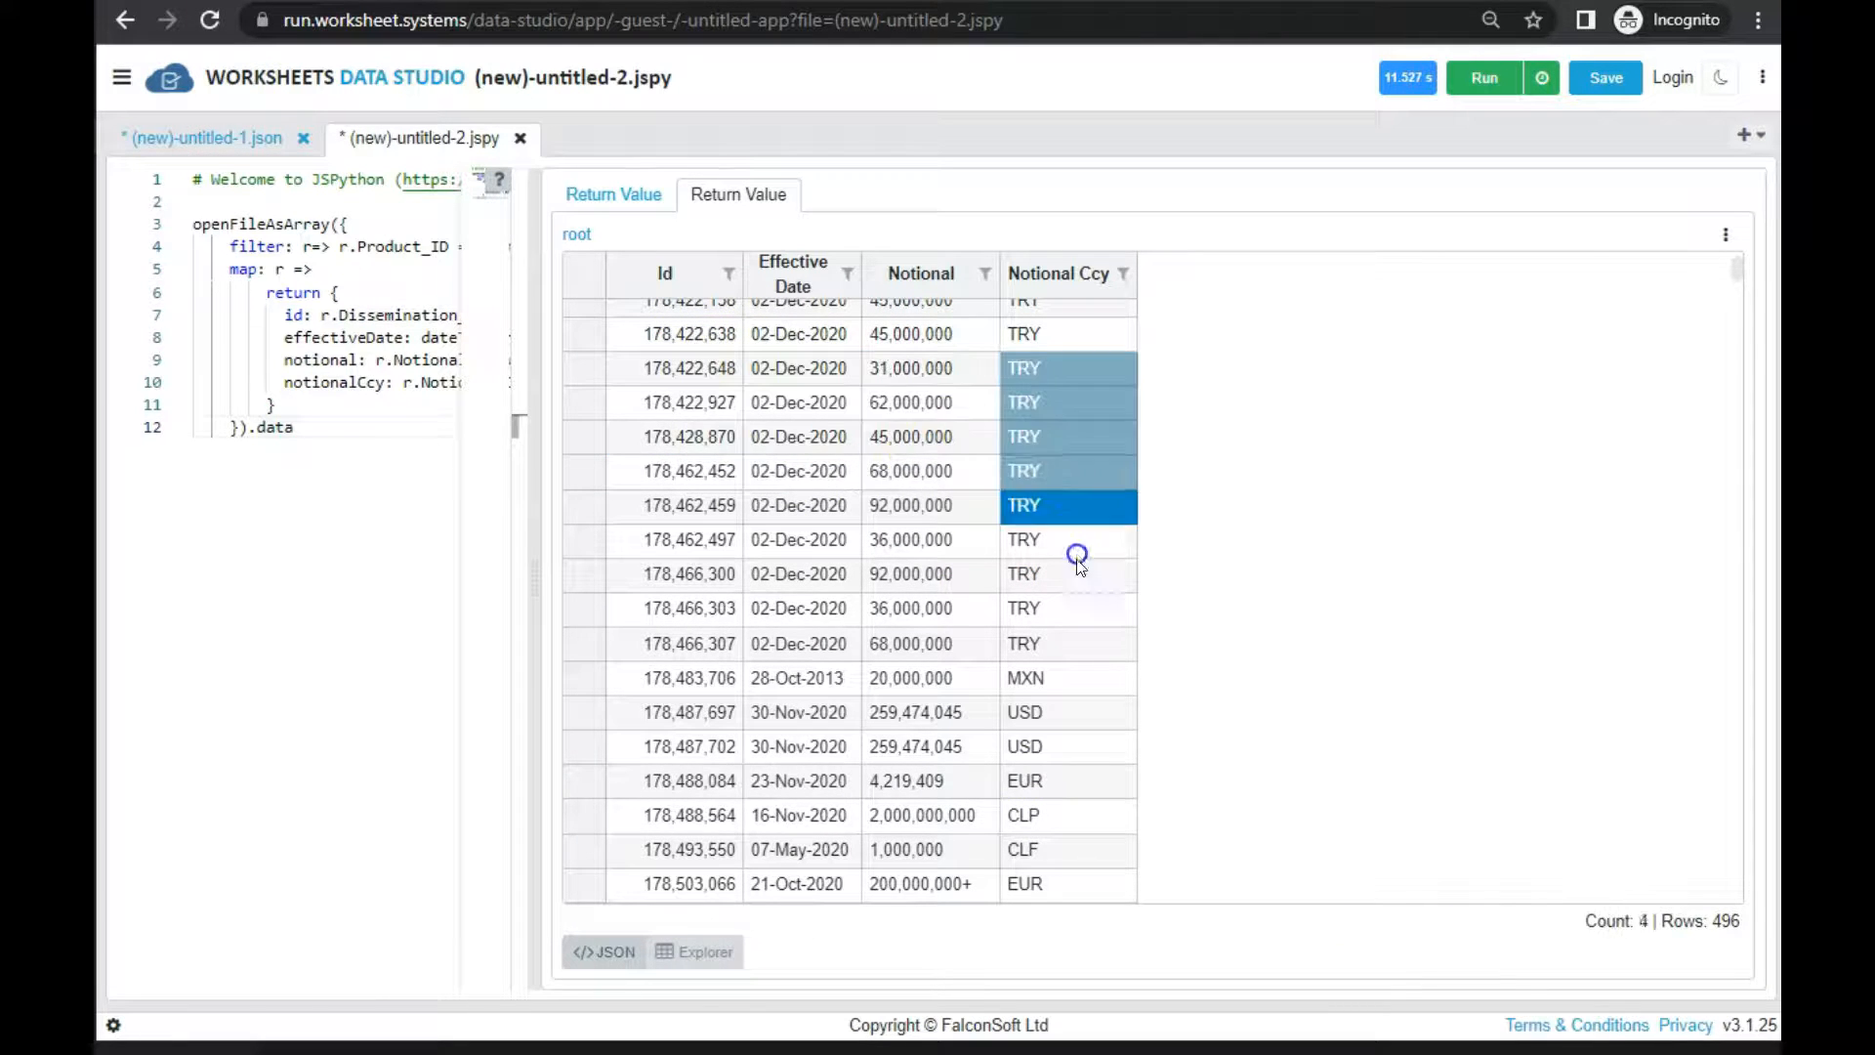
pyautogui.scroll(-20, 1059, 674)
pyautogui.scroll(-20, 995, 740)
pyautogui.moveTo(716, 743); pyautogui.dragTo(1188, 894)
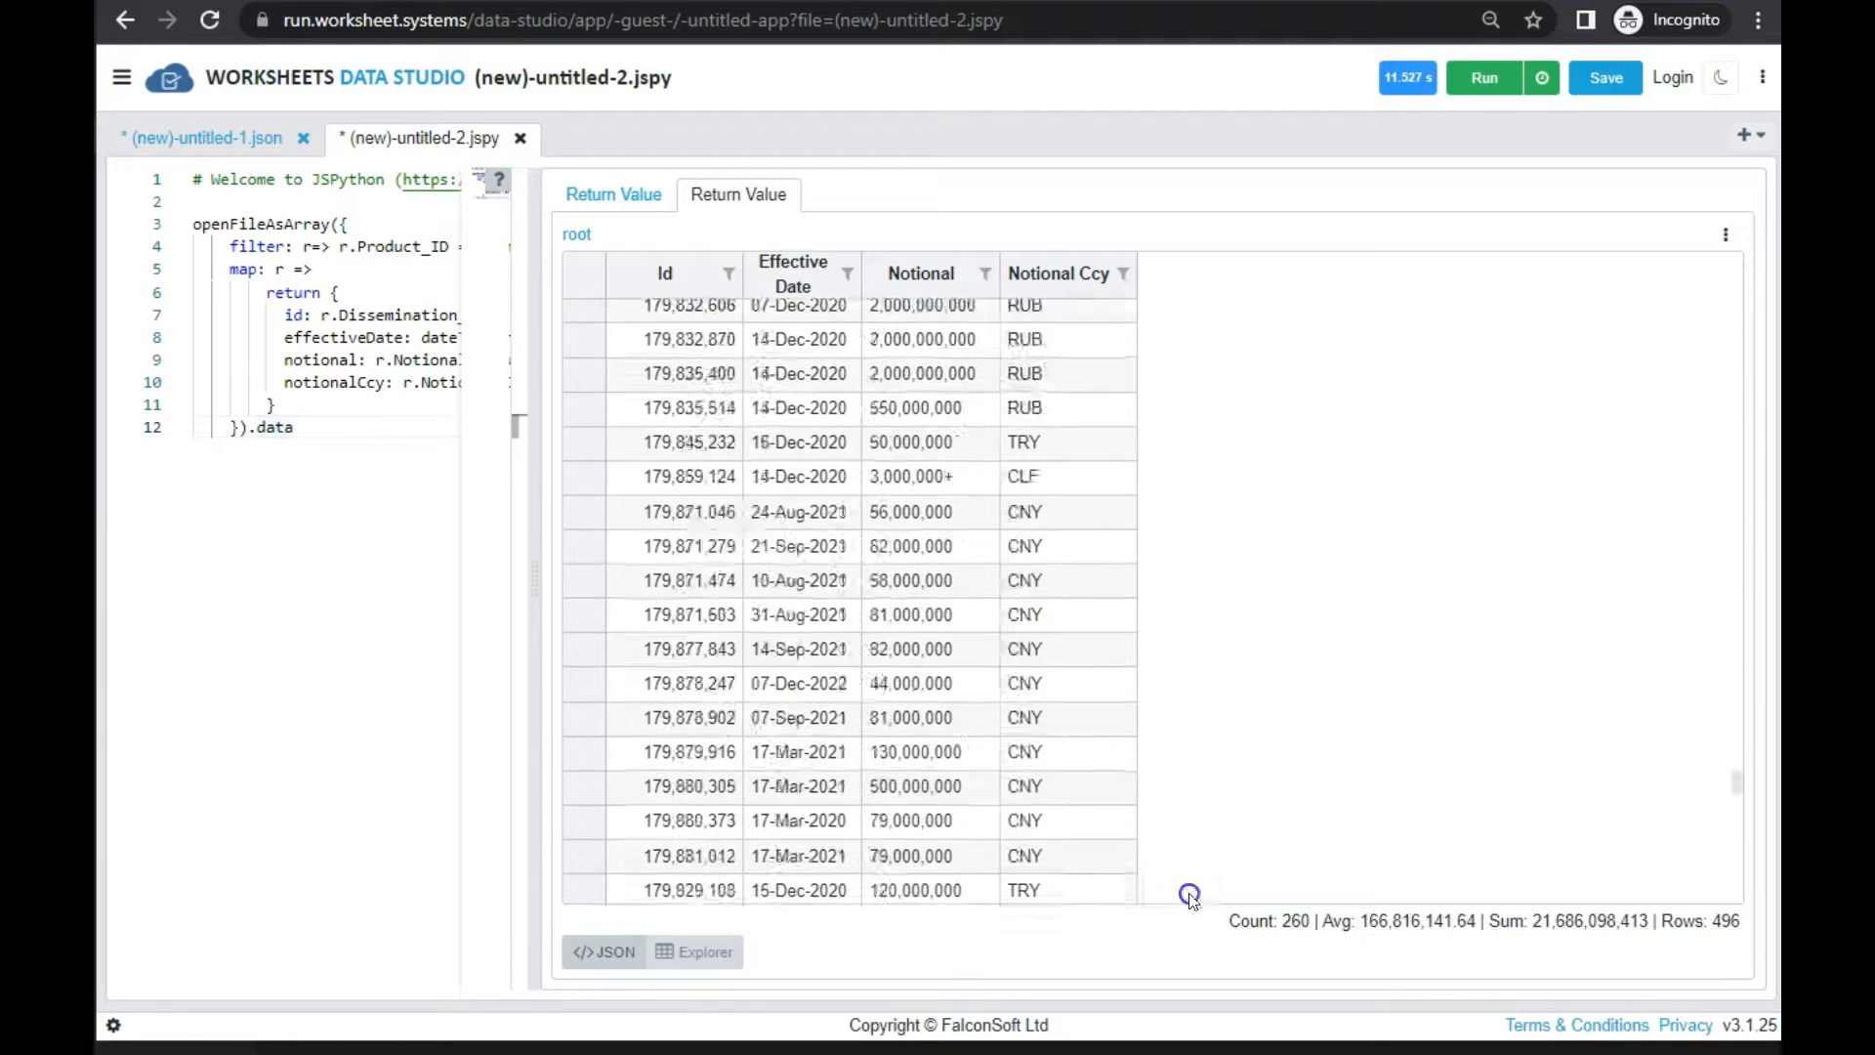
pyautogui.click(1059, 670)
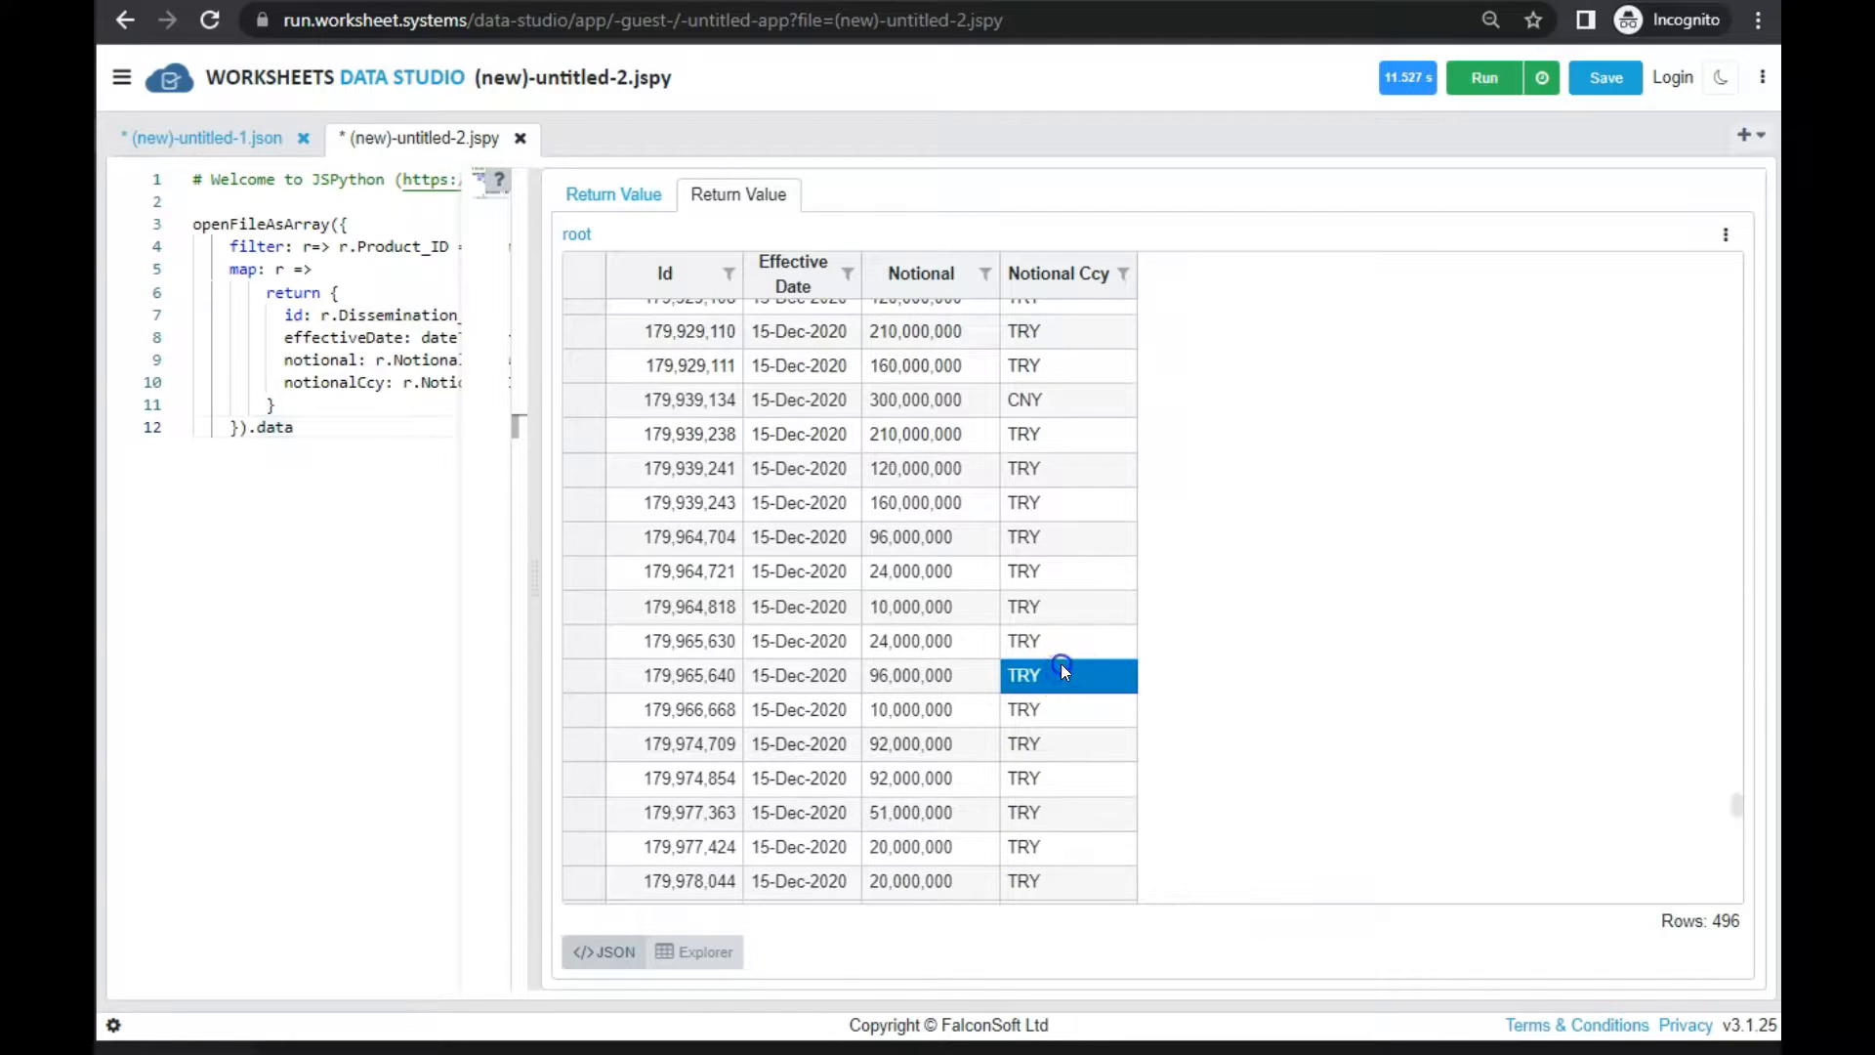
# Check the grid's export and save options, and widen the script editor to review the script beside the mapped rows
pyautogui.click(1725, 237)
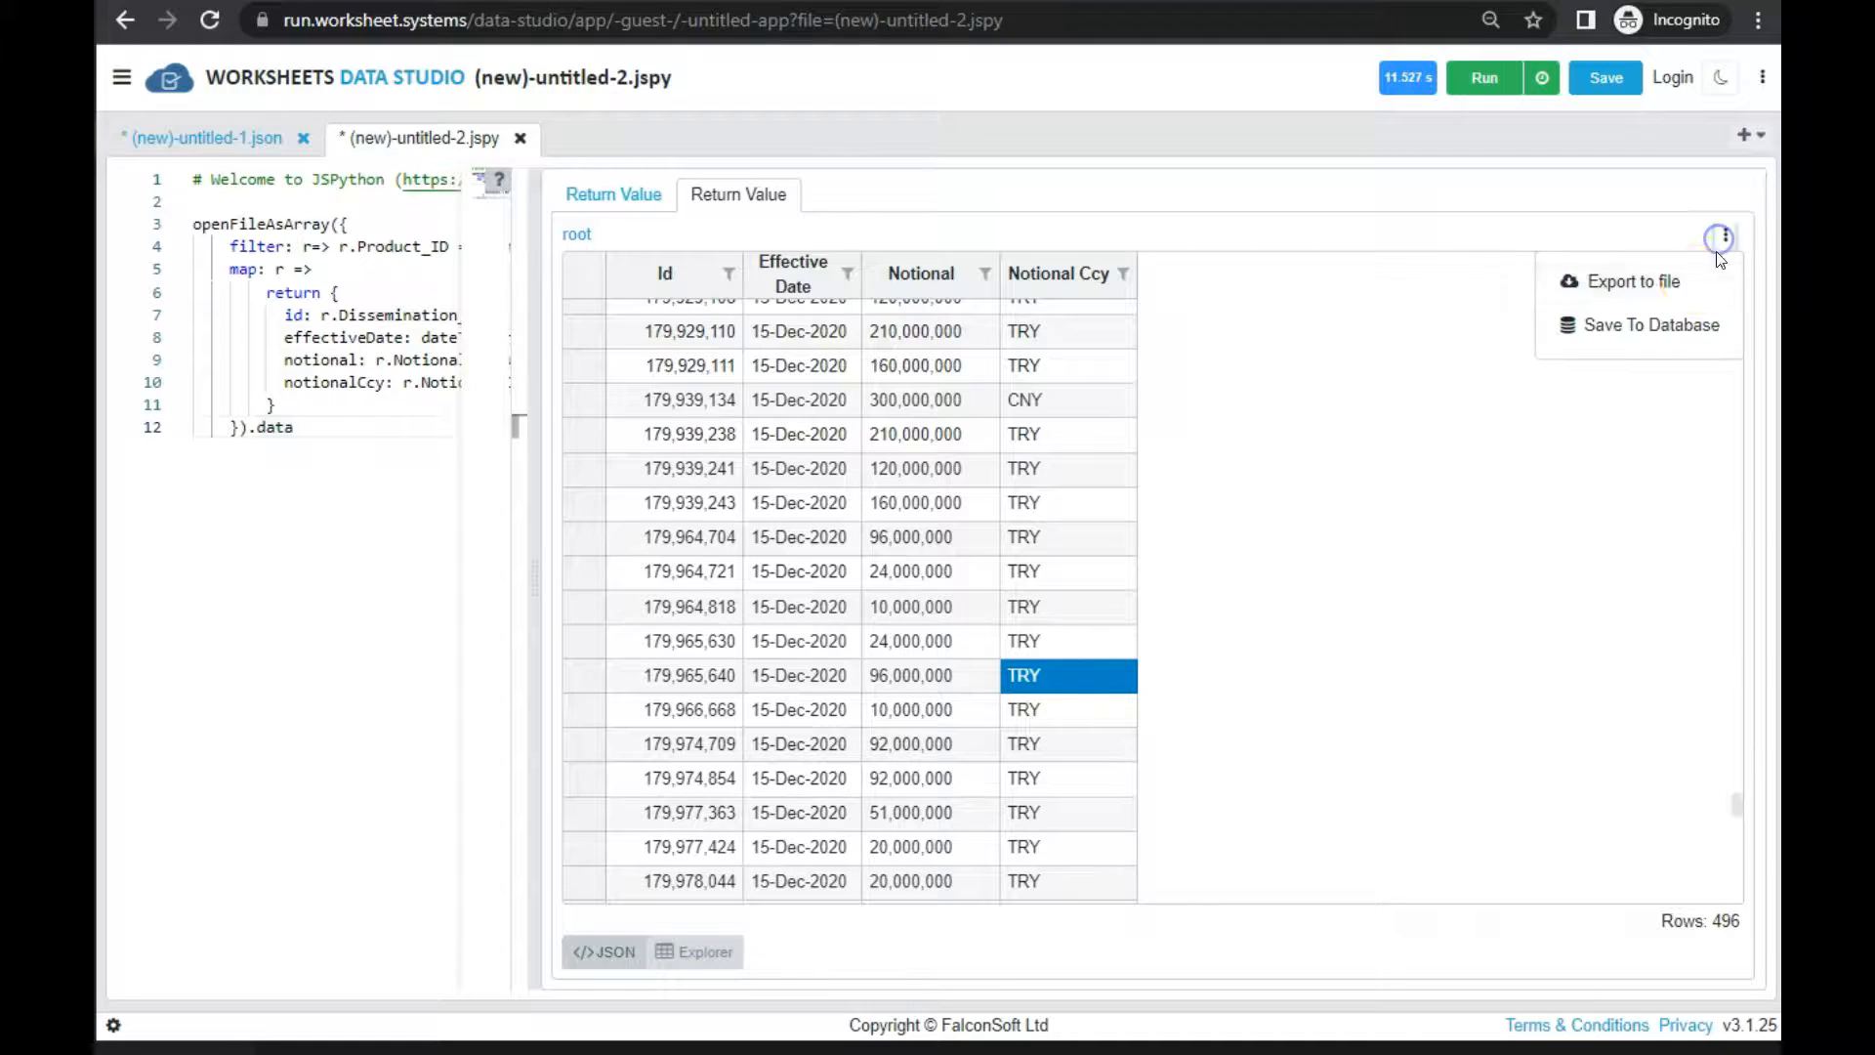
pyautogui.click(941, 502)
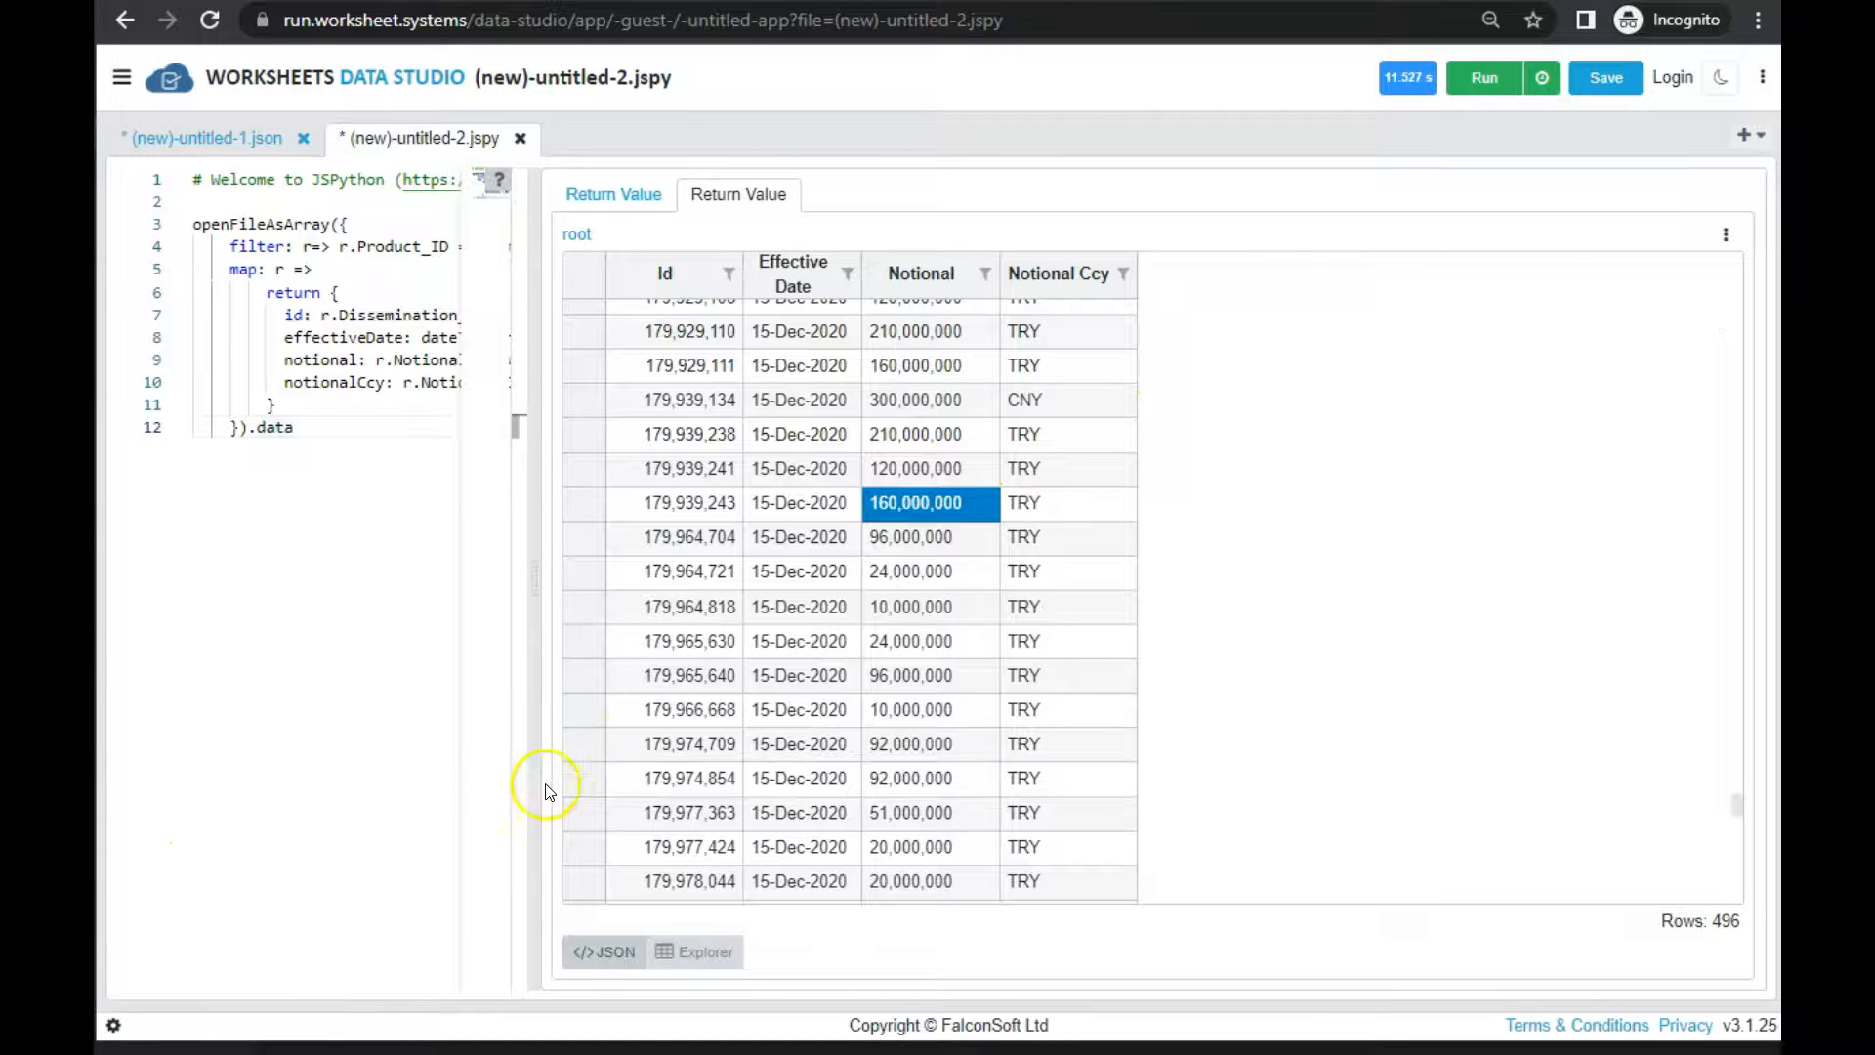
pyautogui.moveTo(539, 805); pyautogui.dragTo(885, 731)
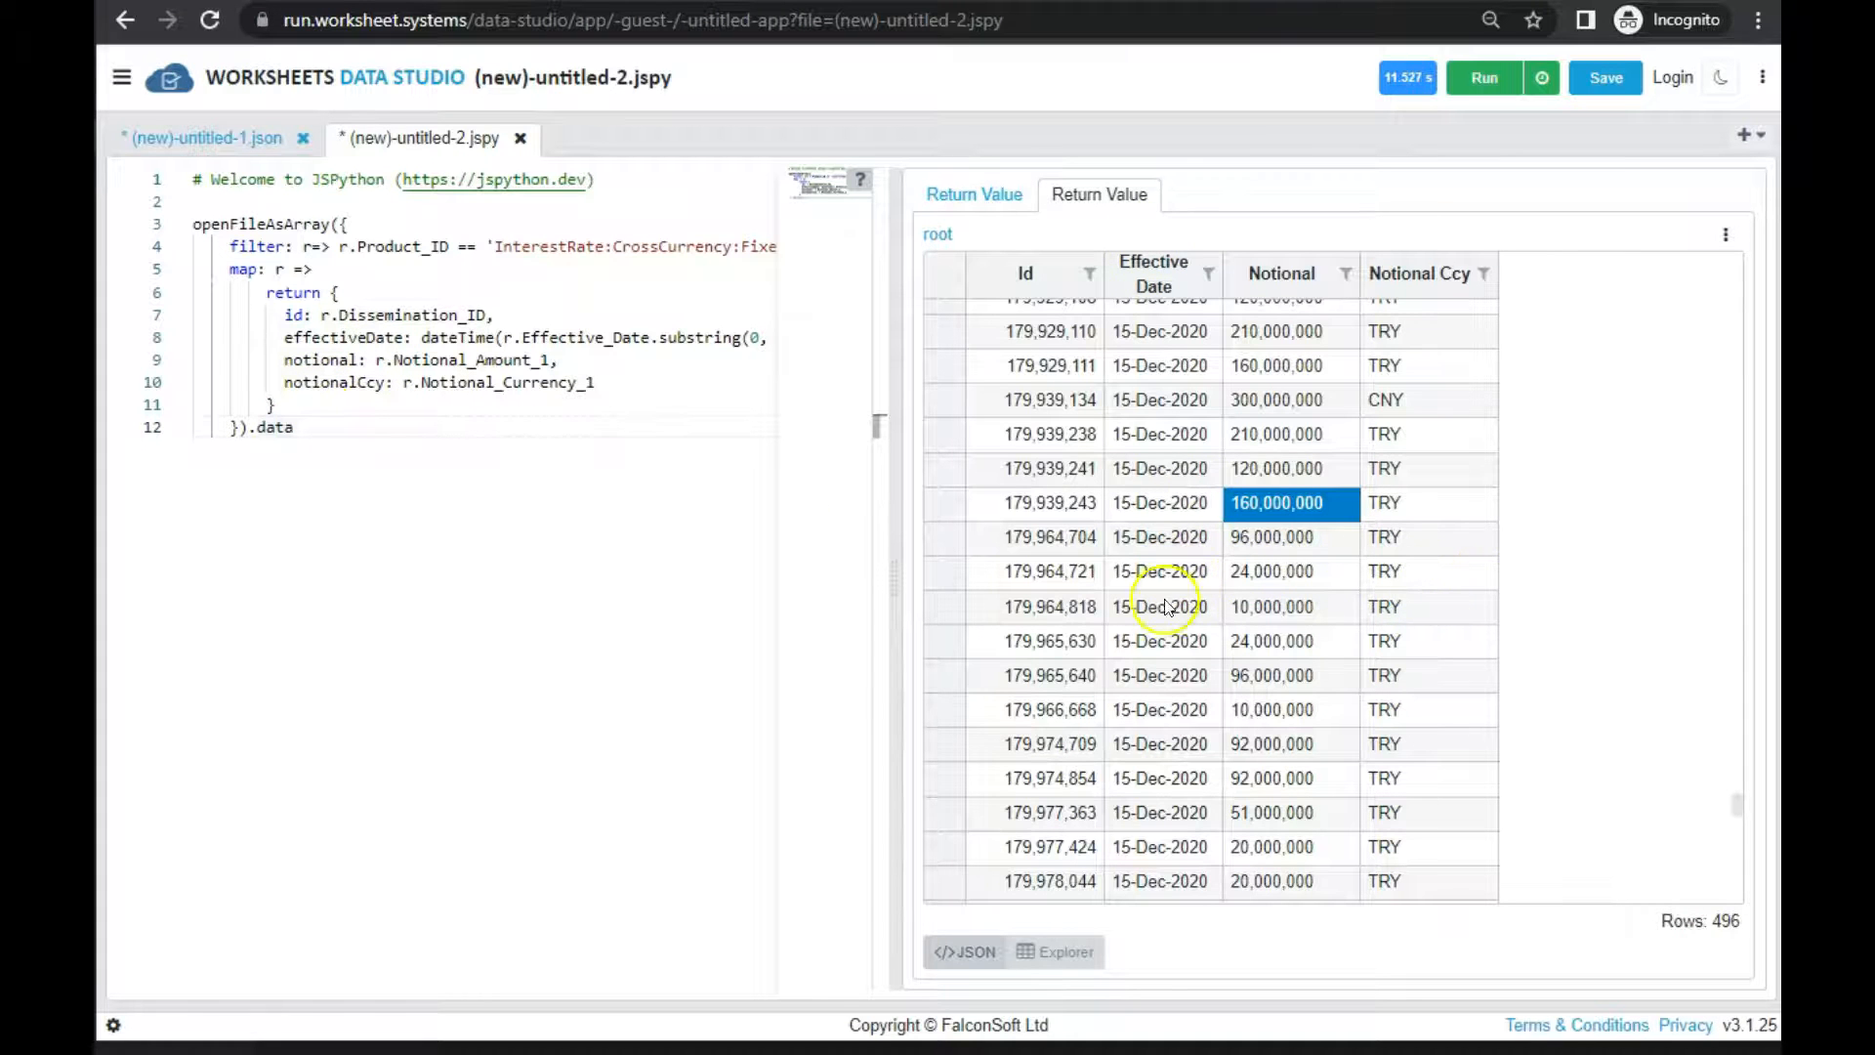
pyautogui.moveTo(1309, 782); pyautogui.dragTo(980, 500)
pyautogui.click(1149, 415)
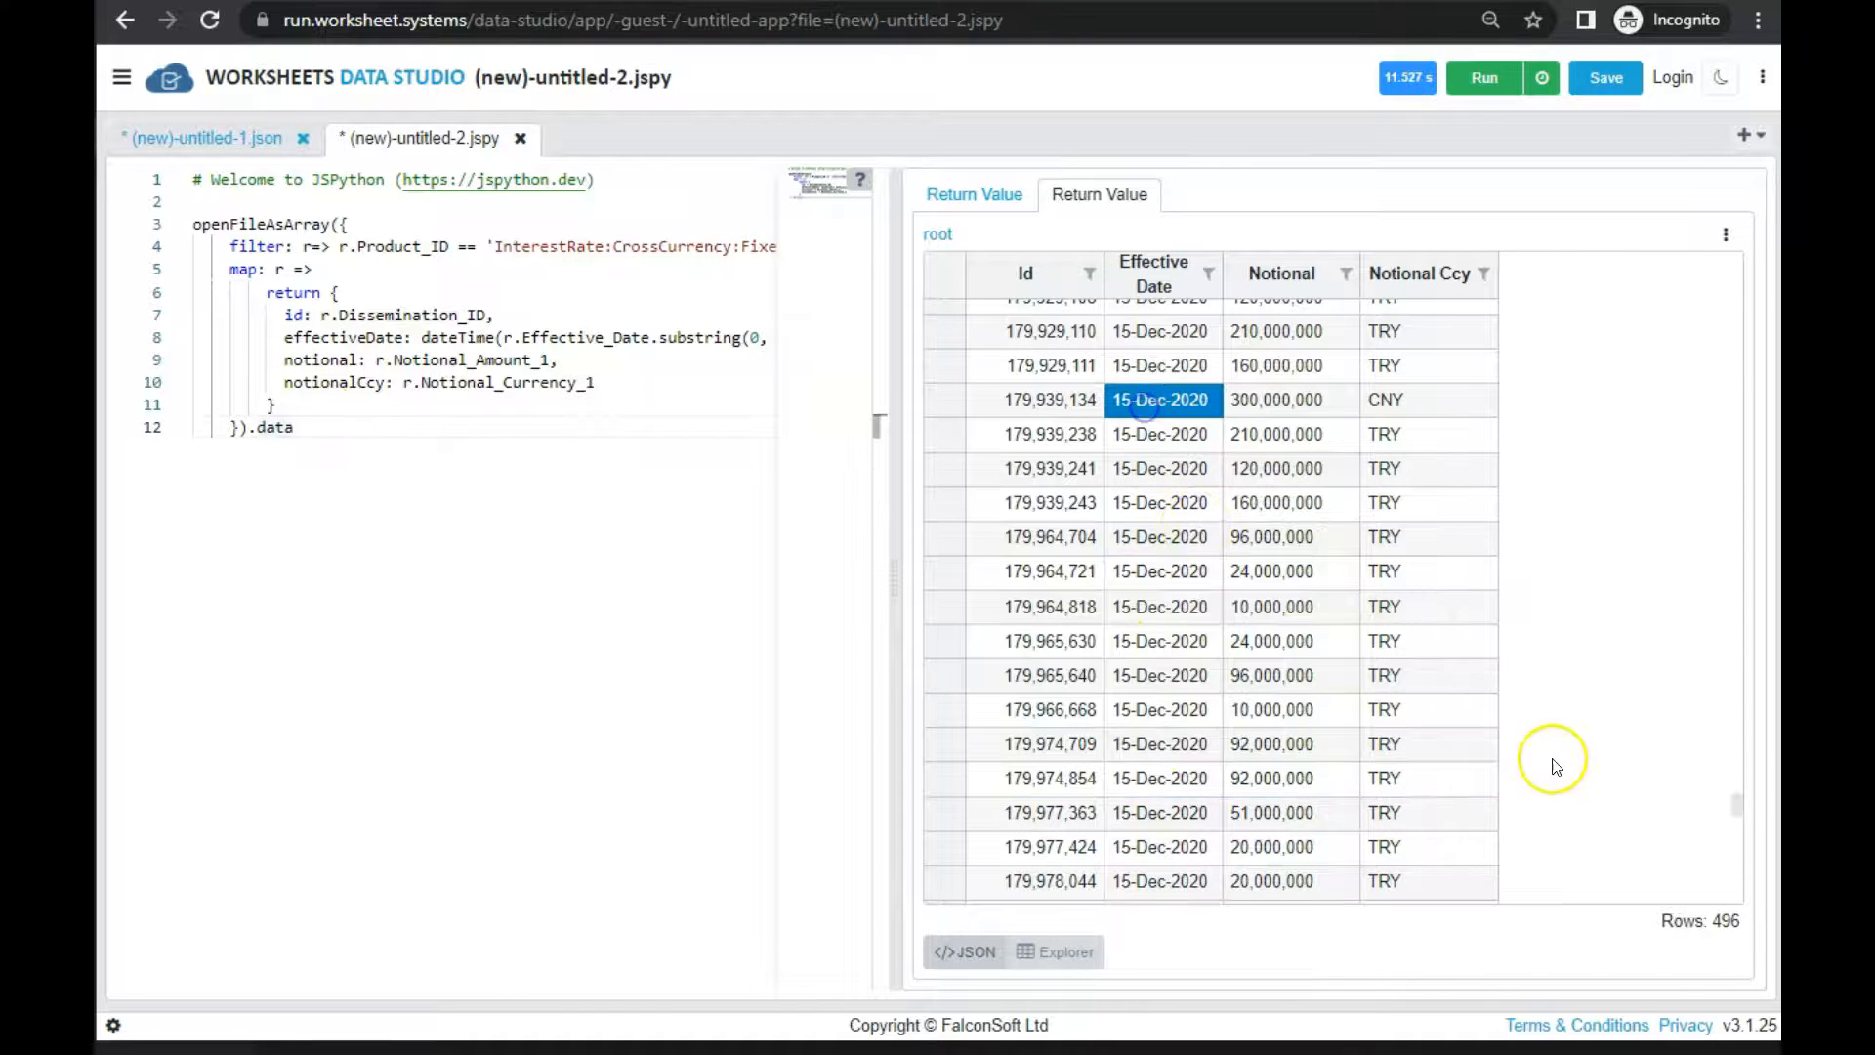
pyautogui.scroll(-5, 1463, 754)
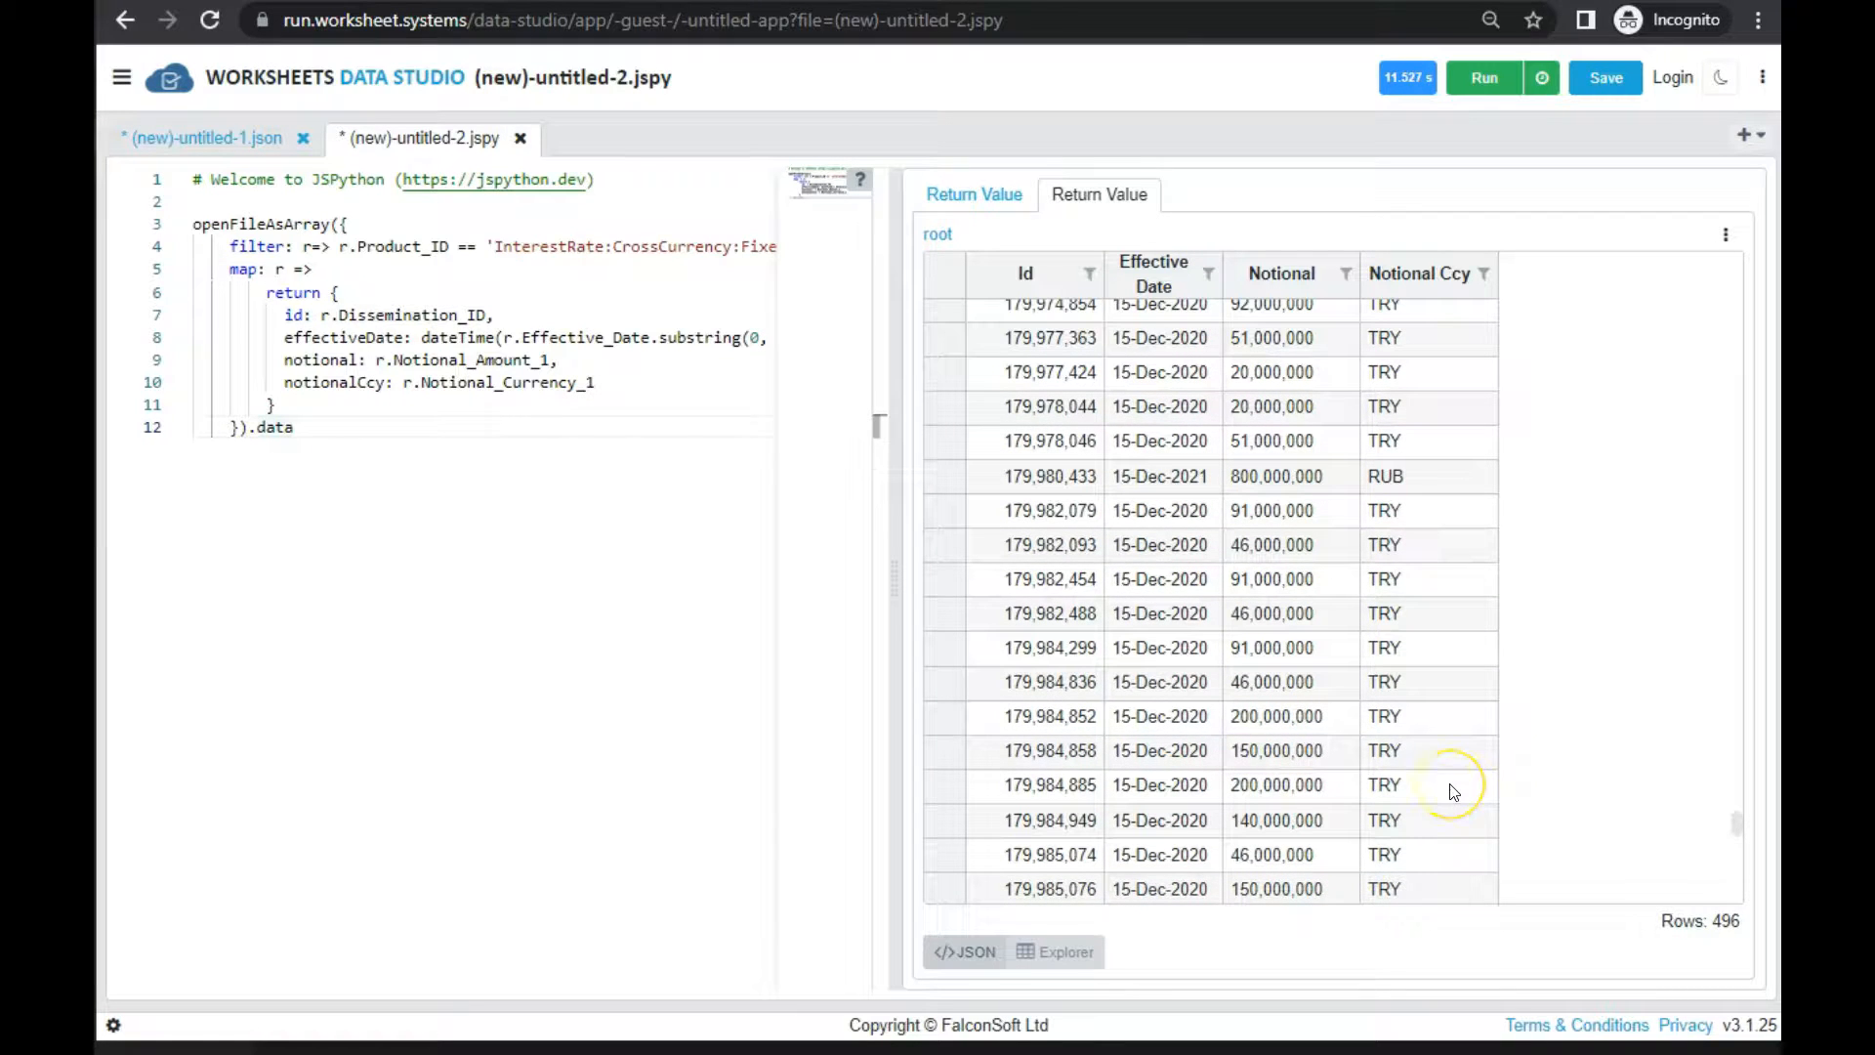